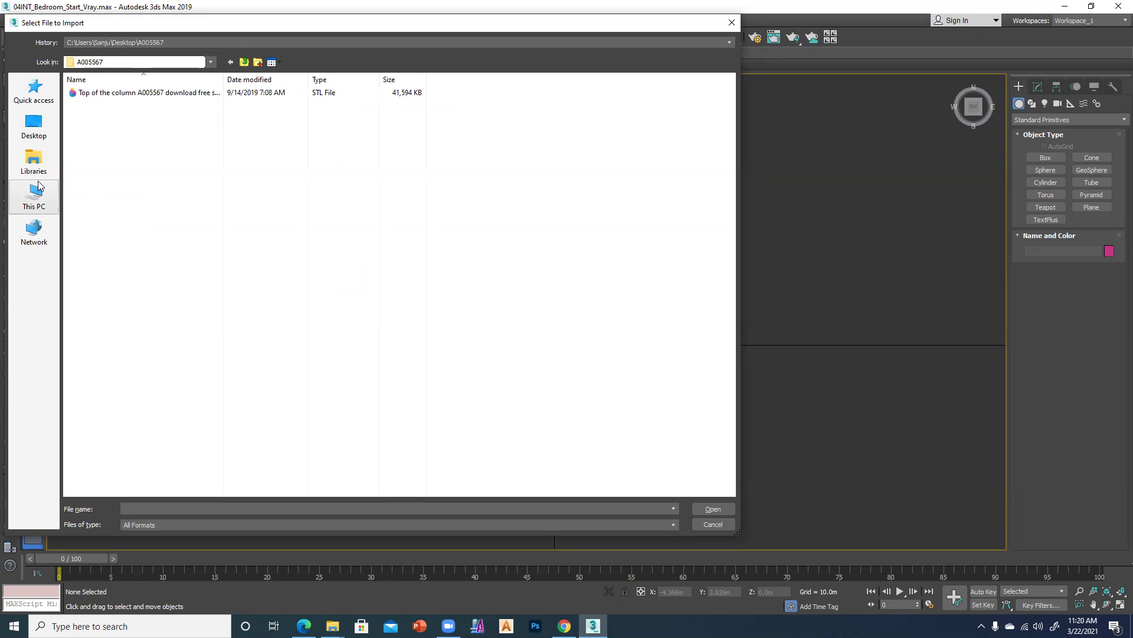
Import the 3DS model from the 11_open3dmodel folder in the Desktop's max class folder, merging it into the current scene with unit conversion
{"action": "double_click", "coordinate": [262, 104]}
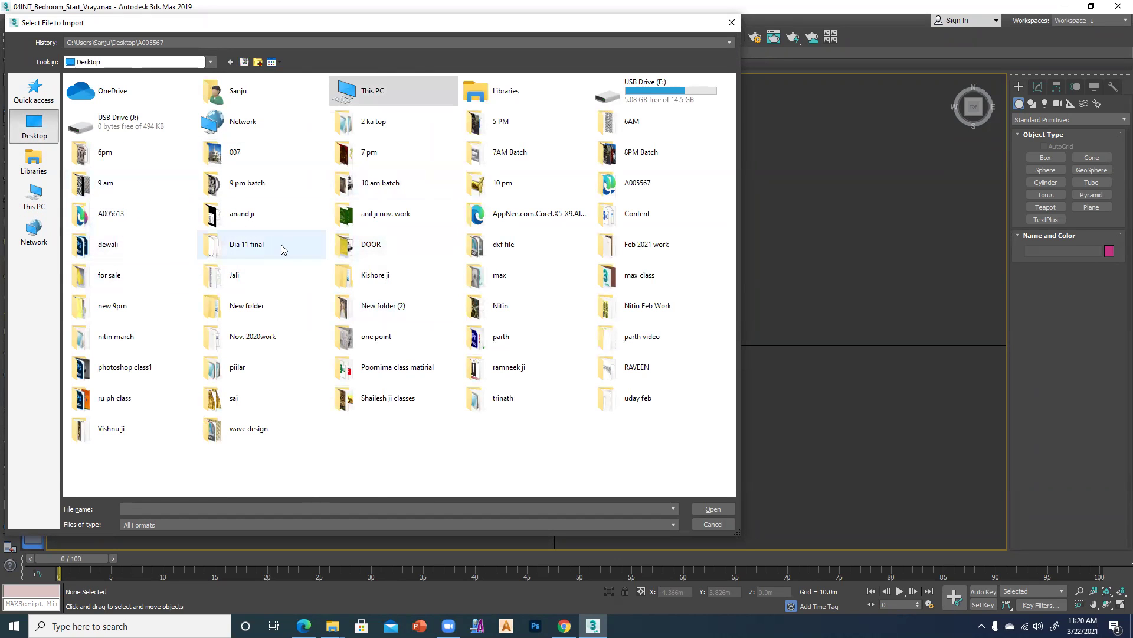
{"action": "double_click", "coordinate": [627, 277]}
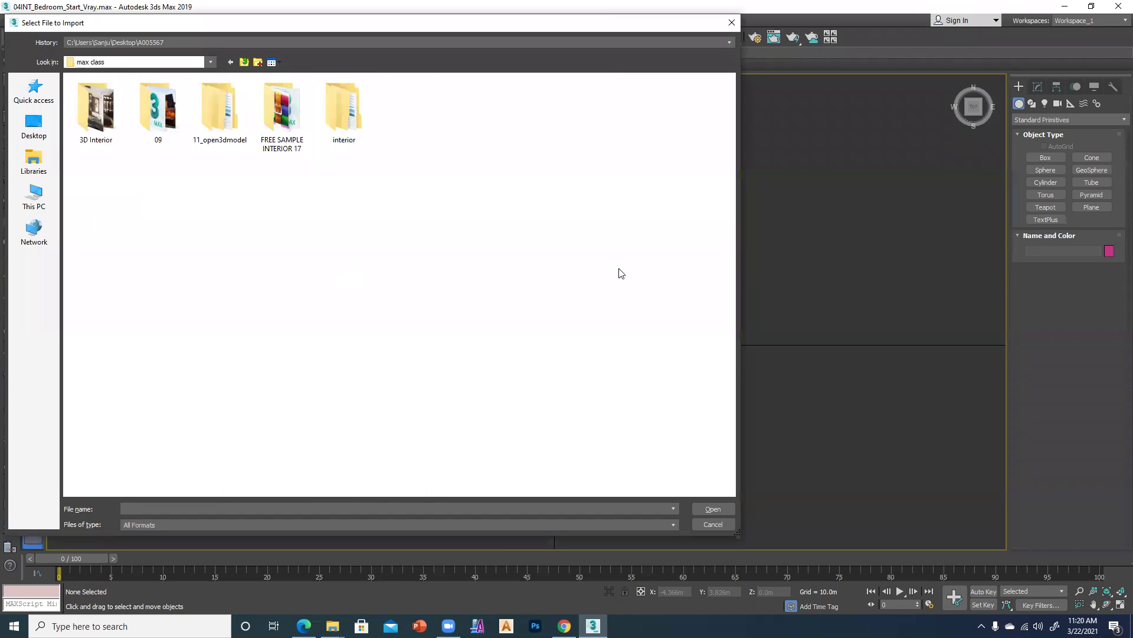
{"action": "double_click", "coordinate": [213, 118]}
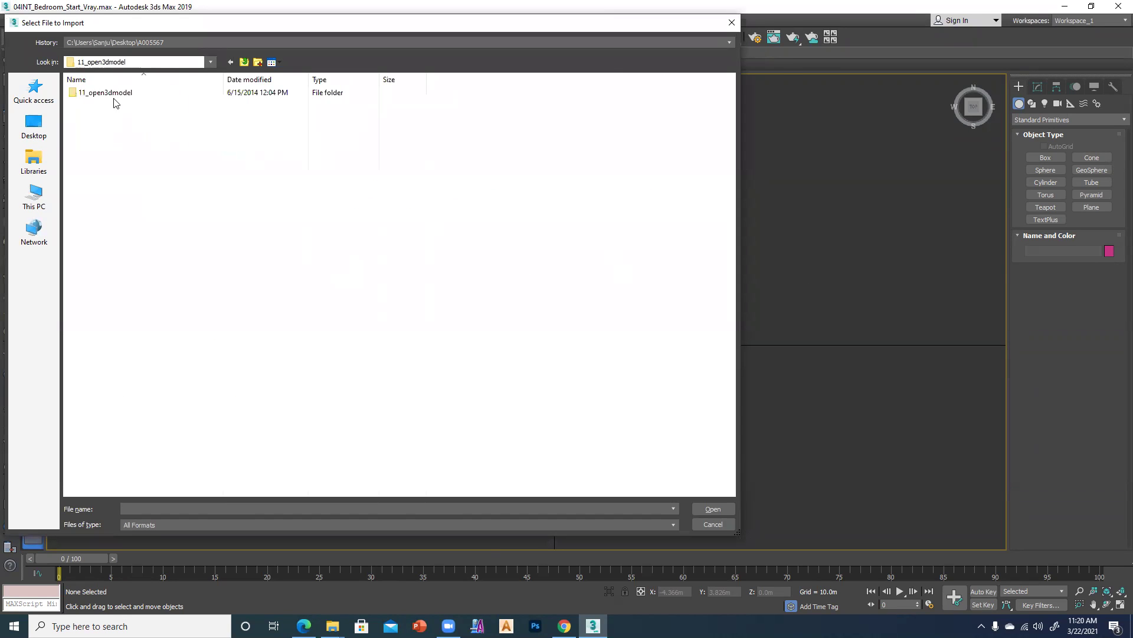
{"action": "left_click", "coordinate": [100, 106]}
{"action": "left_click", "coordinate": [713, 508]}
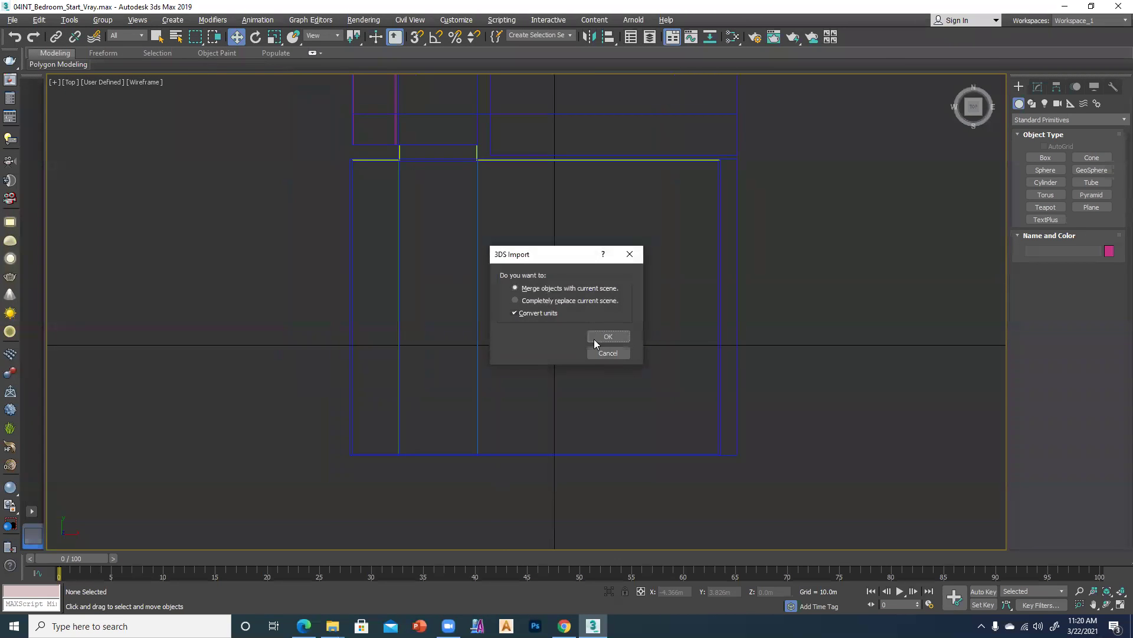
{"action": "left_click", "coordinate": [597, 336]}
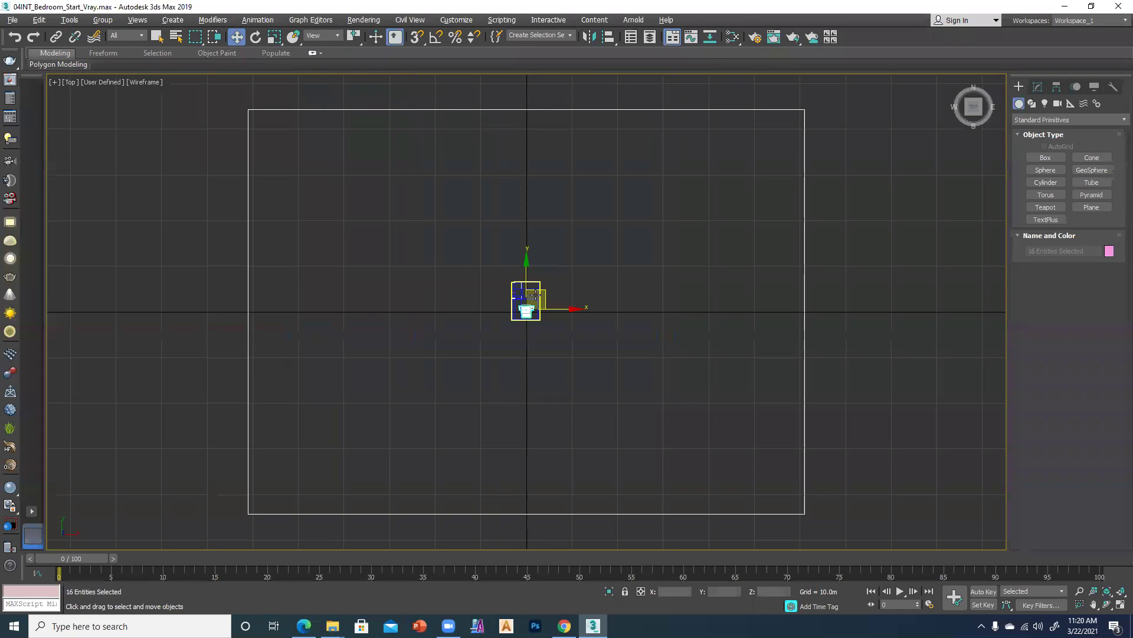
Move the imported bed set towards the back wall and slightly along positive X in the Top view
{"action": "scroll", "coordinate": [522, 328], "scroll_direction": "down", "scroll_amount": 8}
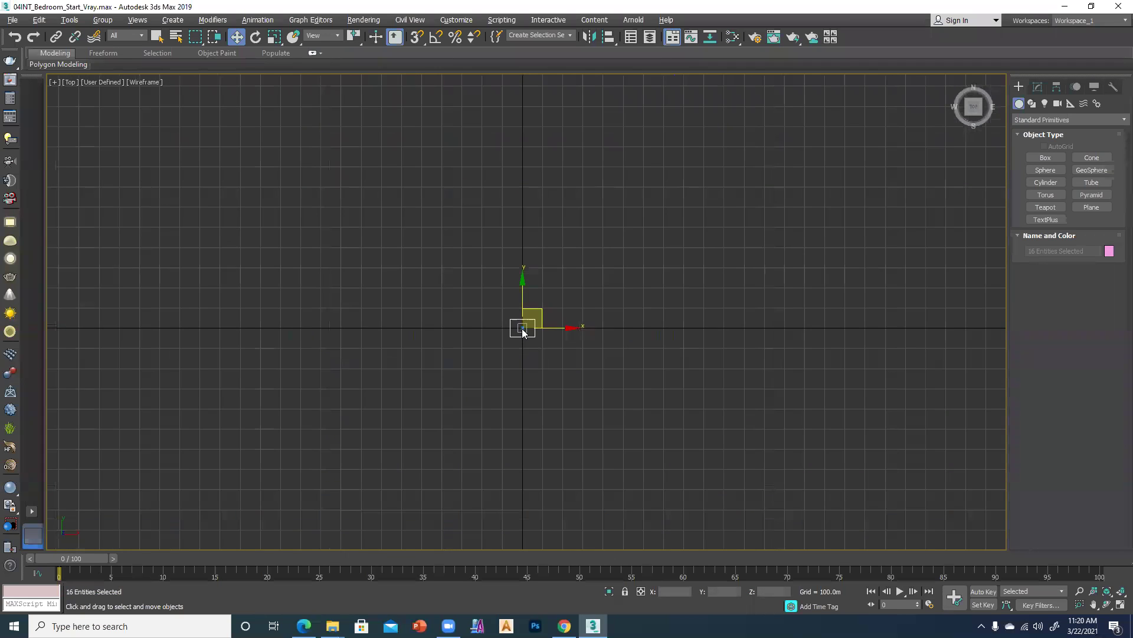
{"action": "scroll", "coordinate": [521, 328], "scroll_direction": "up", "scroll_amount": 8}
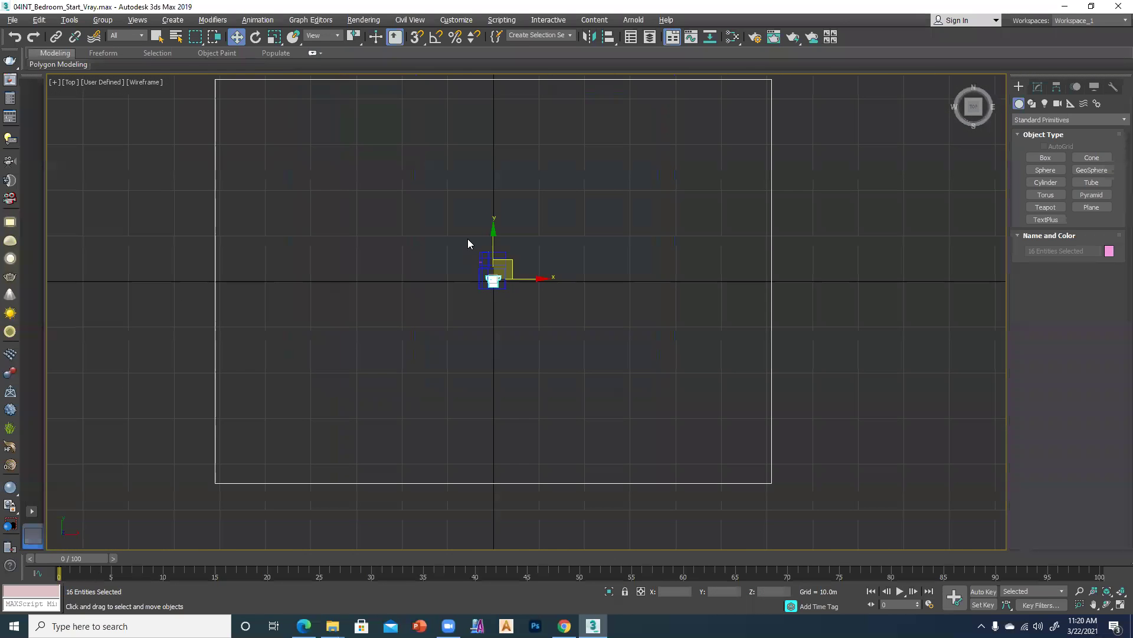
{"action": "scroll", "coordinate": [530, 344], "scroll_direction": "up", "scroll_amount": 6}
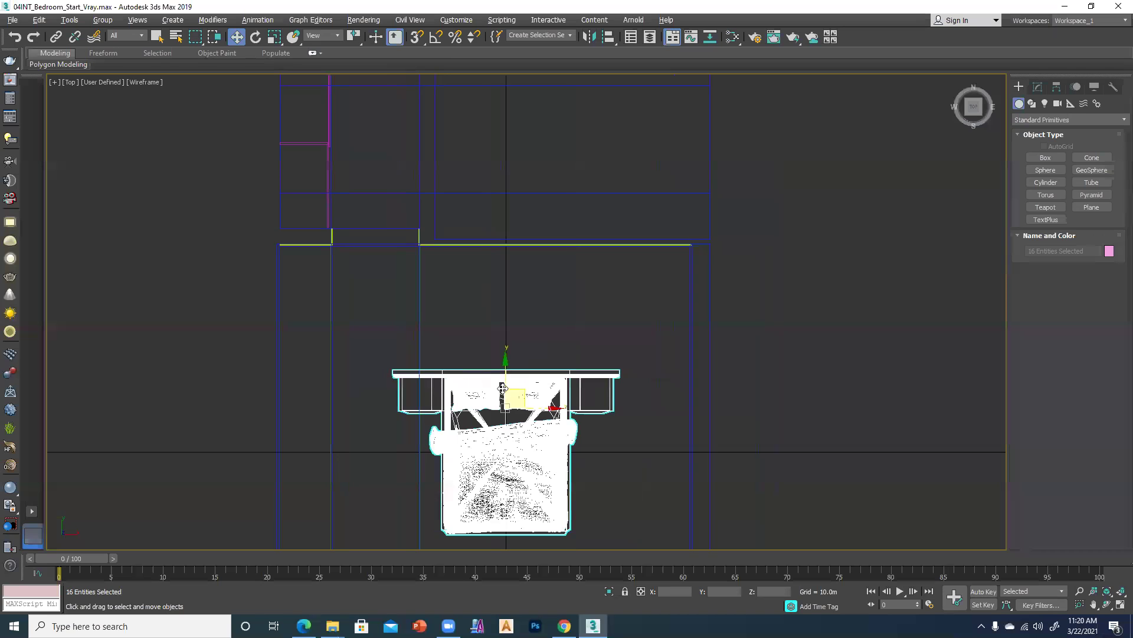
{"action": "left_click_drag", "start_coordinate": [505, 371], "coordinate": [504, 258]}
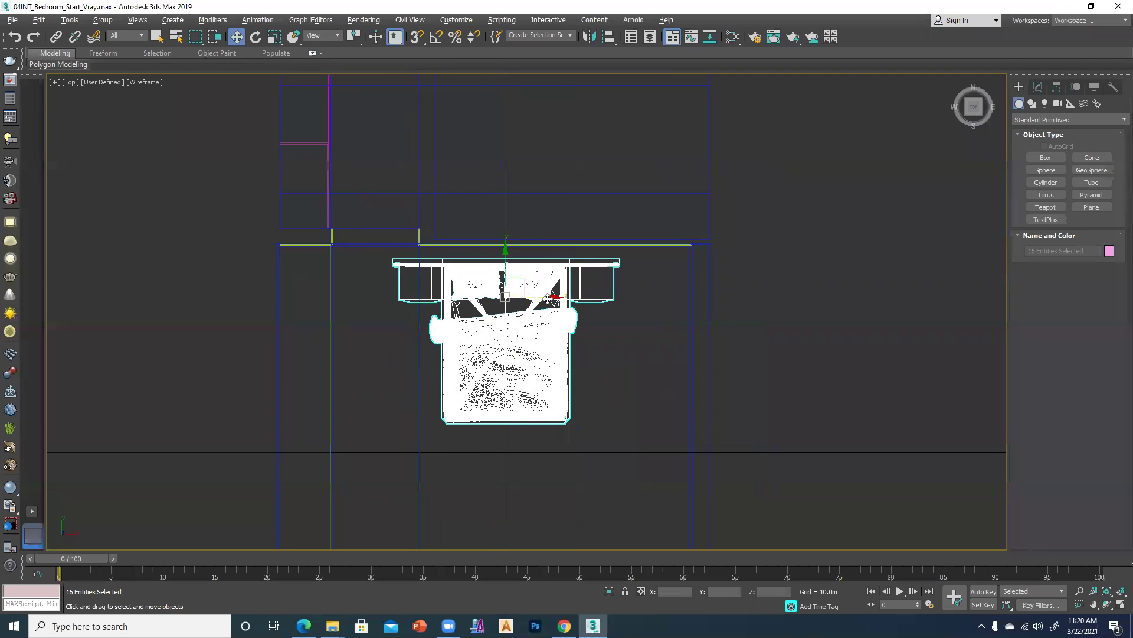
{"action": "left_click_drag", "start_coordinate": [549, 297], "coordinate": [595, 297]}
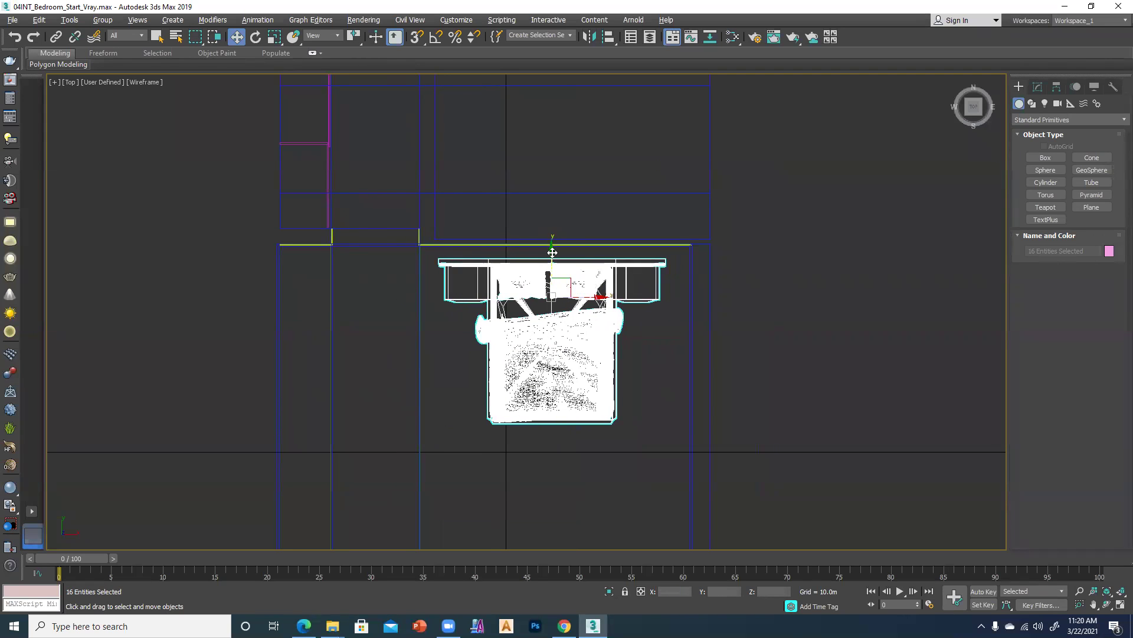
{"action": "left_click_drag", "start_coordinate": [552, 252], "coordinate": [552, 243]}
Examine the bed set's placement in the room in the Perspective and Front views
{"action": "key", "text": "alt+w"}
{"action": "left_click", "coordinate": [432, 504]}
{"action": "key", "text": "alt+w"}
{"action": "middle_click_drag", "start_coordinate": [301, 420], "coordinate": [281, 398]}
{"action": "middle_click_drag", "start_coordinate": [489, 476], "coordinate": [422, 443], "text": "alt"}
{"action": "key", "text": "alt+w"}
{"action": "left_click", "coordinate": [574, 495]}
{"action": "key", "text": "f"}
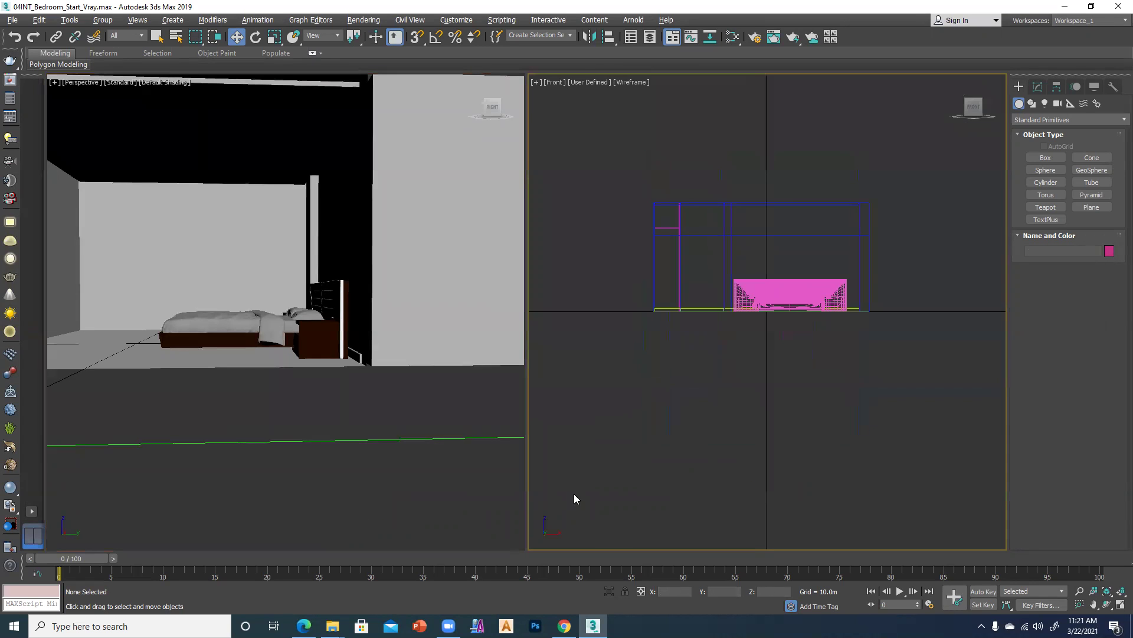
{"action": "key", "text": "alt+w"}
{"action": "key", "text": "alt+w"}
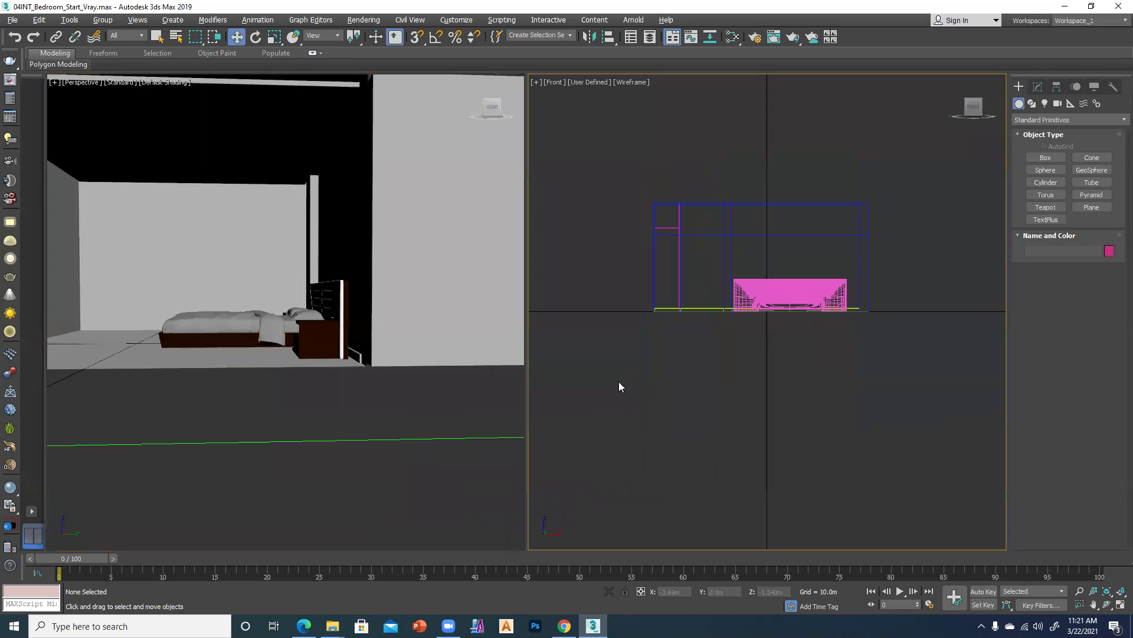
{"action": "left_click", "coordinate": [241, 278]}
{"action": "key", "text": "alt+w"}
{"action": "middle_click_drag", "start_coordinate": [416, 367], "coordinate": [380, 374], "text": "alt"}
{"action": "left_click", "coordinate": [389, 359]}
{"action": "key", "text": "alt+w"}
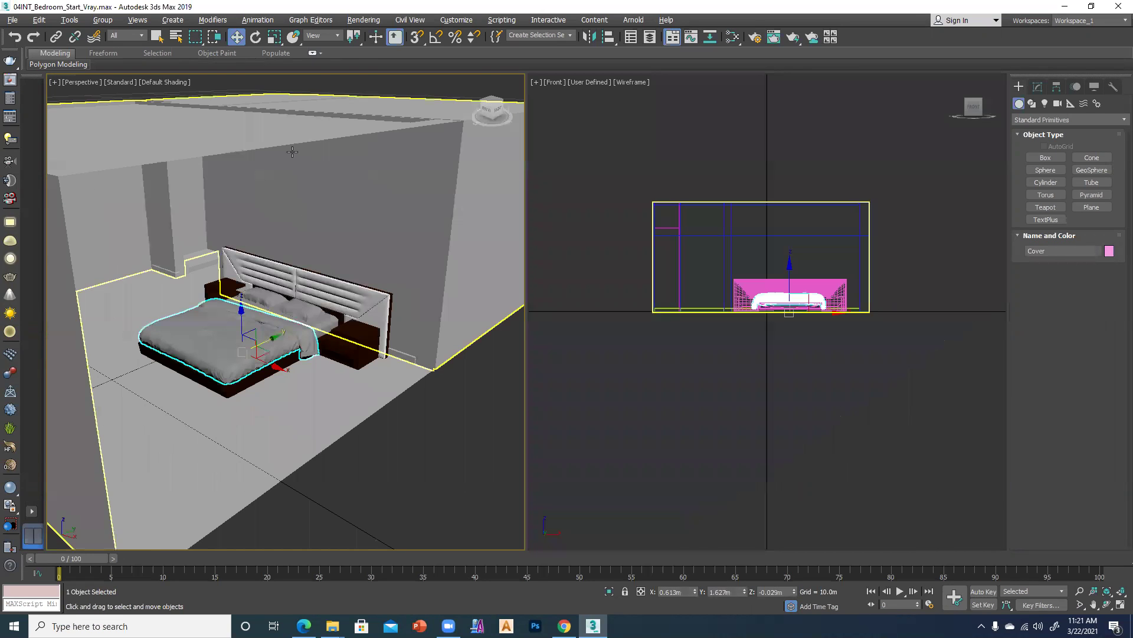
Select all parts of the bed set in the Top view, excluding the wall skirting
{"action": "left_click", "coordinate": [630, 159]}
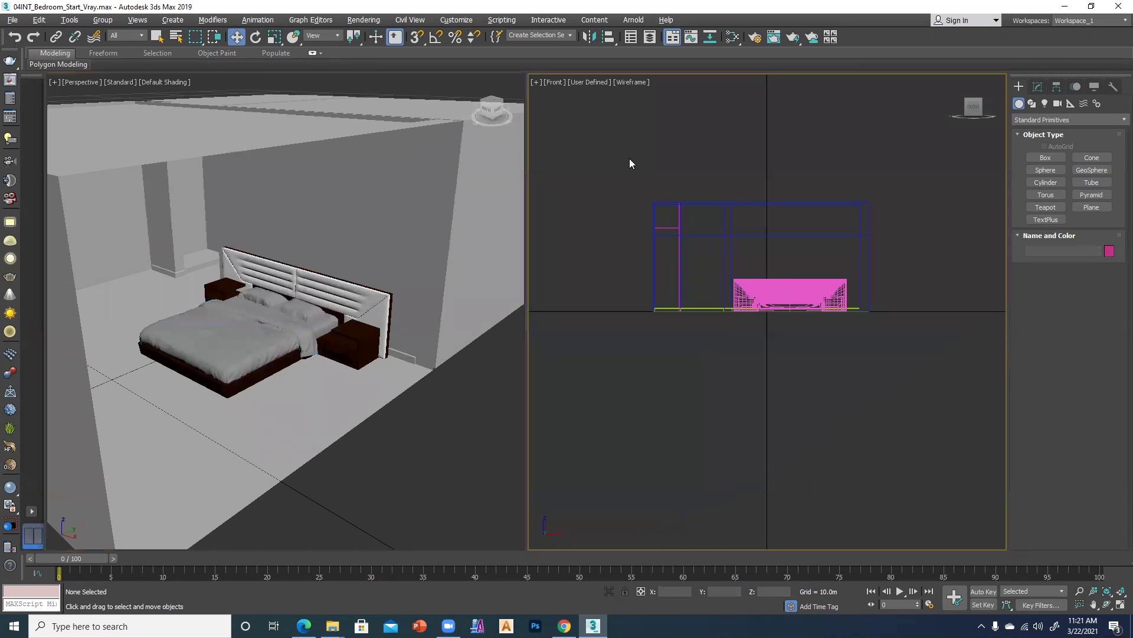
{"action": "key", "text": "t"}
{"action": "key", "text": "alt+w"}
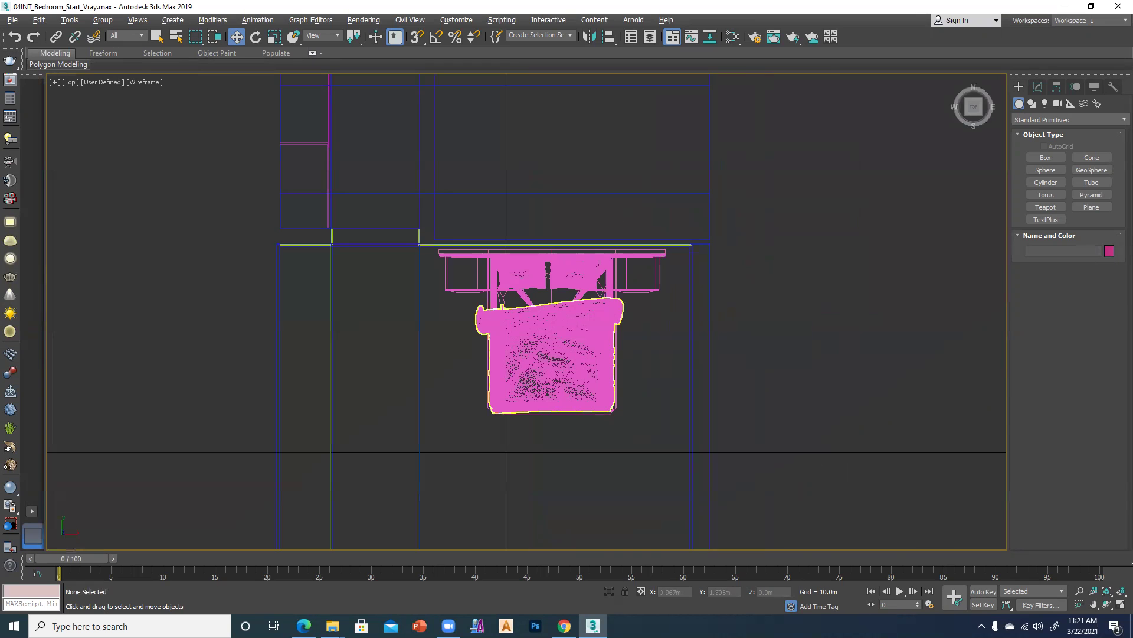
{"action": "scroll", "coordinate": [559, 191], "scroll_direction": "up", "scroll_amount": 5}
{"action": "left_click", "coordinate": [558, 191]}
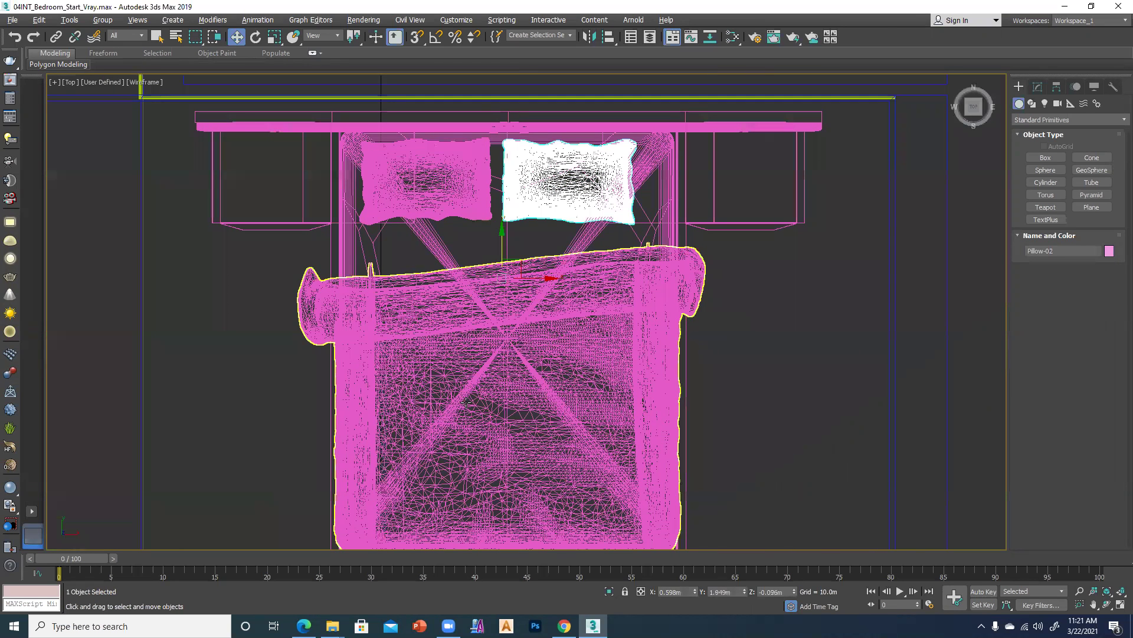
{"action": "scroll", "coordinate": [466, 402], "scroll_direction": "down", "scroll_amount": 4}
{"action": "left_click_drag", "start_coordinate": [579, 298], "coordinate": [665, 236]}
{"action": "left_click_drag", "start_coordinate": [804, 316], "coordinate": [676, 432], "text": "alt"}
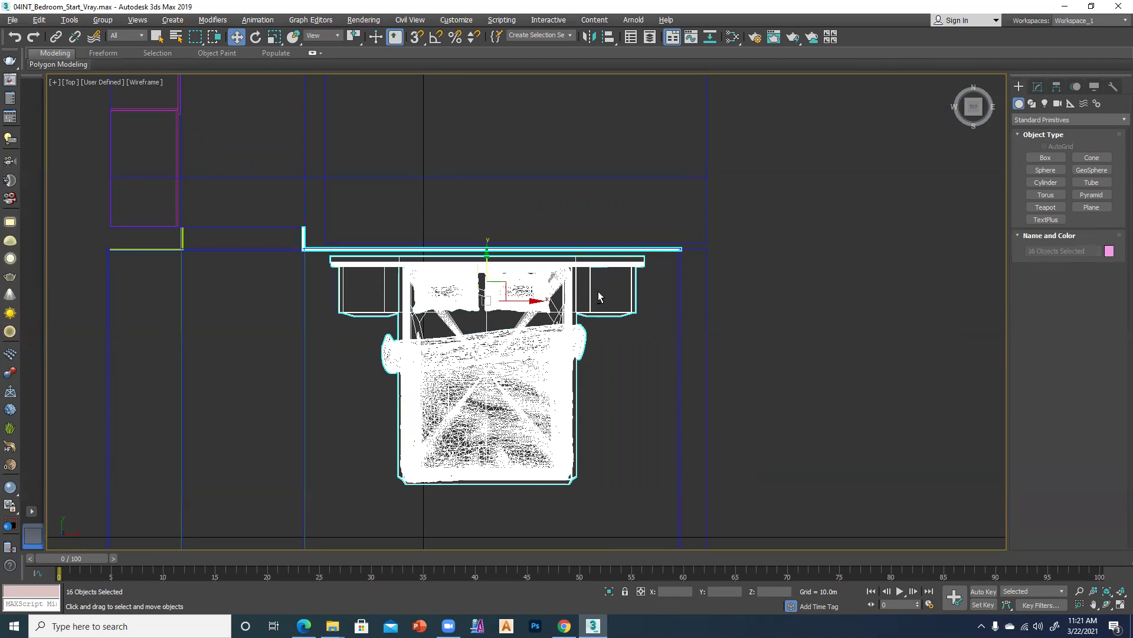
{"action": "scroll", "coordinate": [632, 236], "scroll_direction": "up", "scroll_amount": 3}
{"action": "left_click_drag", "start_coordinate": [725, 313], "coordinate": [725, 313], "text": "alt"}
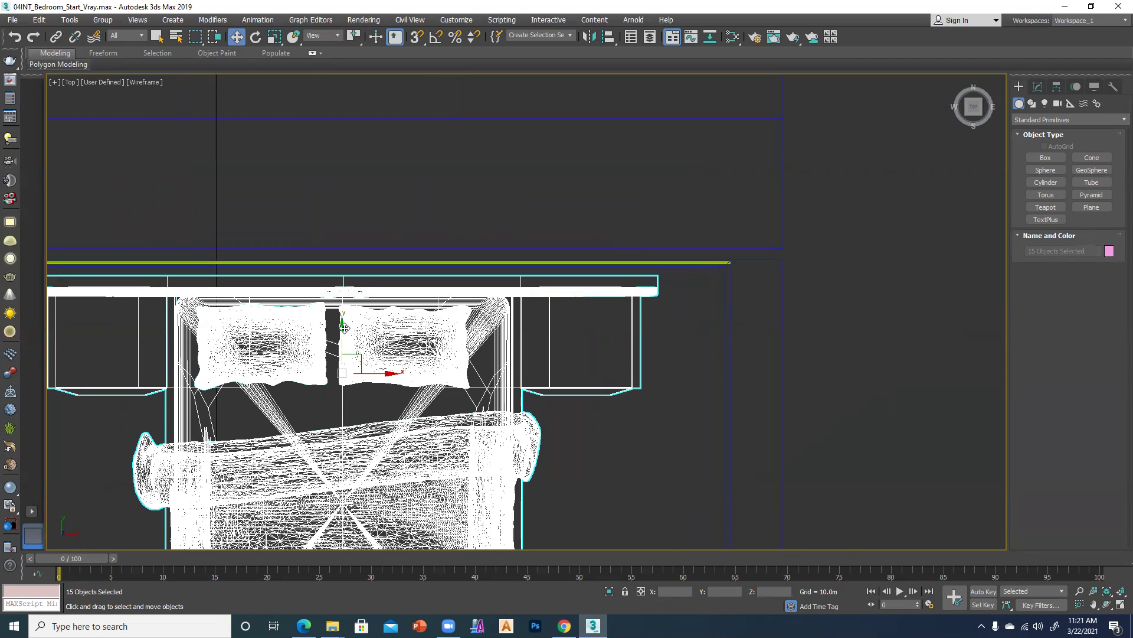
Move the bed set close against the back wall, with its headboard reaching the room's east side wall, and deselect it
{"action": "left_click_drag", "start_coordinate": [345, 329], "coordinate": [346, 322]}
{"action": "left_click_drag", "start_coordinate": [343, 367], "coordinate": [379, 366]}
{"action": "scroll", "coordinate": [379, 367], "scroll_direction": "down", "scroll_amount": 3}
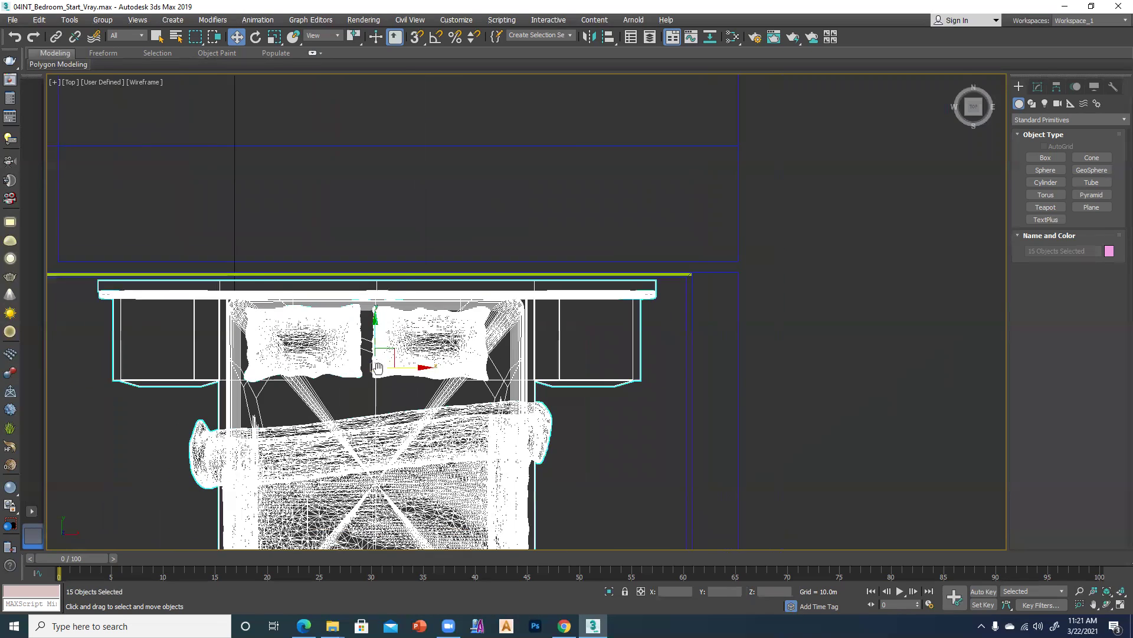
{"action": "left_click_drag", "start_coordinate": [469, 380], "coordinate": [494, 383]}
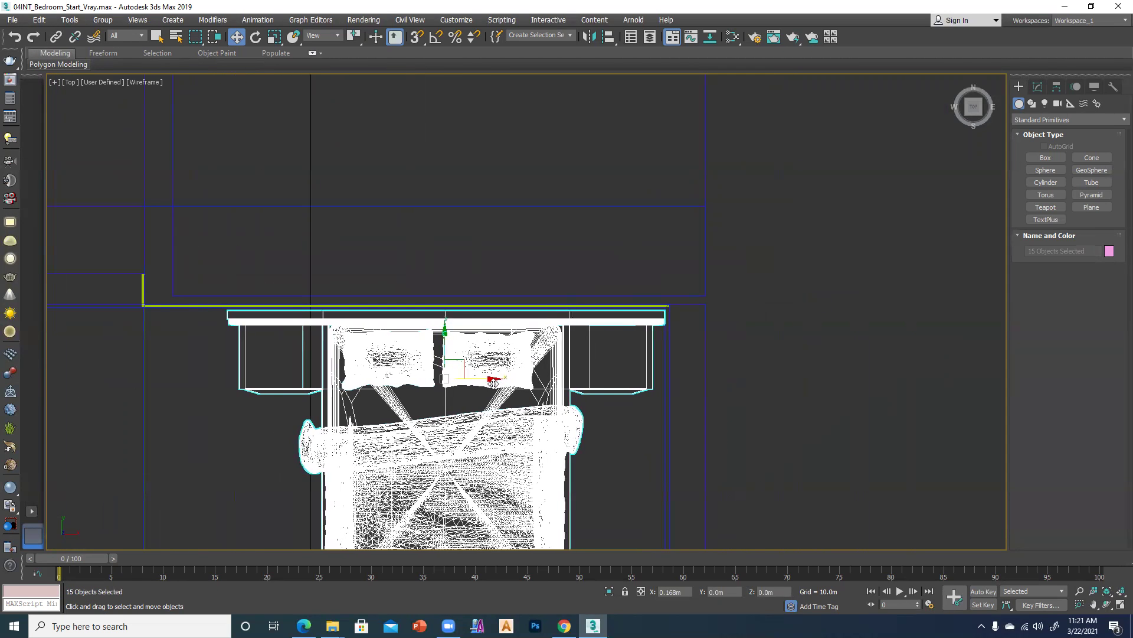
{"action": "left_click_drag", "start_coordinate": [445, 331], "coordinate": [445, 332]}
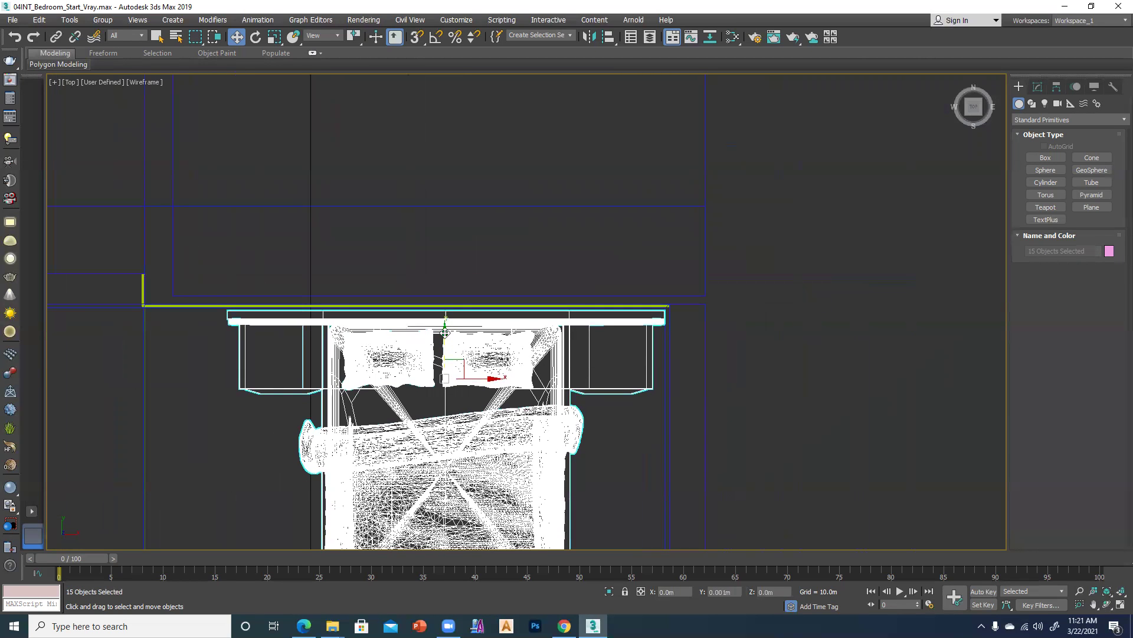
{"action": "left_click", "coordinate": [597, 453]}
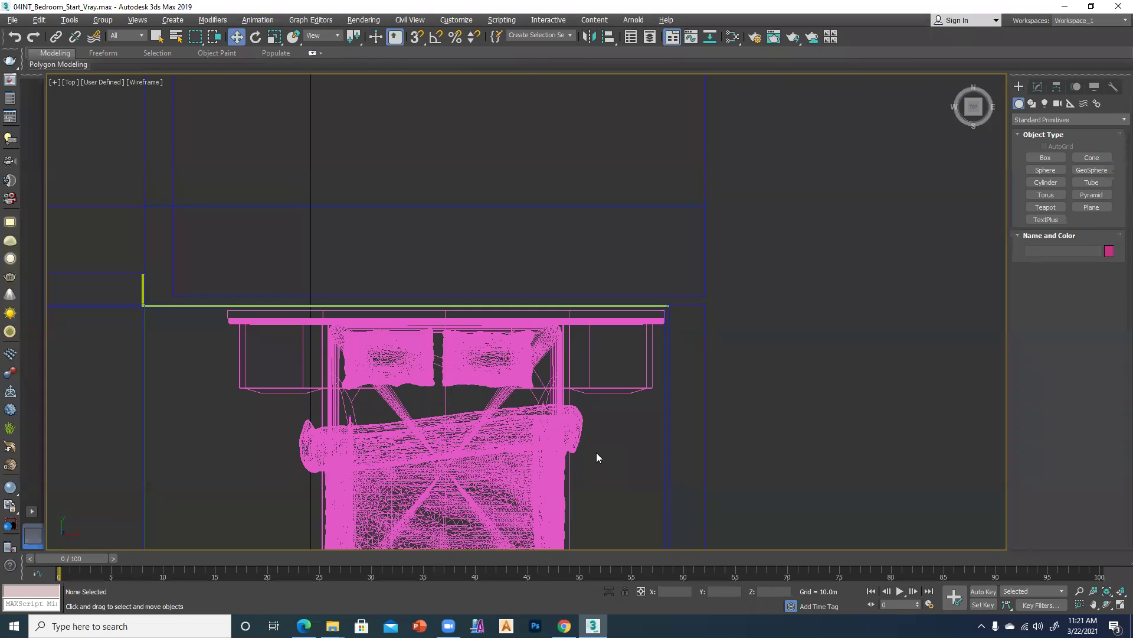
Draw a straight vertical line spline about 1 m long in the Front view, just west of and above the headboard
{"action": "key", "text": "alt+w"}
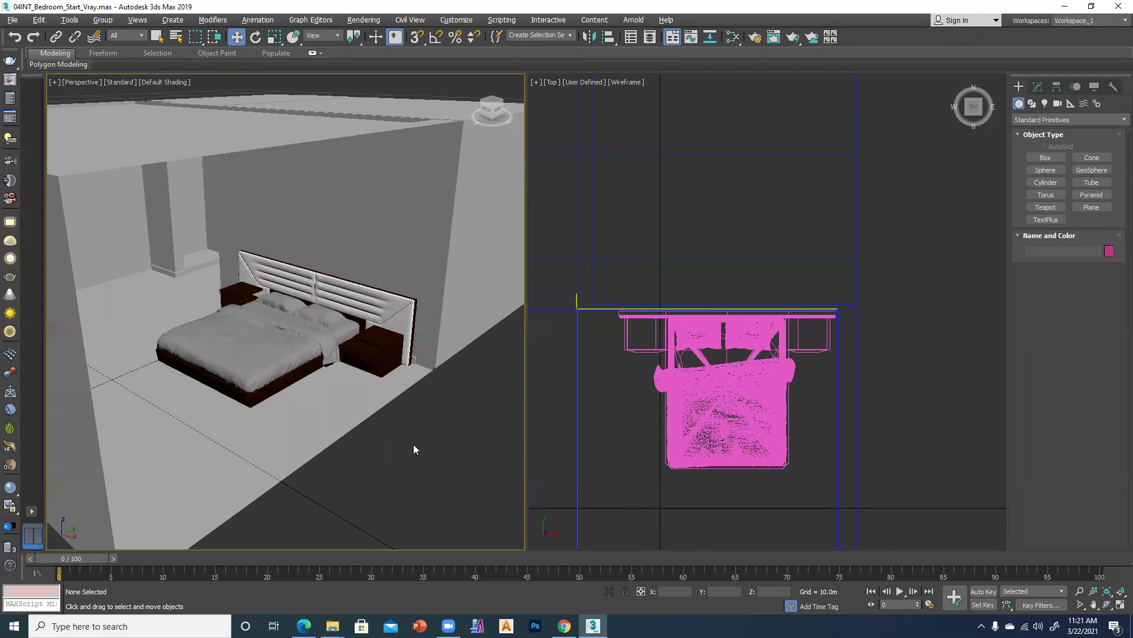
{"action": "key", "text": "alt+w"}
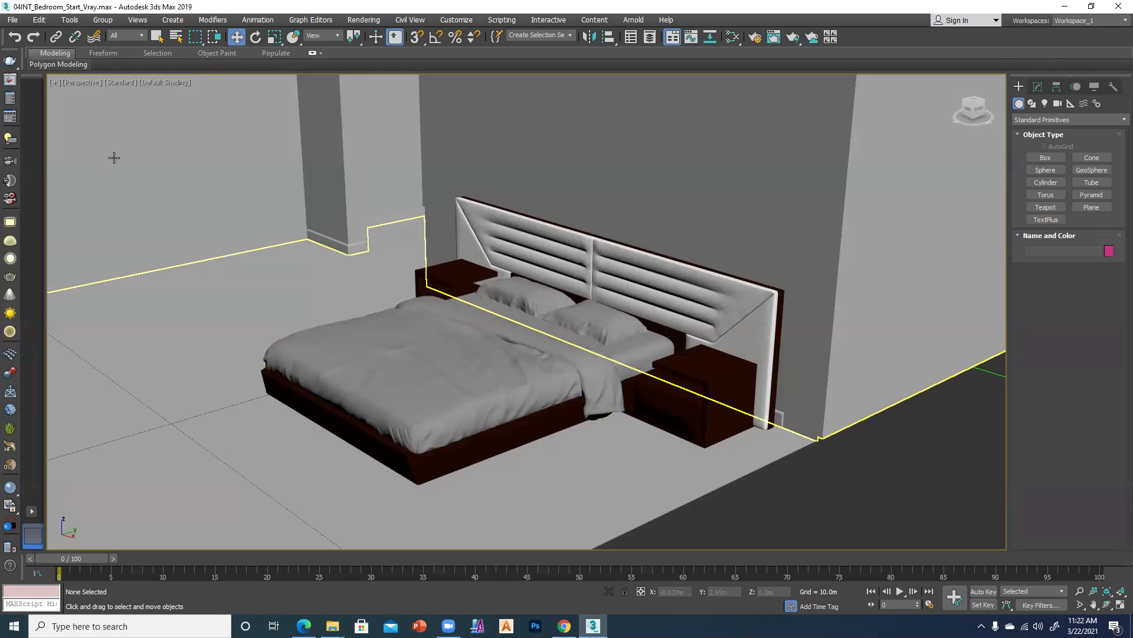
{"action": "key", "text": "alt+w"}
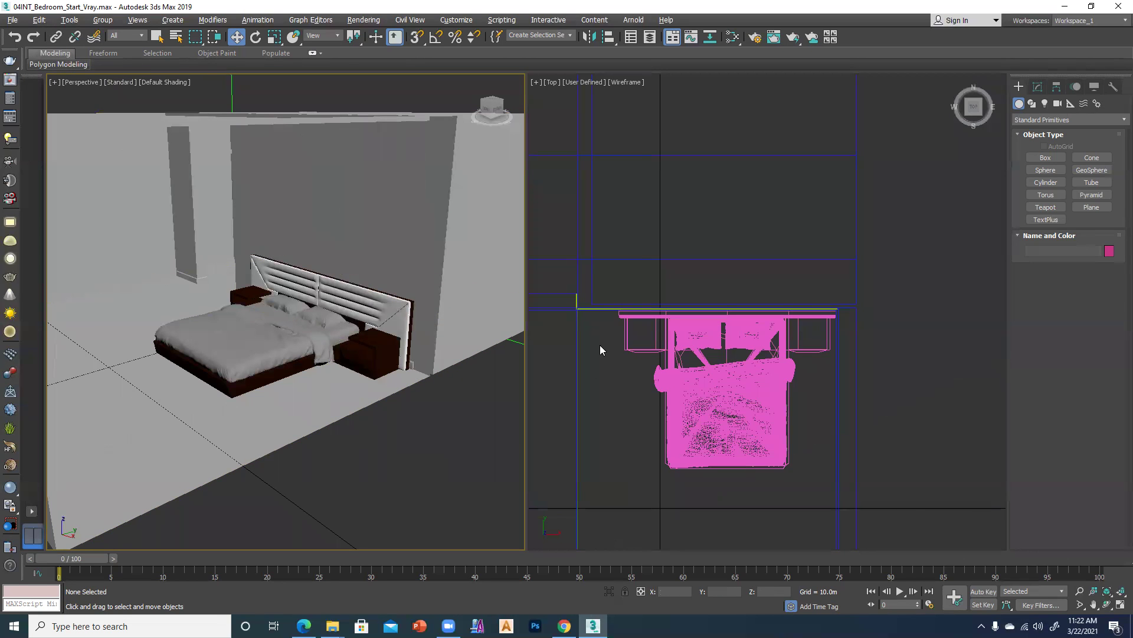
{"action": "left_click", "coordinate": [629, 428]}
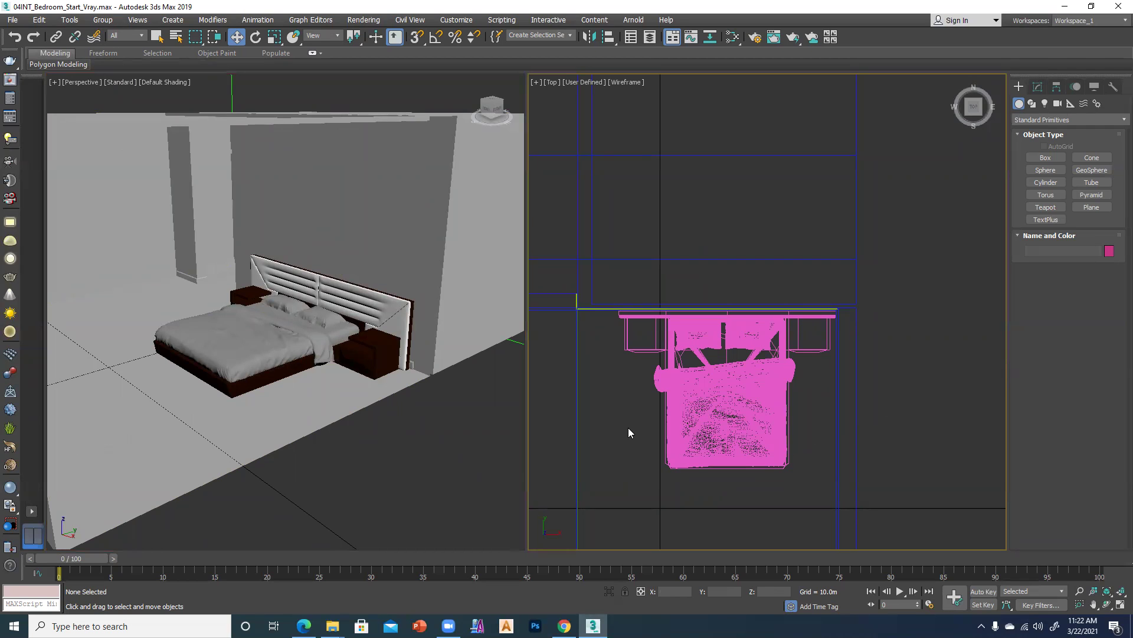
{"action": "key", "text": "f"}
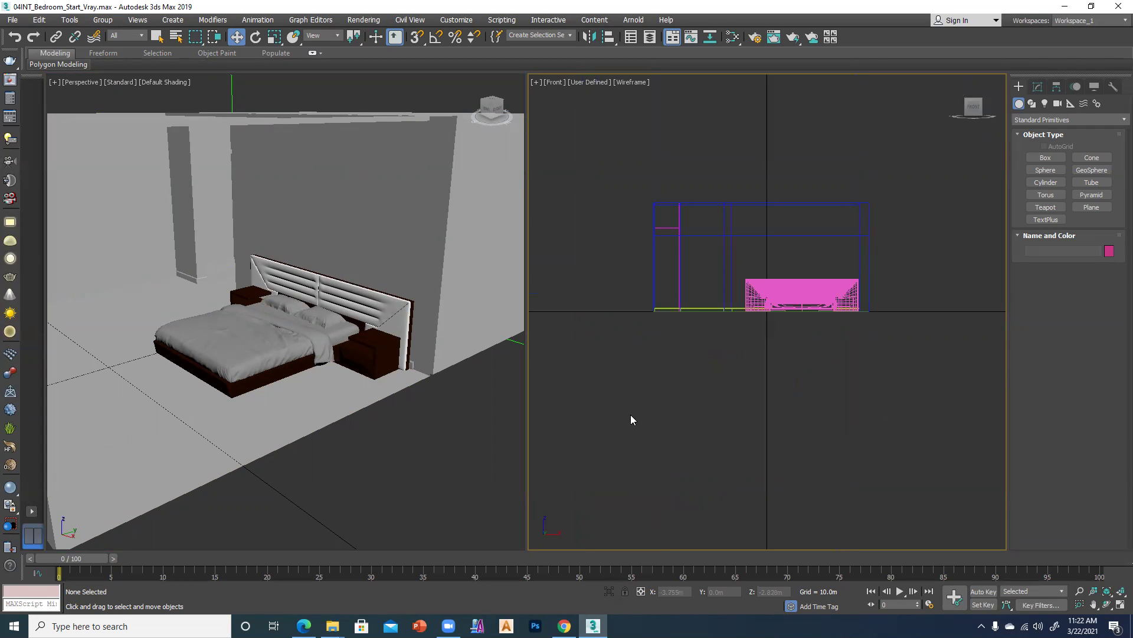
{"action": "key", "text": "alt+w"}
{"action": "scroll", "coordinate": [485, 366], "scroll_direction": "up", "scroll_amount": 4}
{"action": "middle_click_drag", "start_coordinate": [440, 273], "coordinate": [478, 445]}
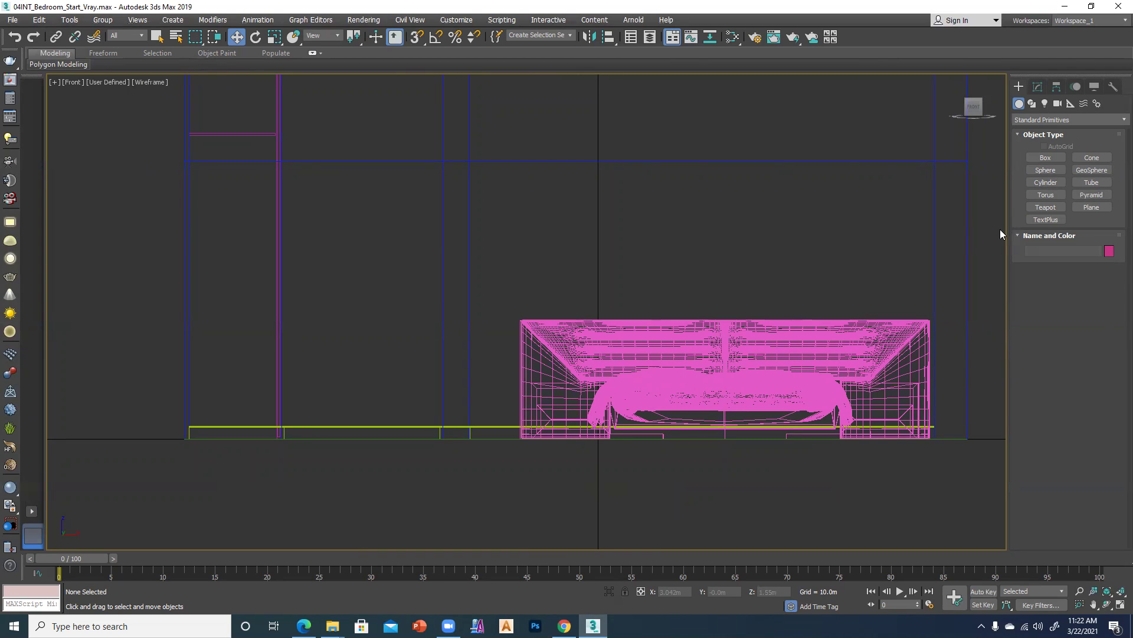
{"action": "left_click", "coordinate": [1032, 104]}
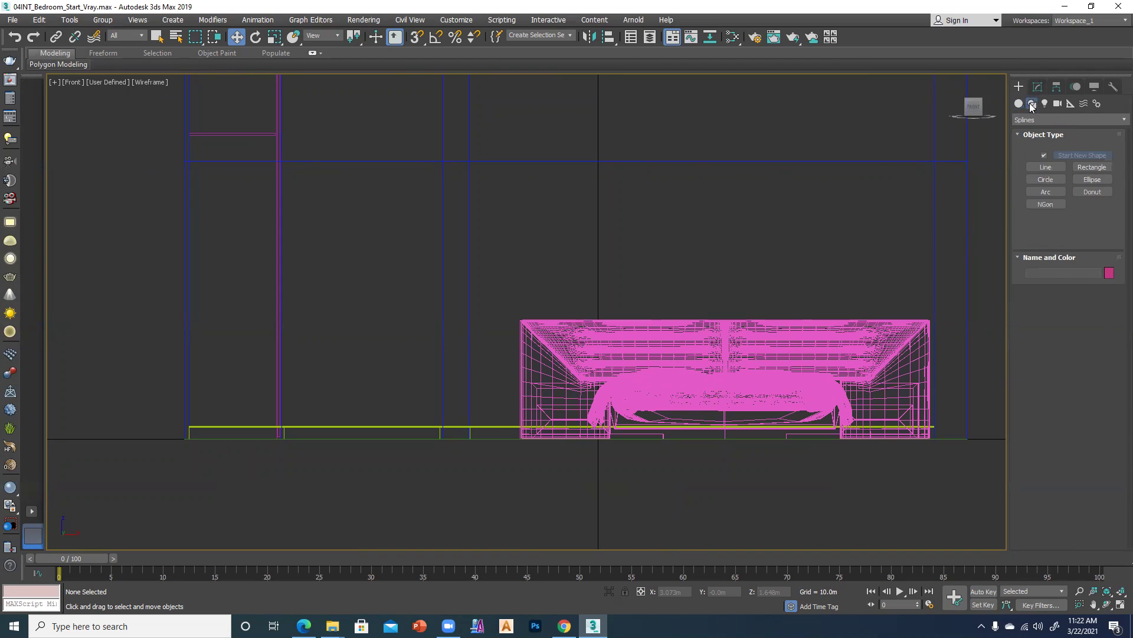
{"action": "left_click", "coordinate": [1047, 168]}
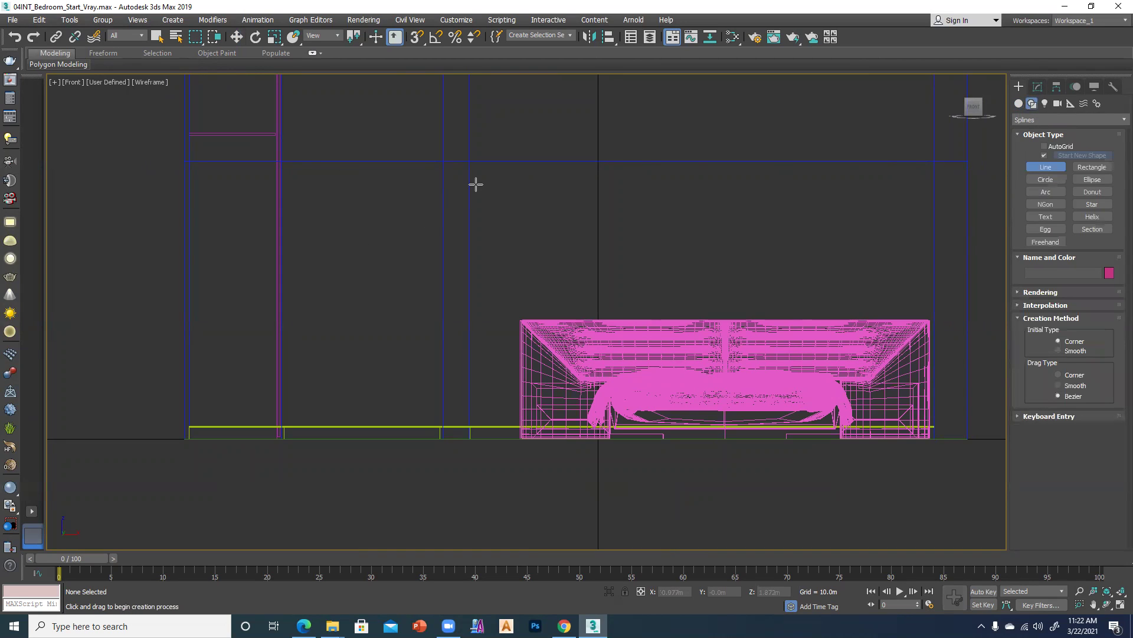
{"action": "left_click", "coordinate": [475, 185]}
{"action": "left_click", "coordinate": [476, 313]}
{"action": "right_click", "coordinate": [477, 356]}
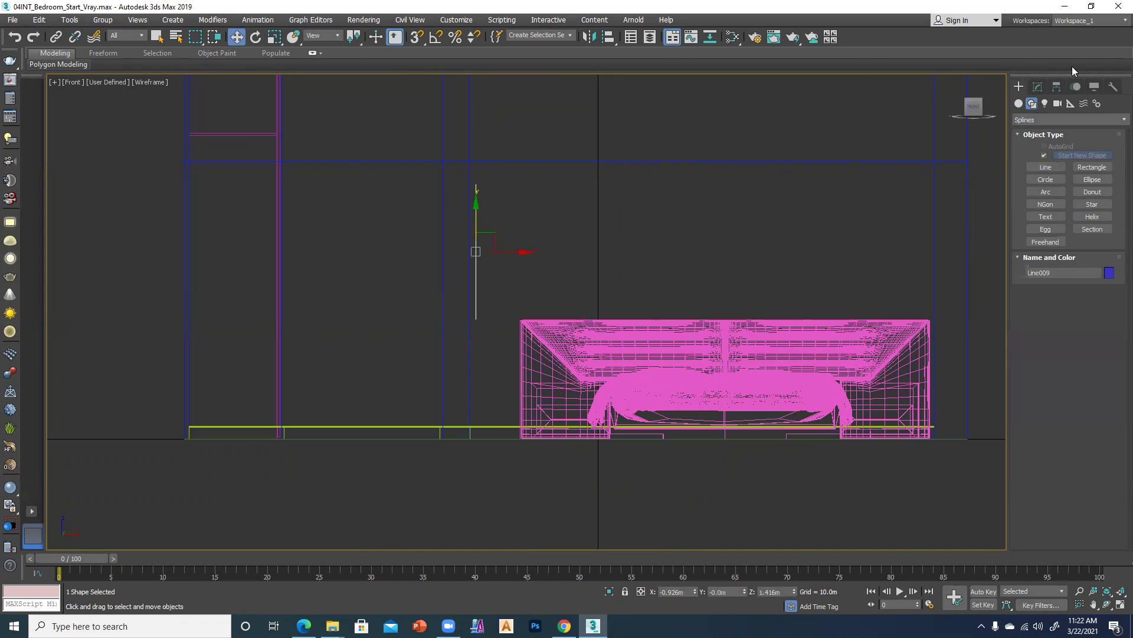
Make the line renderable in both renderer and viewport, with a radial thickness of 0.005 m
{"action": "left_click", "coordinate": [1038, 87]}
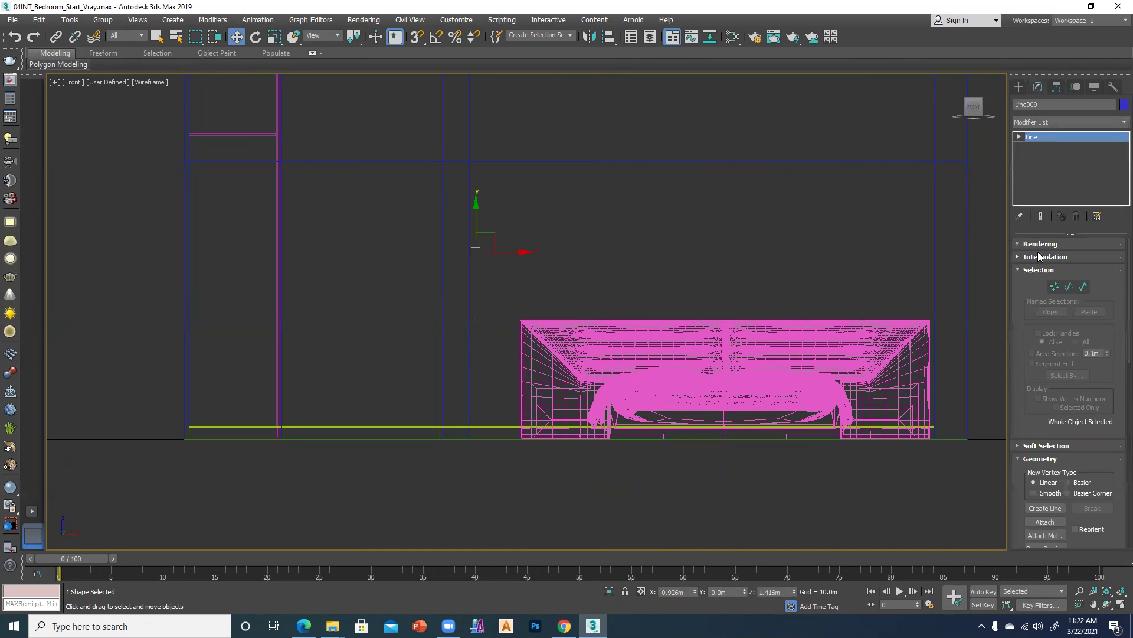
{"action": "left_click", "coordinate": [1041, 244]}
{"action": "left_click", "coordinate": [1055, 257]}
{"action": "left_click", "coordinate": [1054, 266]}
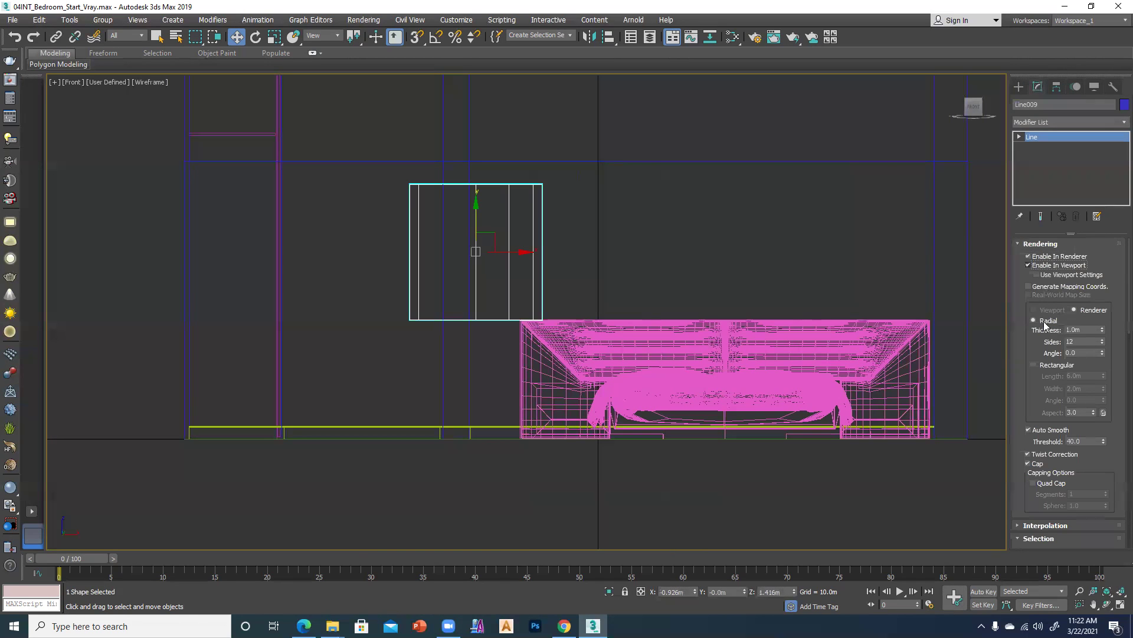
{"action": "double_click", "coordinate": [1083, 330]}
{"action": "type", "text": ".2"}
{"action": "key", "text": "Return"}
{"action": "type", "text": ".0"}
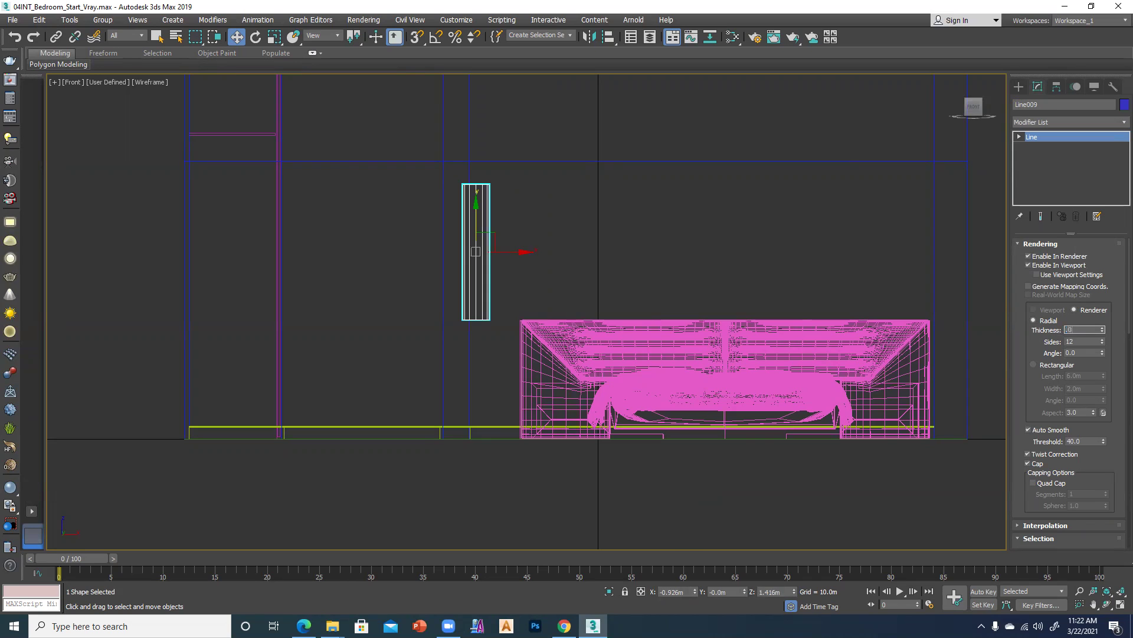
{"action": "key", "text": "Return"}
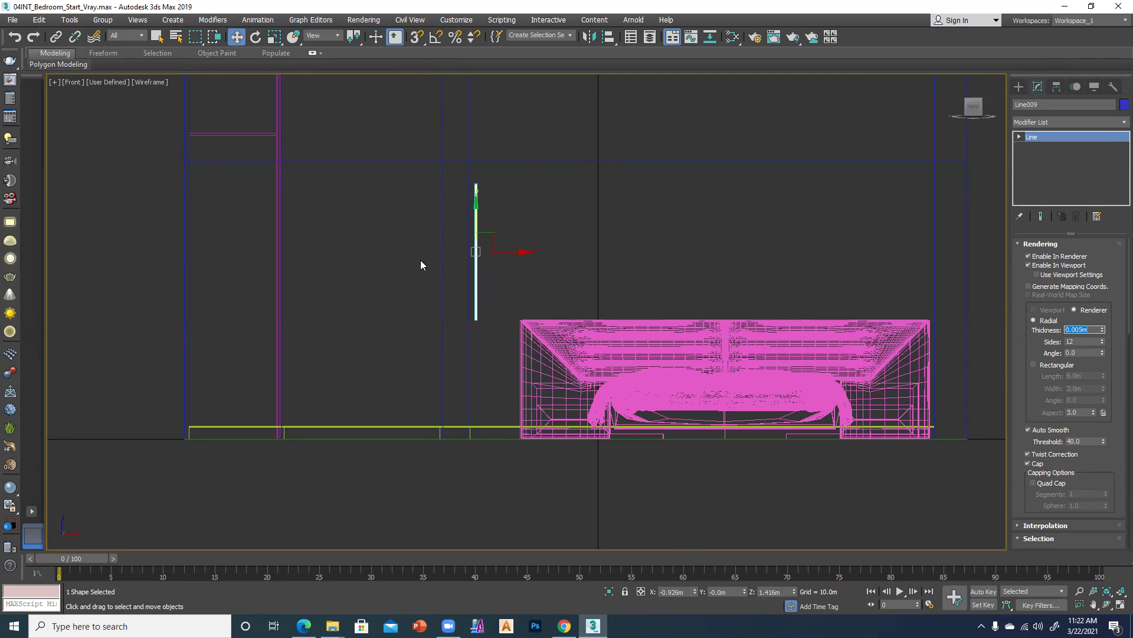
Deselect the line and change the viewport layout to four equal views showing Top, Front, Left and Perspective
{"action": "left_click", "coordinate": [573, 509]}
{"action": "key", "text": "alt+w"}
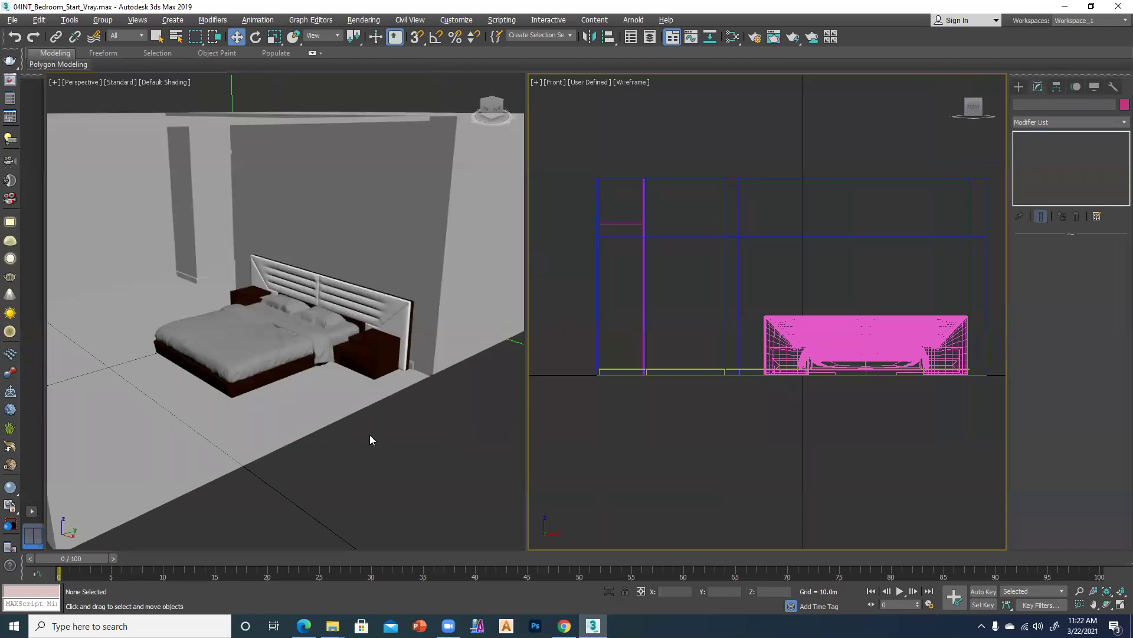
{"action": "left_click", "coordinate": [388, 453]}
{"action": "key", "text": "alt+w"}
{"action": "key", "text": "alt+w"}
{"action": "left_click", "coordinate": [666, 448]}
{"action": "scroll", "coordinate": [608, 420], "scroll_direction": "down", "scroll_amount": 6}
{"action": "left_click_drag", "start_coordinate": [571, 342], "coordinate": [736, 452]}
{"action": "left_click", "coordinate": [602, 468]}
{"action": "left_click", "coordinate": [407, 460]}
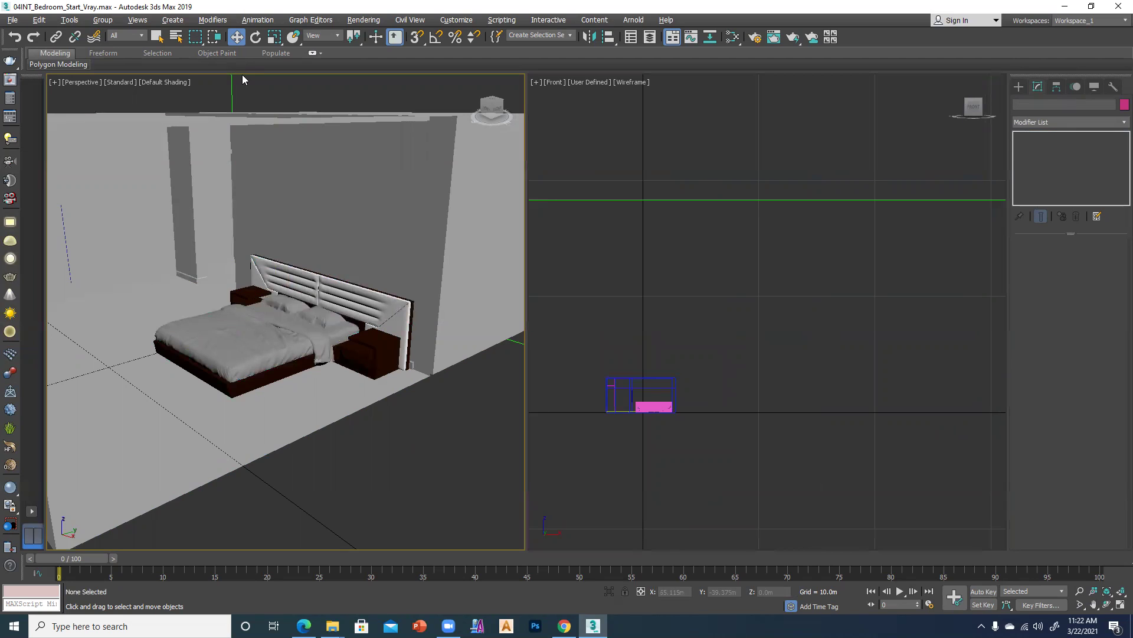
{"action": "left_click", "coordinate": [32, 512]}
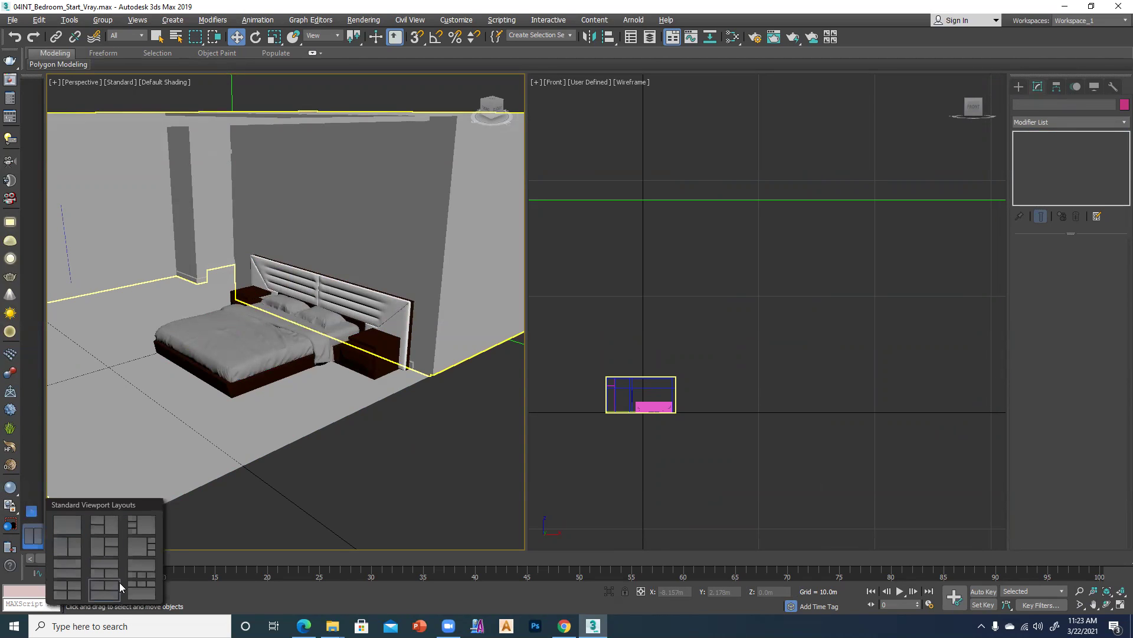
{"action": "left_click", "coordinate": [69, 590]}
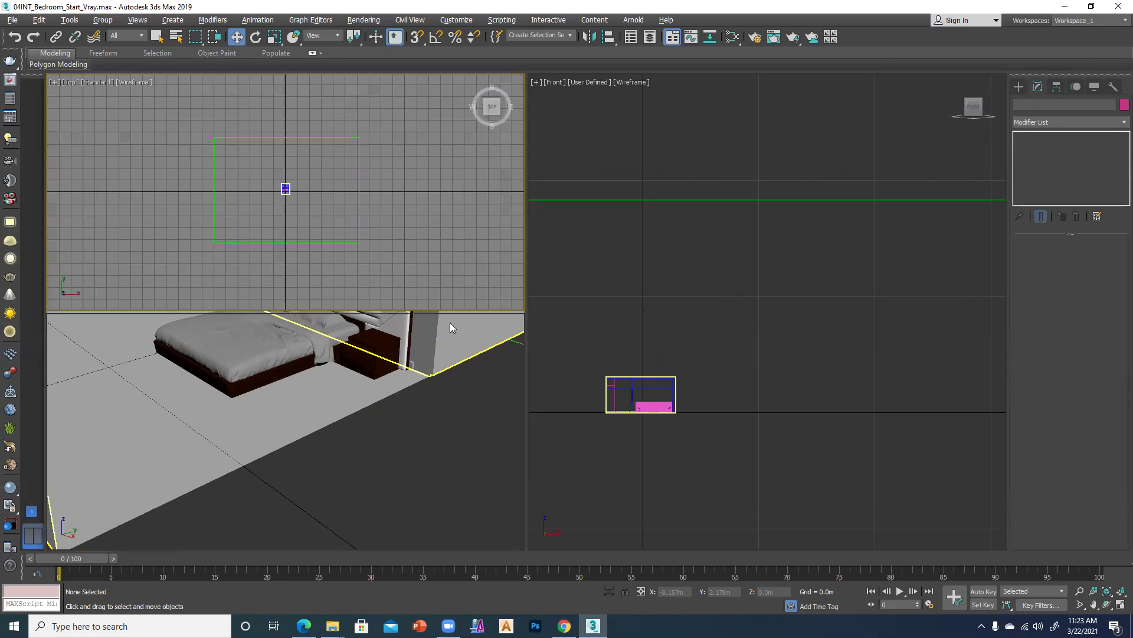
{"action": "left_click", "coordinate": [458, 247]}
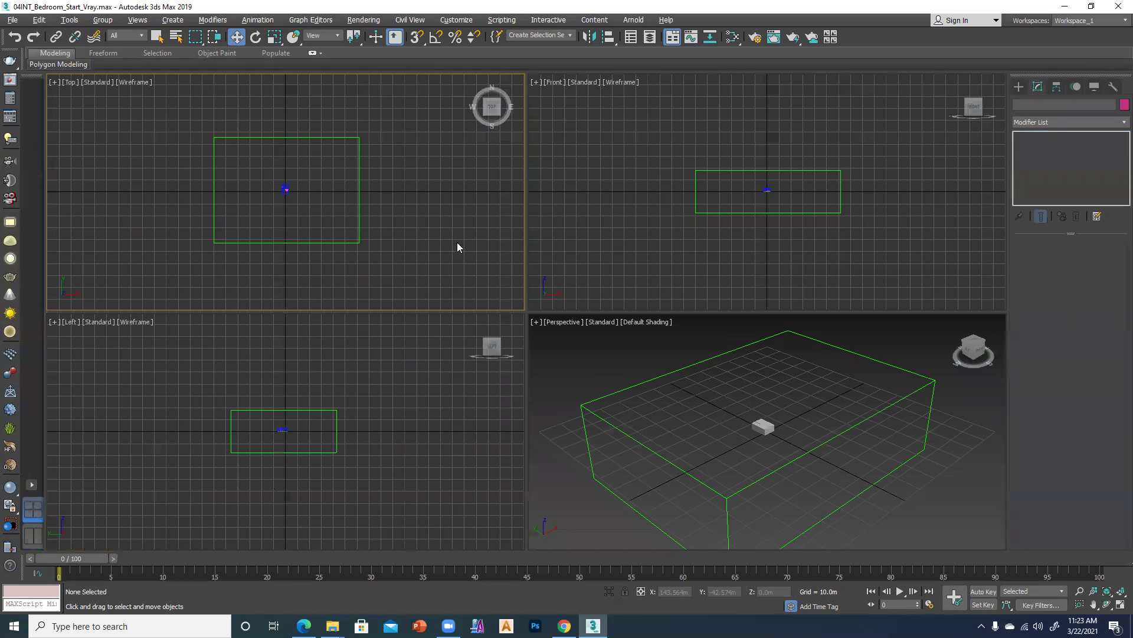
Frame the bedroom in the Left view and the thin vertical line in the Perspective view, and select the line
{"action": "left_click_drag", "start_coordinate": [736, 392], "coordinate": [804, 460]}
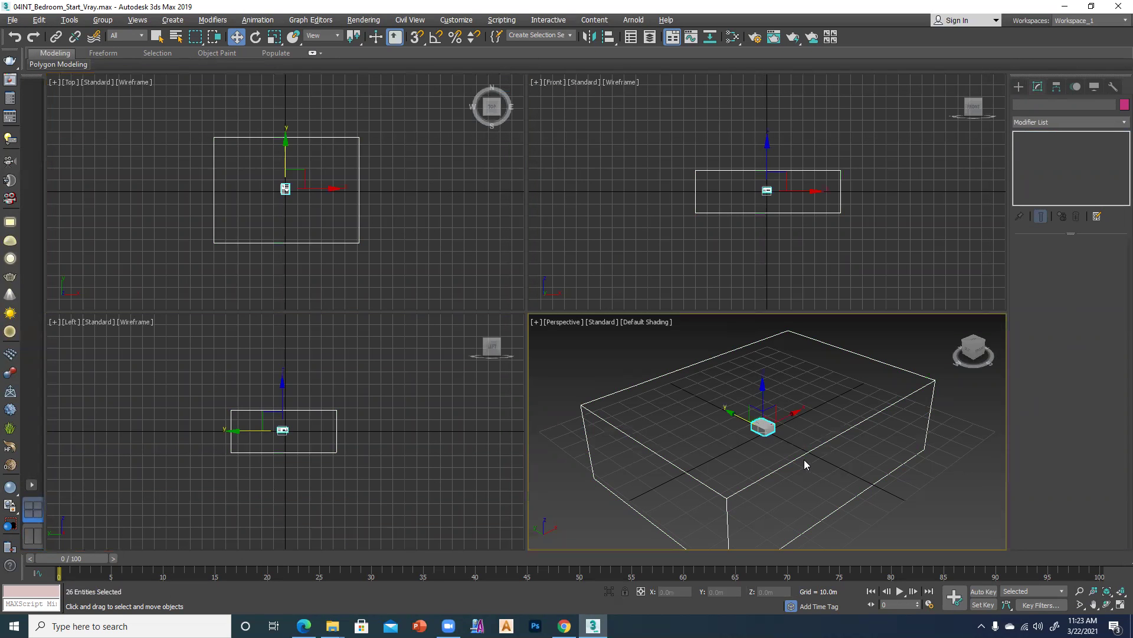
{"action": "left_click", "coordinate": [273, 439]}
{"action": "scroll", "coordinate": [307, 422], "scroll_direction": "up", "scroll_amount": 10}
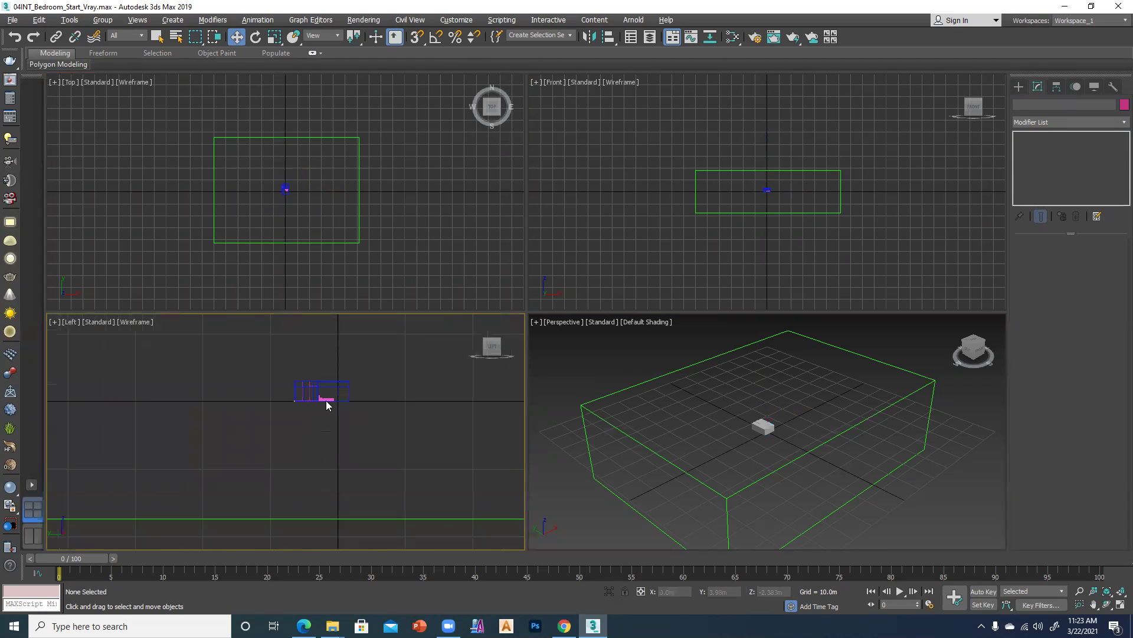
{"action": "scroll", "coordinate": [328, 398], "scroll_direction": "up", "scroll_amount": 8}
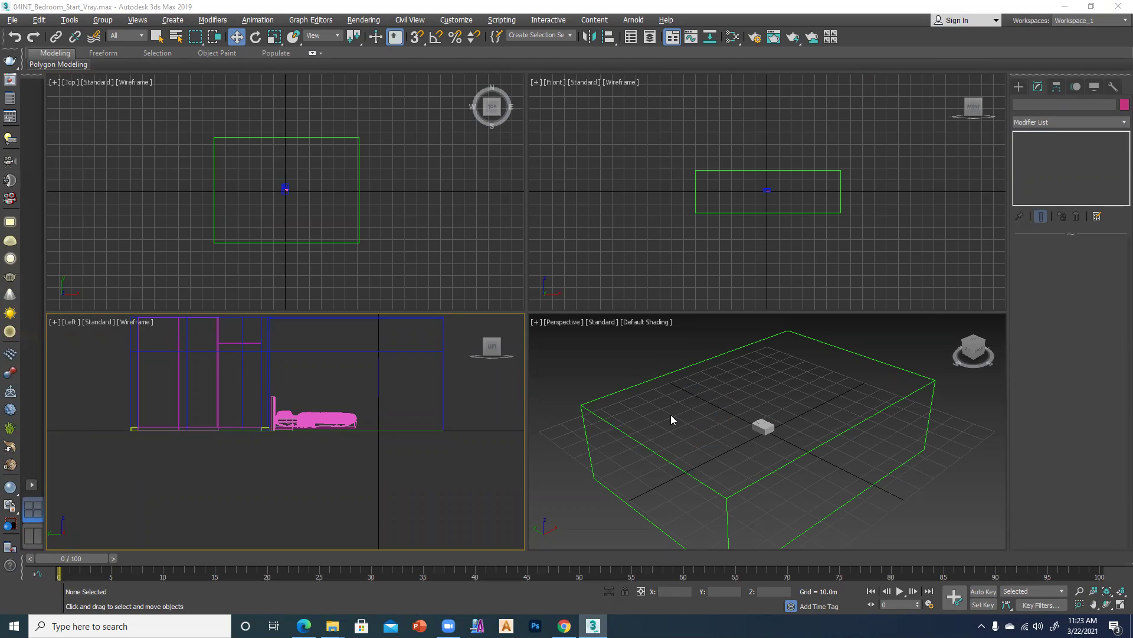
{"action": "left_click", "coordinate": [589, 433]}
{"action": "left_click", "coordinate": [590, 414]}
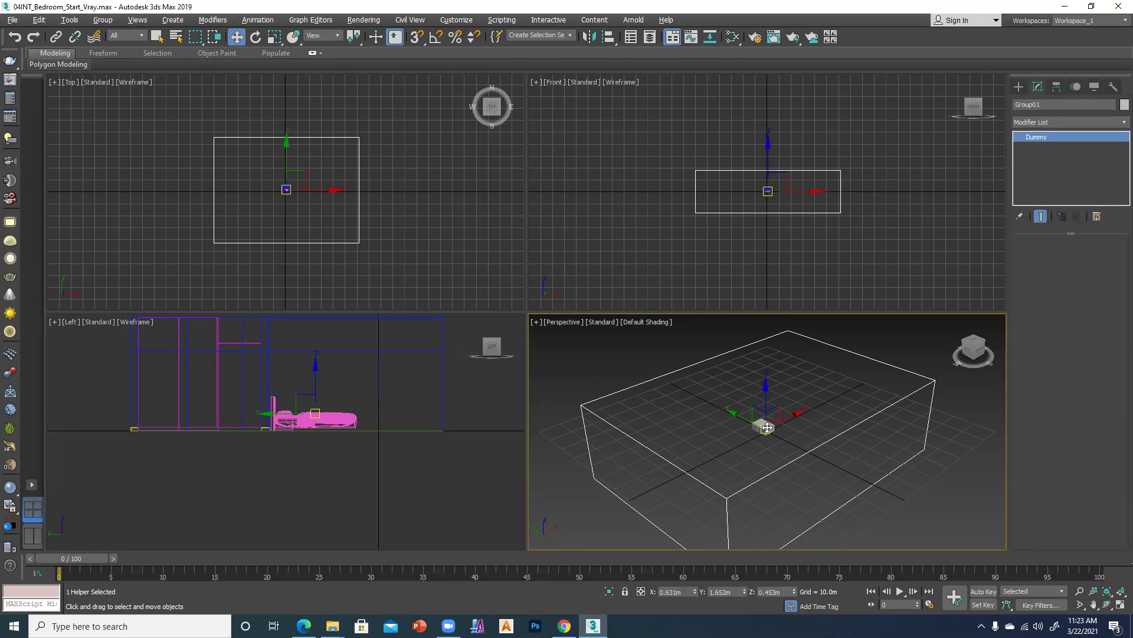
{"action": "scroll", "coordinate": [763, 430], "scroll_direction": "up", "scroll_amount": 5}
{"action": "scroll", "coordinate": [762, 429], "scroll_direction": "up", "scroll_amount": 5}
{"action": "scroll", "coordinate": [604, 483], "scroll_direction": "down", "scroll_amount": 4}
{"action": "middle_click_drag", "start_coordinate": [604, 483], "coordinate": [878, 469], "text": "alt"}
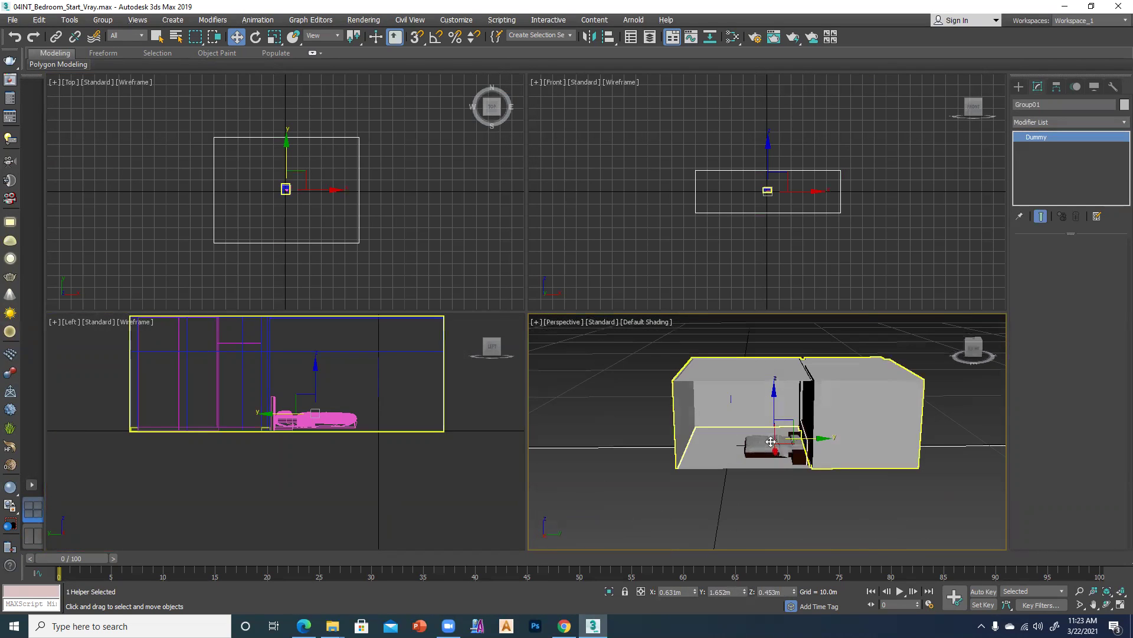
{"action": "scroll", "coordinate": [683, 363], "scroll_direction": "up", "scroll_amount": 6}
{"action": "scroll", "coordinate": [683, 398], "scroll_direction": "up", "scroll_amount": 3}
{"action": "left_click", "coordinate": [675, 421]}
{"action": "left_click", "coordinate": [675, 421]}
{"action": "key", "text": "alt+w"}
{"action": "key", "text": "alt+w"}
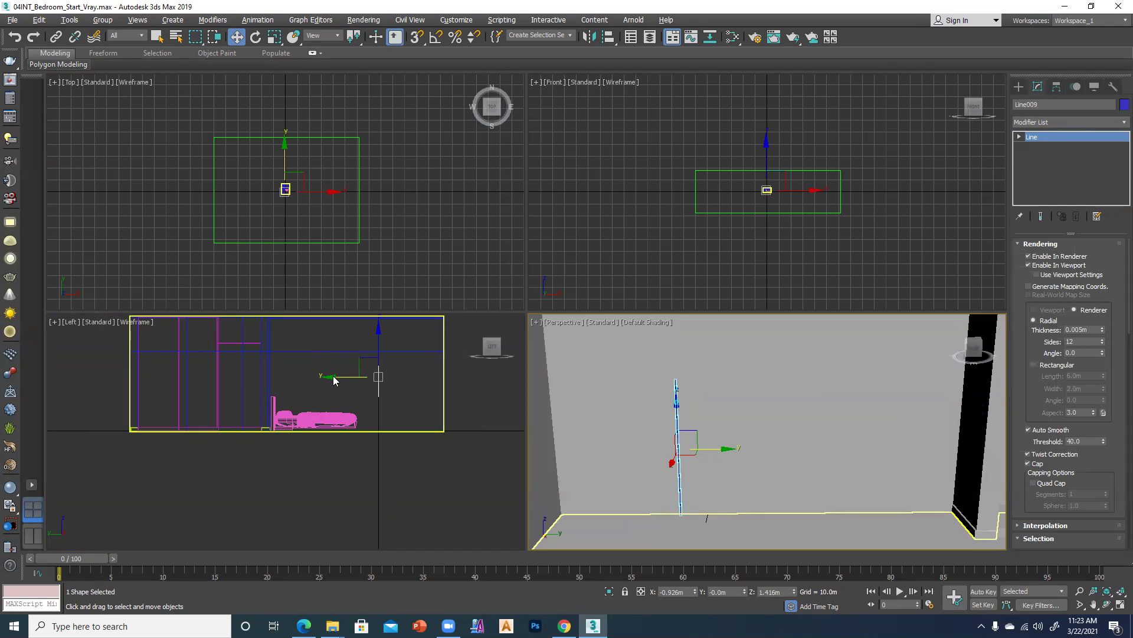
Move the vertical line toward the back wall in the Left view until it stands above the headboard
{"action": "left_click", "coordinate": [363, 366]}
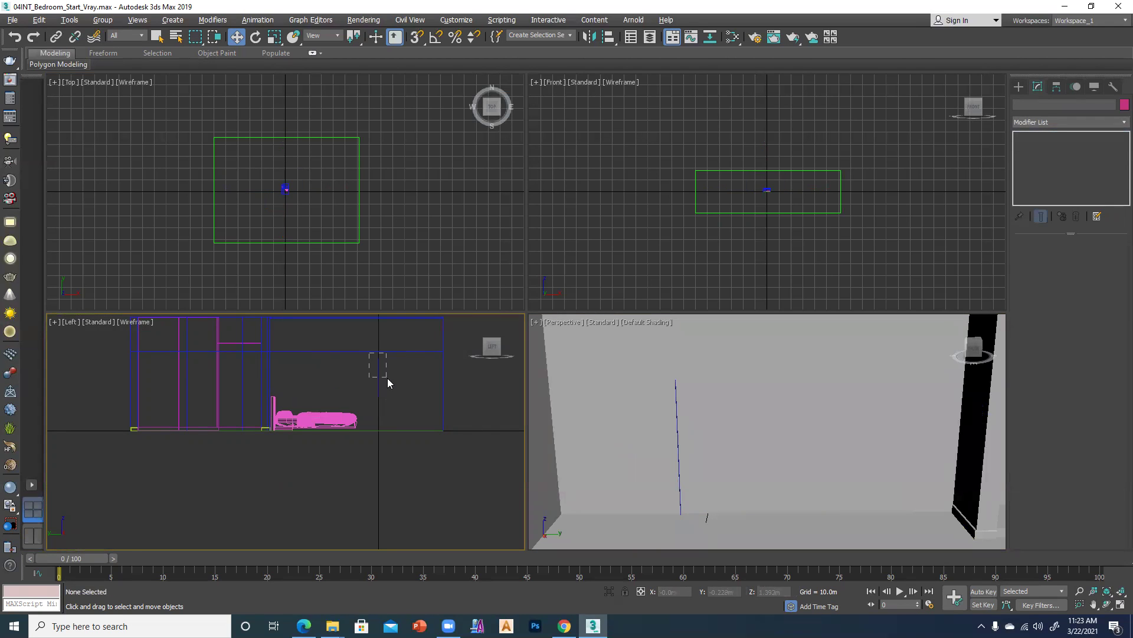
{"action": "left_click", "coordinate": [389, 400]}
{"action": "key", "text": "alt+w"}
{"action": "scroll", "coordinate": [583, 378], "scroll_direction": "up", "scroll_amount": 6}
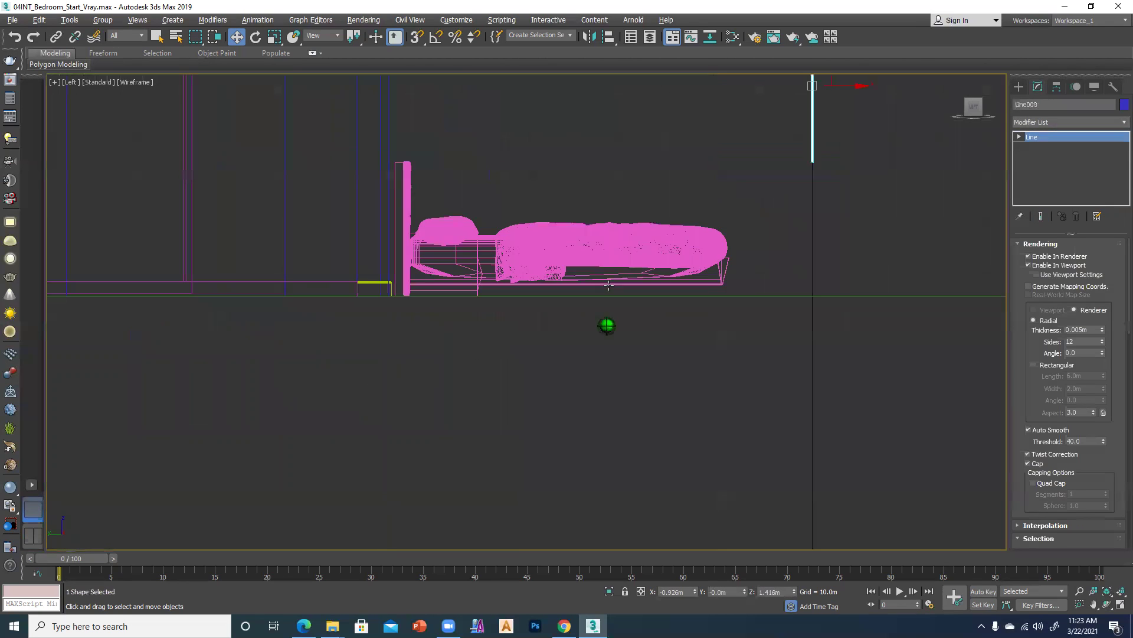
{"action": "middle_click_drag", "start_coordinate": [583, 385], "coordinate": [602, 321]}
{"action": "left_click_drag", "start_coordinate": [808, 291], "coordinate": [394, 310]}
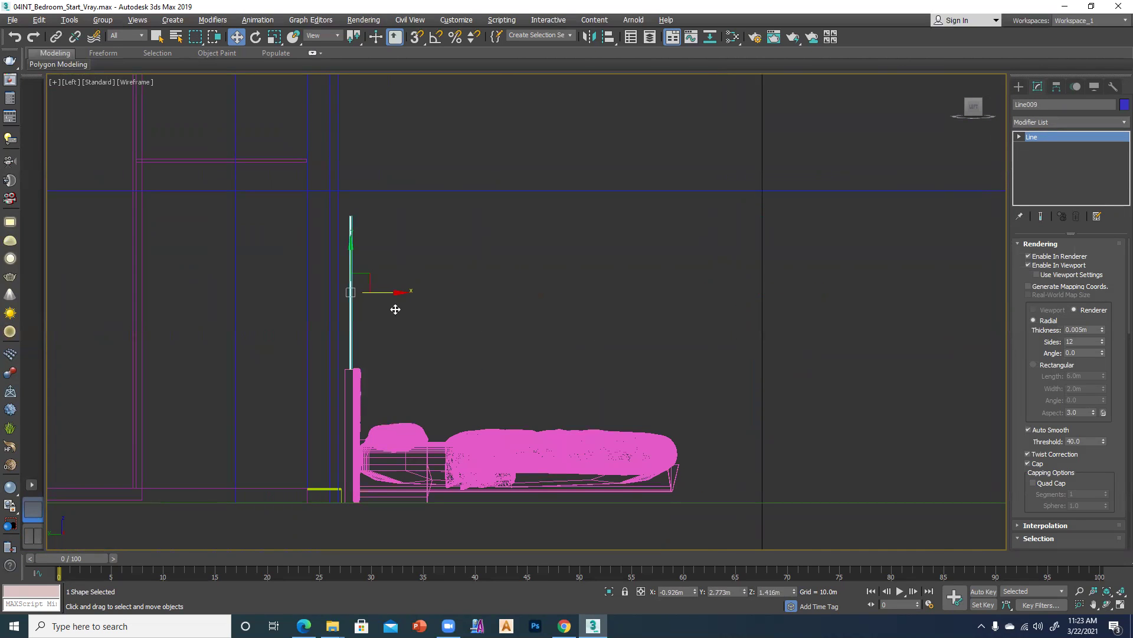
{"action": "scroll", "coordinate": [340, 332], "scroll_direction": "up", "scroll_amount": 2}
{"action": "middle_click_drag", "start_coordinate": [311, 276], "coordinate": [391, 316]}
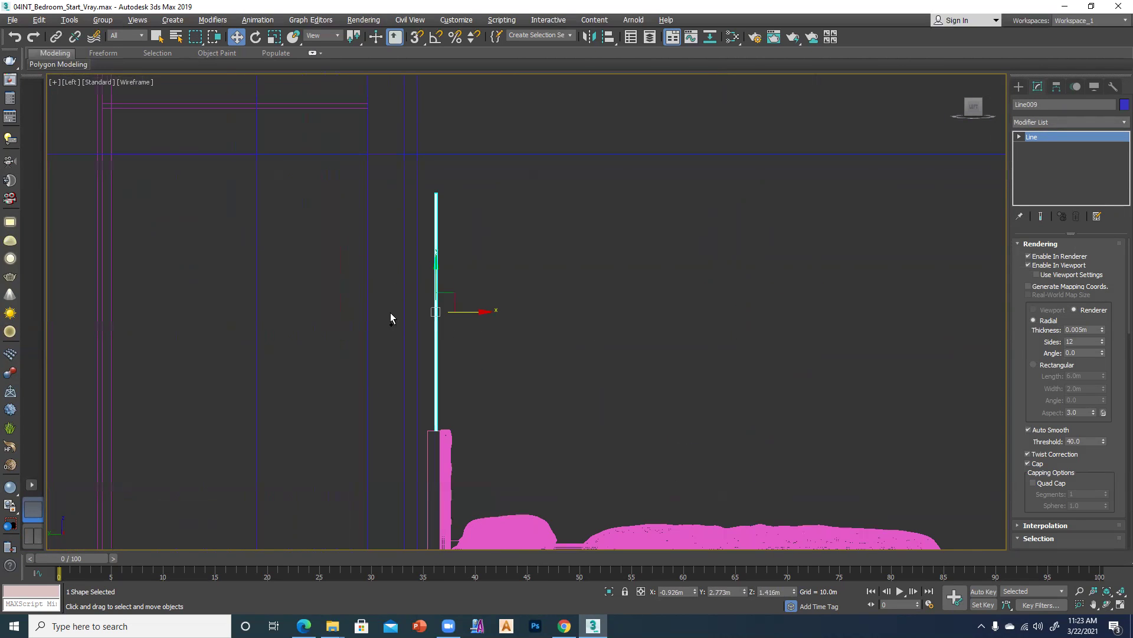
Set the line's radial thickness to 0.009 m and deselect it
{"action": "left_click", "coordinate": [1081, 329]}
{"action": "key", "text": "Return"}
{"action": "left_click", "coordinate": [516, 324]}
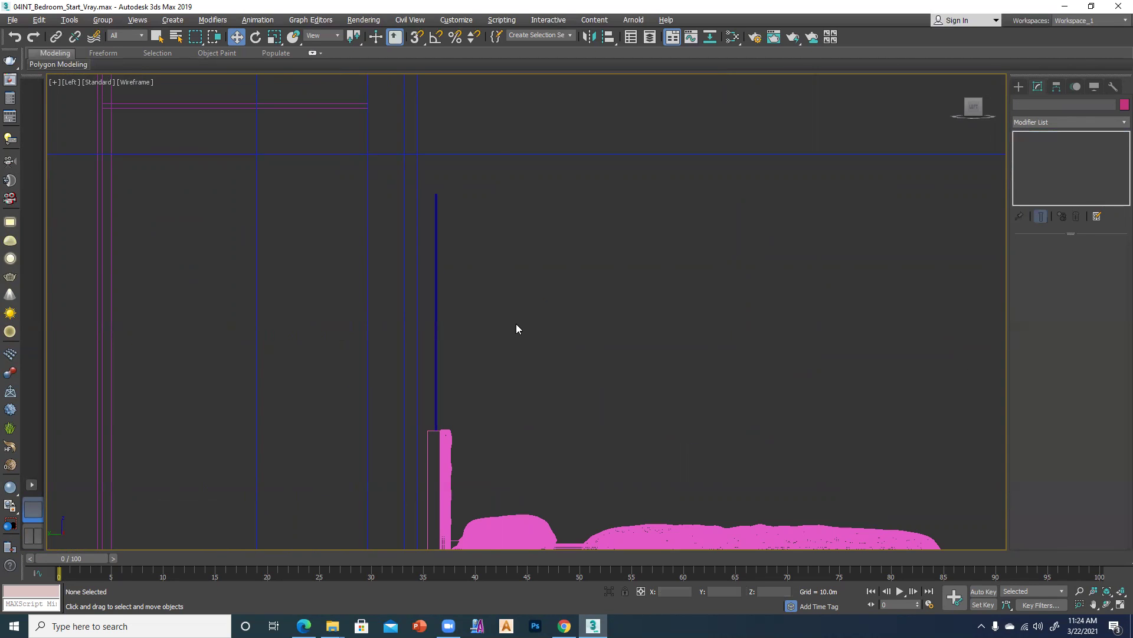
Move the line slightly forward from the back wall in the Top view, to about Y 2.659 m
{"action": "key", "text": "alt+w"}
{"action": "key", "text": "alt+w"}
{"action": "key", "text": "z"}
{"action": "scroll", "coordinate": [522, 179], "scroll_direction": "up", "scroll_amount": 8}
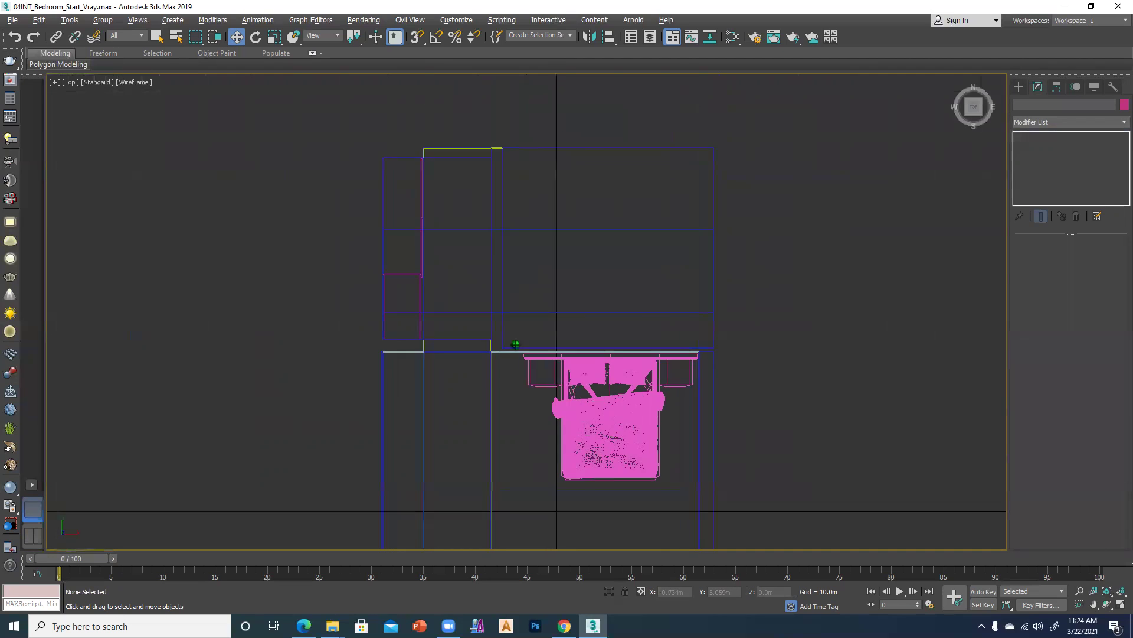
{"action": "scroll", "coordinate": [497, 191], "scroll_direction": "up", "scroll_amount": 5}
{"action": "middle_click_drag", "start_coordinate": [496, 190], "coordinate": [522, 321]}
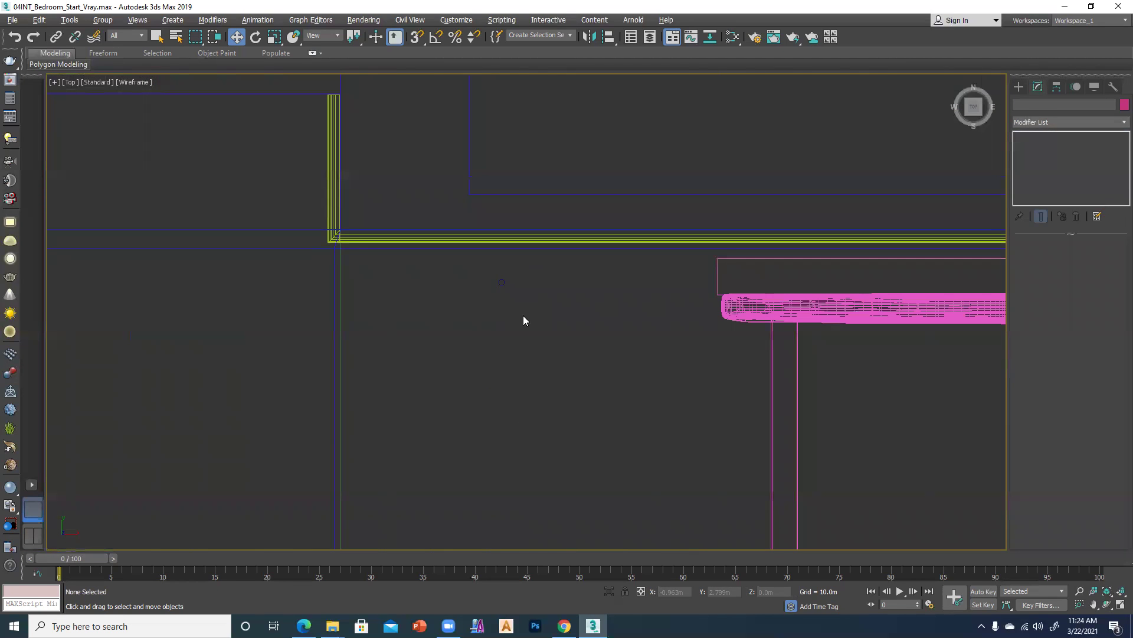
{"action": "left_click_drag", "start_coordinate": [477, 264], "coordinate": [533, 354]}
{"action": "left_click_drag", "start_coordinate": [502, 236], "coordinate": [501, 307]}
{"action": "scroll", "coordinate": [481, 350], "scroll_direction": "down", "scroll_amount": 2}
{"action": "middle_click_drag", "start_coordinate": [482, 349], "coordinate": [454, 246]}
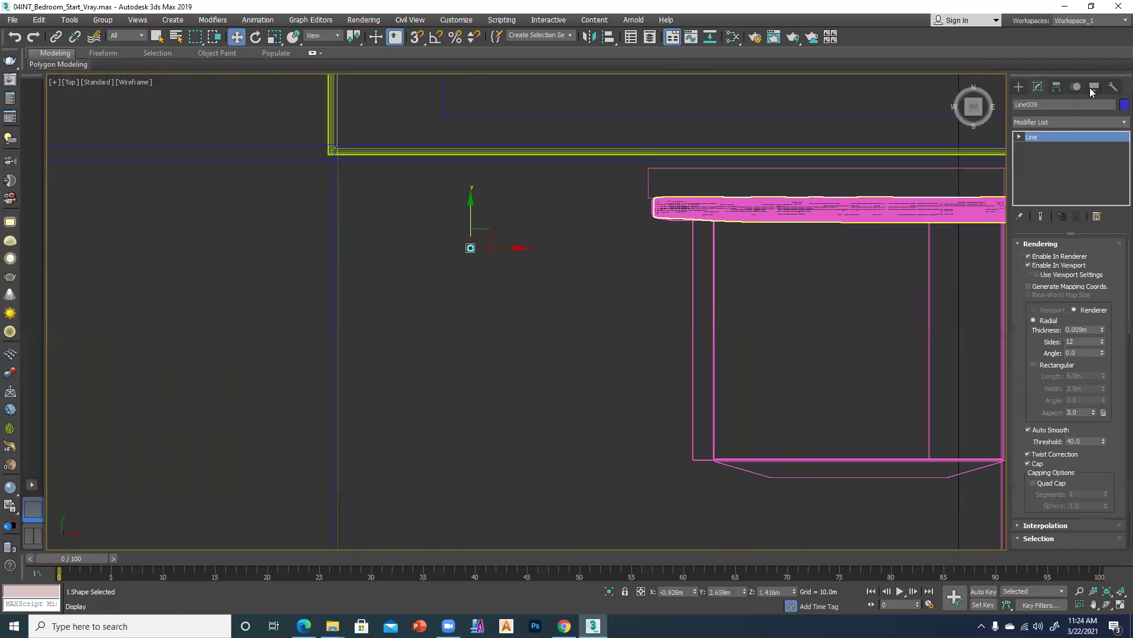
Create a small sphere just west of the line in the Top view
{"action": "left_click", "coordinate": [1016, 86]}
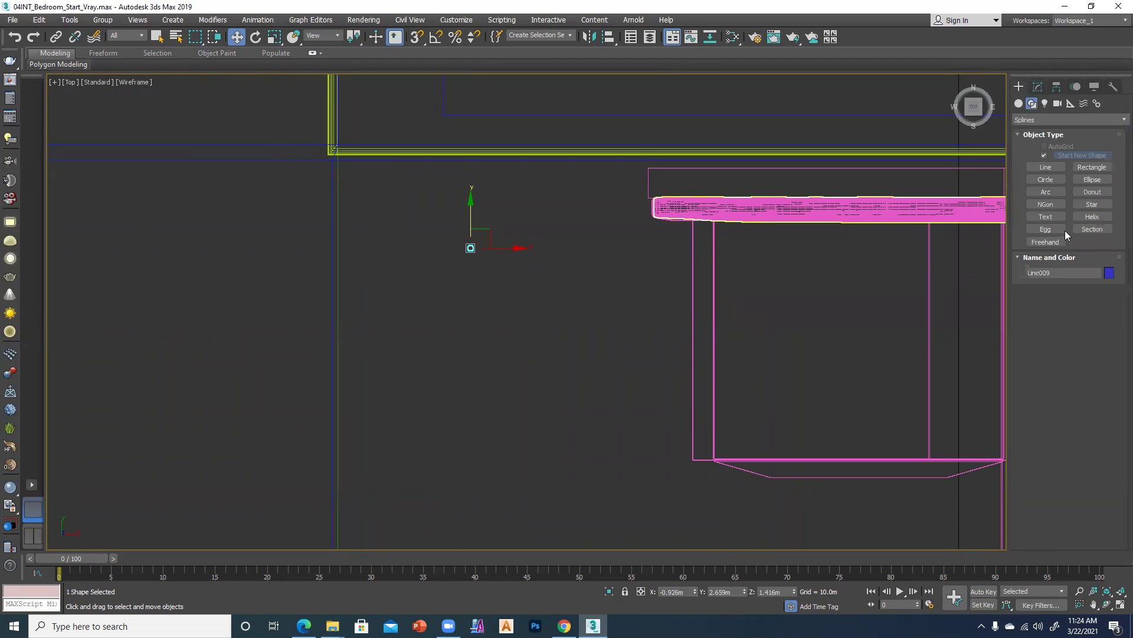
{"action": "left_click", "coordinate": [1018, 103]}
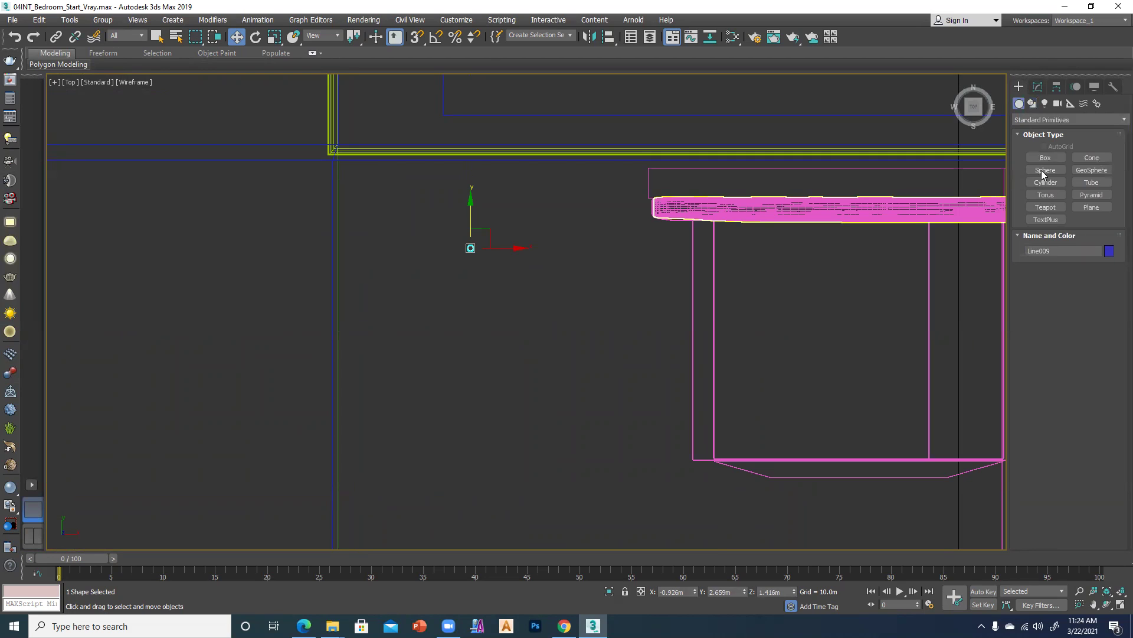
{"action": "left_click", "coordinate": [1043, 172]}
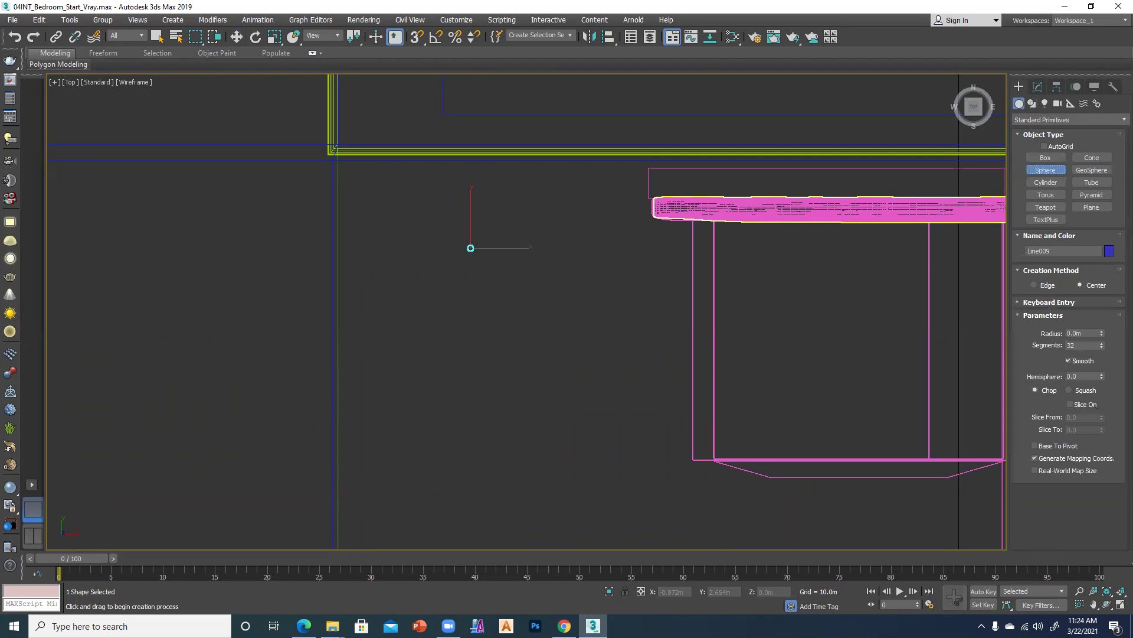
{"action": "scroll", "coordinate": [446, 249], "scroll_direction": "up", "scroll_amount": 5}
{"action": "scroll", "coordinate": [561, 268], "scroll_direction": "up", "scroll_amount": 2}
{"action": "middle_click_drag", "start_coordinate": [393, 194], "coordinate": [517, 290]}
{"action": "left_click_drag", "start_coordinate": [475, 327], "coordinate": [872, 392]}
Clone the sphere once along X to the opposite side of the line
{"action": "key", "text": "w"}
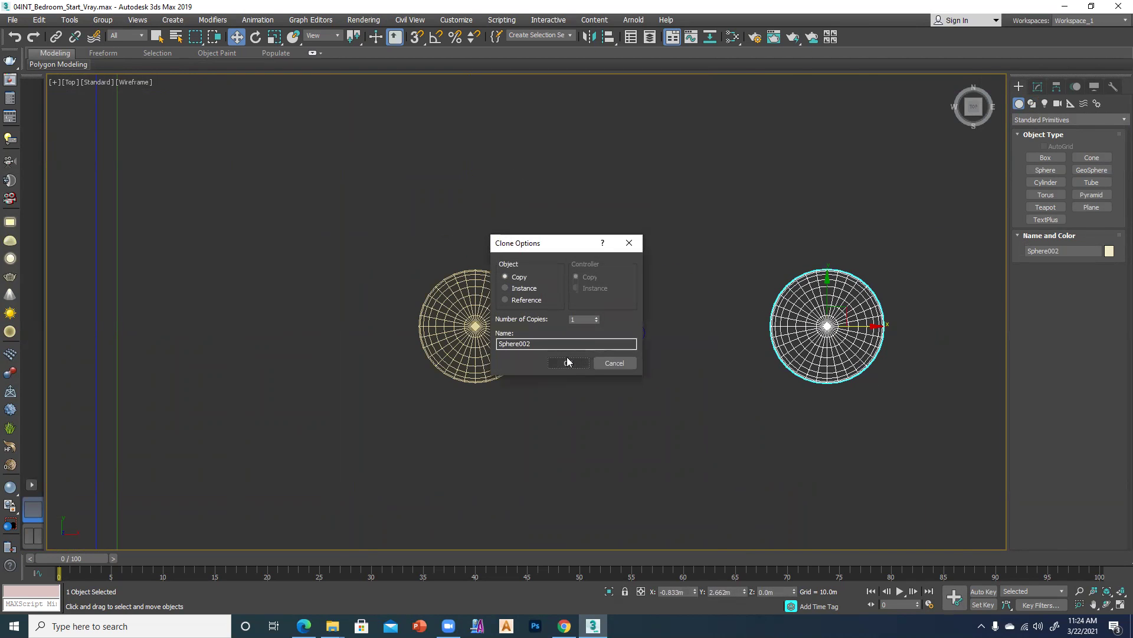
{"action": "left_click", "coordinate": [506, 287]}
{"action": "left_click", "coordinate": [568, 362]}
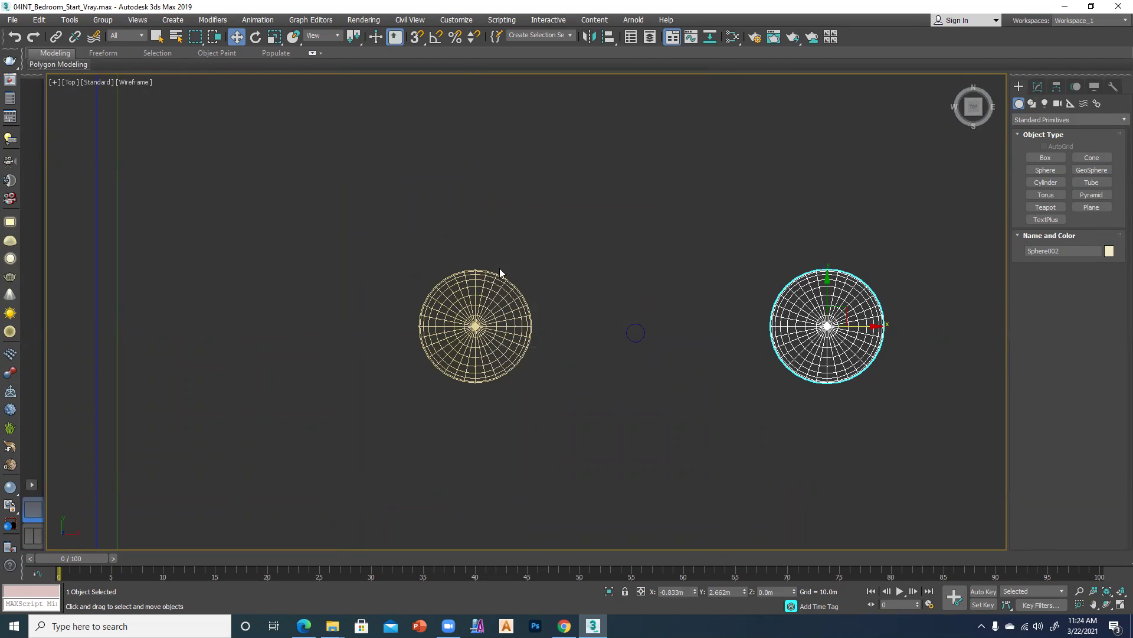
Select both spheres and clone them with a 90-degree rotation about their common centre to form a ring of four
{"action": "left_click", "coordinate": [500, 273]}
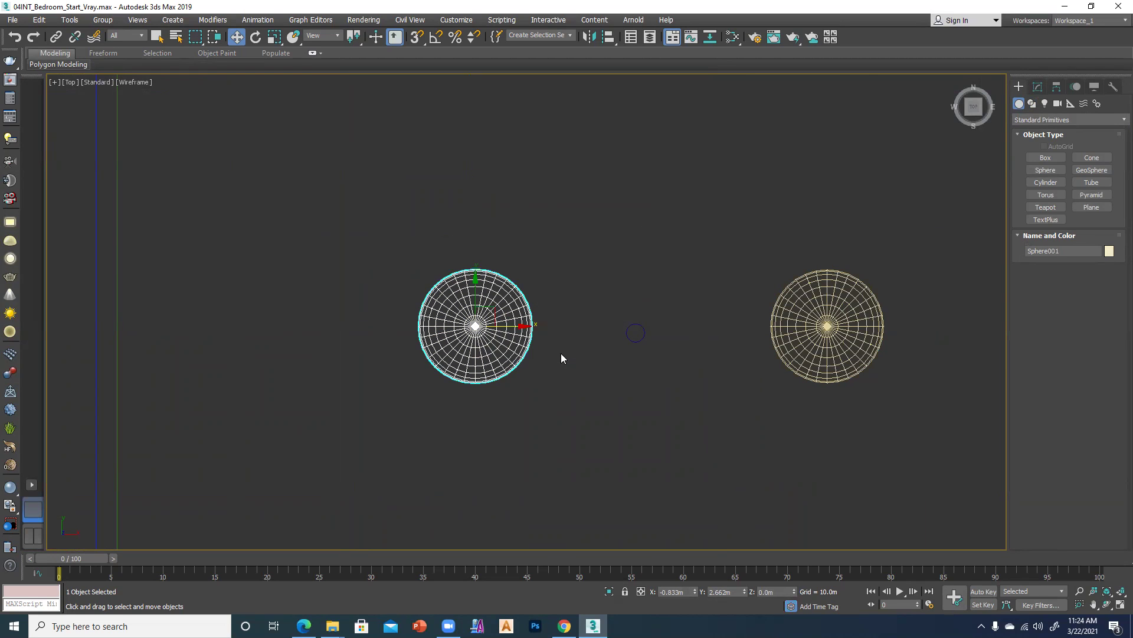
{"action": "key", "text": "e"}
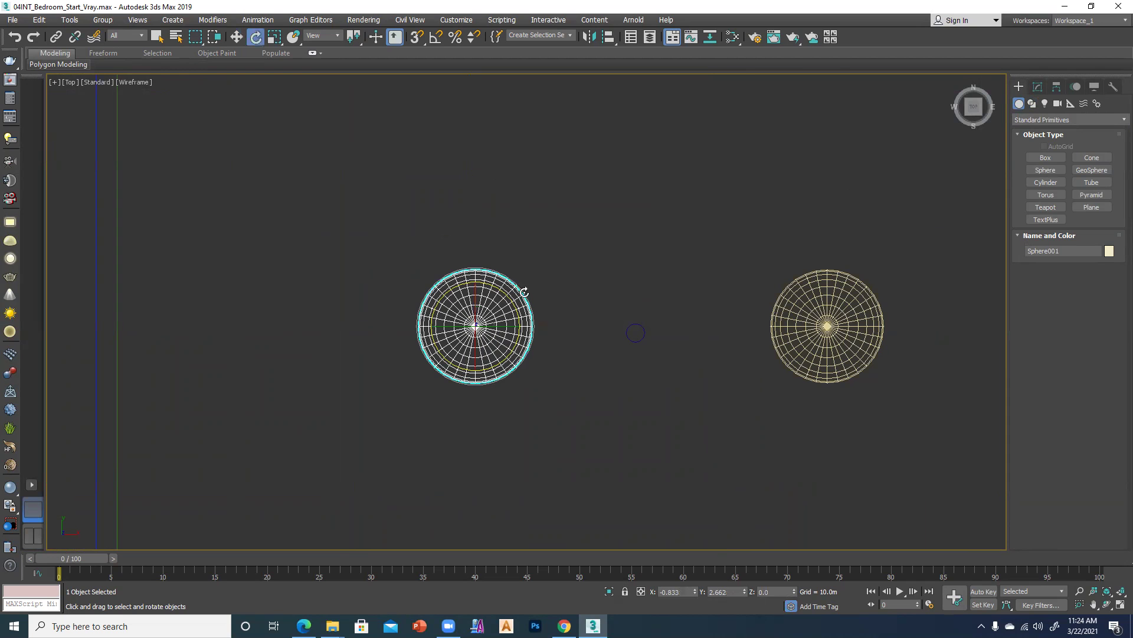
{"action": "left_click", "coordinate": [827, 319], "text": "ctrl"}
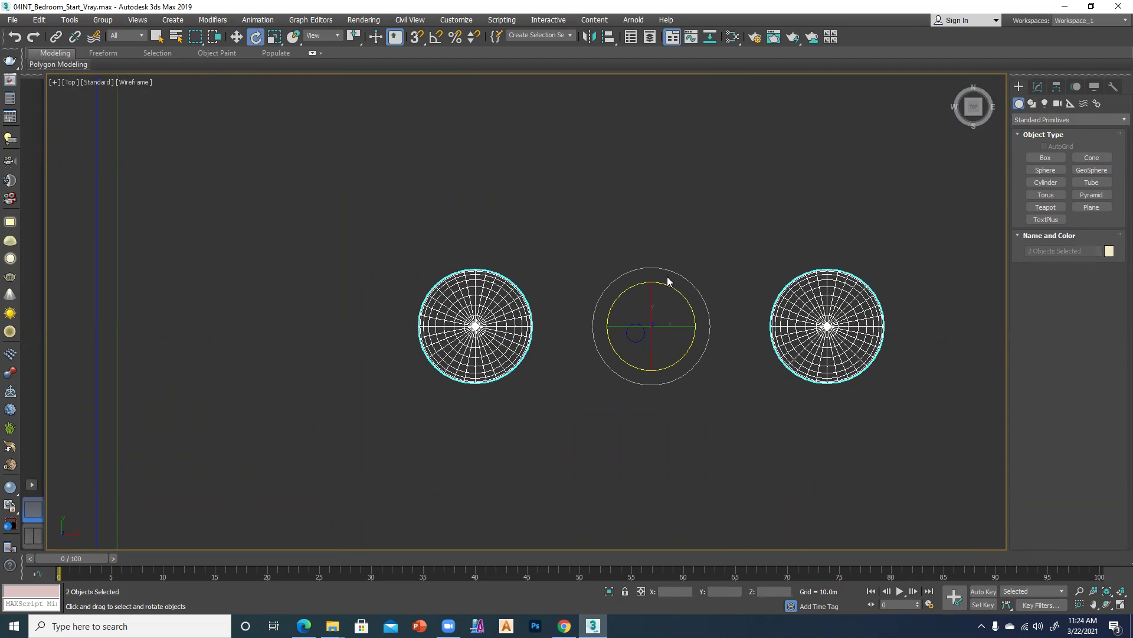
{"action": "left_click_drag", "start_coordinate": [659, 270], "coordinate": [766, 298], "text": "shift"}
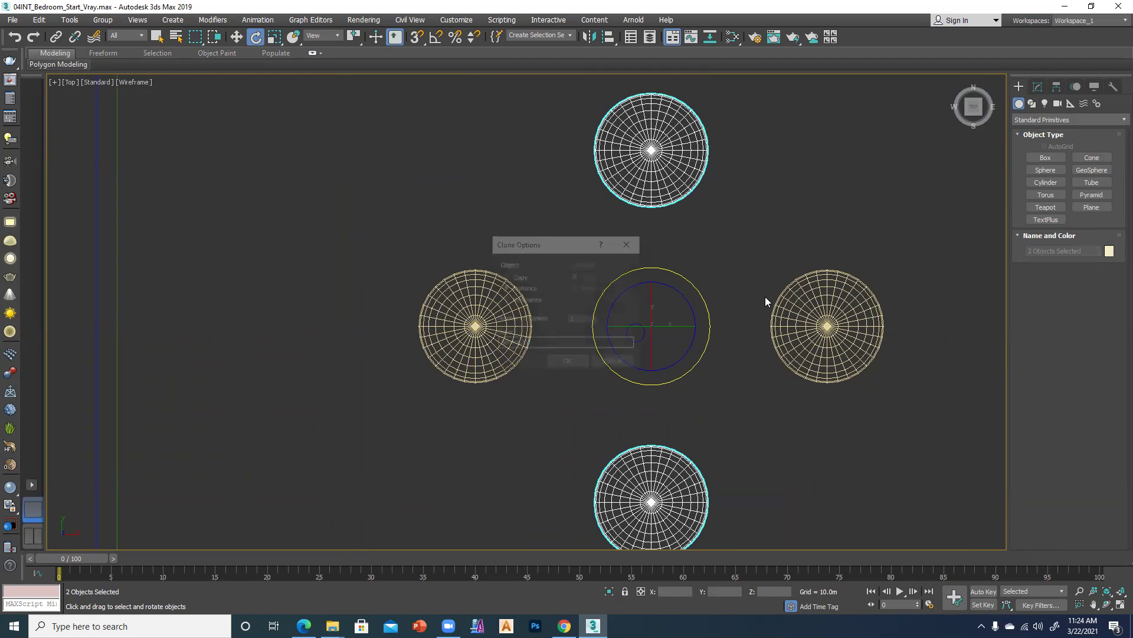
{"action": "left_click", "coordinate": [567, 361]}
Select all four spheres and move them together so that the ring is centred on the line in the Top view
{"action": "key", "text": "w"}
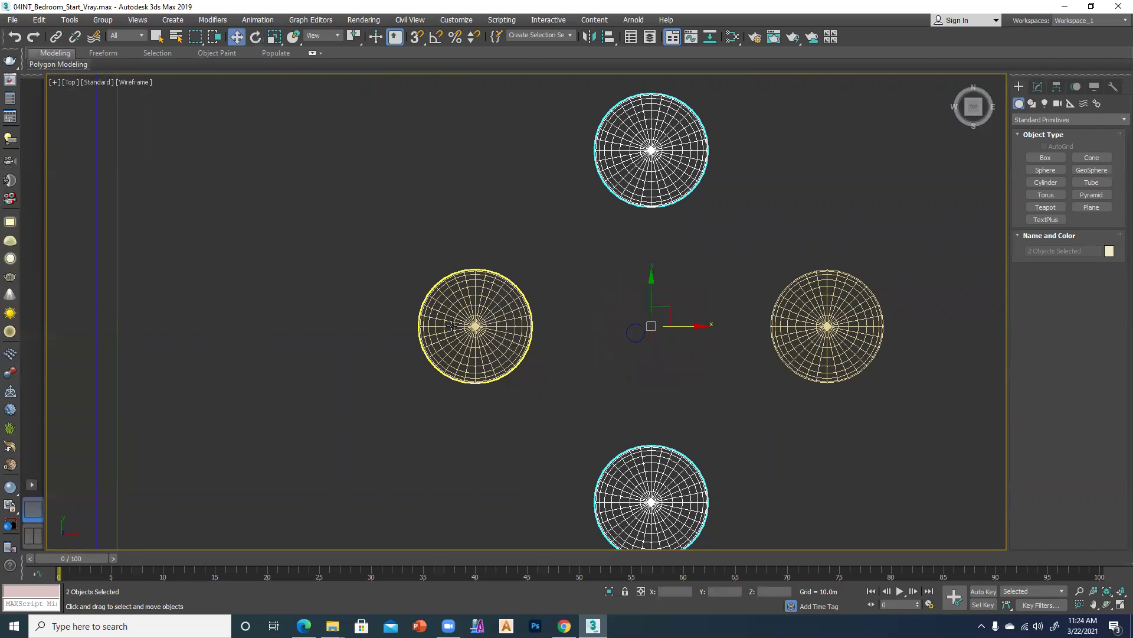
{"action": "left_click", "coordinate": [481, 323], "text": "ctrl"}
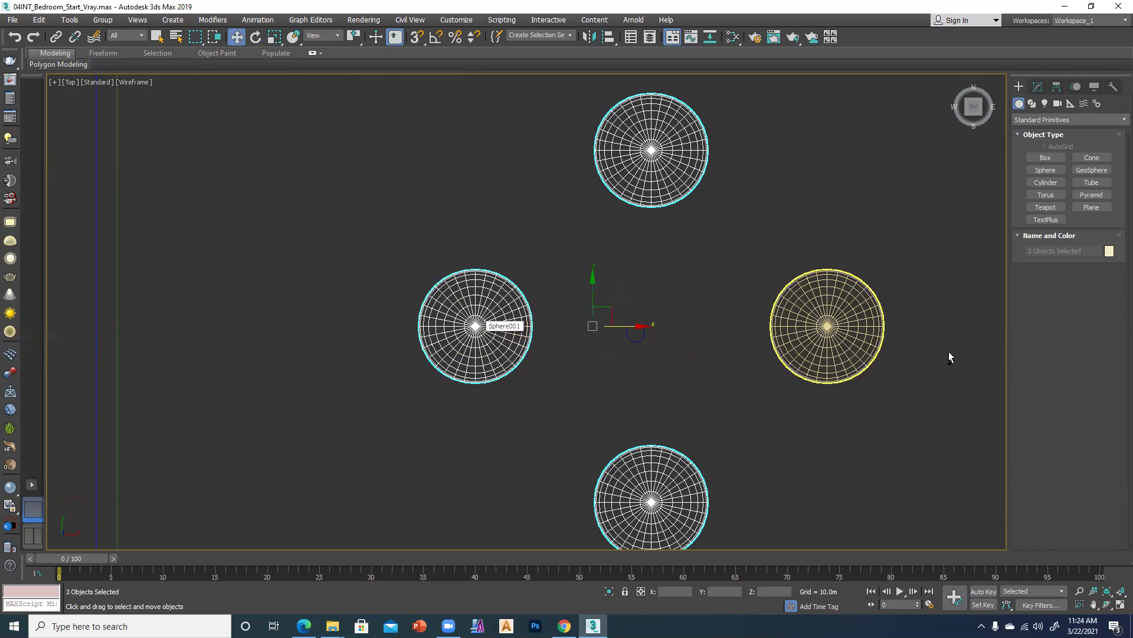
{"action": "left_click", "coordinate": [835, 324], "text": "ctrl"}
{"action": "left_click_drag", "start_coordinate": [673, 310], "coordinate": [659, 314]}
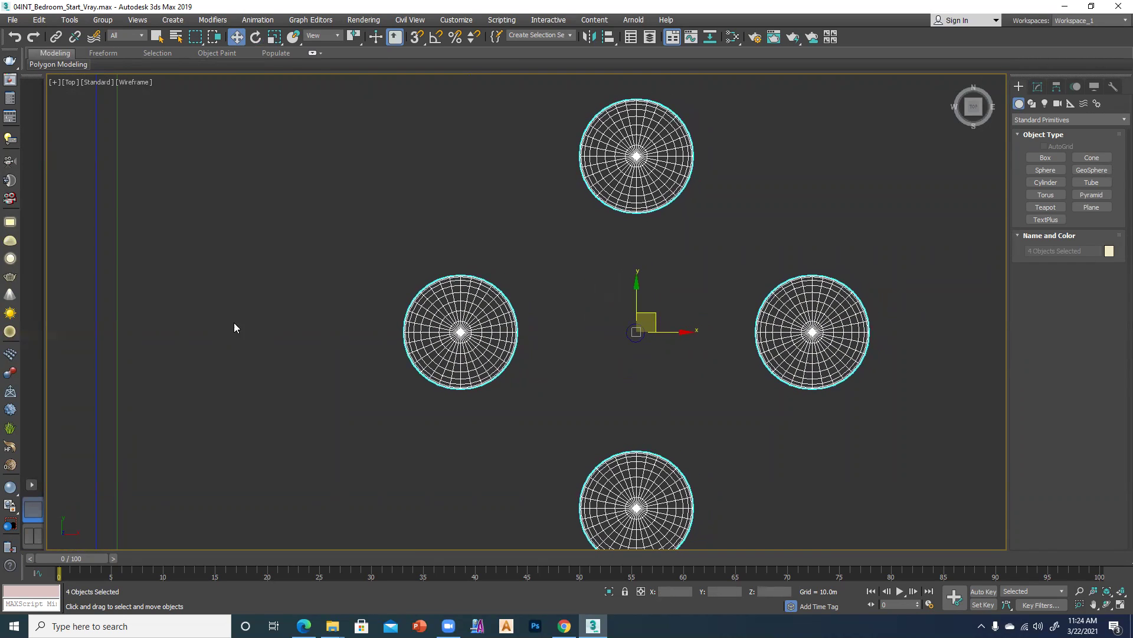
Select the four ring spheres in the Front view and raise them vertically to about 0.85 m, just below the cord's lower end
{"action": "key", "text": "alt+w"}
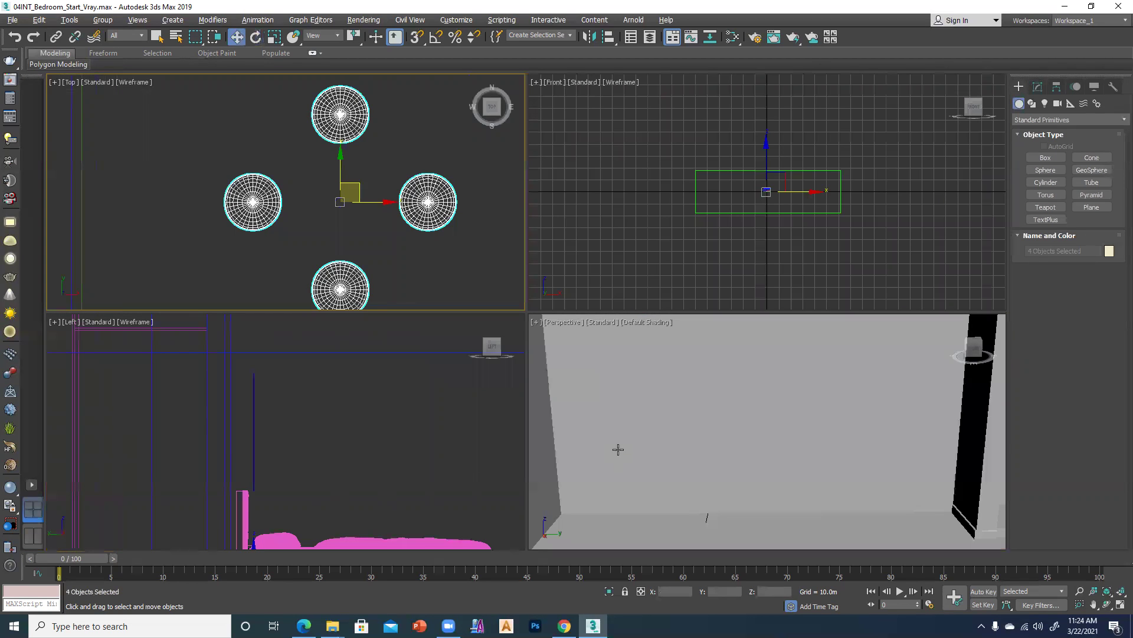
{"action": "left_click", "coordinate": [706, 235]}
{"action": "key", "text": "alt+w"}
{"action": "key", "text": "z"}
{"action": "left_click_drag", "start_coordinate": [524, 498], "coordinate": [532, 475]}
{"action": "key", "text": "Delete"}
{"action": "scroll", "coordinate": [530, 302], "scroll_direction": "up", "scroll_amount": 15}
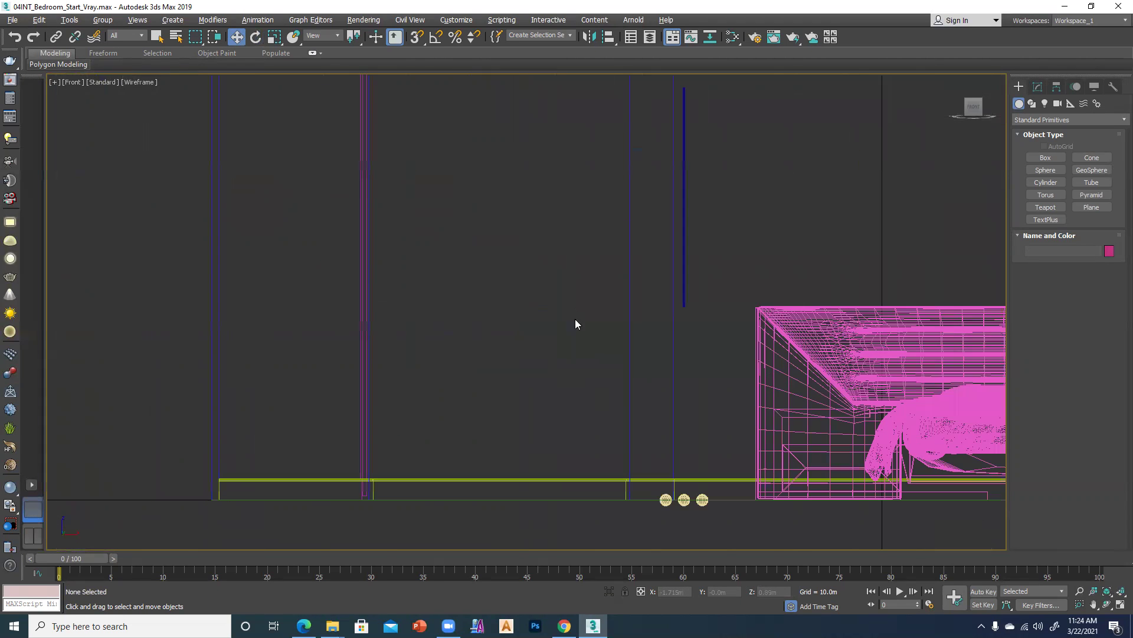
{"action": "middle_click_drag", "start_coordinate": [575, 322], "coordinate": [298, 237]}
{"action": "left_click_drag", "start_coordinate": [355, 443], "coordinate": [452, 404]}
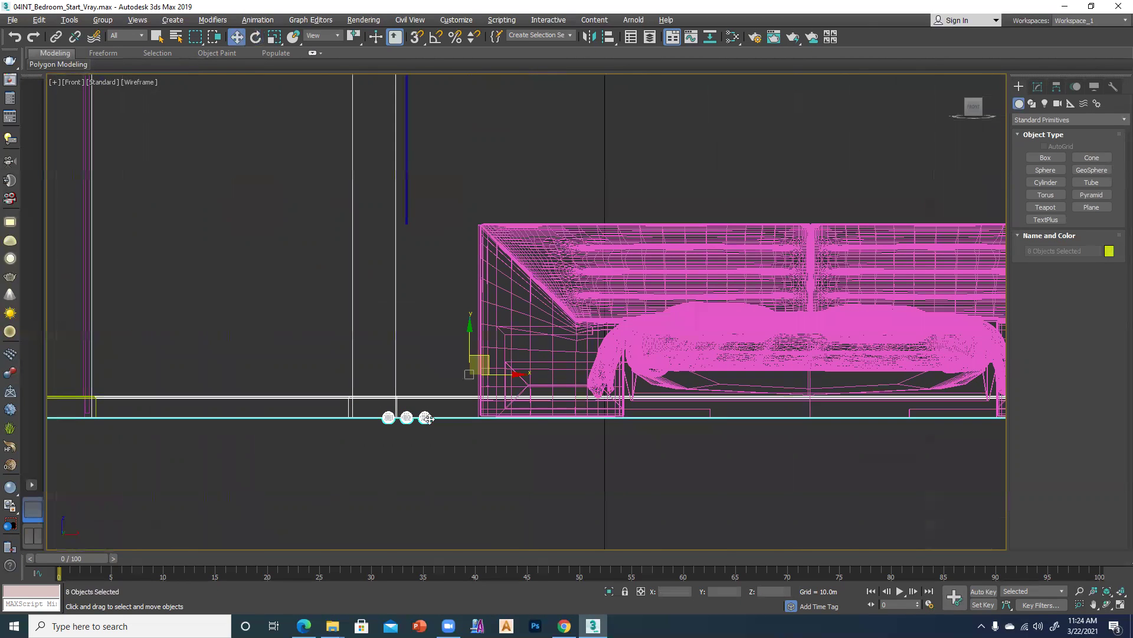
{"action": "key", "text": "ctrl+z"}
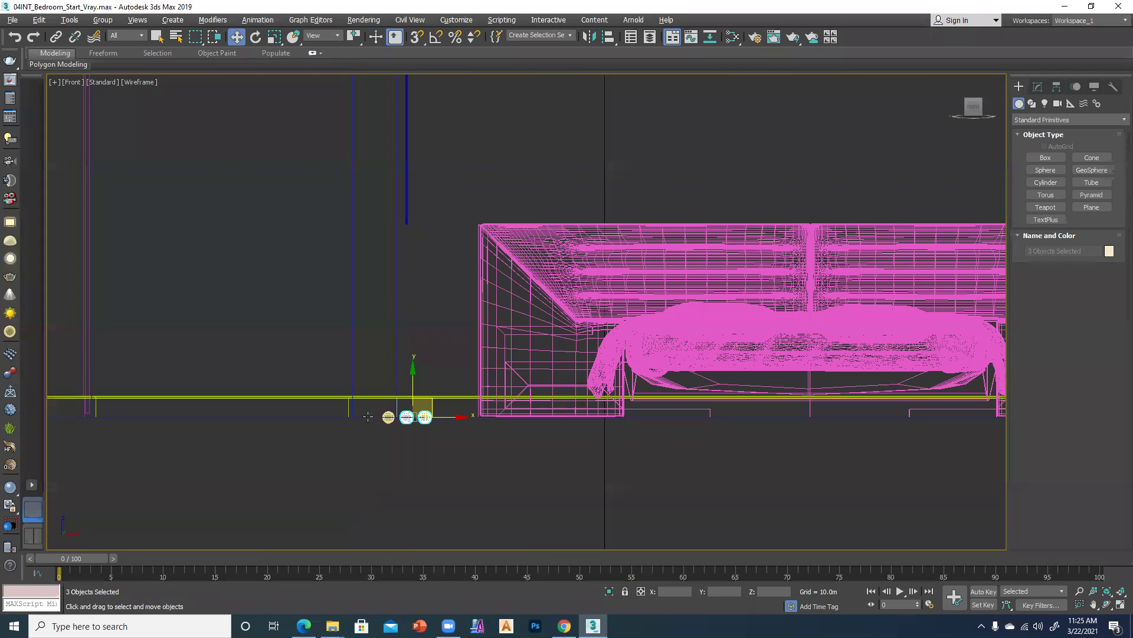
{"action": "left_click", "coordinate": [388, 418], "text": "ctrl"}
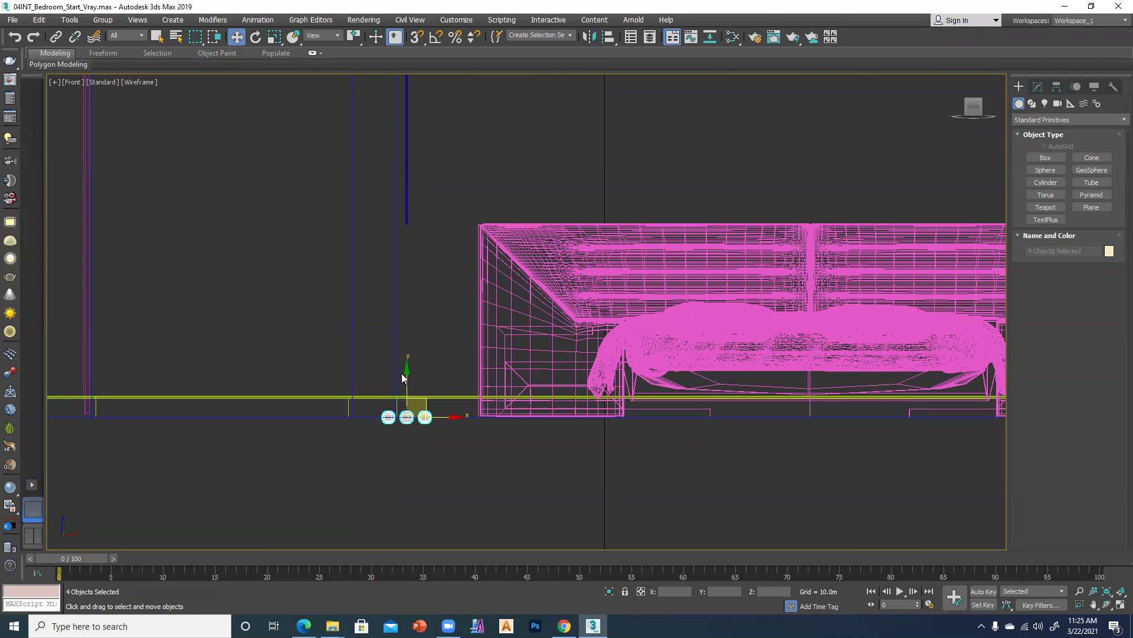
{"action": "left_click_drag", "start_coordinate": [407, 364], "coordinate": [412, 272]}
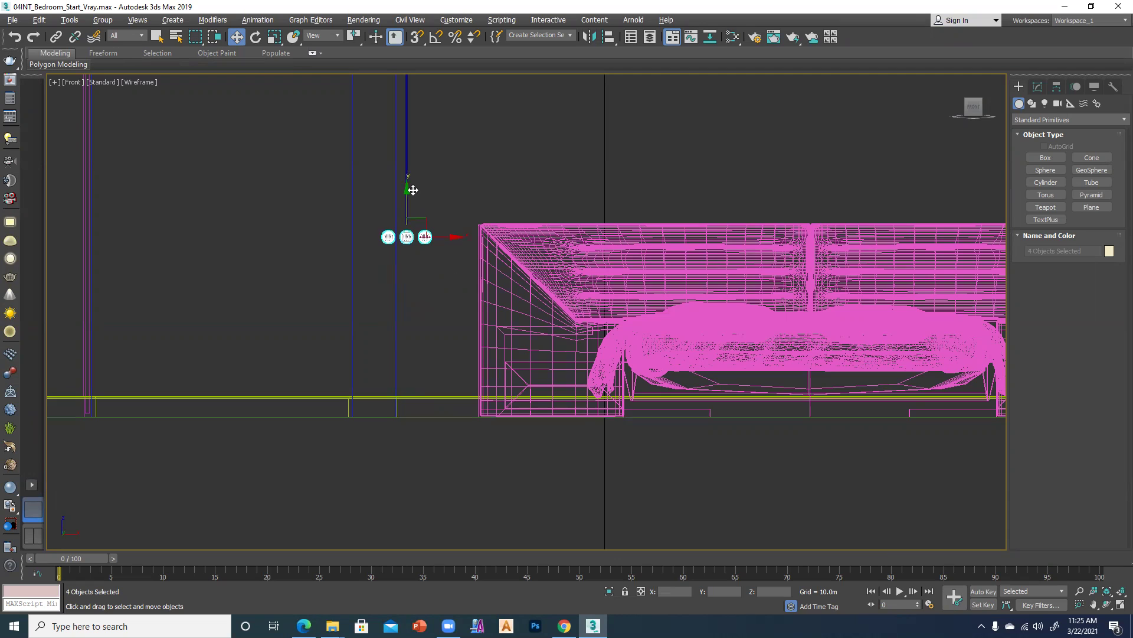
{"action": "key", "text": "z"}
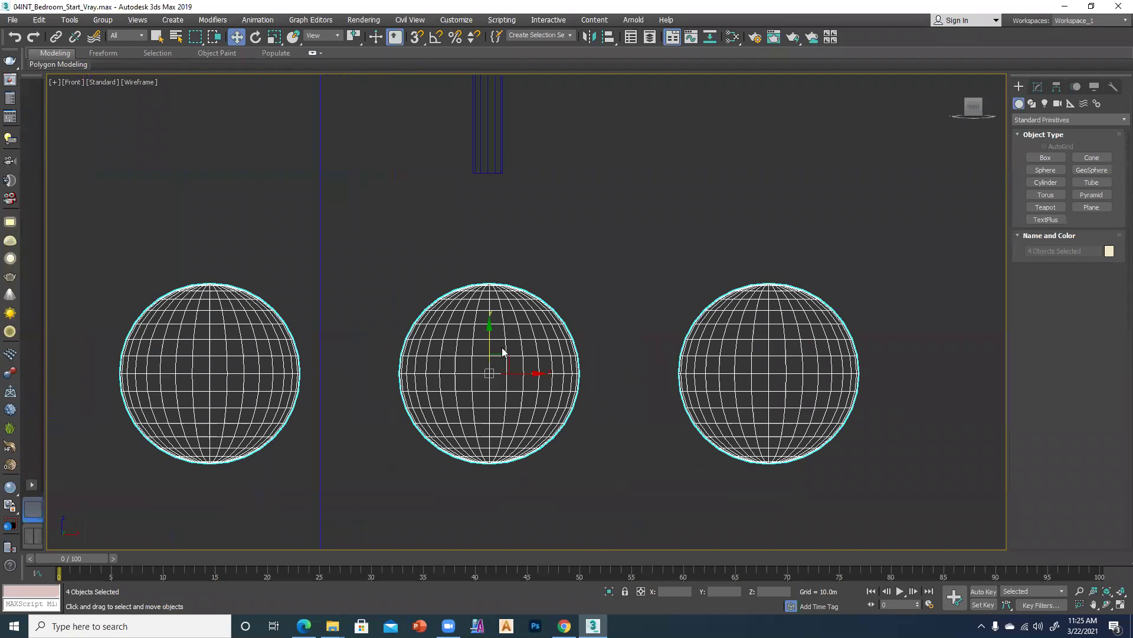
{"action": "scroll", "coordinate": [489, 328], "scroll_direction": "down", "scroll_amount": 5}
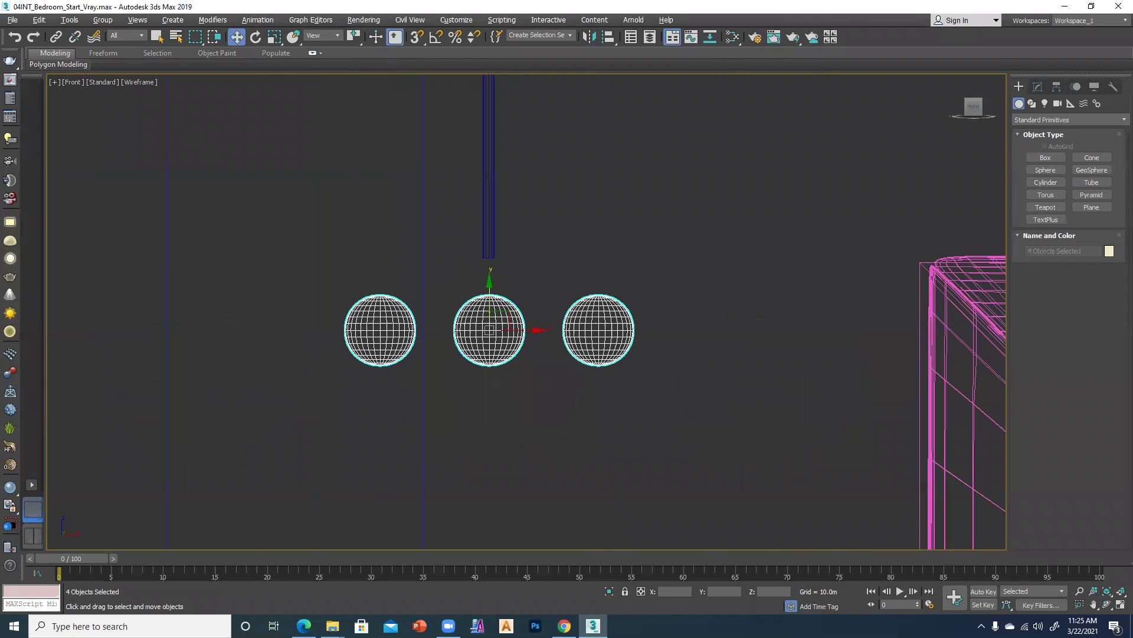
Select the cord and all four spheres without the room box, and move them together along X a short way toward the bed
{"action": "left_click", "coordinate": [492, 235]}
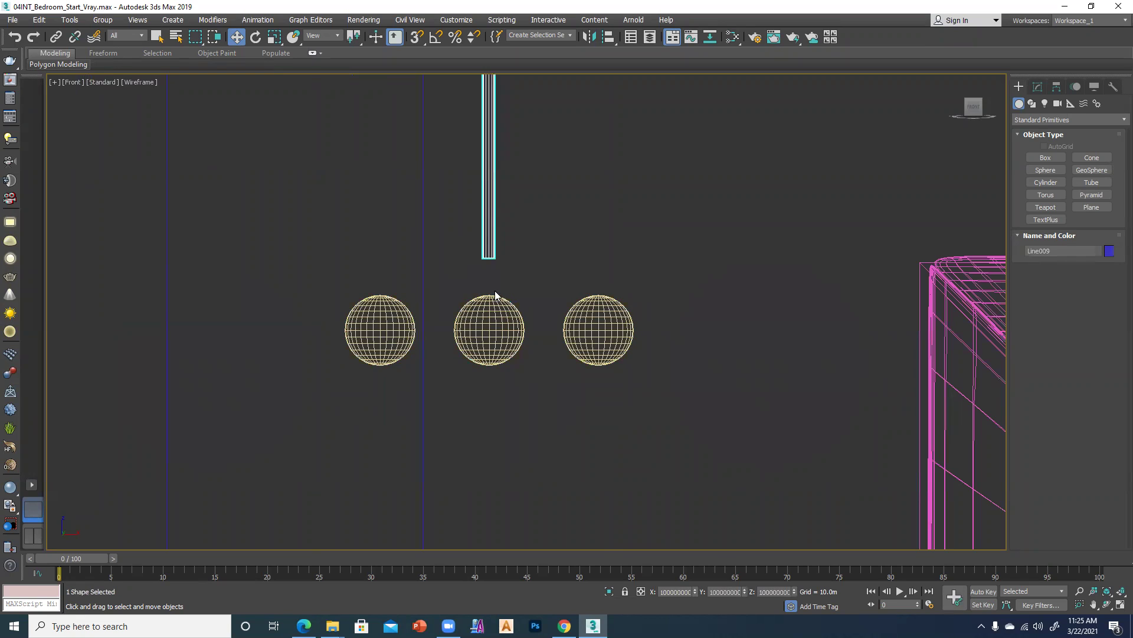
{"action": "left_click_drag", "start_coordinate": [303, 269], "coordinate": [838, 415]}
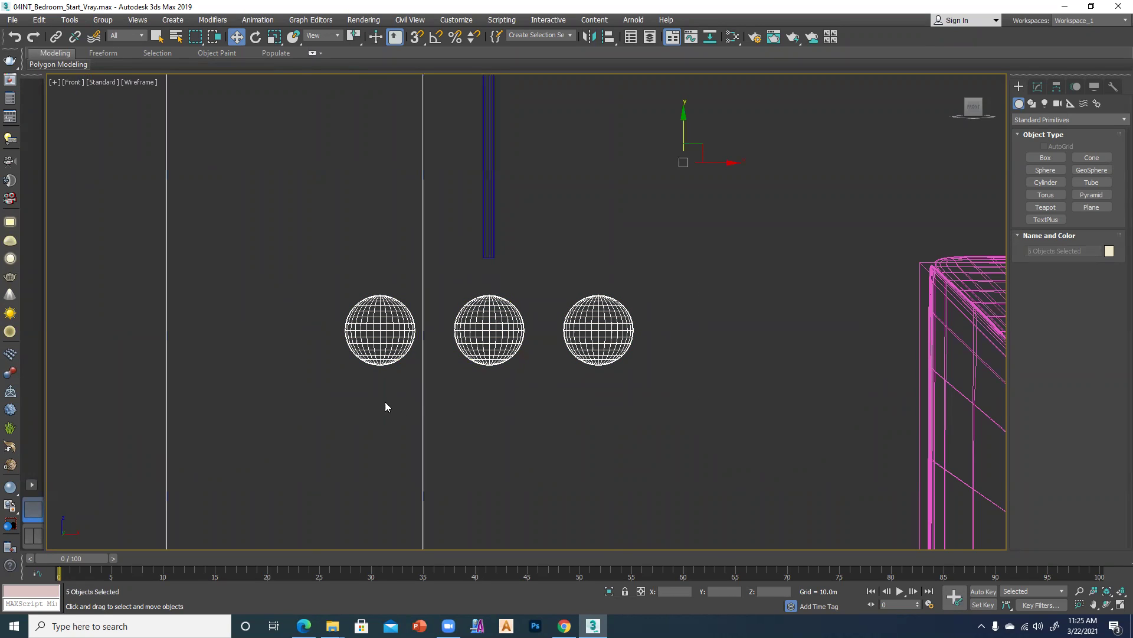
{"action": "left_click", "coordinate": [490, 254]}
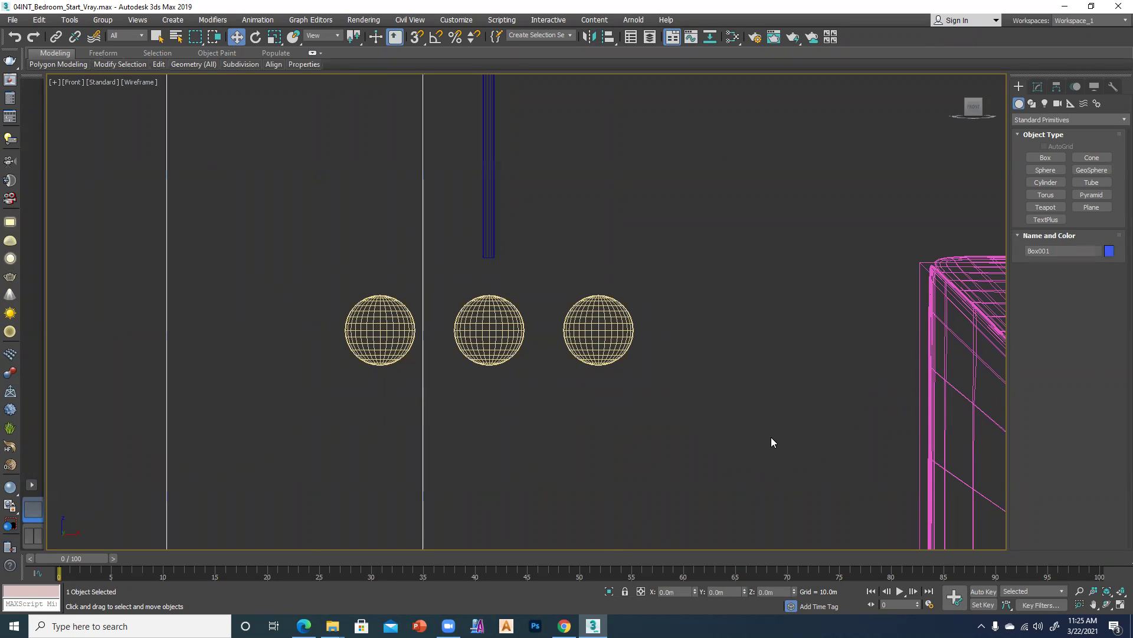
{"action": "left_click_drag", "start_coordinate": [319, 176], "coordinate": [771, 438]}
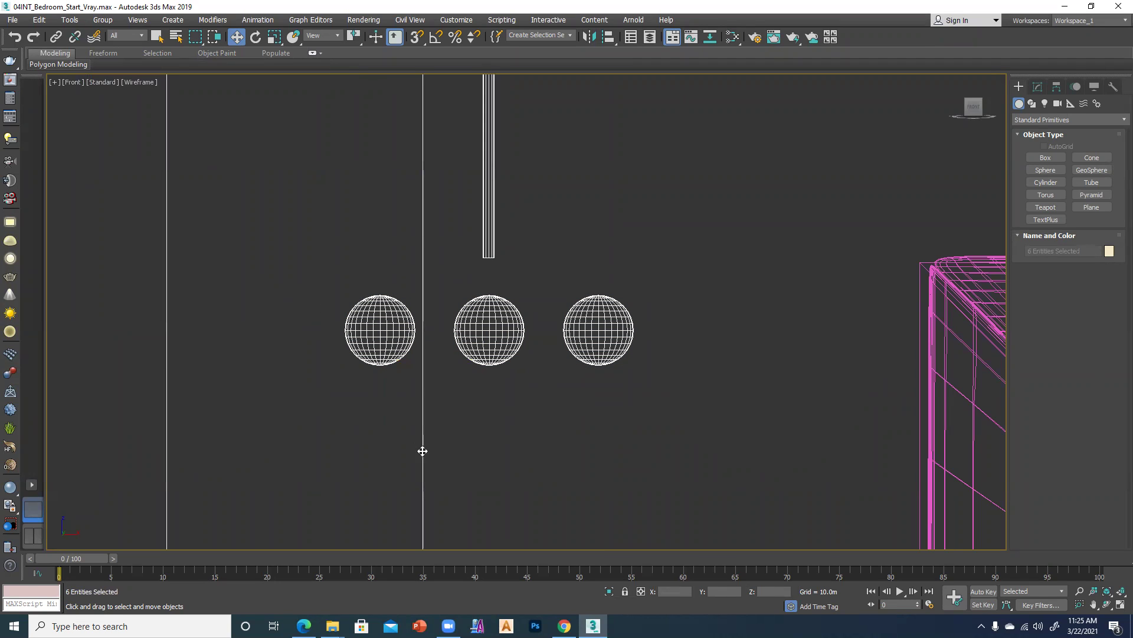
{"action": "left_click", "coordinate": [422, 451], "text": "alt"}
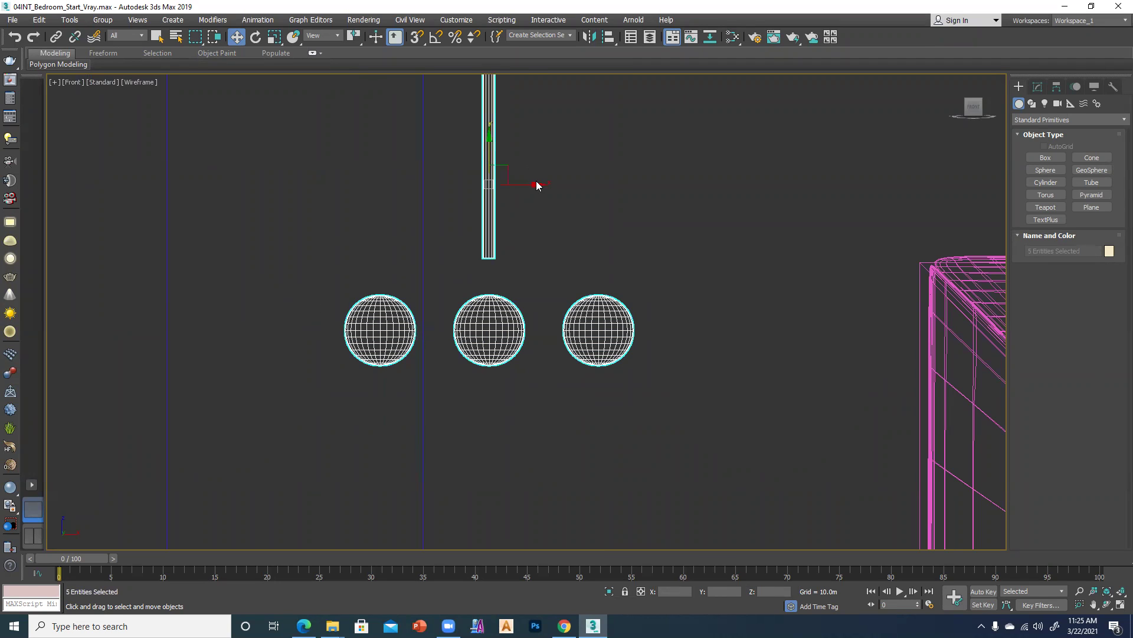
{"action": "left_click_drag", "start_coordinate": [531, 183], "coordinate": [632, 229]}
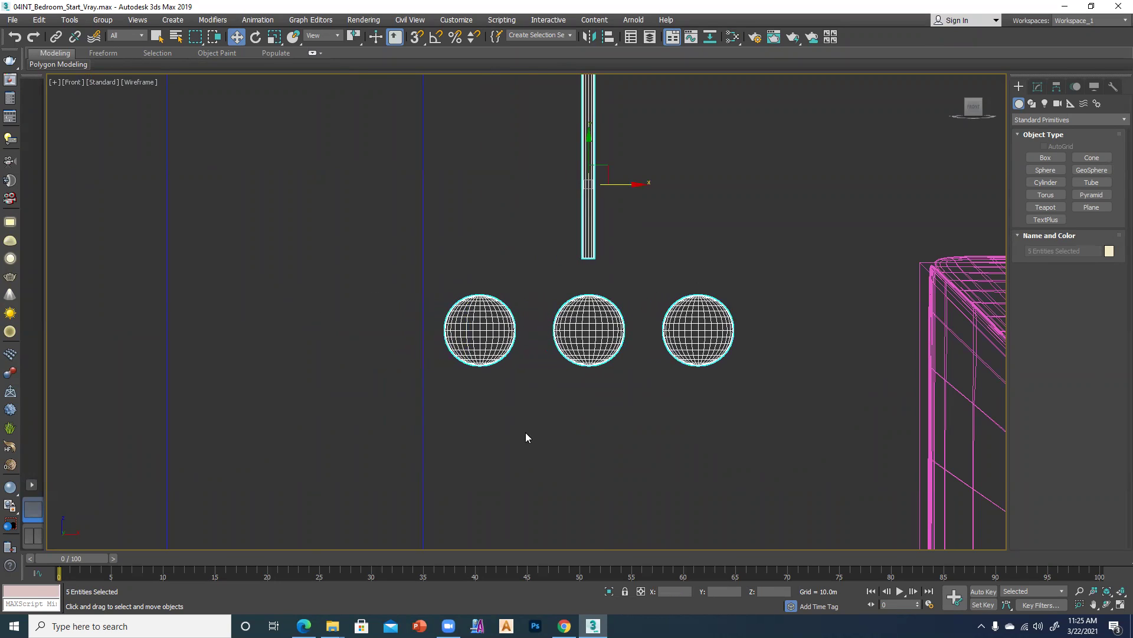
Lower the two outer spheres in the Front view by nearly one sphere diameter below the middle pair
{"action": "left_click", "coordinate": [498, 354]}
{"action": "left_click", "coordinate": [679, 309]}
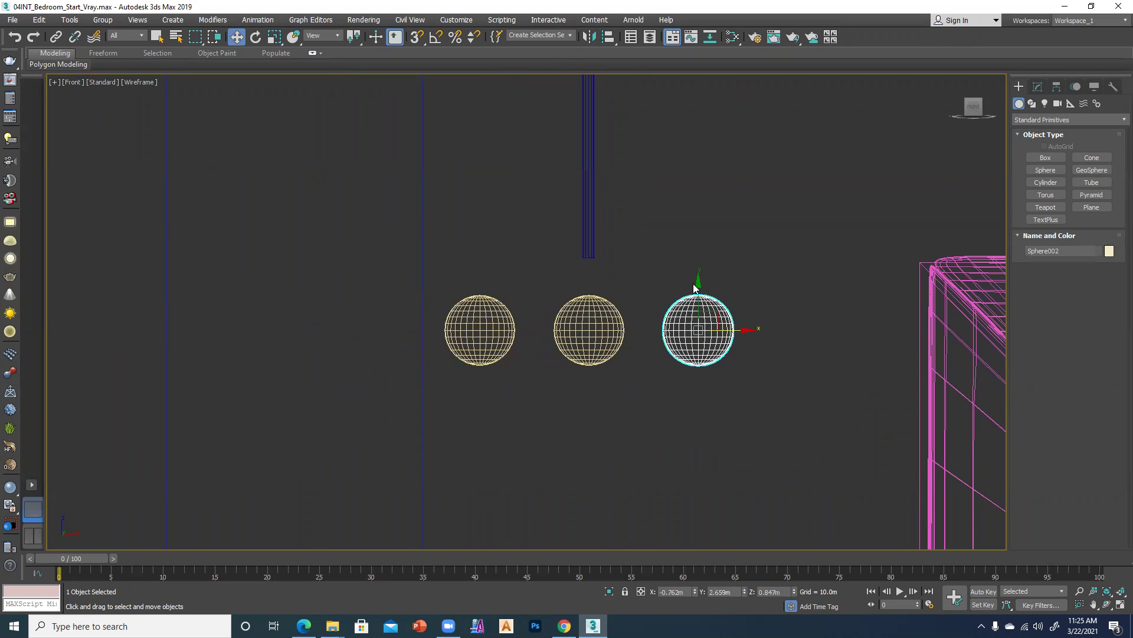
{"action": "left_click", "coordinate": [481, 302], "text": "ctrl"}
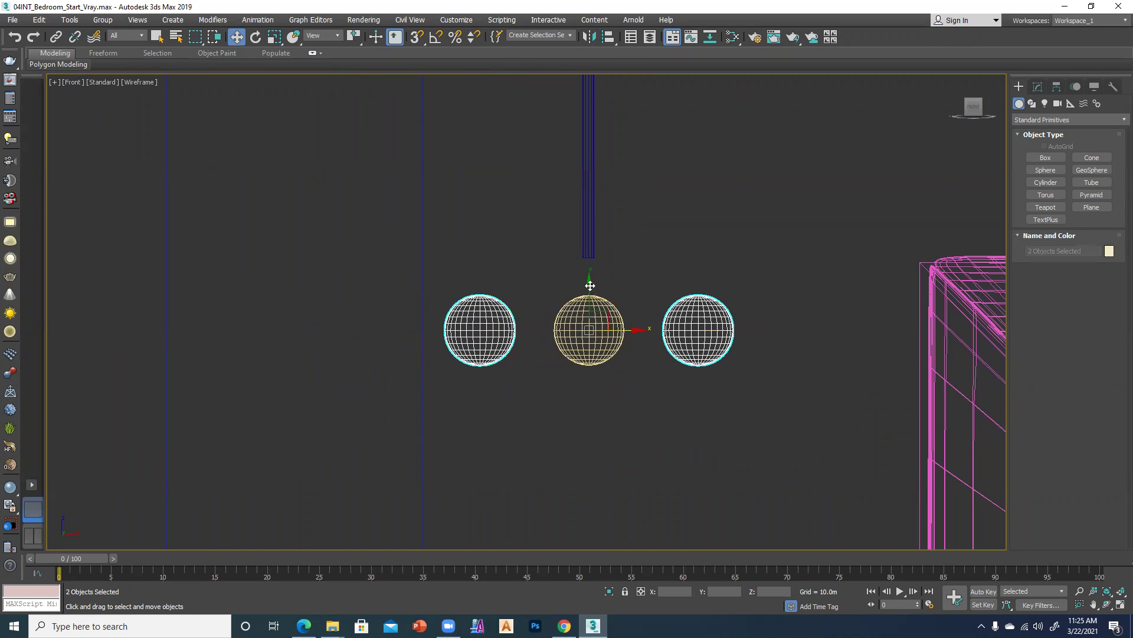
{"action": "left_click_drag", "start_coordinate": [590, 286], "coordinate": [590, 344]}
{"action": "left_click", "coordinate": [519, 240]}
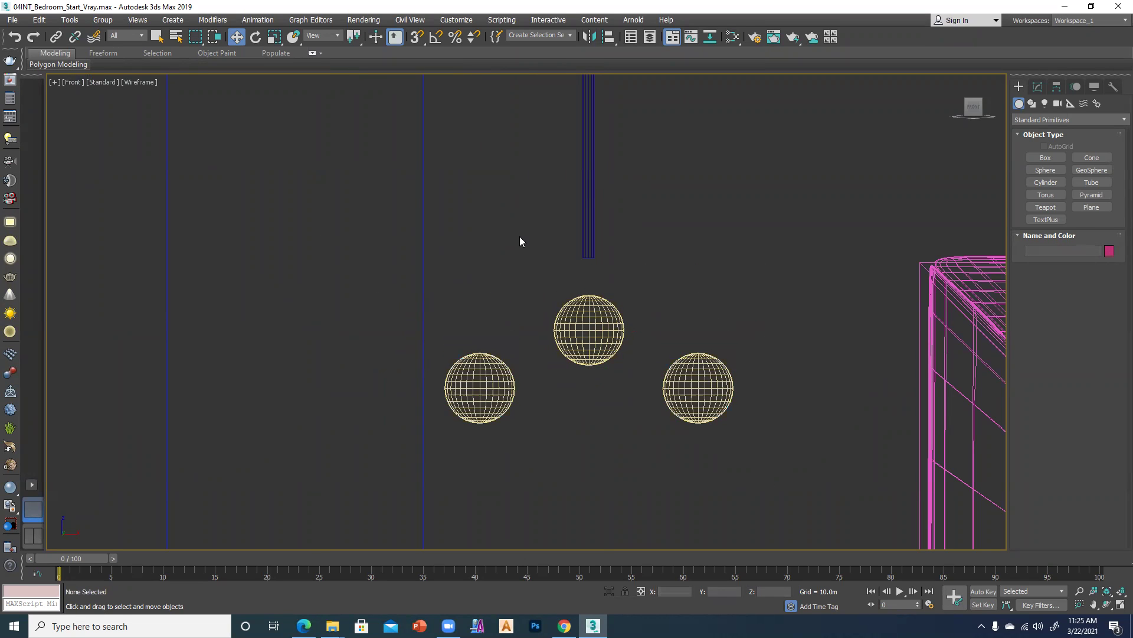
Draw a straight spline Line in the Front view from the cord's lower end to the top of the sphere nearest the bed
{"action": "key", "text": "alt+w"}
{"action": "left_click", "coordinate": [713, 402]}
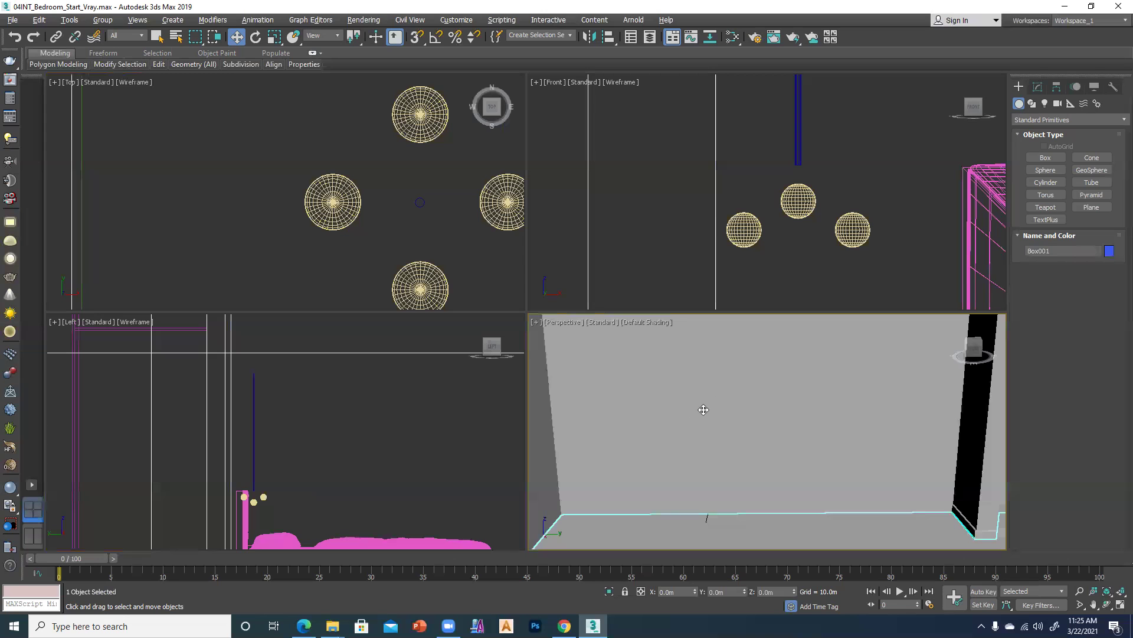
{"action": "scroll", "coordinate": [644, 411], "scroll_direction": "down", "scroll_amount": 10}
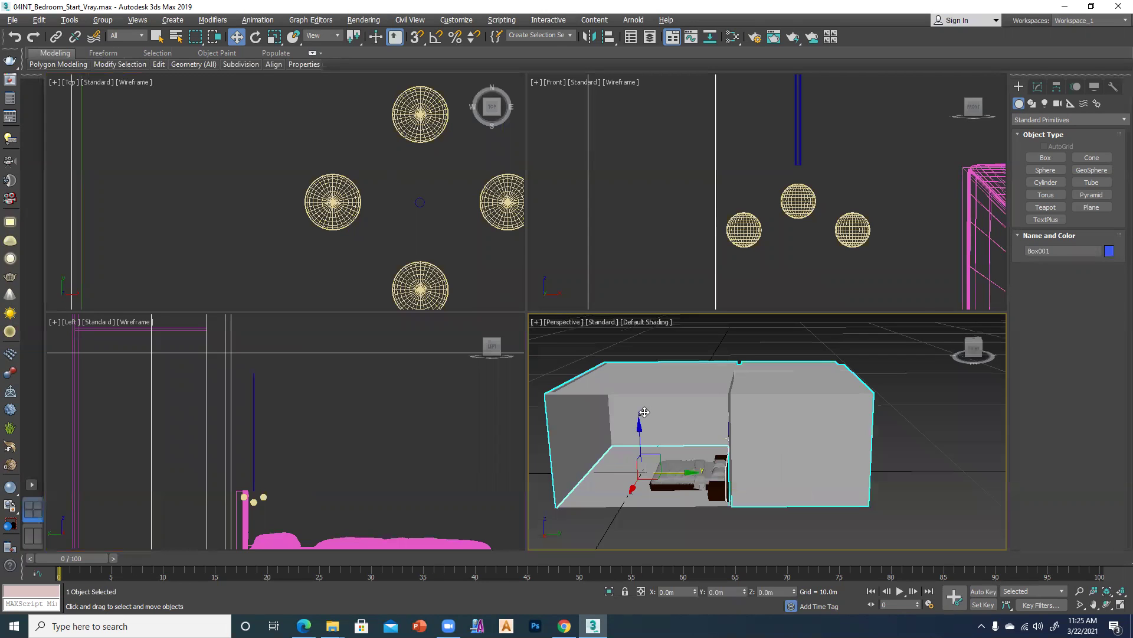
{"action": "scroll", "coordinate": [625, 476], "scroll_direction": "up", "scroll_amount": 15}
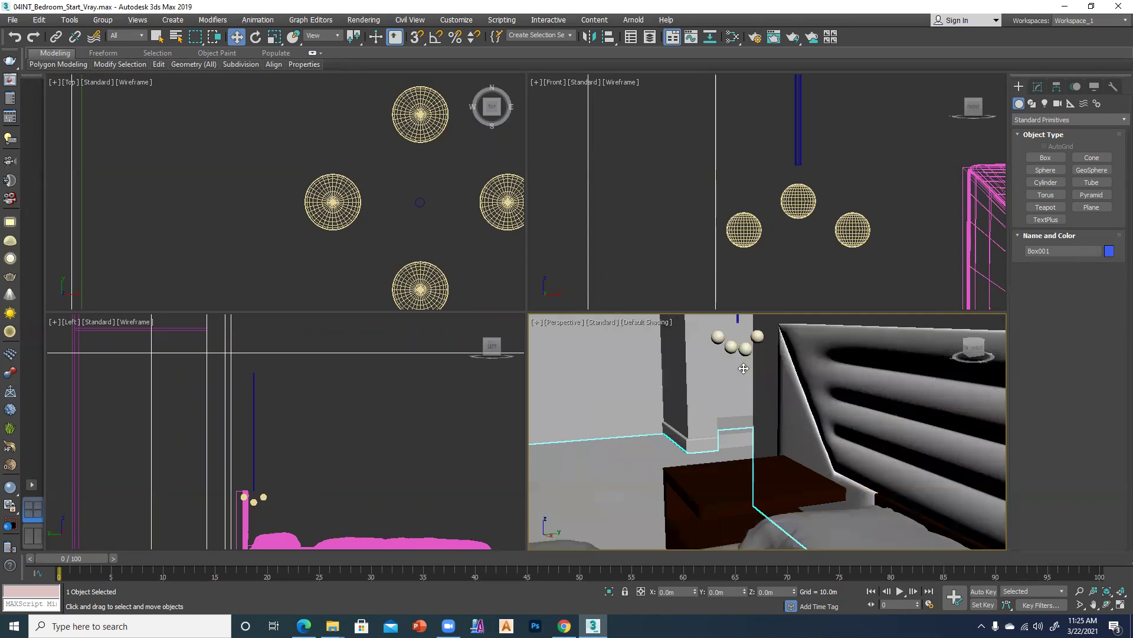
{"action": "middle_click_drag", "start_coordinate": [689, 460], "coordinate": [682, 426], "text": "alt"}
{"action": "left_click", "coordinate": [793, 243]}
{"action": "key", "text": "alt+w"}
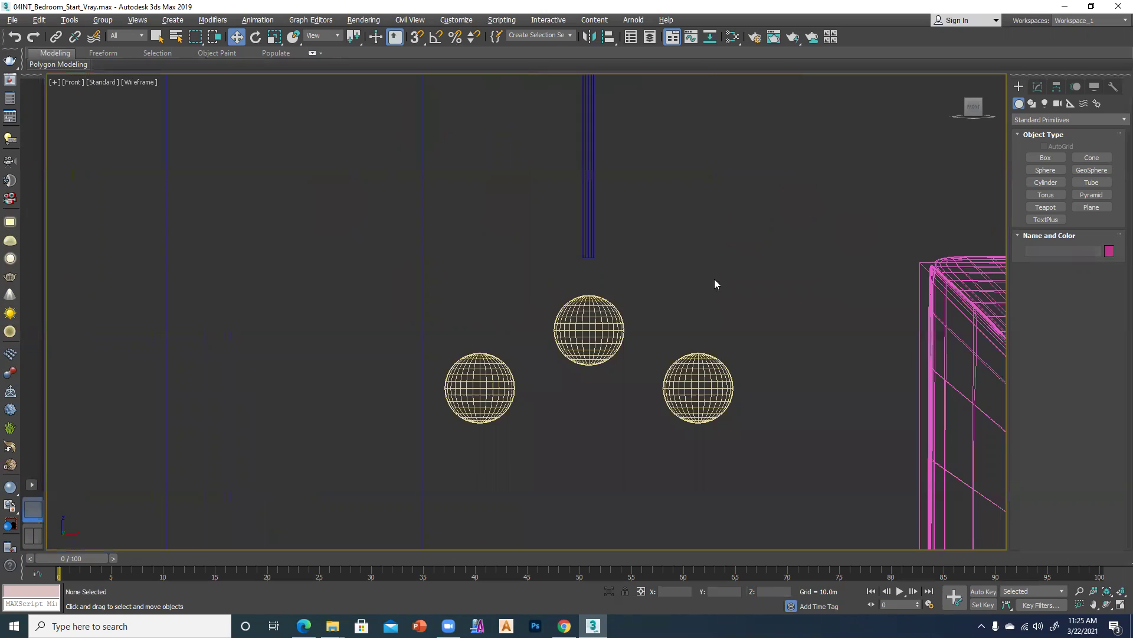
{"action": "left_click", "coordinate": [1031, 104]}
{"action": "left_click", "coordinate": [1050, 168]}
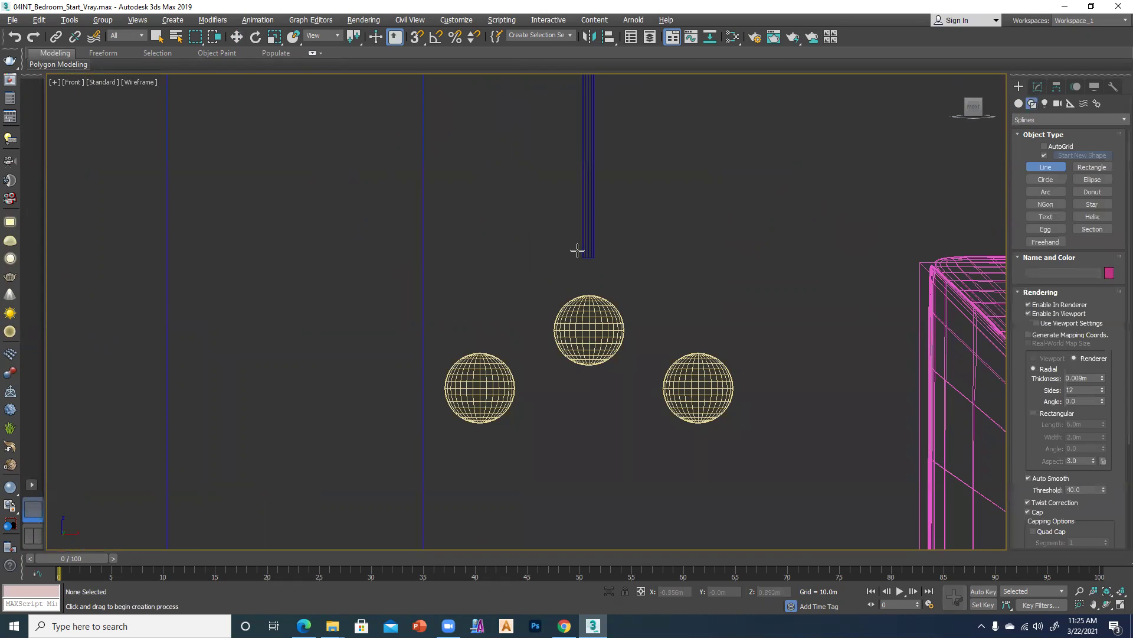
{"action": "left_click", "coordinate": [589, 237]}
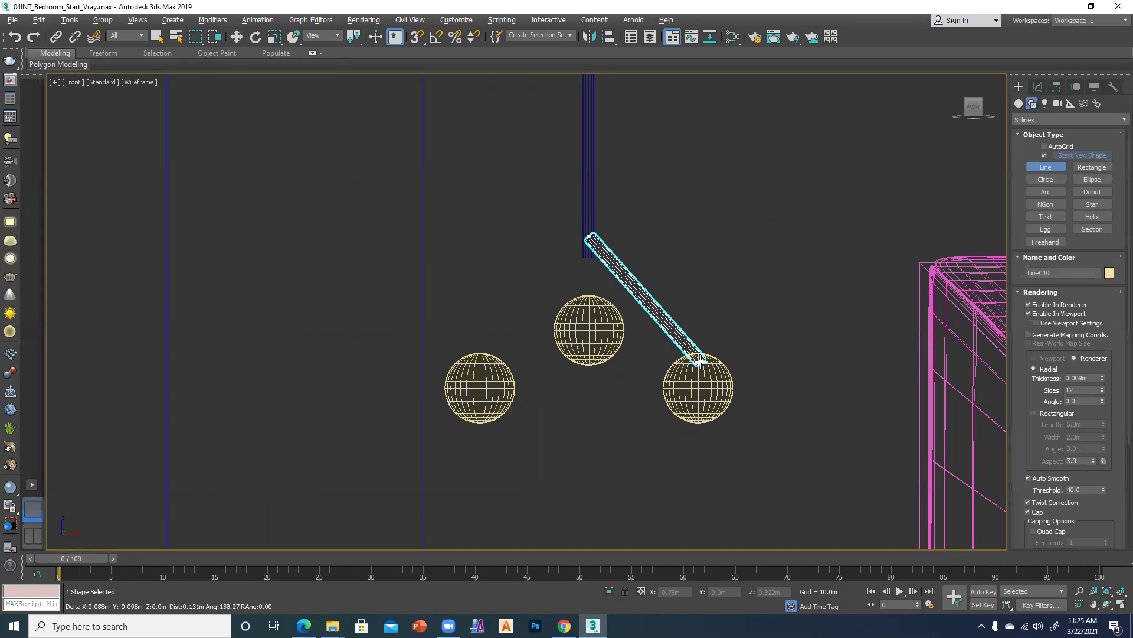
{"action": "left_click", "coordinate": [705, 369]}
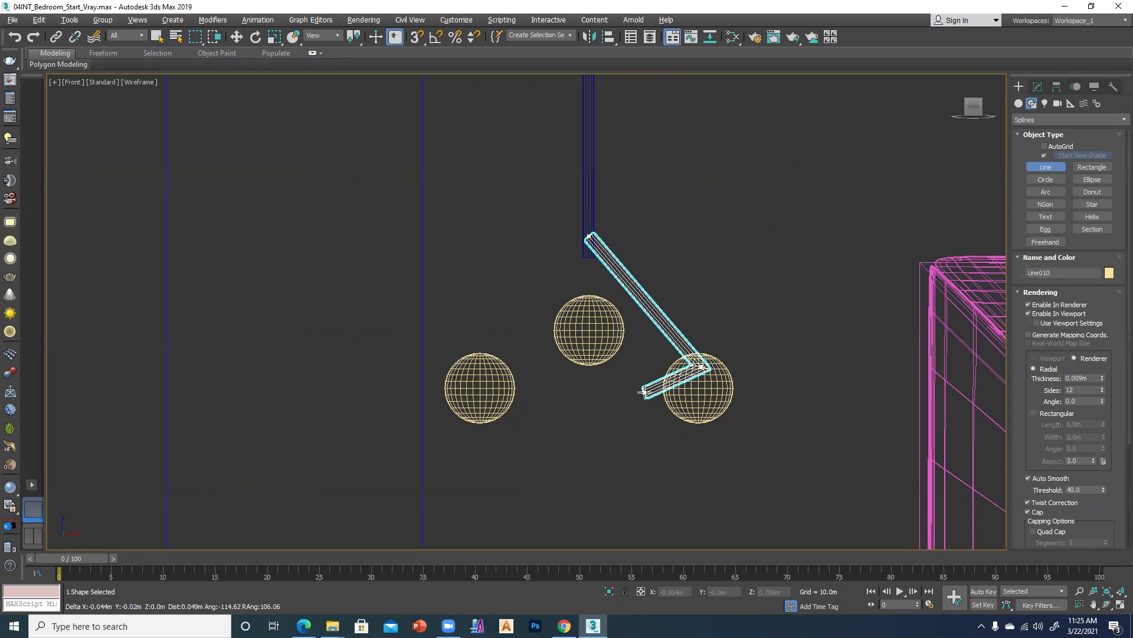
{"action": "right_click", "coordinate": [644, 392]}
{"action": "right_click", "coordinate": [584, 292]}
Move the new connecting line along Y in the Top view into the ring of spheres, to about Y 2.616 m
{"action": "key", "text": "alt+w"}
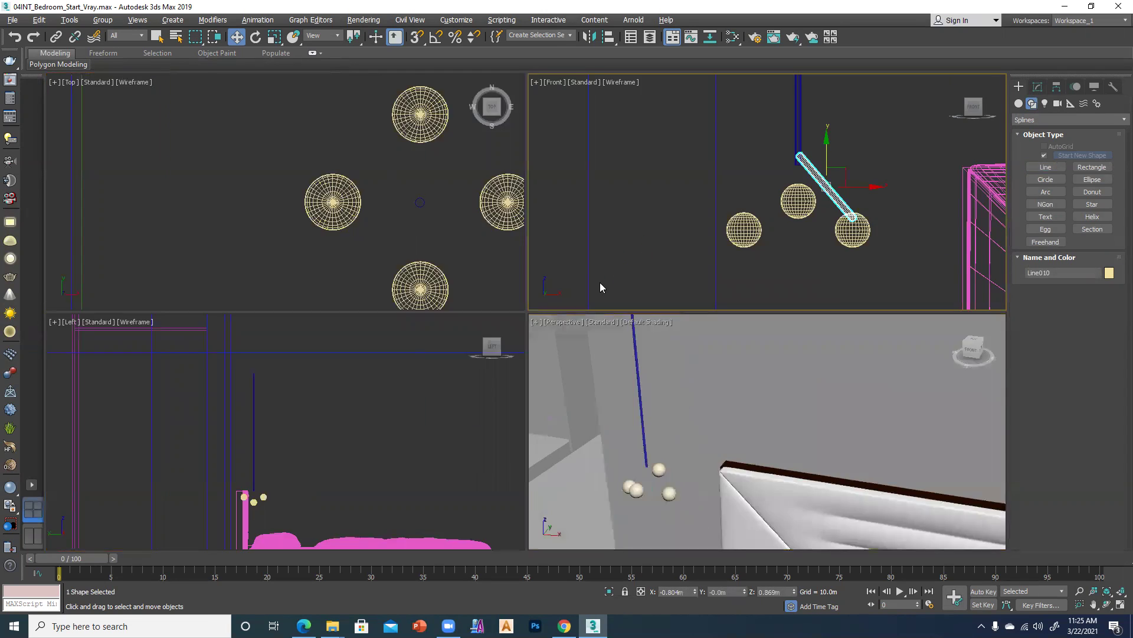
{"action": "key", "text": "alt+w"}
{"action": "key", "text": "z"}
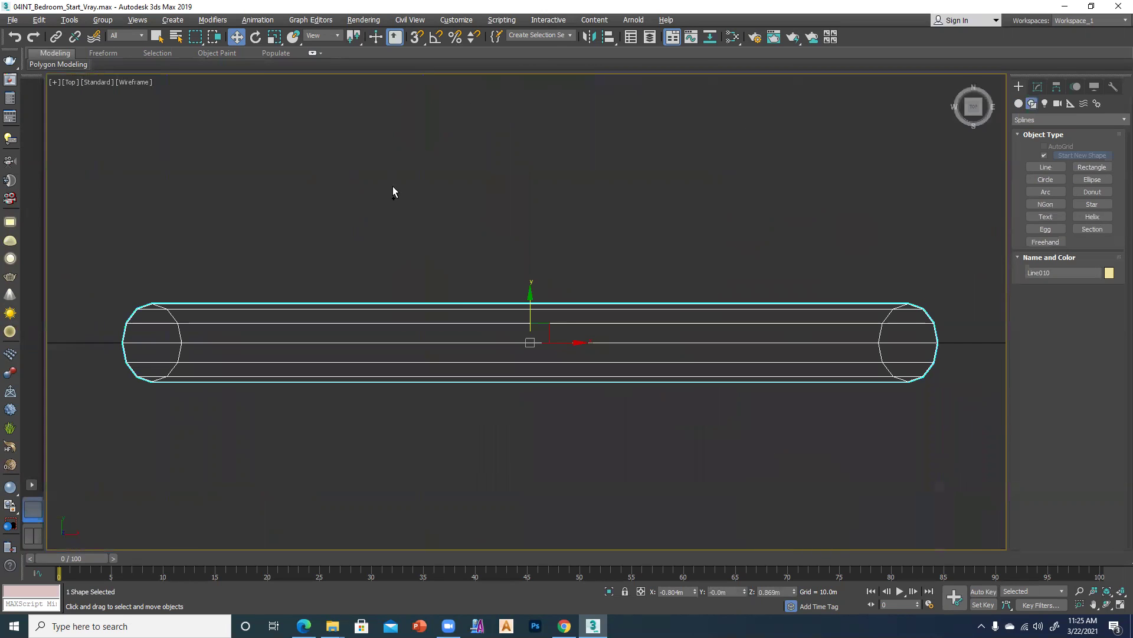
{"action": "scroll", "coordinate": [394, 188], "scroll_direction": "down", "scroll_amount": 5}
{"action": "scroll", "coordinate": [393, 188], "scroll_direction": "up", "scroll_amount": 3}
{"action": "middle_click_drag", "start_coordinate": [443, 296], "coordinate": [483, 394]}
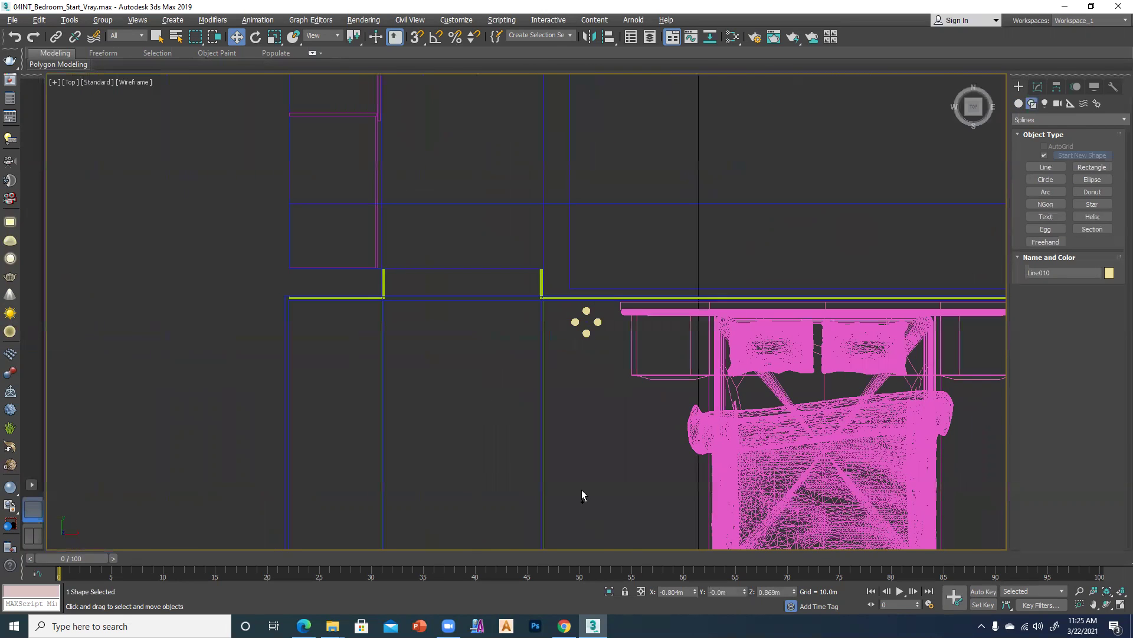
{"action": "scroll", "coordinate": [590, 514], "scroll_direction": "down", "scroll_amount": 1}
{"action": "scroll", "coordinate": [590, 519], "scroll_direction": "down", "scroll_amount": 1}
{"action": "middle_click_drag", "start_coordinate": [578, 540], "coordinate": [595, 474]}
{"action": "left_click_drag", "start_coordinate": [607, 466], "coordinate": [626, 171]}
{"action": "key", "text": "z"}
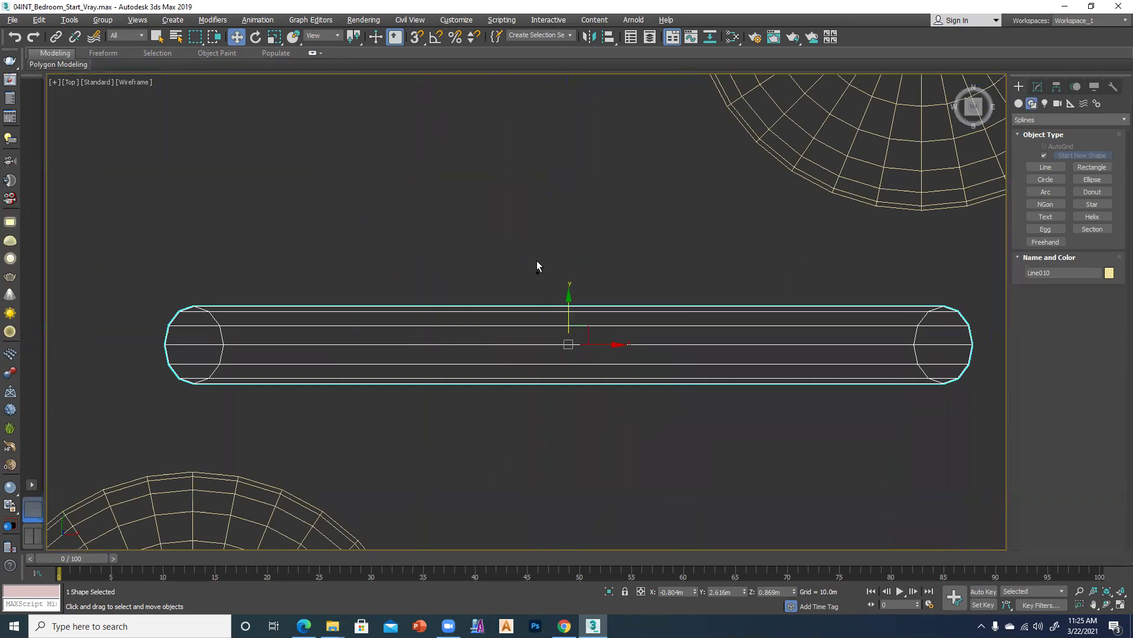
Align the connecting line along Y with the centres of the cord and the east sphere, at about Y 2.659 m
{"action": "scroll", "coordinate": [537, 266], "scroll_direction": "down", "scroll_amount": 5}
{"action": "middle_click_drag", "start_coordinate": [539, 239], "coordinate": [539, 361]}
{"action": "scroll", "coordinate": [540, 361], "scroll_direction": "up", "scroll_amount": 2}
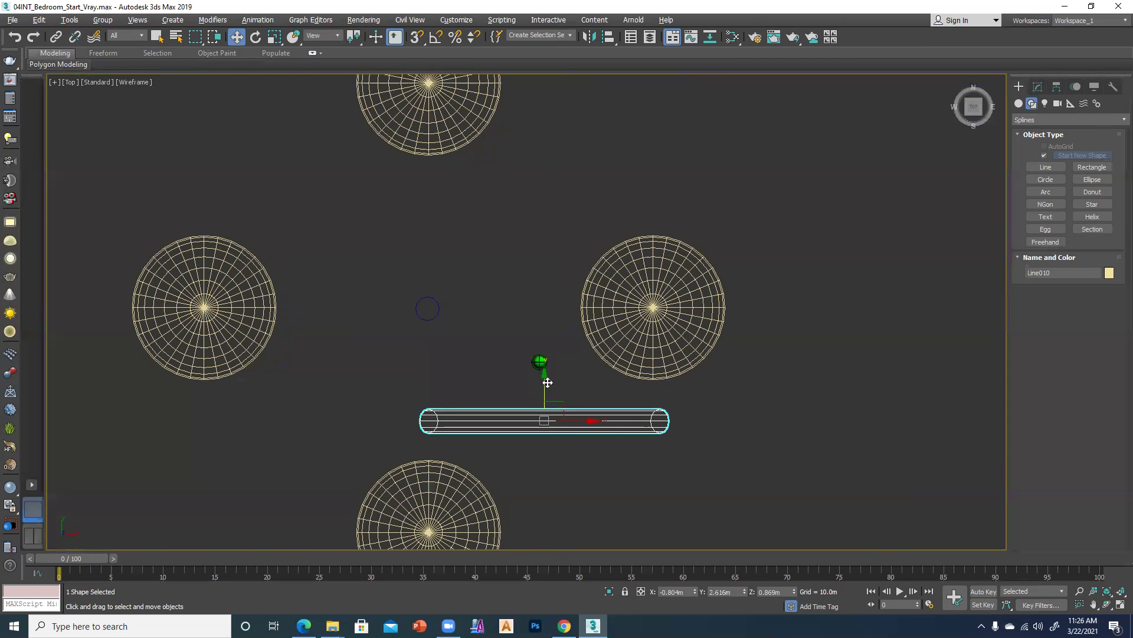
{"action": "left_click_drag", "start_coordinate": [567, 269], "coordinate": [567, 297]}
{"action": "scroll", "coordinate": [567, 298], "scroll_direction": "up", "scroll_amount": 3}
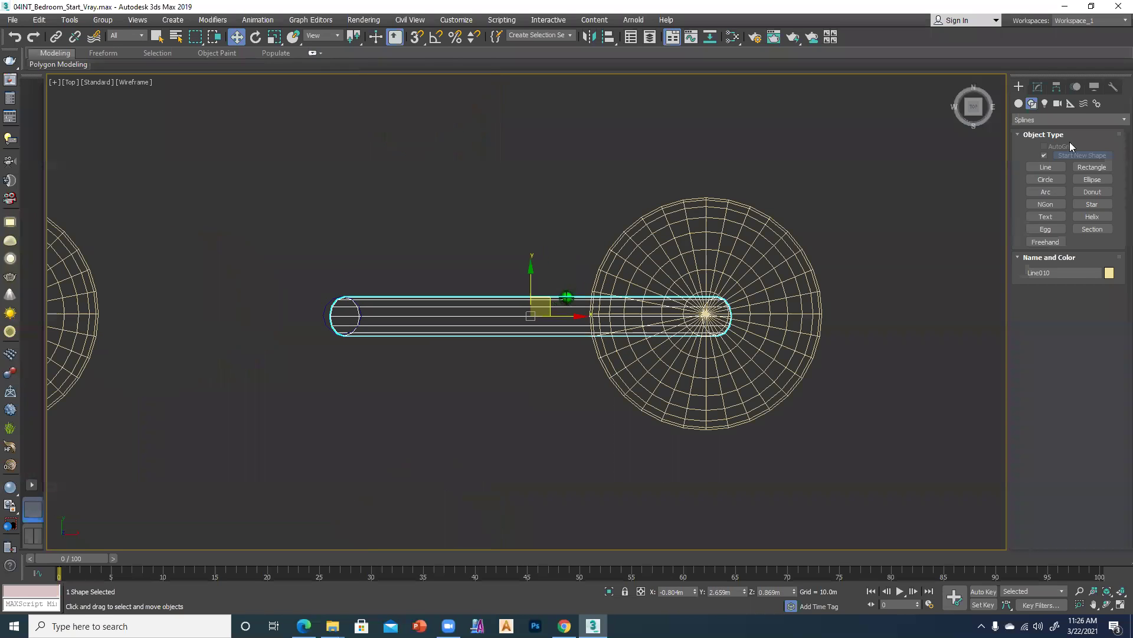
Set the connecting line's radial rendering thickness to 0.005 m
{"action": "left_click", "coordinate": [1034, 88]}
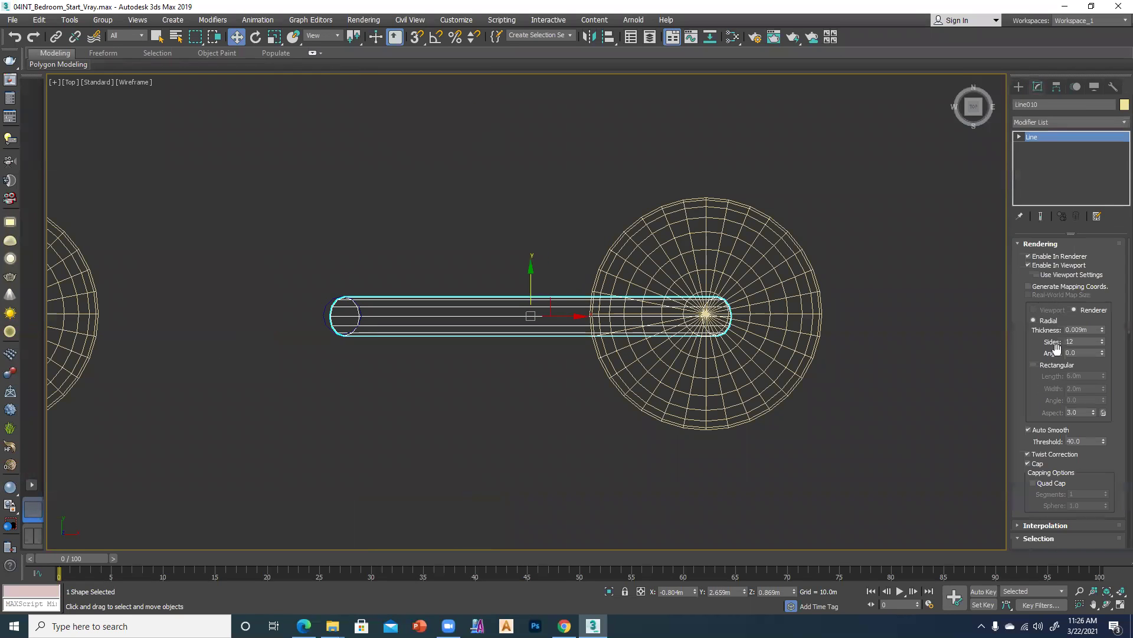
{"action": "left_click", "coordinate": [1081, 329]}
{"action": "key", "text": "Return"}
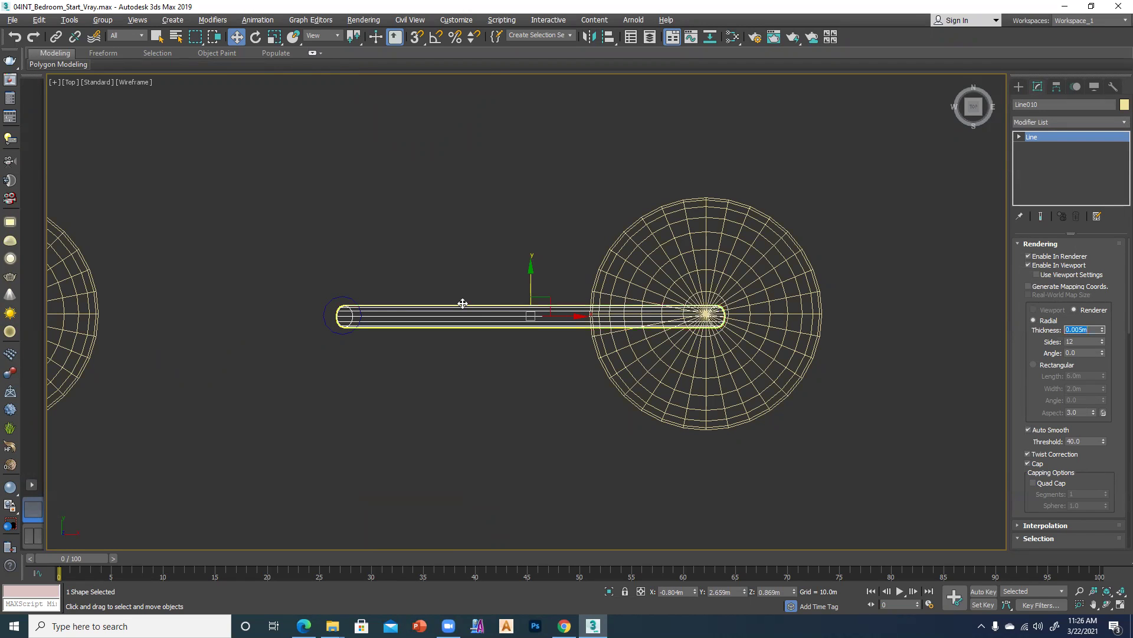
Using Affect Pivot Only, move the connecting line's pivot along X to its end at the cord
{"action": "scroll", "coordinate": [492, 338], "scroll_direction": "down", "scroll_amount": 5}
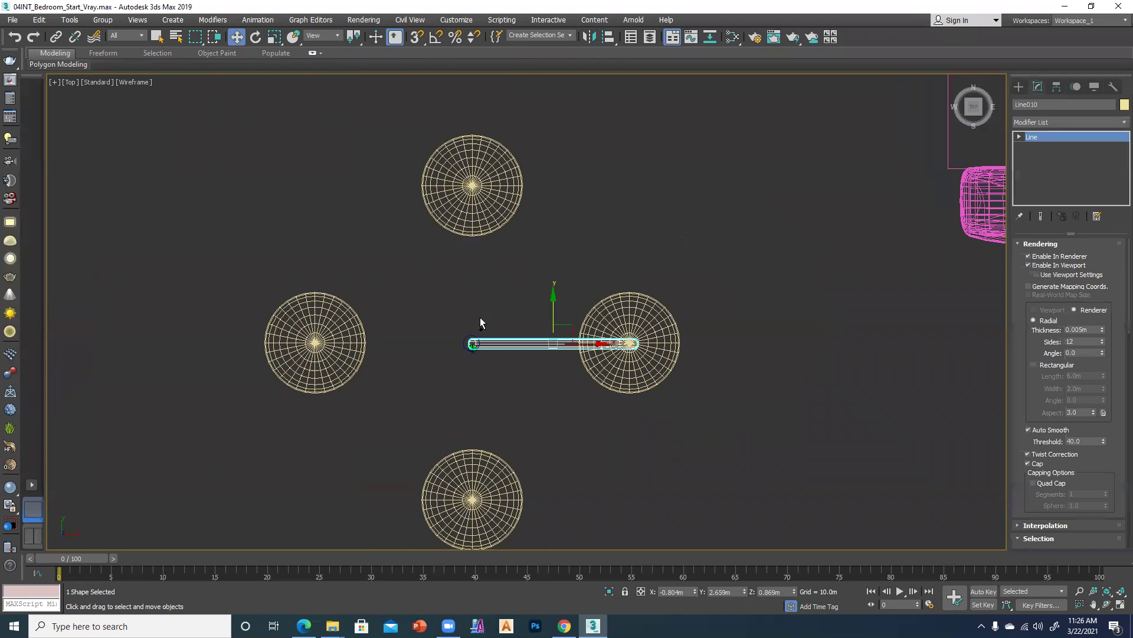
{"action": "scroll", "coordinate": [481, 322], "scroll_direction": "up", "scroll_amount": 2}
{"action": "left_click", "coordinate": [1057, 87]}
{"action": "left_click", "coordinate": [1056, 166]}
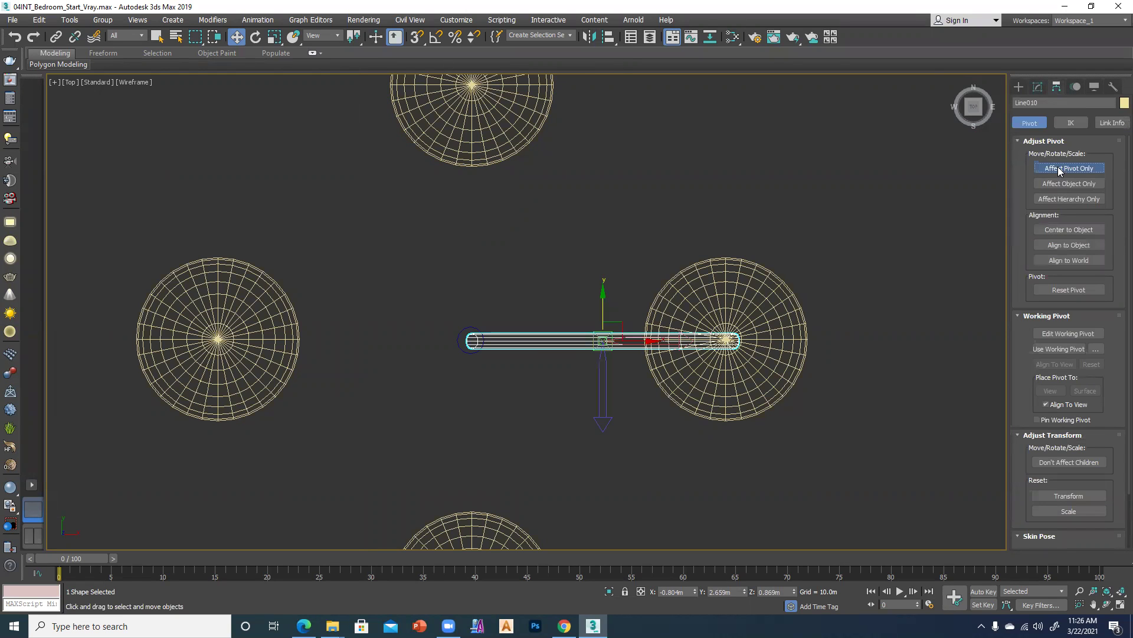
{"action": "left_click_drag", "start_coordinate": [641, 342], "coordinate": [508, 341]}
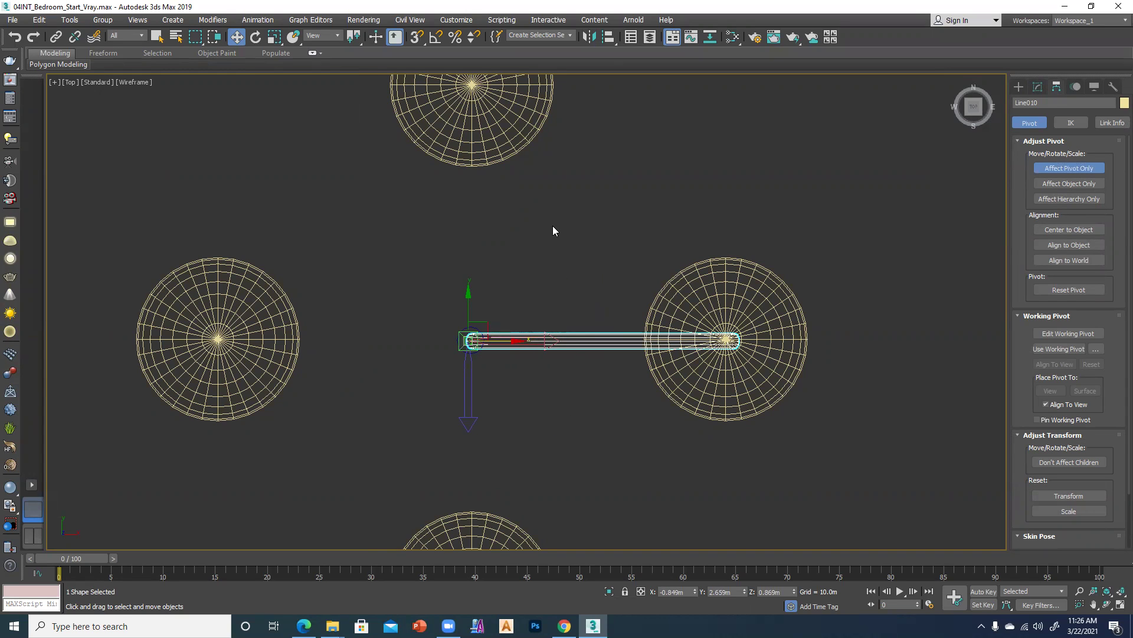
Rotate-copy the connecting line about its pivot in 90-degree increments, making three copies that reach the other three spheres
{"action": "key", "text": "e"}
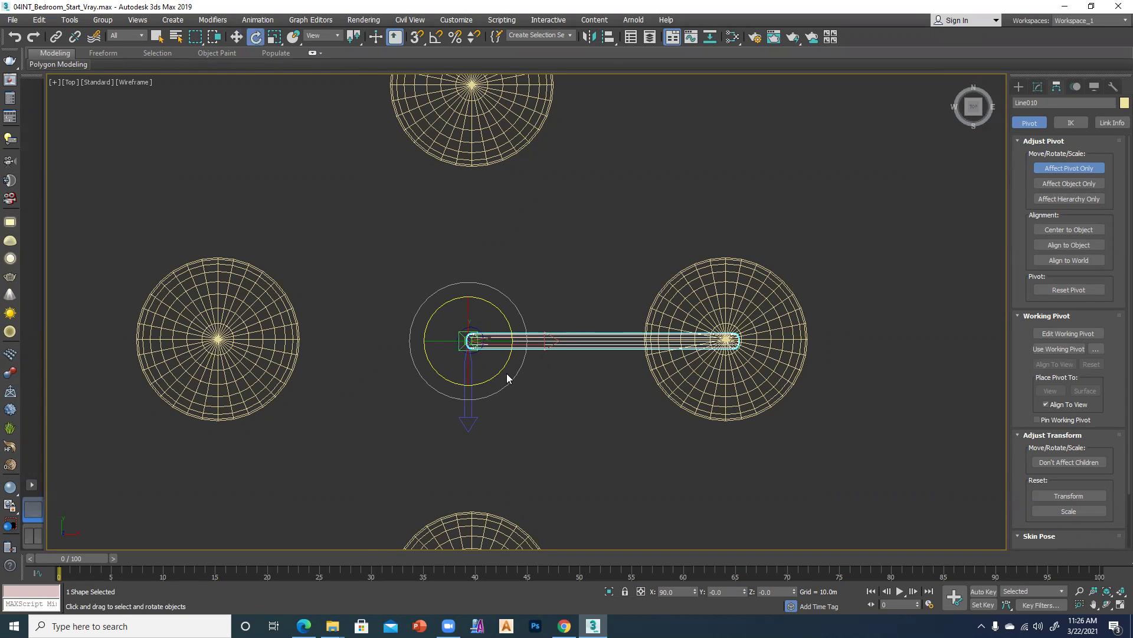
{"action": "left_click", "coordinate": [1037, 87]}
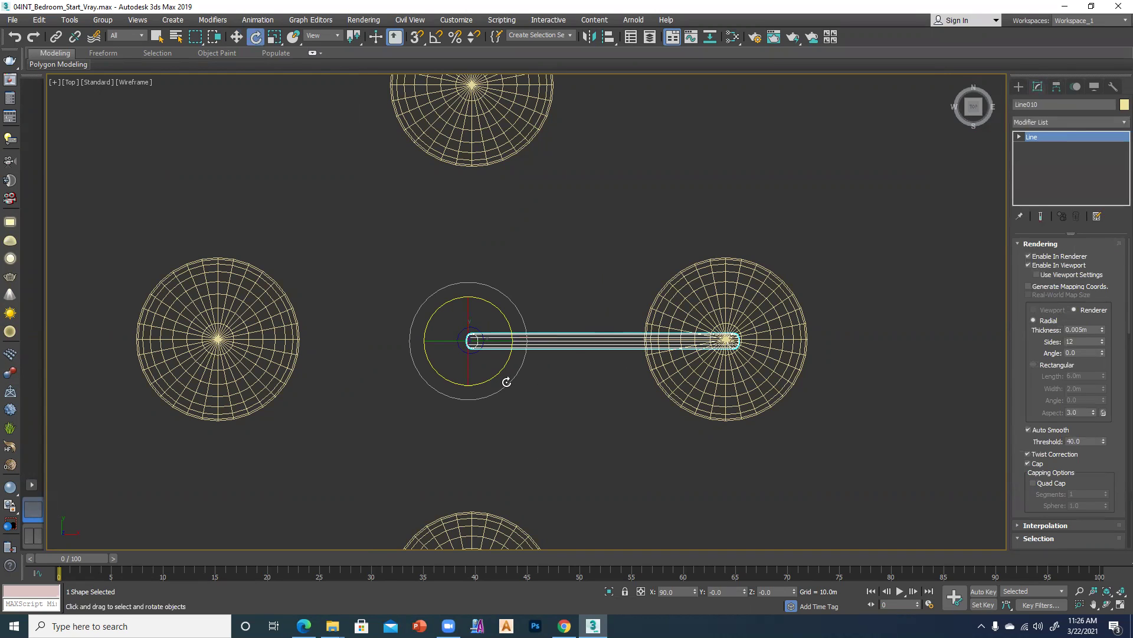
{"action": "mouse_move", "coordinate": [526, 370]}
{"action": "left_mouse_down", "text": "shift"}
{"action": "mouse_move", "coordinate": [529, 324]}
{"action": "mouse_move", "coordinate": [498, 233]}
{"action": "left_mouse_up", "text": "shift"}
{"action": "left_click", "coordinate": [597, 318]}
{"action": "left_click", "coordinate": [596, 317]}
{"action": "left_click", "coordinate": [572, 363]}
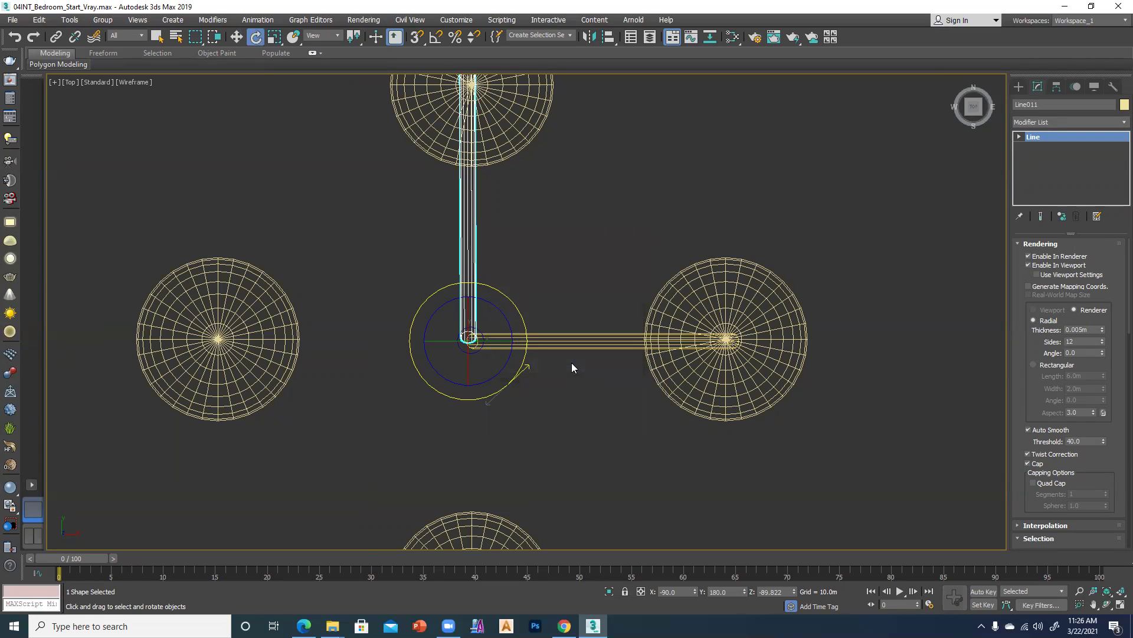
{"action": "scroll", "coordinate": [566, 374], "scroll_direction": "down", "scroll_amount": 4}
{"action": "scroll", "coordinate": [568, 432], "scroll_direction": "down", "scroll_amount": 1}
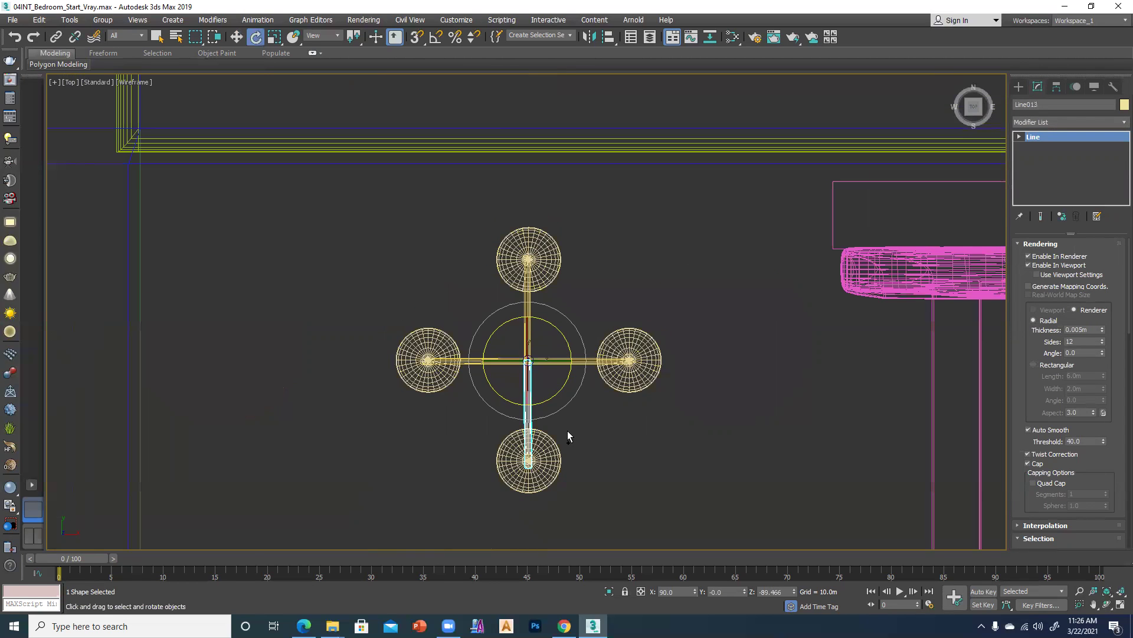
Examine the pendant's four arms and spheres in the Perspective view to check how the arms meet the spheres
{"action": "key", "text": "w"}
{"action": "key", "text": "alt+w"}
{"action": "key", "text": "alt+w"}
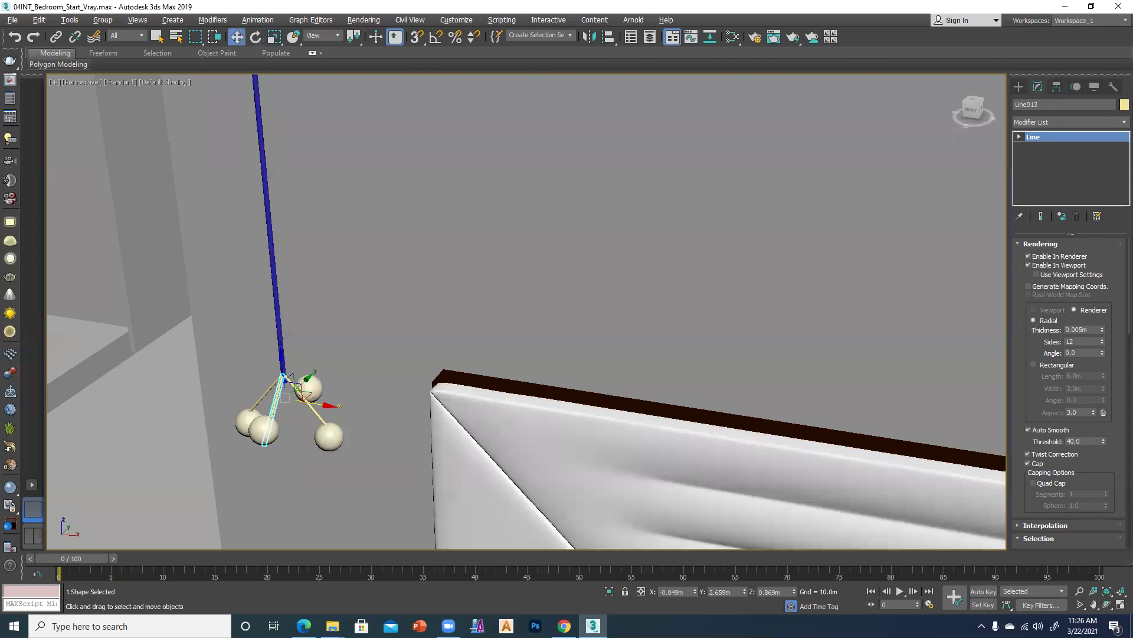
{"action": "scroll", "coordinate": [361, 422], "scroll_direction": "down", "scroll_amount": 1}
{"action": "middle_click_drag", "start_coordinate": [360, 423], "coordinate": [419, 413]}
{"action": "scroll", "coordinate": [481, 404], "scroll_direction": "up", "scroll_amount": 4}
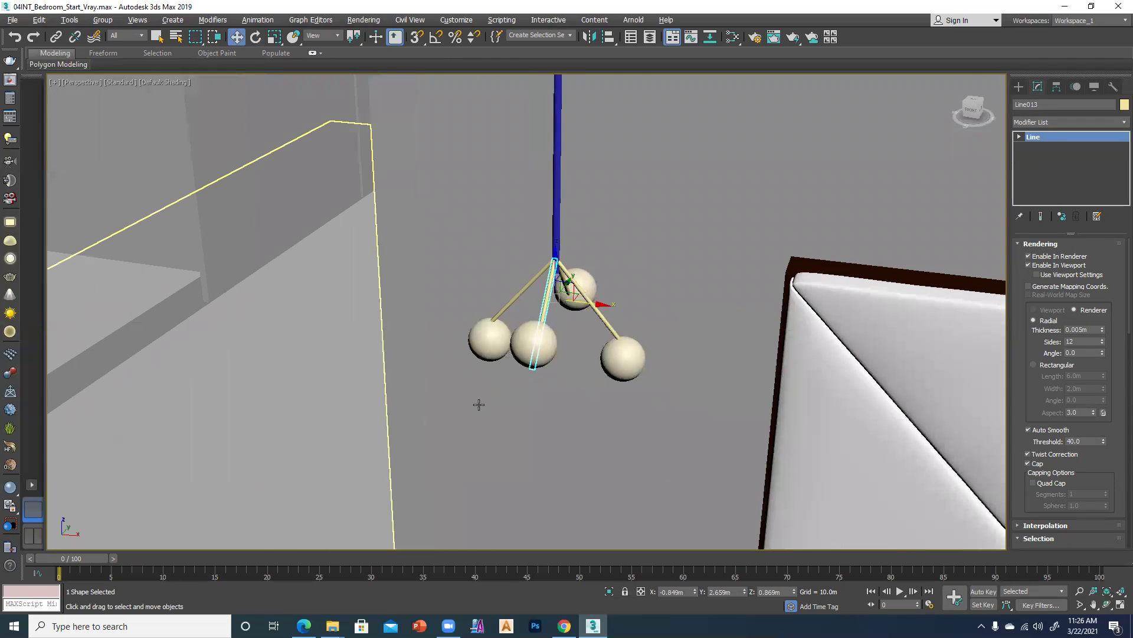
{"action": "left_click", "coordinate": [539, 412]}
{"action": "middle_click_drag", "start_coordinate": [473, 375], "coordinate": [434, 351], "text": "alt"}
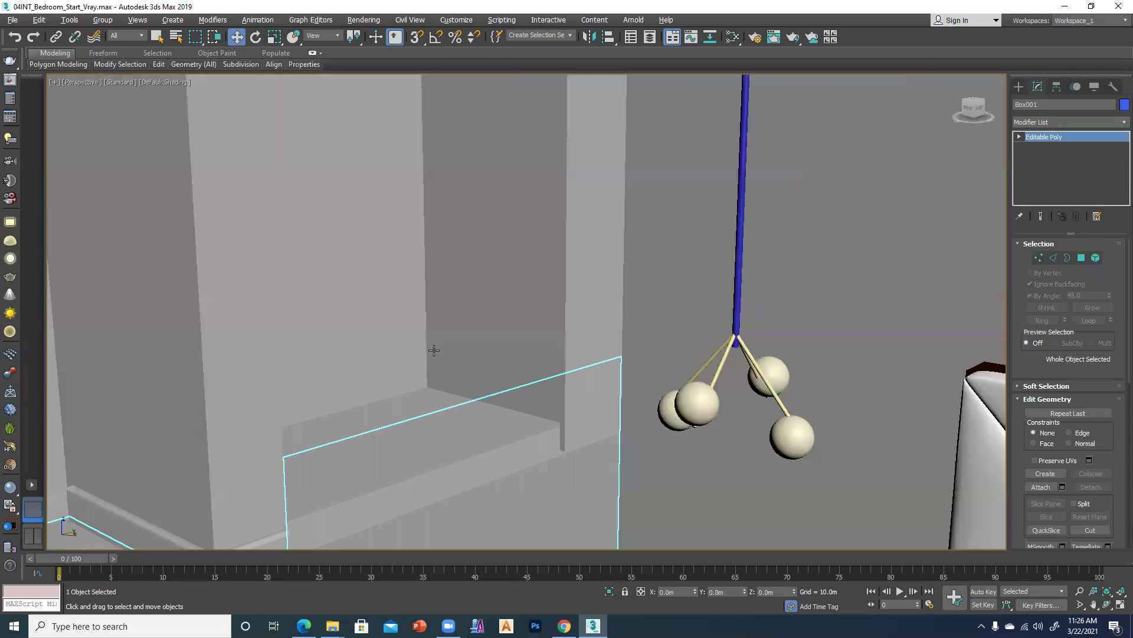
{"action": "middle_click_drag", "start_coordinate": [582, 393], "coordinate": [575, 404]}
{"action": "key", "text": "alt+w"}
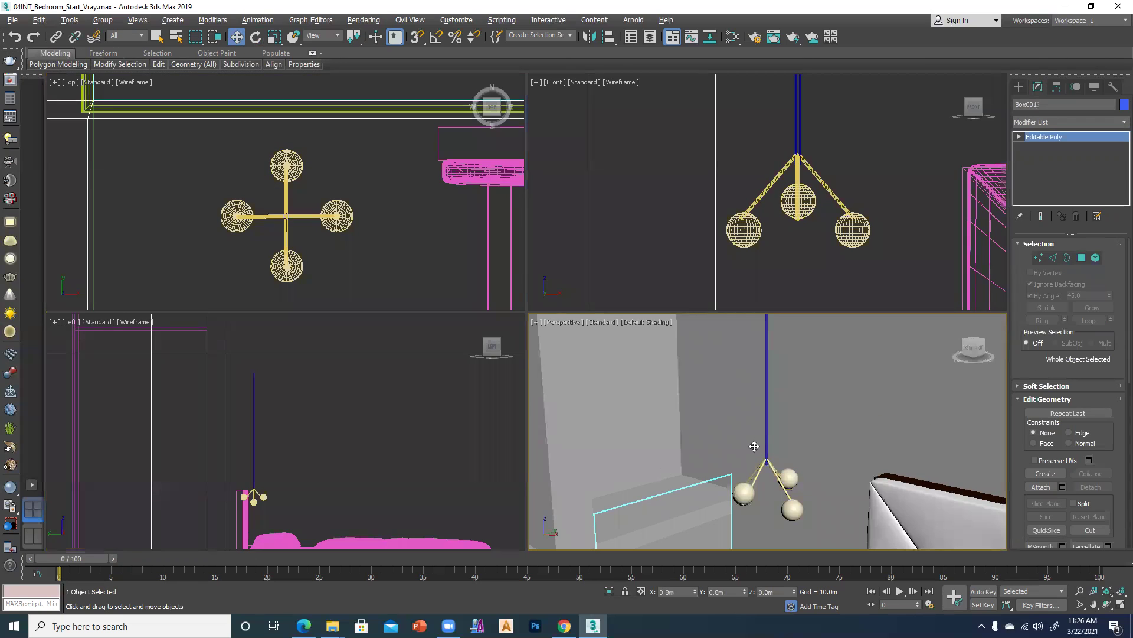
In the Front view, lower only the two middle spheres slightly toward the ends of their arms, leaving the arms in place
{"action": "left_click", "coordinate": [211, 155]}
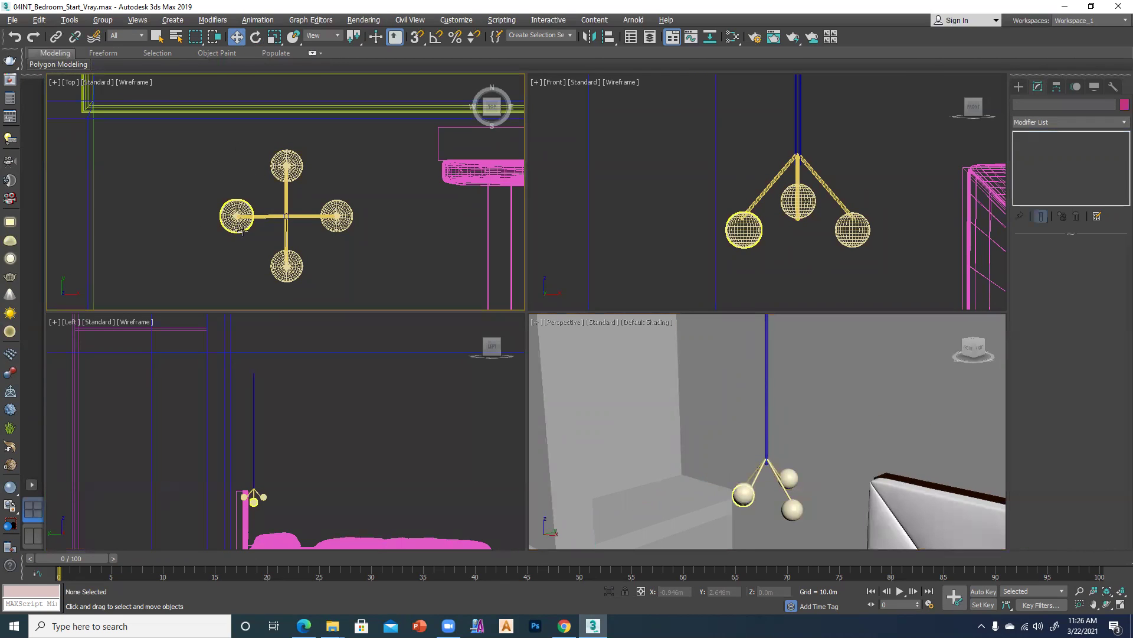
{"action": "left_click", "coordinate": [1017, 87]}
{"action": "left_click", "coordinate": [644, 212]}
{"action": "key", "text": "alt+w"}
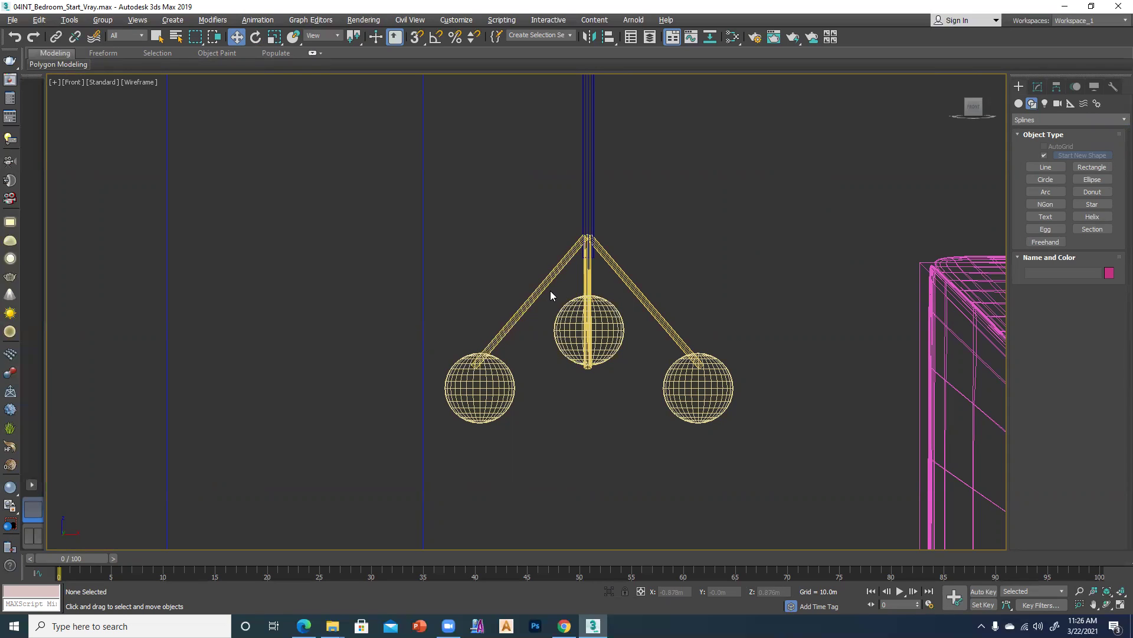
{"action": "left_click", "coordinate": [561, 325]}
{"action": "left_click_drag", "start_coordinate": [561, 392], "coordinate": [620, 368]}
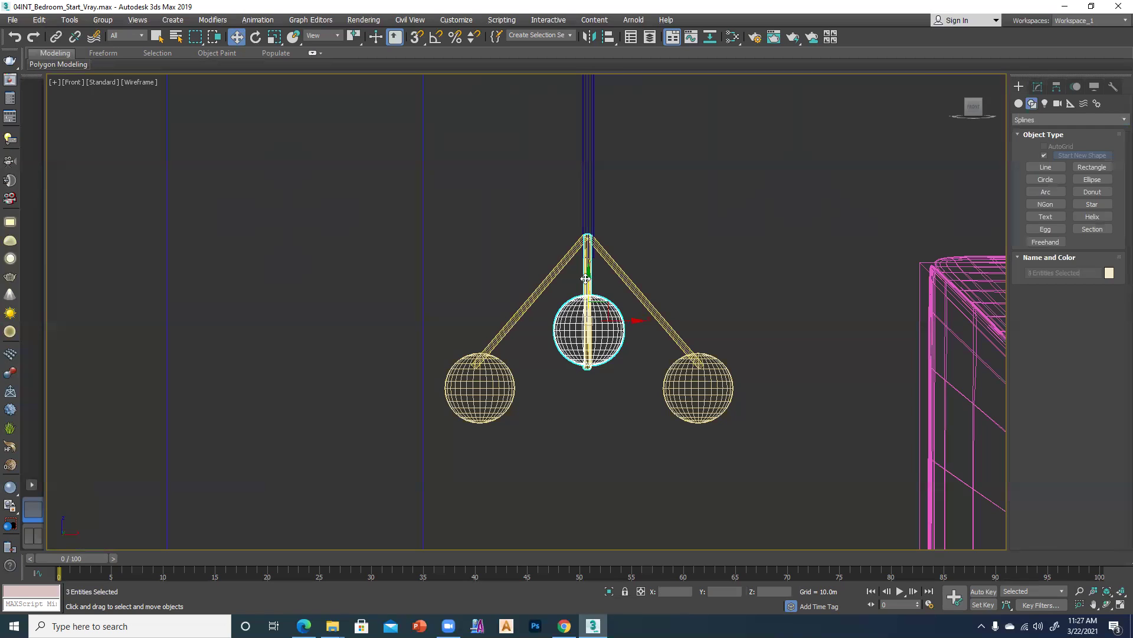
{"action": "left_click_drag", "start_coordinate": [583, 275], "coordinate": [586, 298]}
{"action": "key", "text": "ctrl+z"}
{"action": "left_click", "coordinate": [595, 287], "text": "alt"}
{"action": "left_click_drag", "start_coordinate": [590, 286], "coordinate": [589, 301]}
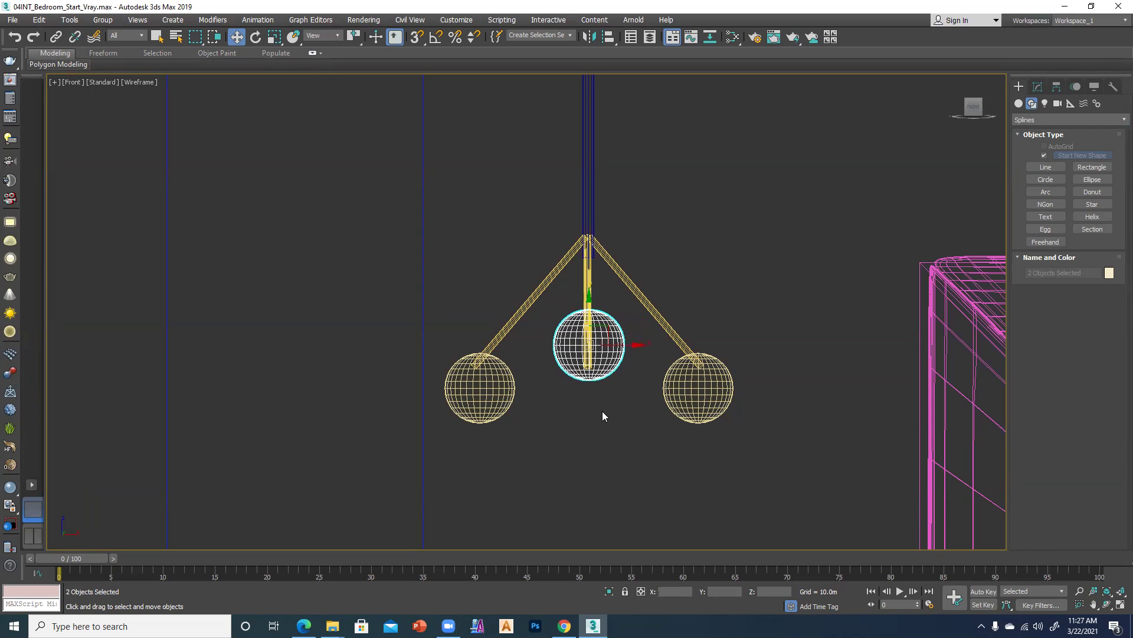
{"action": "left_click", "coordinate": [580, 453]}
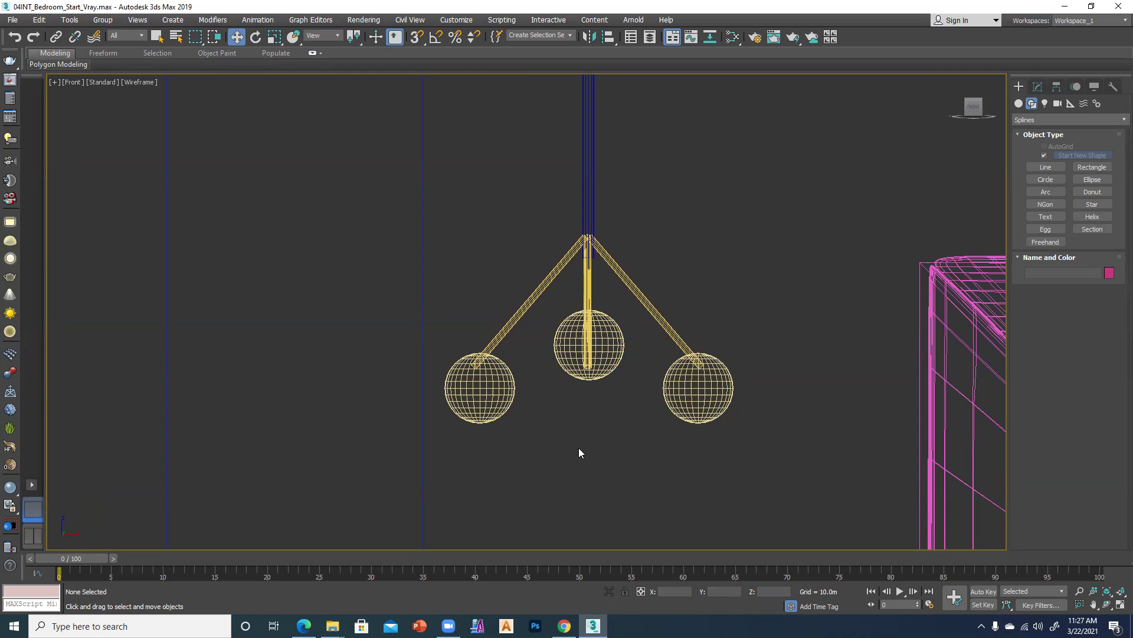
Place a targeted VRay Physical Camera in the Top view from outside the south wall toward the bed, with a target distance of about 3.49 m
{"action": "key", "text": "alt+w"}
{"action": "left_click", "coordinate": [382, 263]}
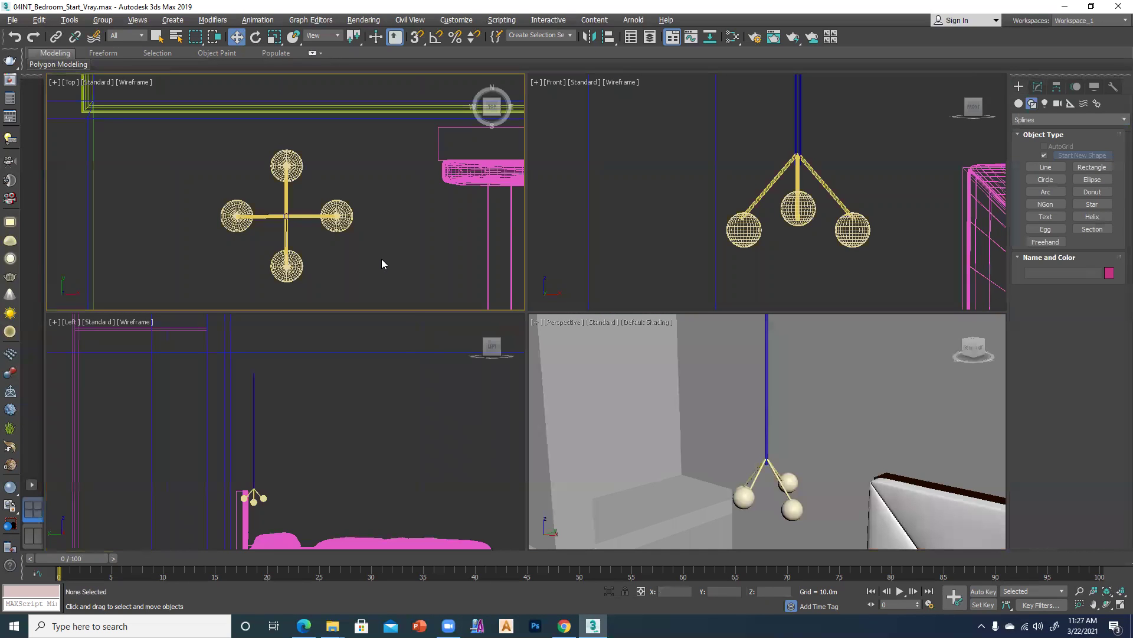
{"action": "key", "text": "alt+w"}
{"action": "scroll", "coordinate": [441, 358], "scroll_direction": "down", "scroll_amount": 8}
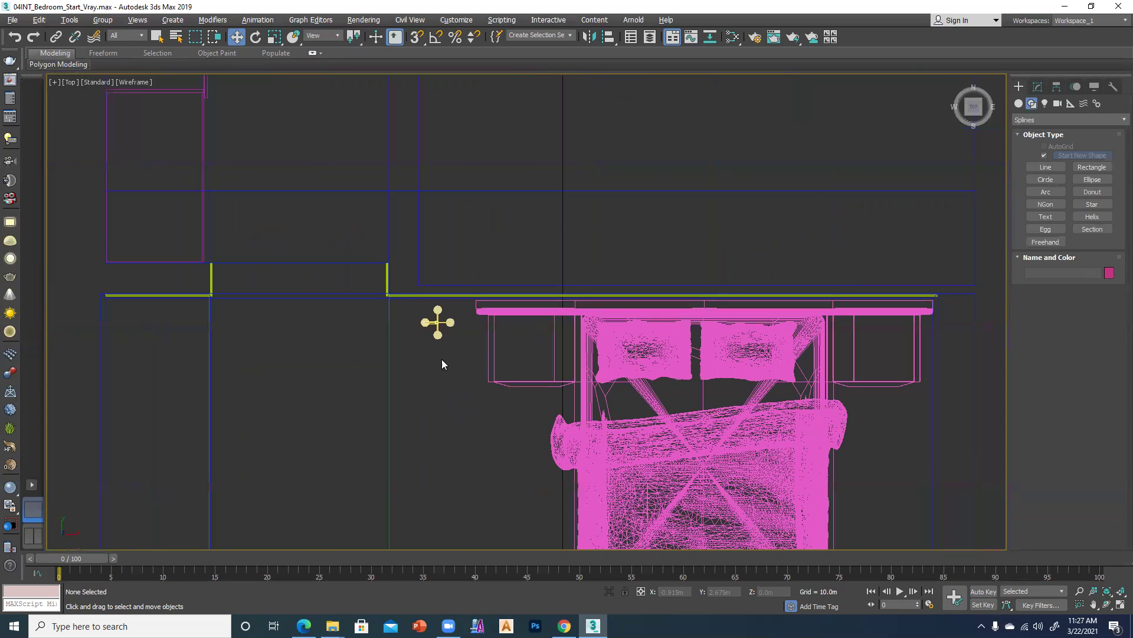
{"action": "middle_click_drag", "start_coordinate": [478, 403], "coordinate": [491, 399]}
{"action": "scroll", "coordinate": [483, 398], "scroll_direction": "down", "scroll_amount": 4}
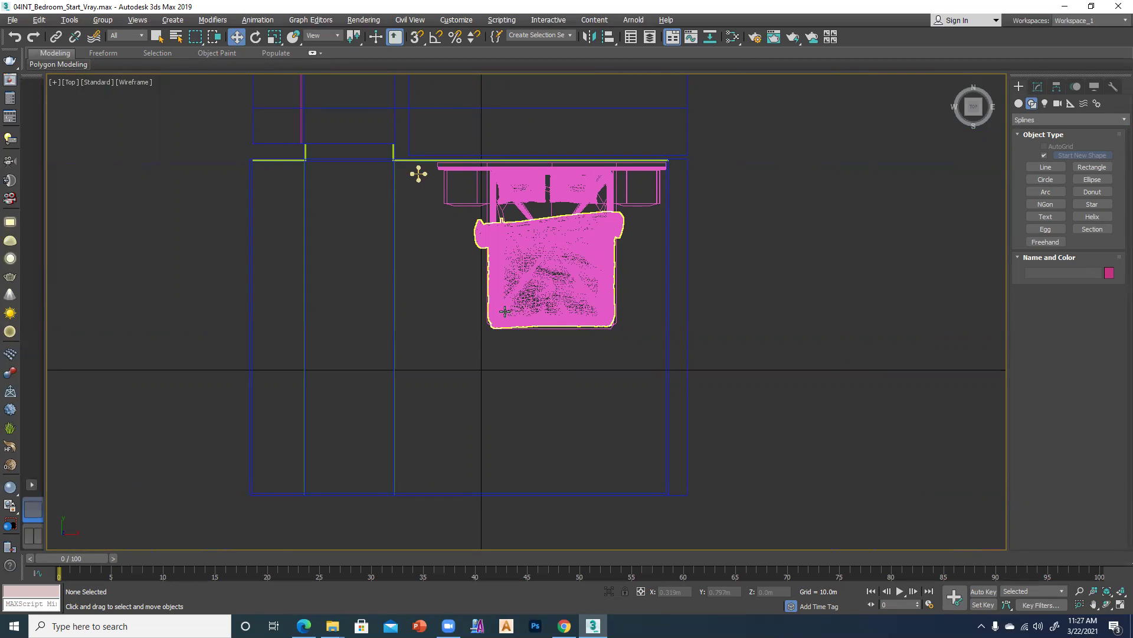
{"action": "left_click", "coordinate": [1038, 86]}
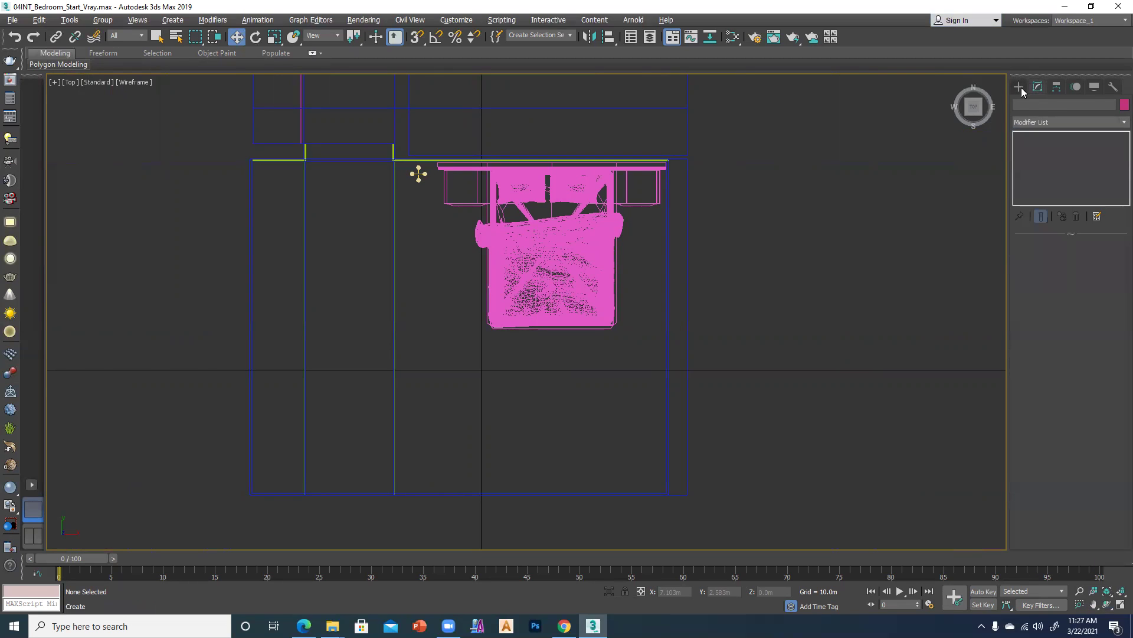
{"action": "left_click", "coordinate": [1020, 86]}
{"action": "left_click", "coordinate": [1057, 103]}
{"action": "left_click", "coordinate": [1030, 120]}
{"action": "left_click", "coordinate": [1025, 142]}
{"action": "left_click", "coordinate": [1092, 156]}
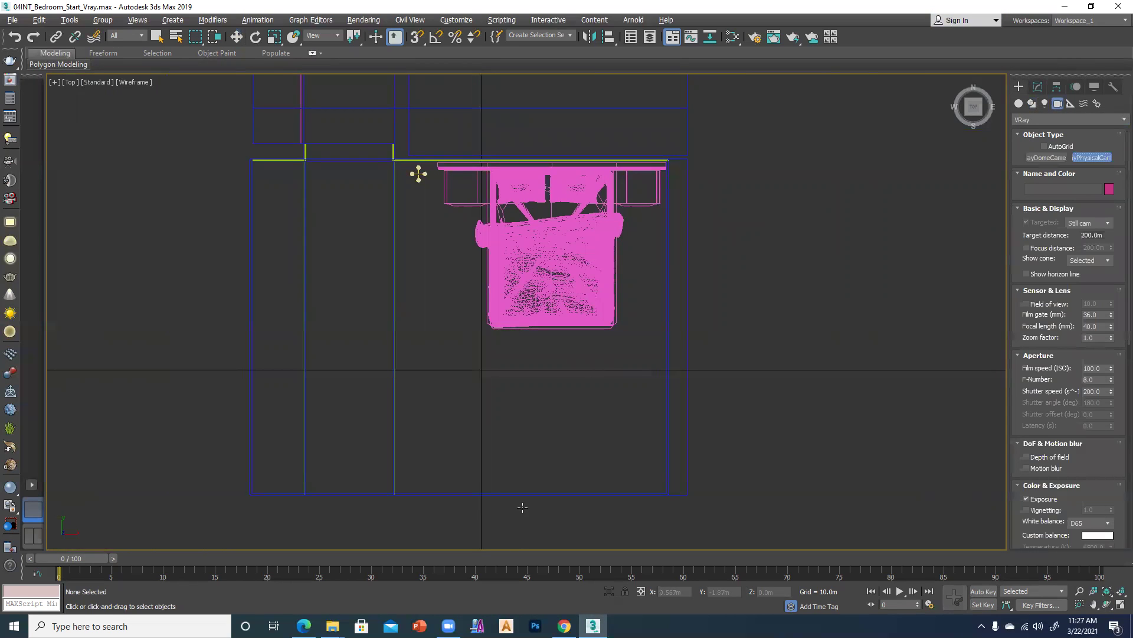
{"action": "left_click_drag", "start_coordinate": [522, 536], "coordinate": [526, 281]}
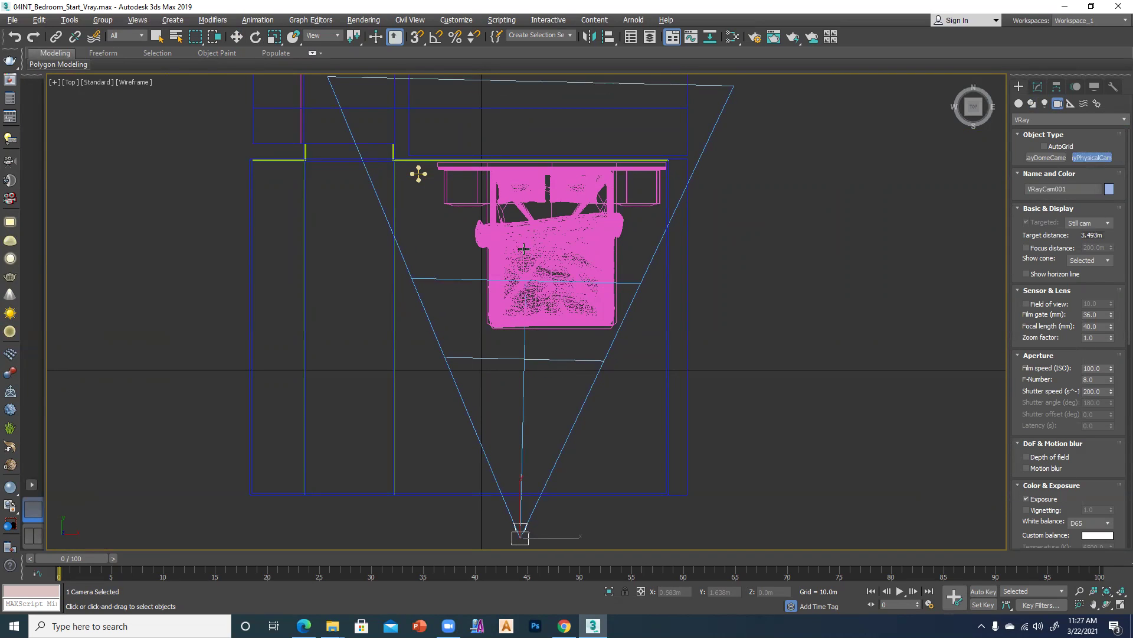
{"action": "right_click", "coordinate": [518, 375]}
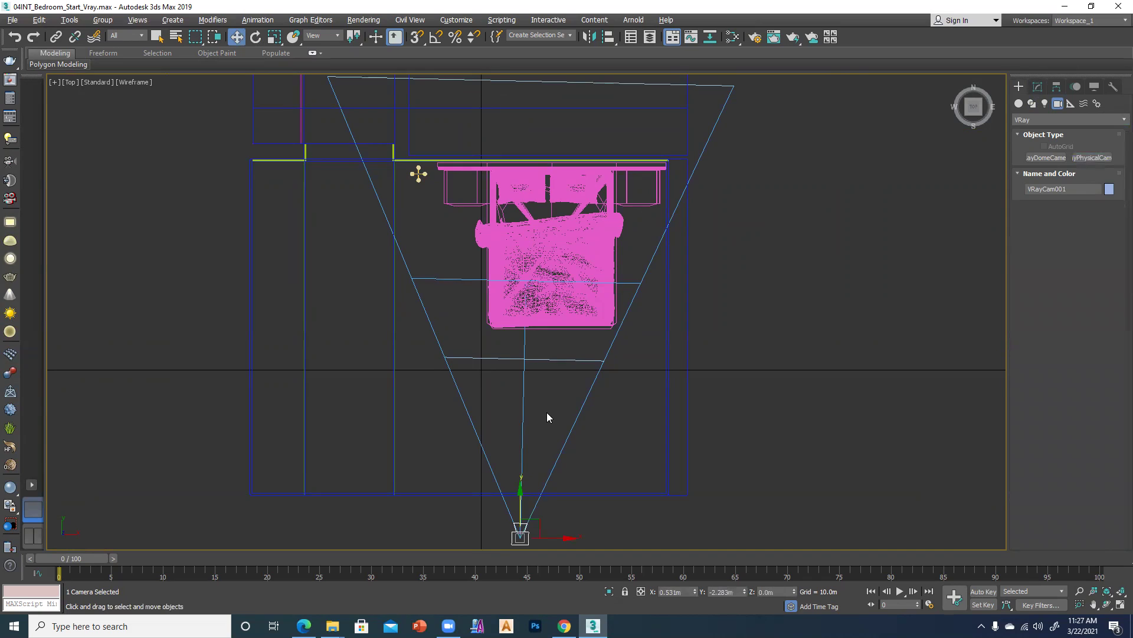
Restrict selection to cameras and turn the Perspective viewport into the VRay camera's view with safe frames shown
{"action": "scroll", "coordinate": [547, 412], "scroll_direction": "down", "scroll_amount": 2}
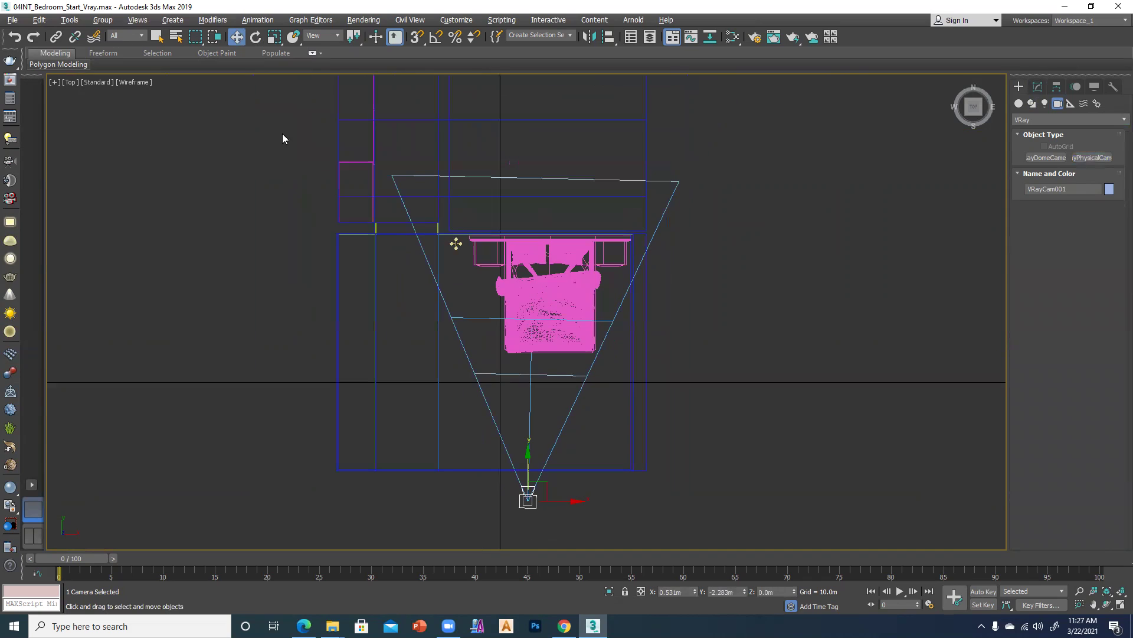
{"action": "left_click", "coordinate": [124, 36]}
{"action": "left_click", "coordinate": [121, 77]}
{"action": "key", "text": "alt+w"}
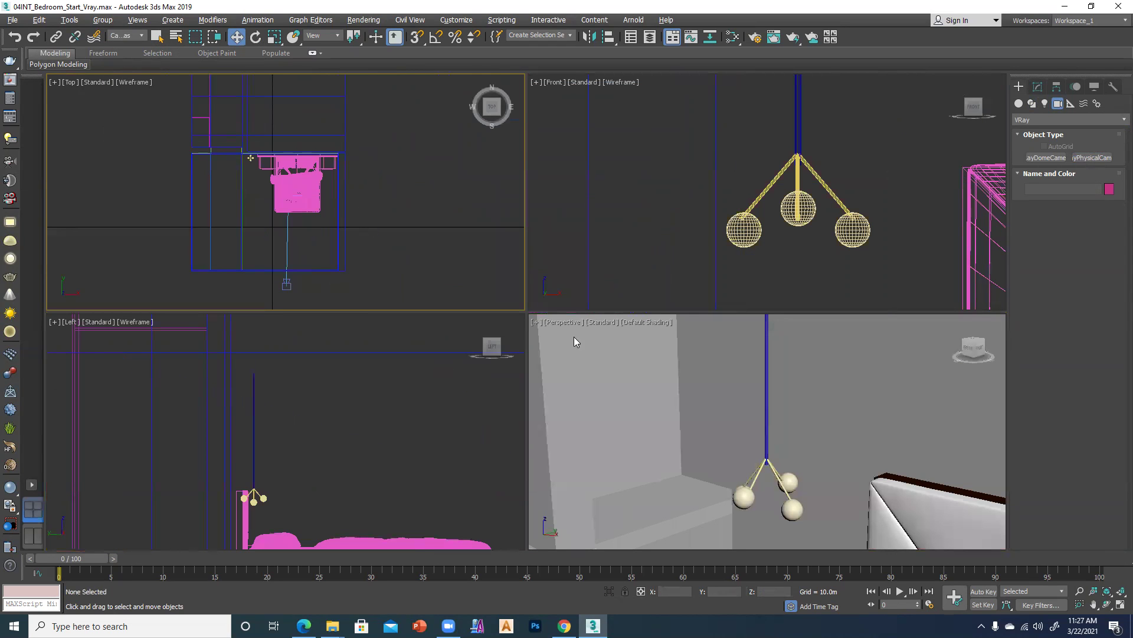
{"action": "scroll", "coordinate": [713, 187], "scroll_direction": "down", "scroll_amount": 6}
{"action": "left_click_drag", "start_coordinate": [603, 169], "coordinate": [867, 299]}
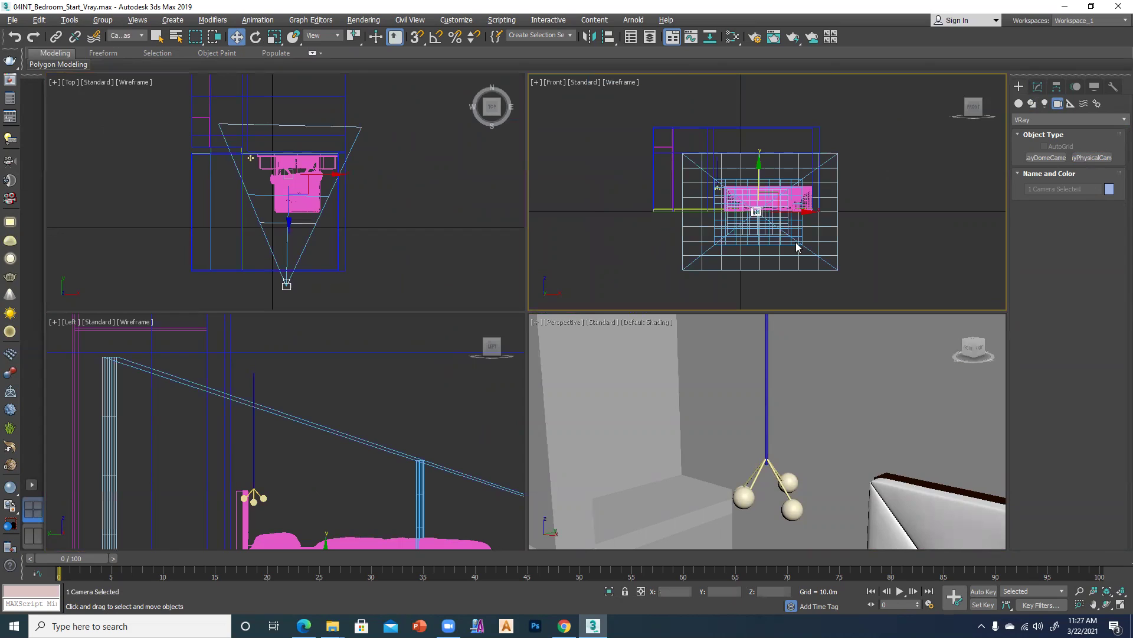
{"action": "left_click", "coordinate": [599, 360]}
{"action": "key", "text": "c"}
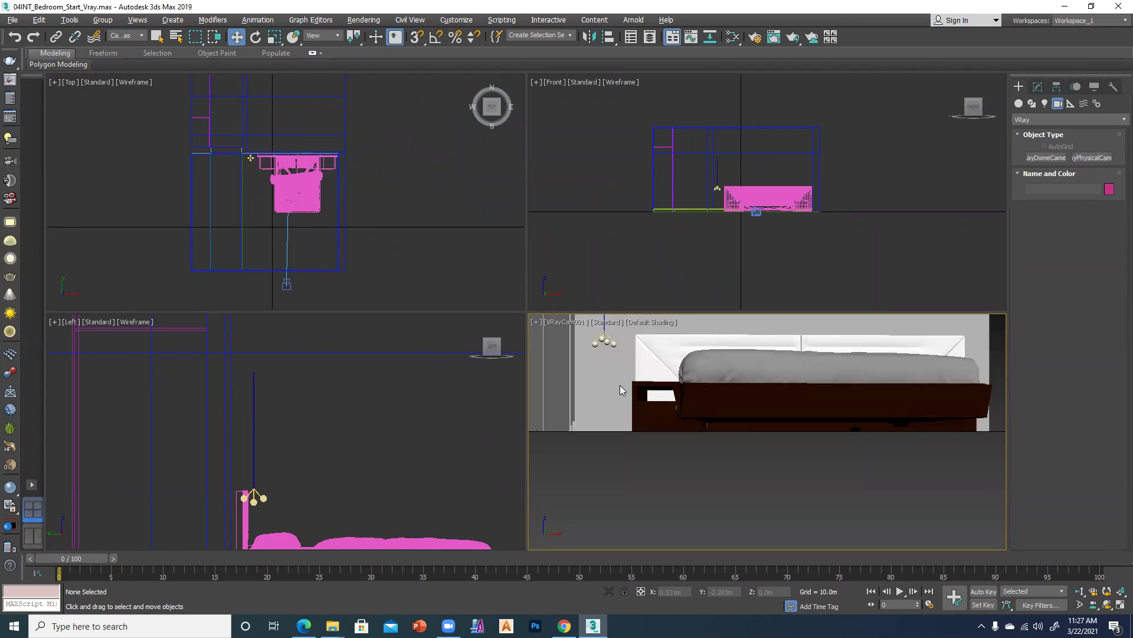
{"action": "key", "text": "shift+f"}
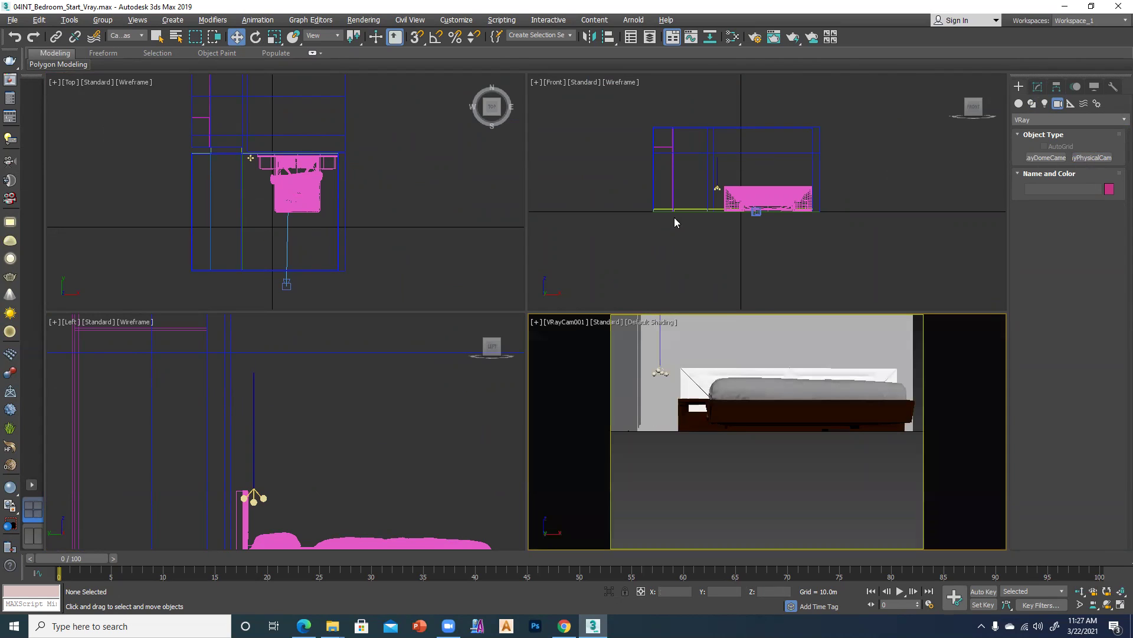
Raise the camera and its target together to about Z 0.442 m, and align the camera along X with its target
{"action": "left_click_drag", "start_coordinate": [708, 257], "coordinate": [840, 154]}
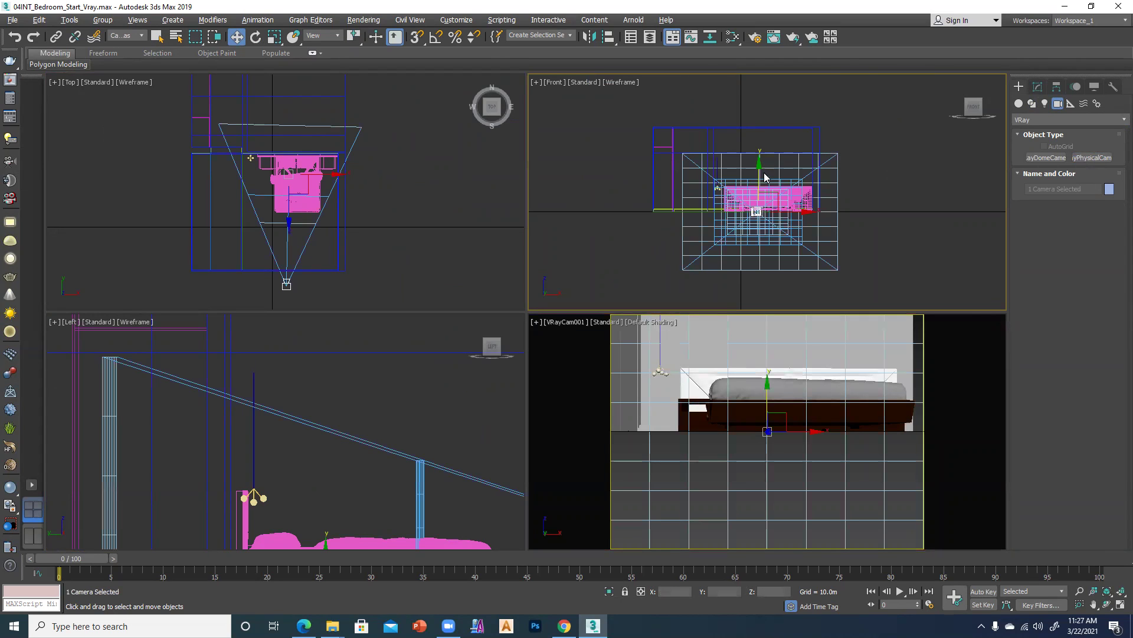
{"action": "left_click_drag", "start_coordinate": [761, 165], "coordinate": [762, 154]}
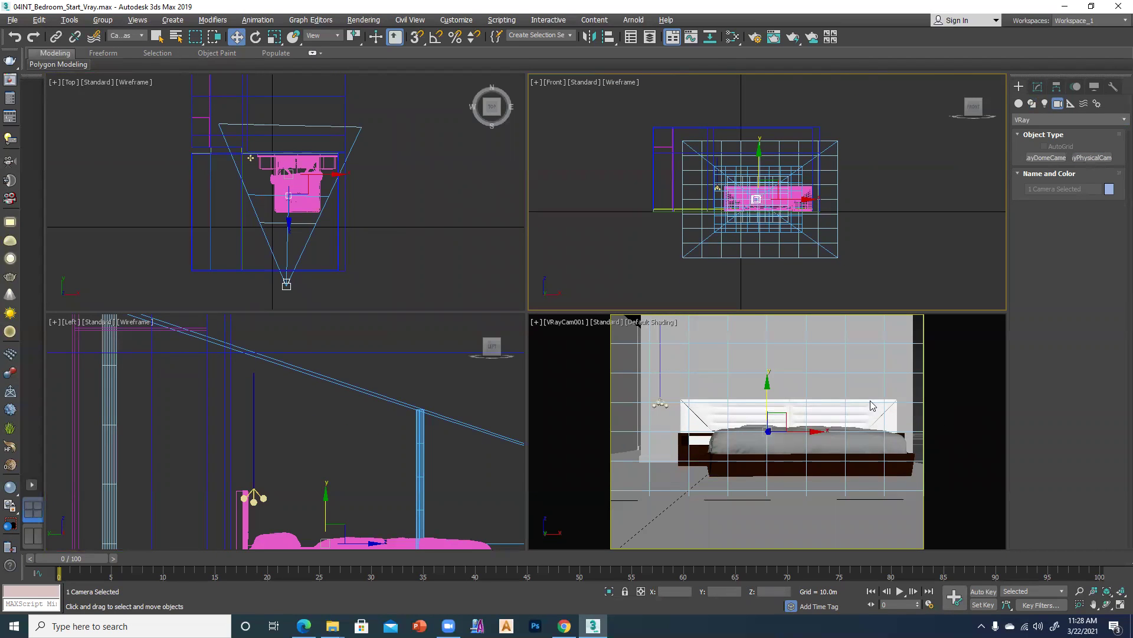
{"action": "left_click", "coordinate": [287, 285]}
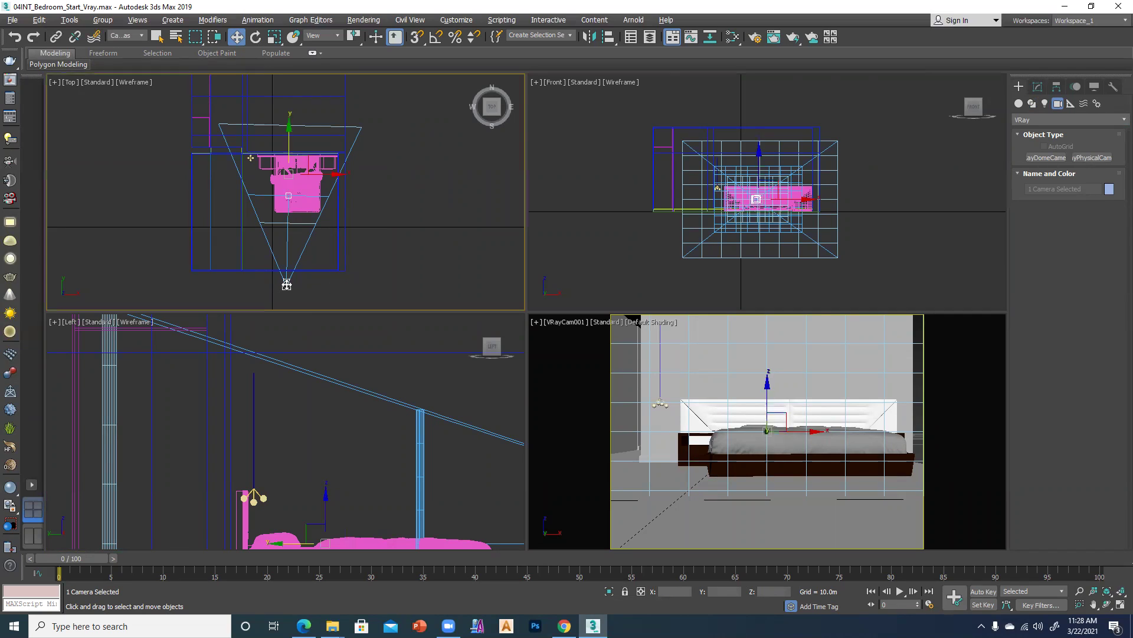
{"action": "left_click_drag", "start_coordinate": [323, 287], "coordinate": [325, 288]}
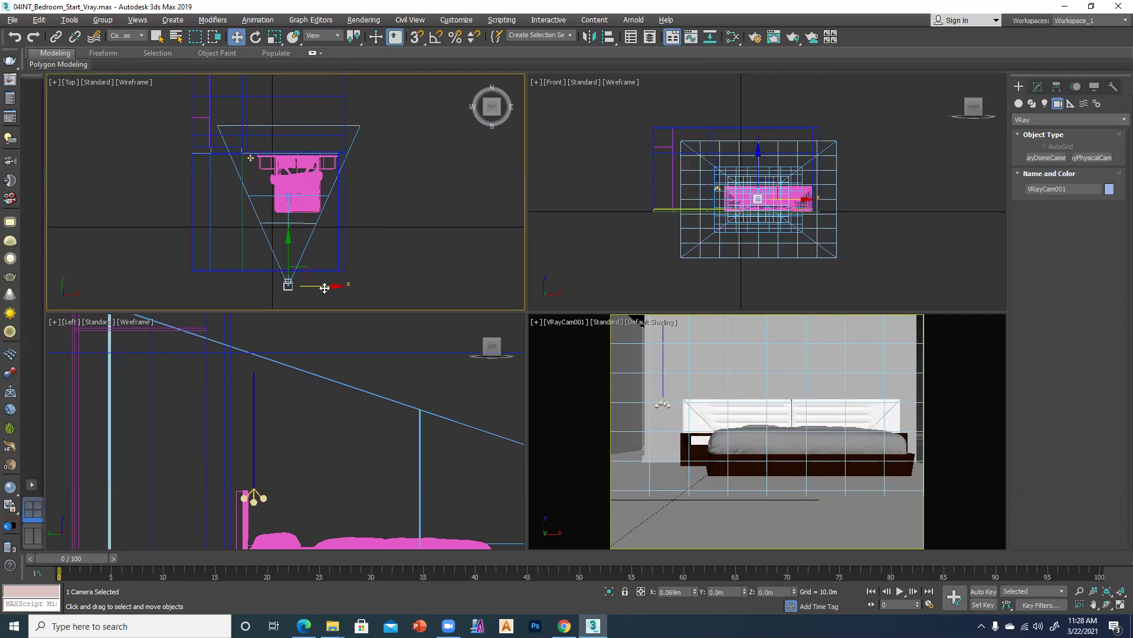
{"action": "left_click", "coordinate": [289, 195]}
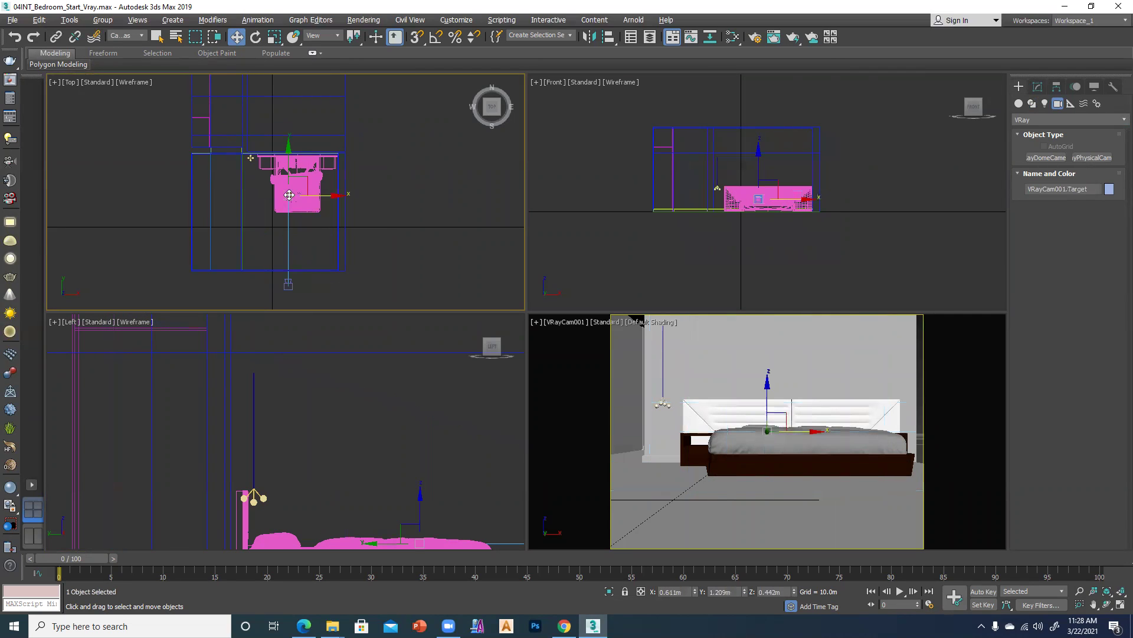
Shift the camera and target together along X to about 0.236 m, and move the camera alone forward to about Y -1.522 m
{"action": "left_click", "coordinate": [287, 248]}
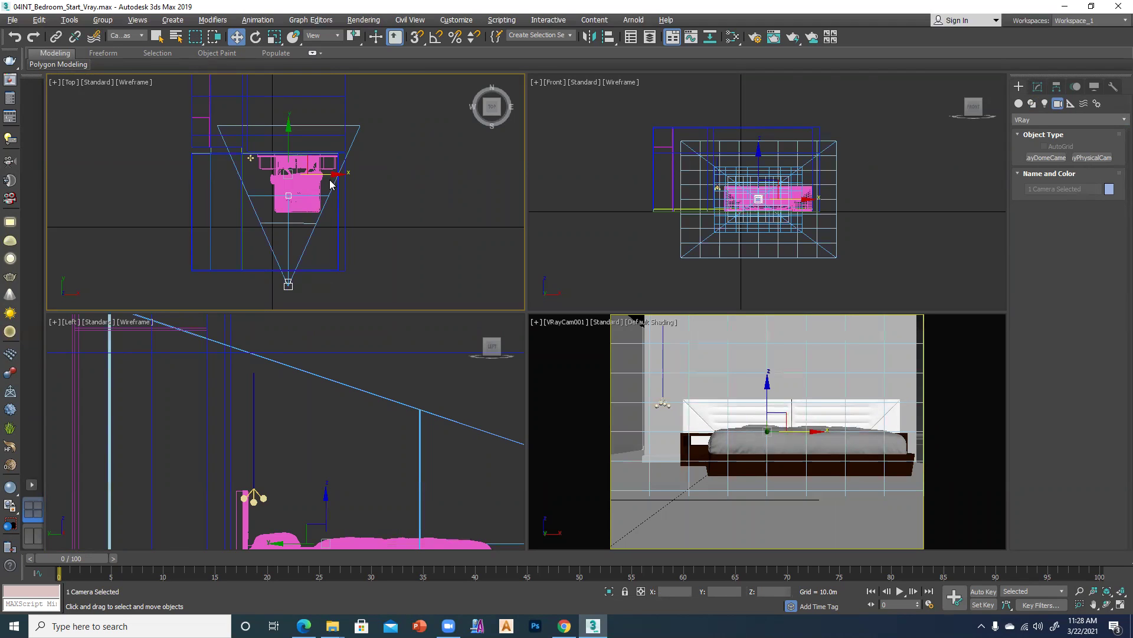
{"action": "left_click_drag", "start_coordinate": [336, 174], "coordinate": [325, 176]}
{"action": "left_click", "coordinate": [284, 306]}
{"action": "left_click", "coordinate": [278, 284]}
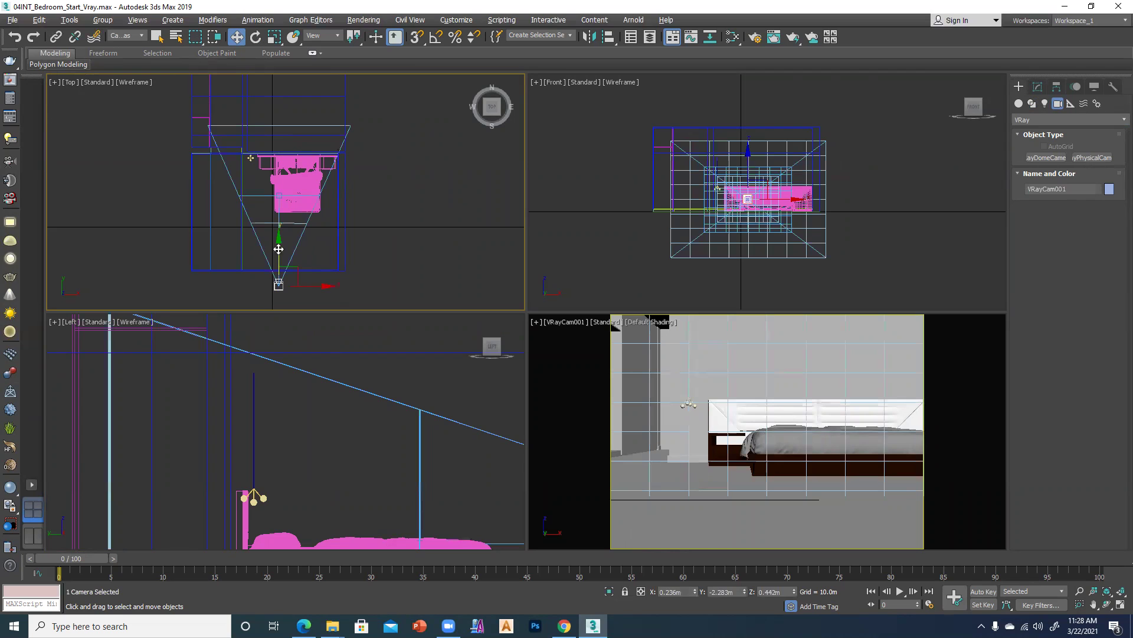
{"action": "left_click_drag", "start_coordinate": [278, 244], "coordinate": [278, 226]}
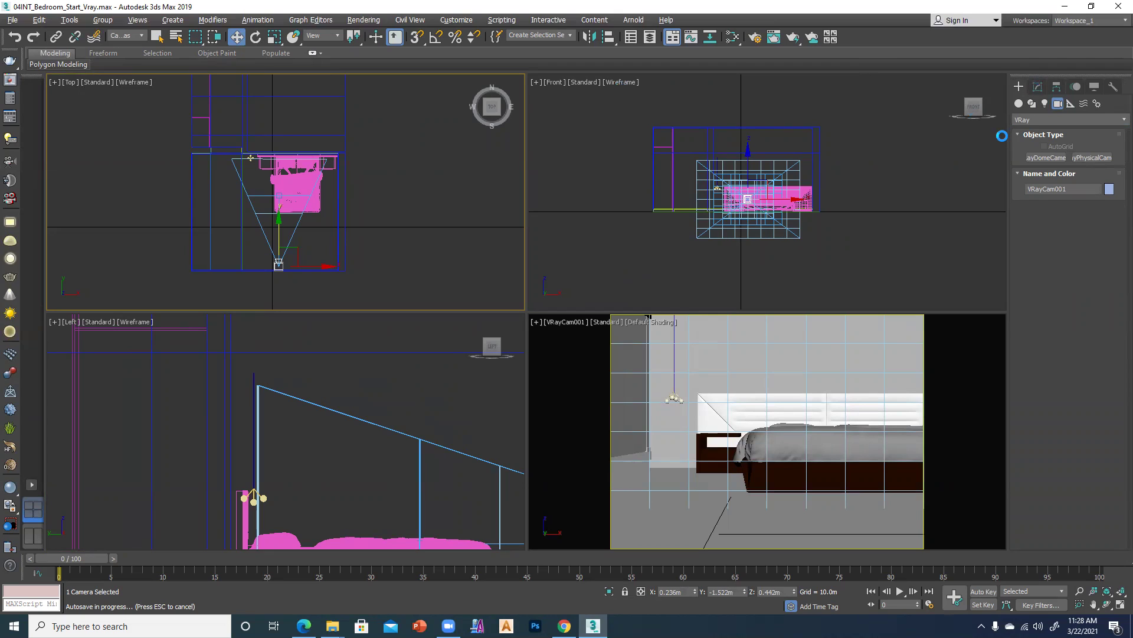
Reduce the VRay camera's focal length to widen its view of the bedroom, and deselect the camera
{"action": "left_click", "coordinate": [1037, 88]}
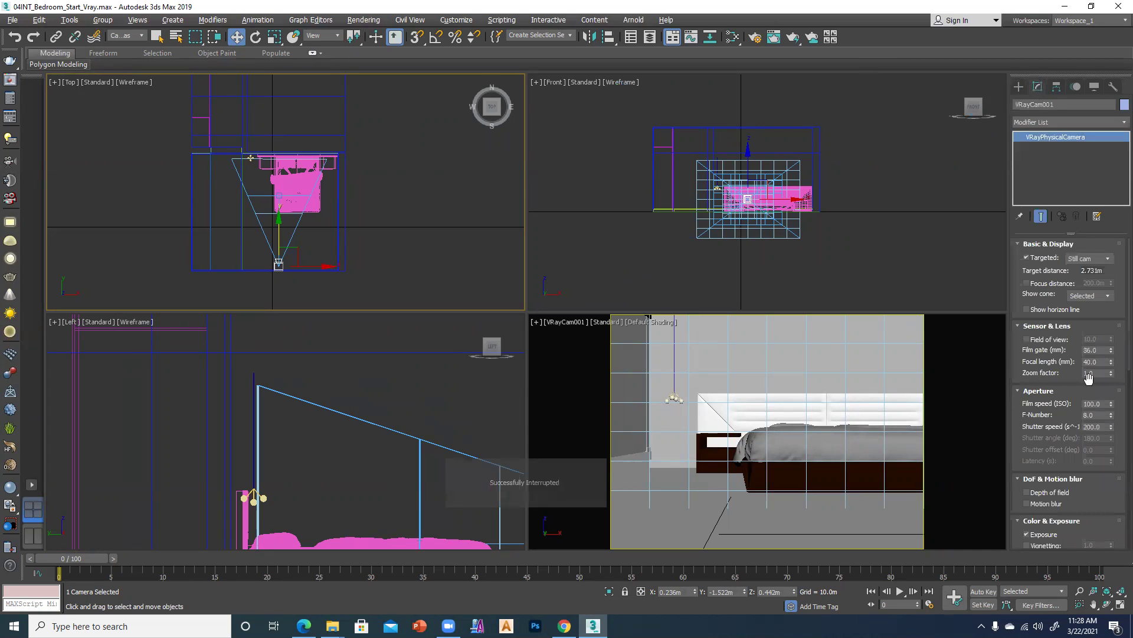
{"action": "left_click_drag", "start_coordinate": [1114, 363], "coordinate": [1112, 375]}
{"action": "left_click", "coordinate": [831, 526]}
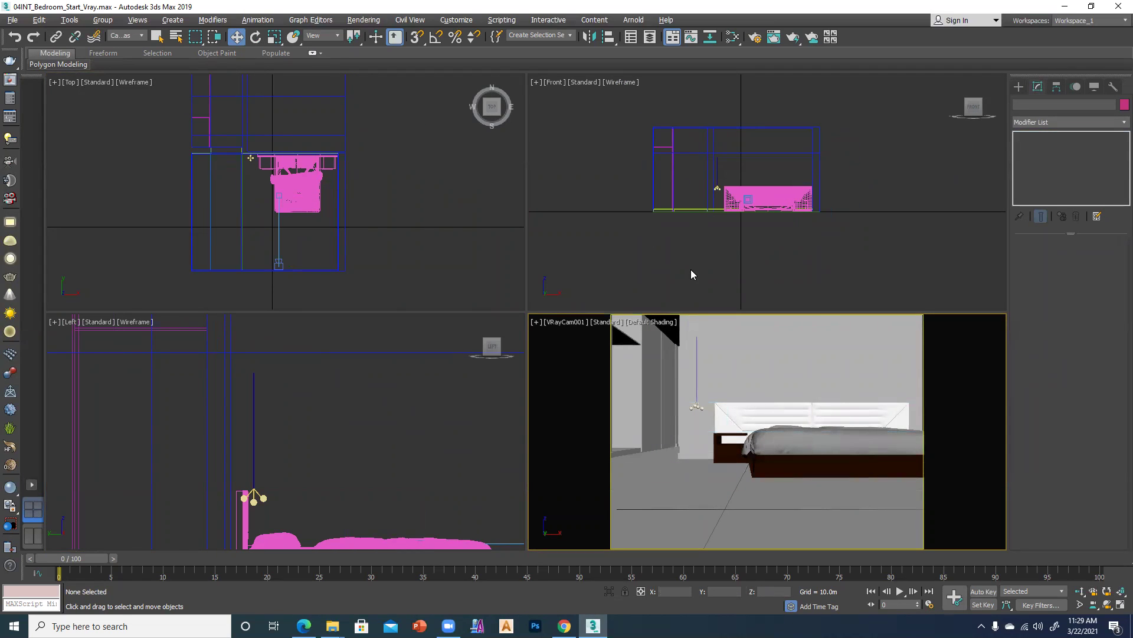
Select the VRay camera without its target and move it slightly forward along Y to about -1.491 m
{"action": "left_click", "coordinate": [277, 263]}
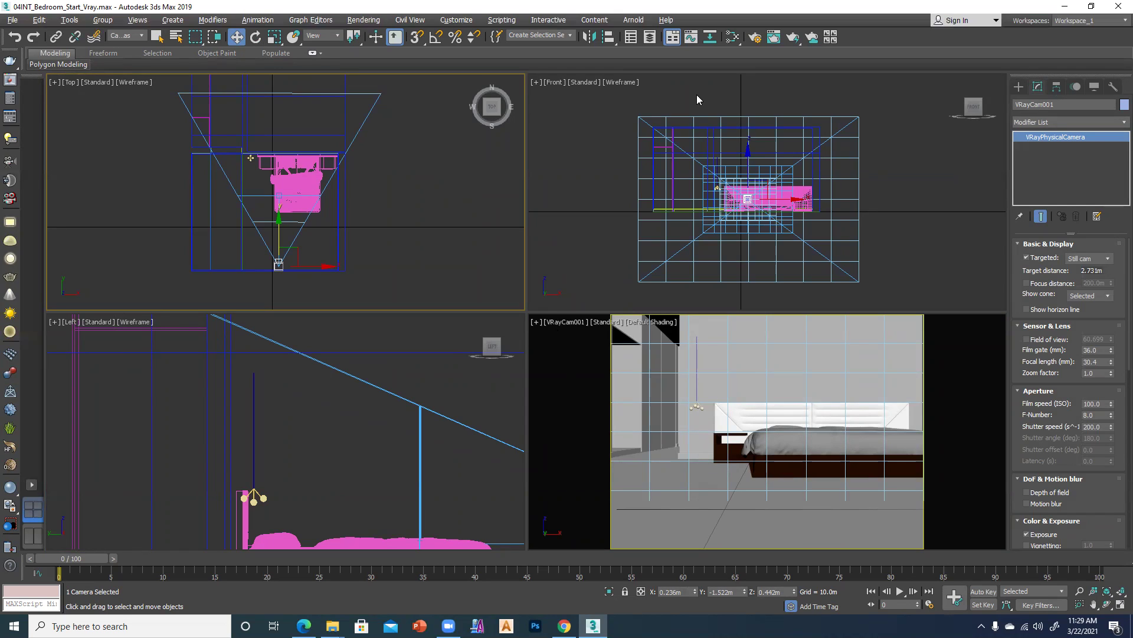
{"action": "left_click", "coordinate": [279, 229]}
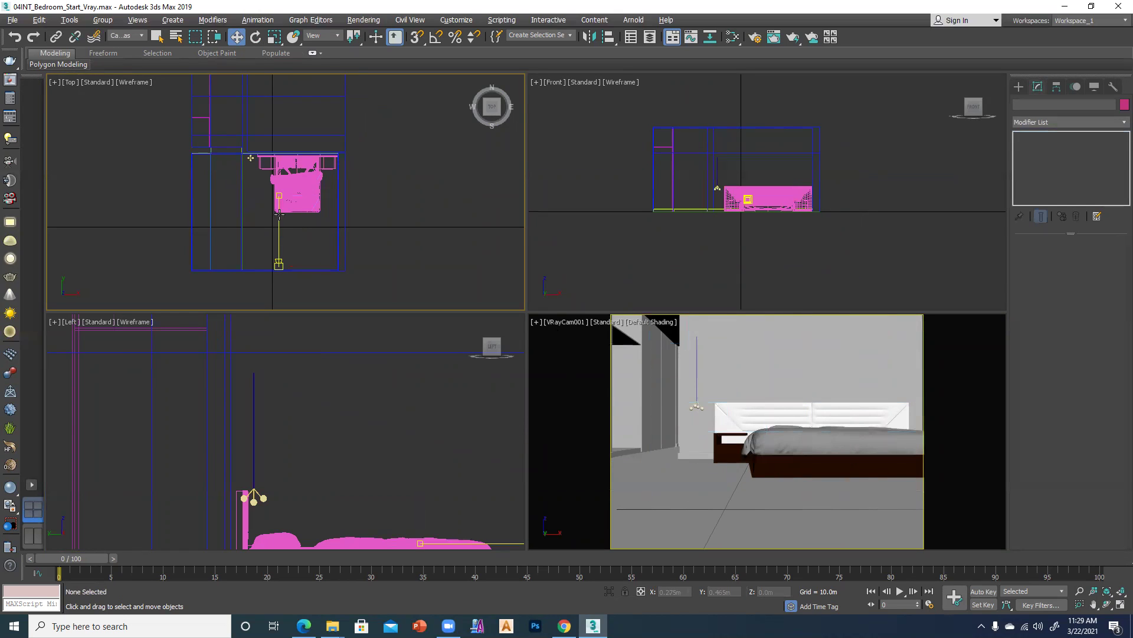
{"action": "left_click", "coordinate": [276, 247]}
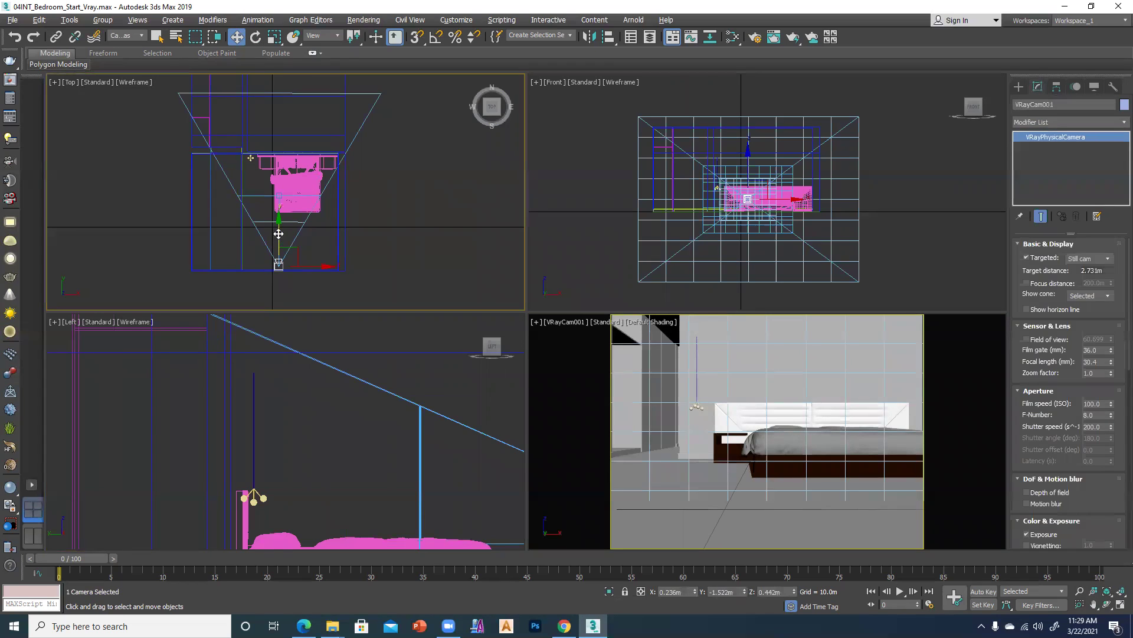
{"action": "left_click_drag", "start_coordinate": [278, 229], "coordinate": [279, 227]}
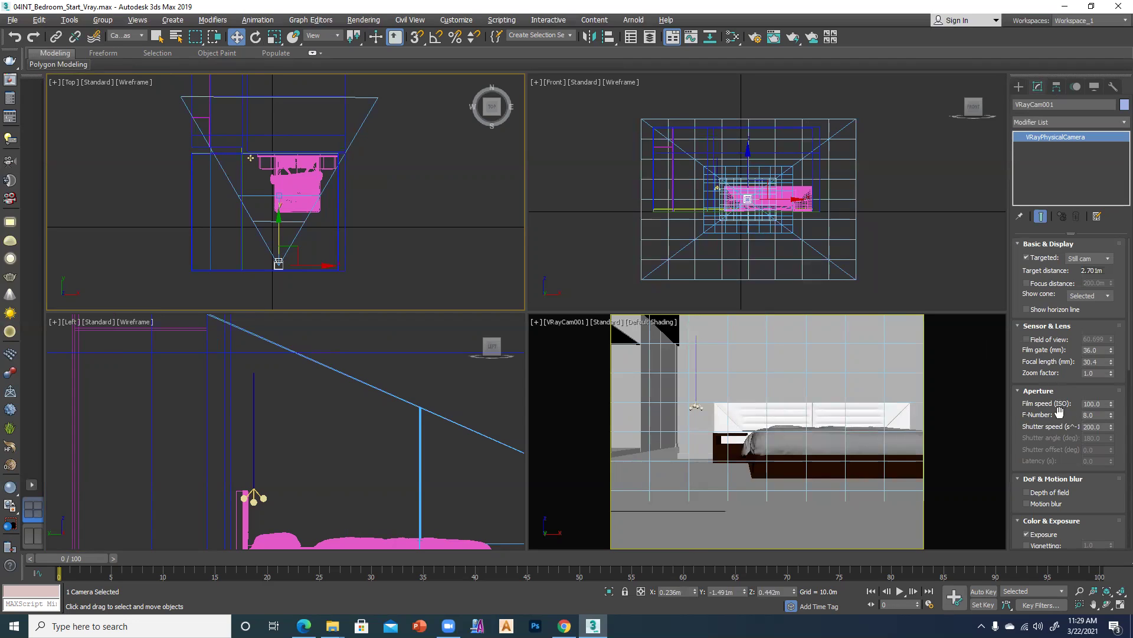
Lock the render view to Quad 4 - VRayCam001 in the render setup and check the V-Ray frame buffer settings
{"action": "left_click", "coordinate": [755, 37]}
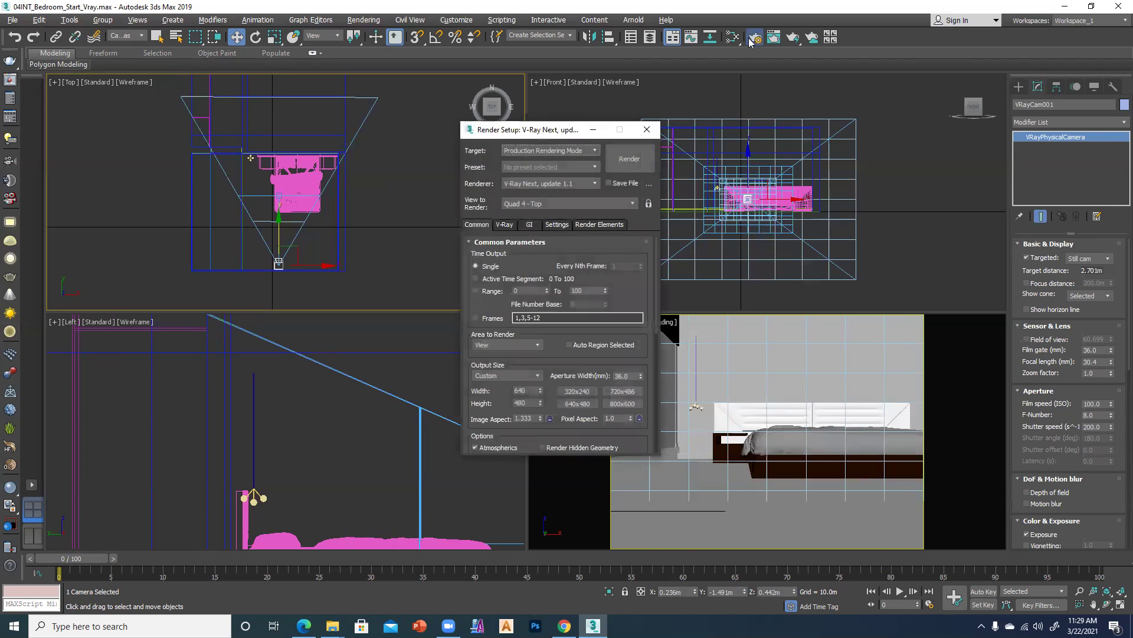
{"action": "left_click", "coordinate": [554, 203]}
{"action": "left_click", "coordinate": [550, 269]}
{"action": "left_click", "coordinate": [649, 203]}
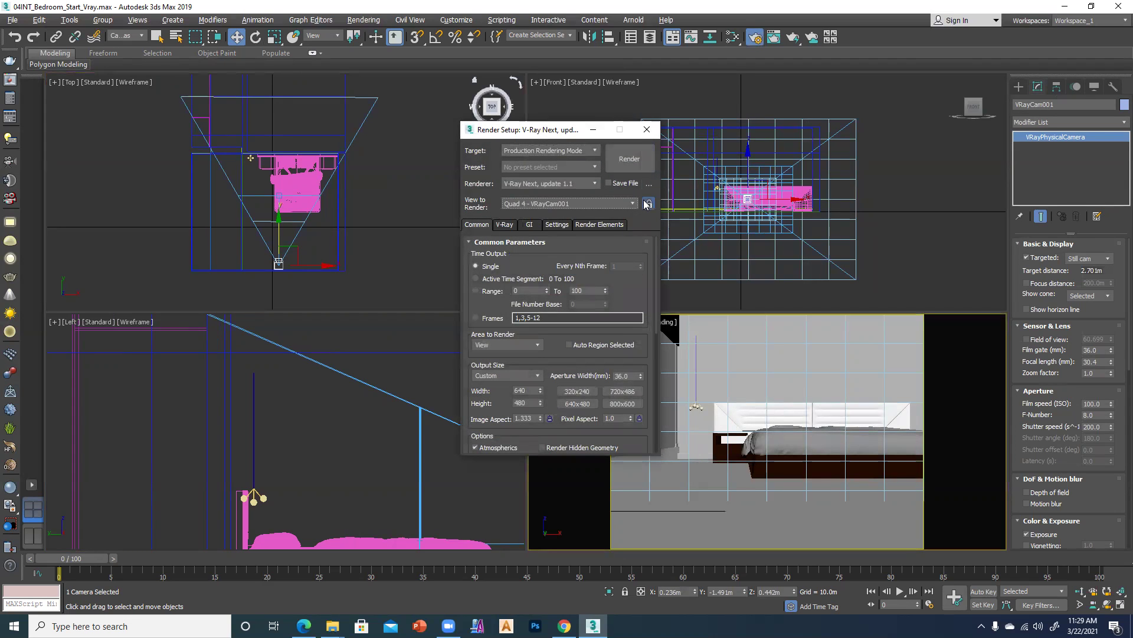
{"action": "left_click", "coordinate": [505, 226]}
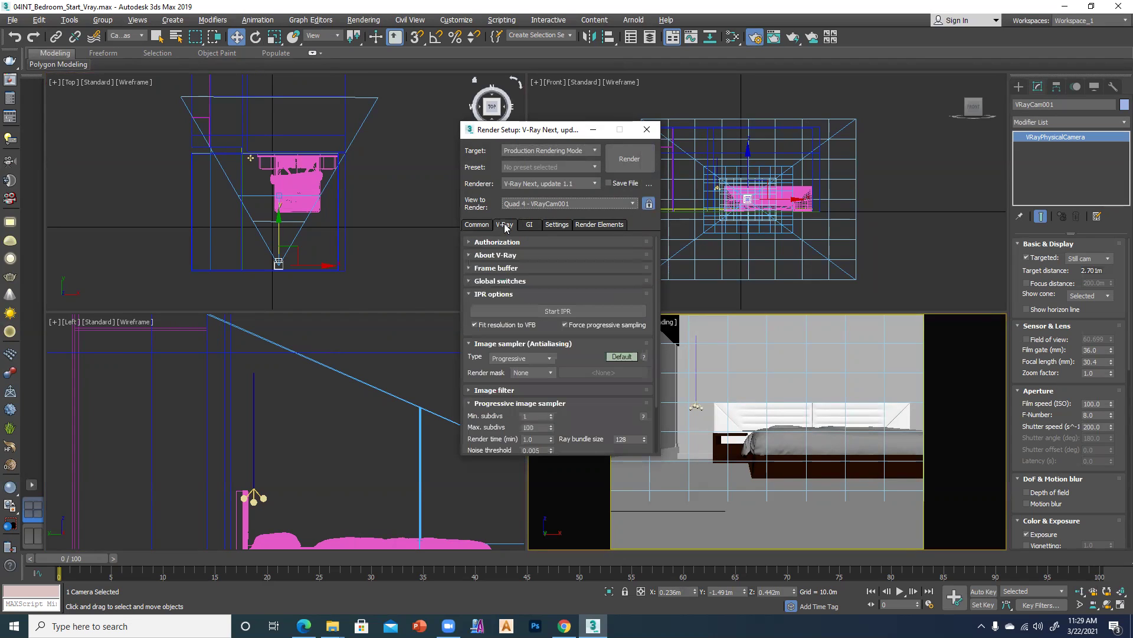
{"action": "left_click", "coordinate": [490, 268]}
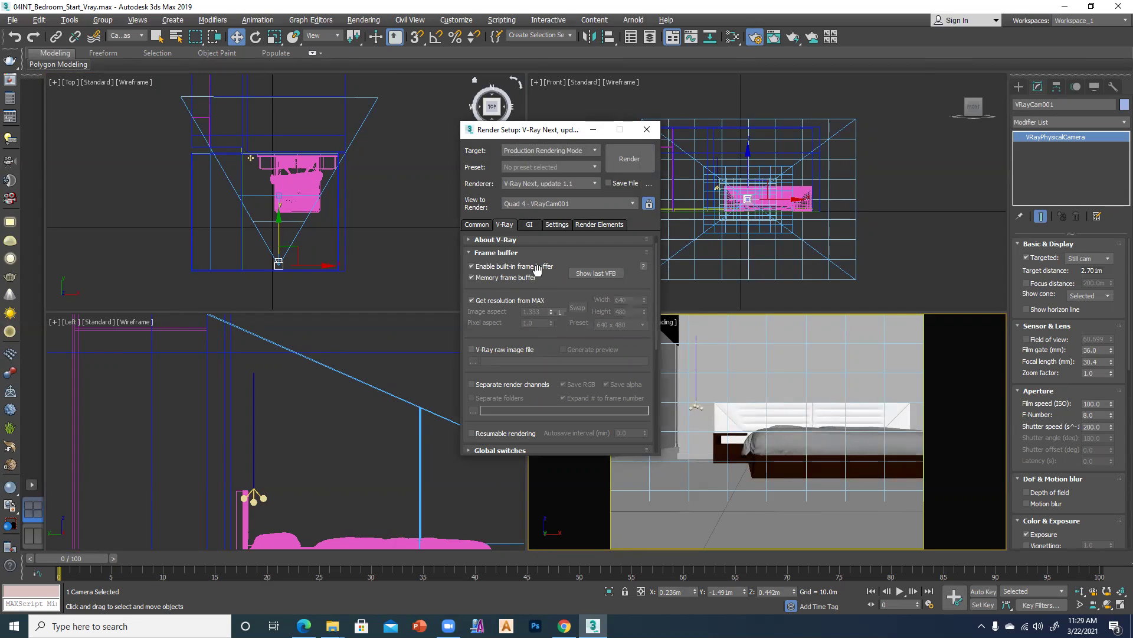
{"action": "scroll", "coordinate": [548, 275], "scroll_direction": "down", "scroll_amount": 2}
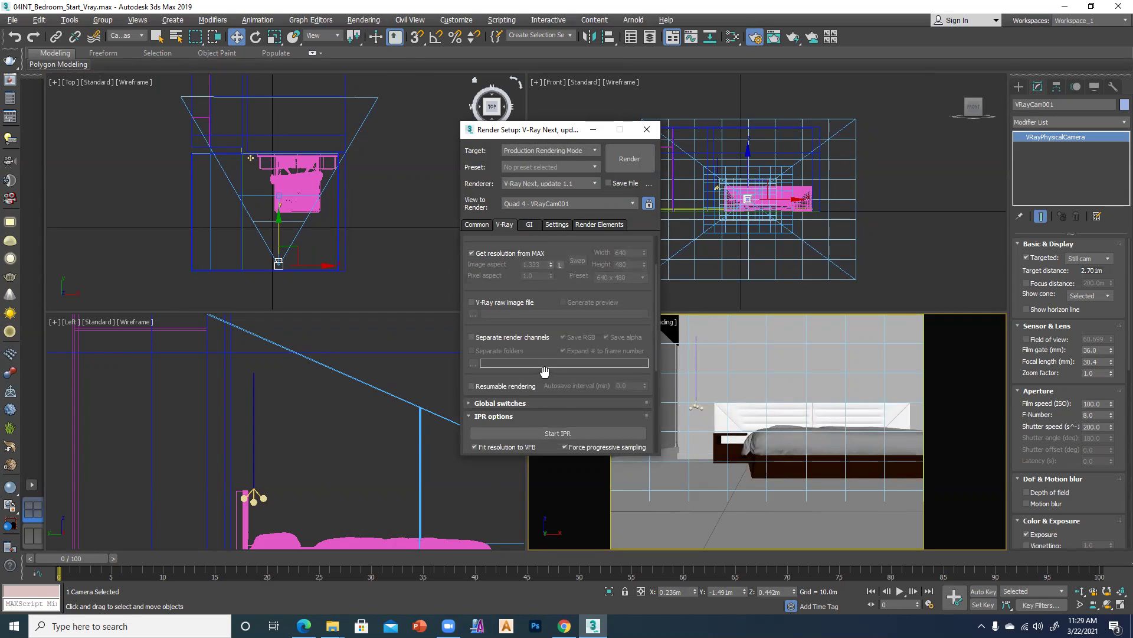
{"action": "scroll", "coordinate": [544, 366], "scroll_direction": "down", "scroll_amount": 4}
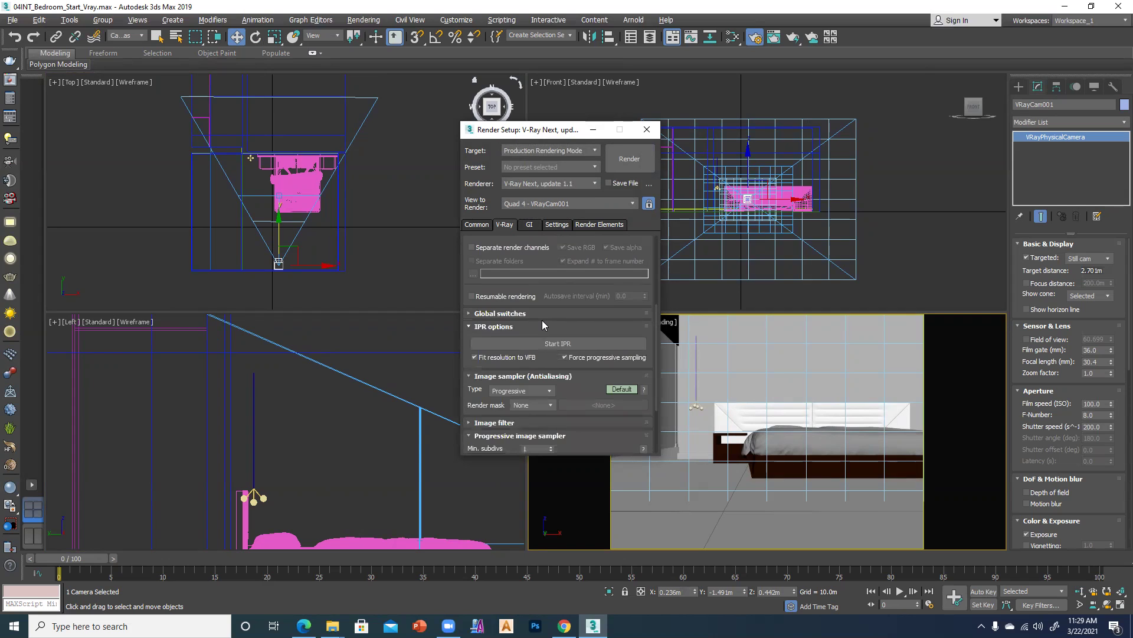
{"action": "left_click", "coordinate": [647, 131]}
{"action": "left_click", "coordinate": [647, 131]}
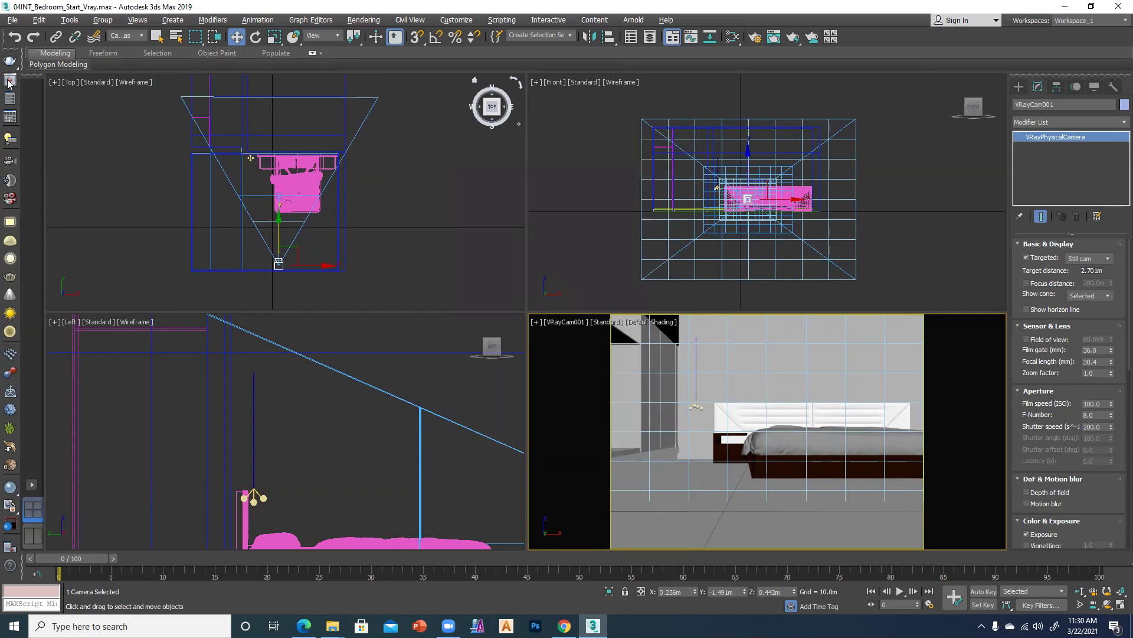
Open the V-Ray frame buffer, deselect the camera, and render the VRayCam001 view
{"action": "left_click", "coordinate": [10, 81]}
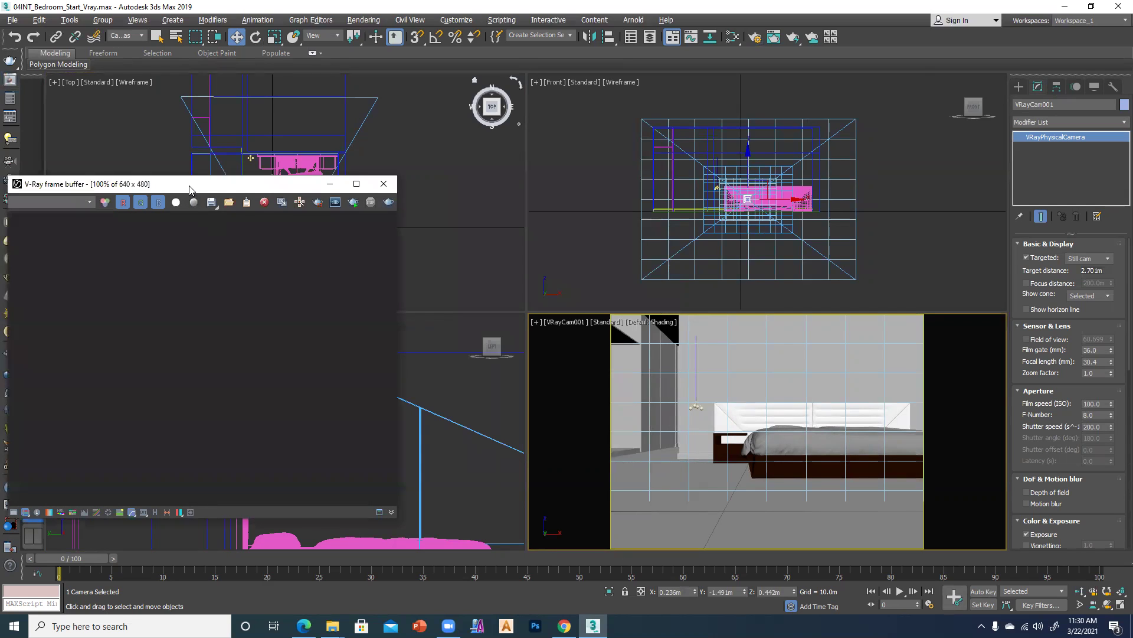
{"action": "left_click_drag", "start_coordinate": [199, 187], "coordinate": [215, 184]}
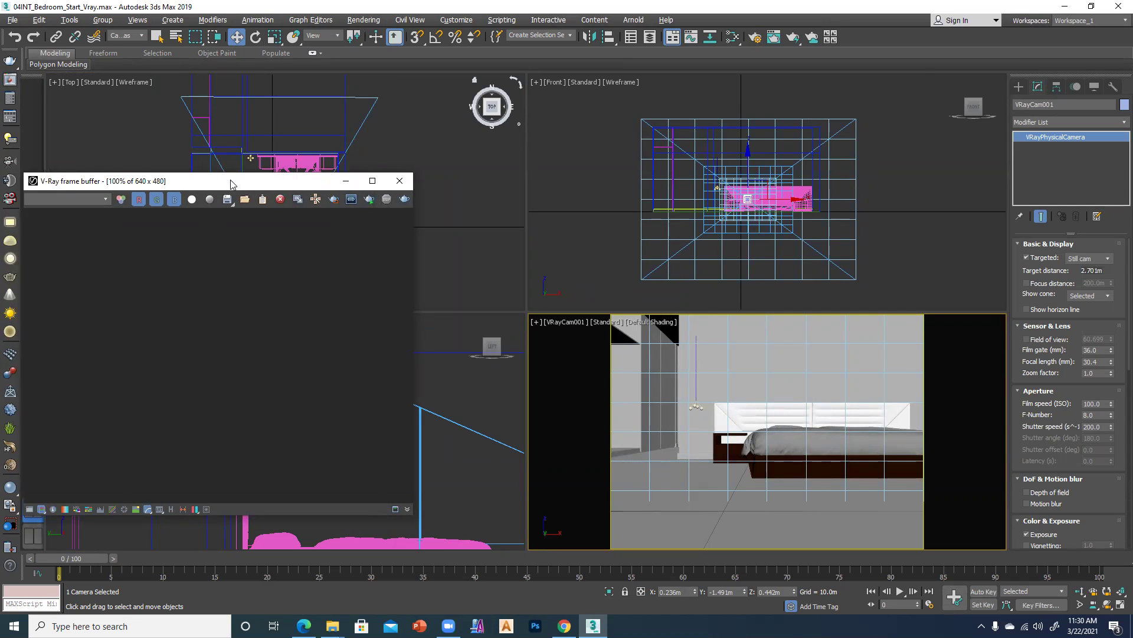
{"action": "left_click_drag", "start_coordinate": [215, 185], "coordinate": [297, 154]}
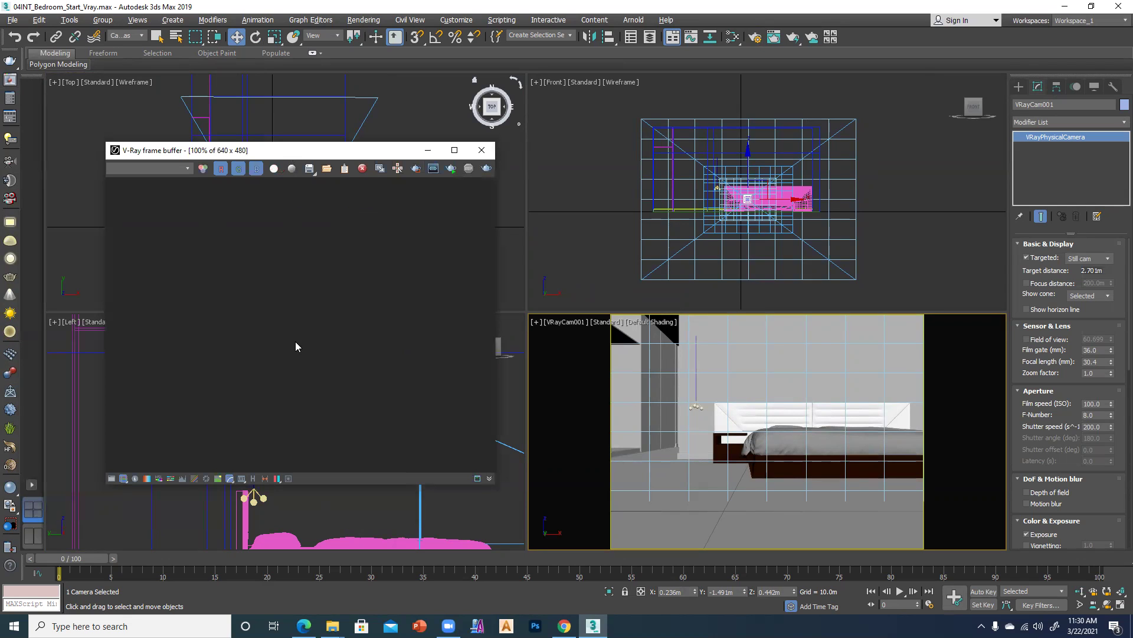
{"action": "left_click", "coordinate": [629, 382]}
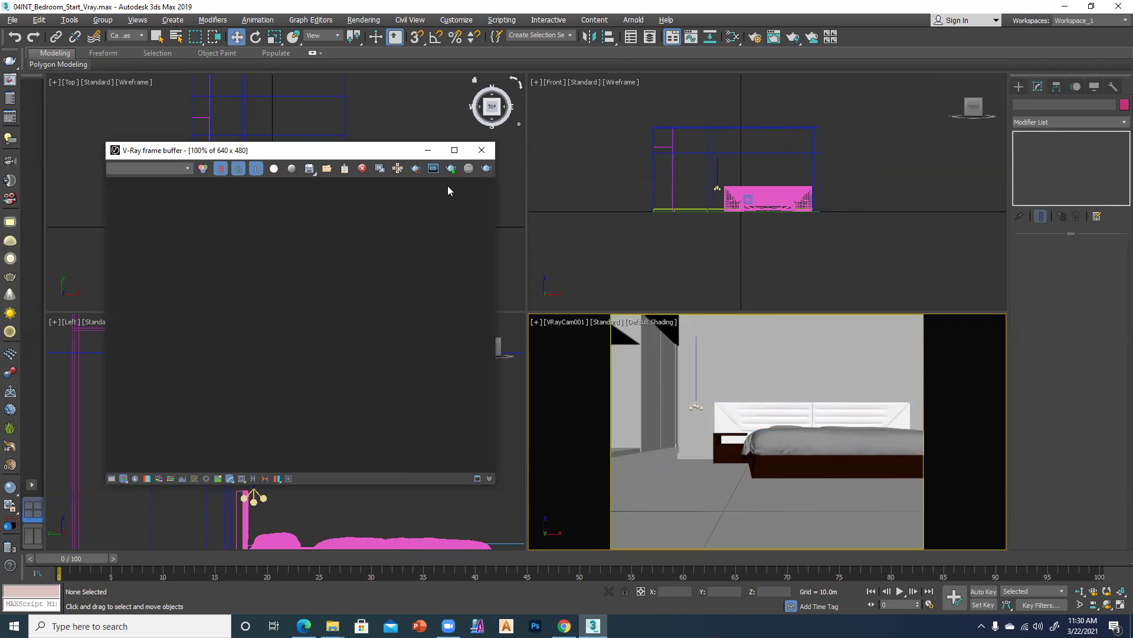
{"action": "key", "text": "shift+q"}
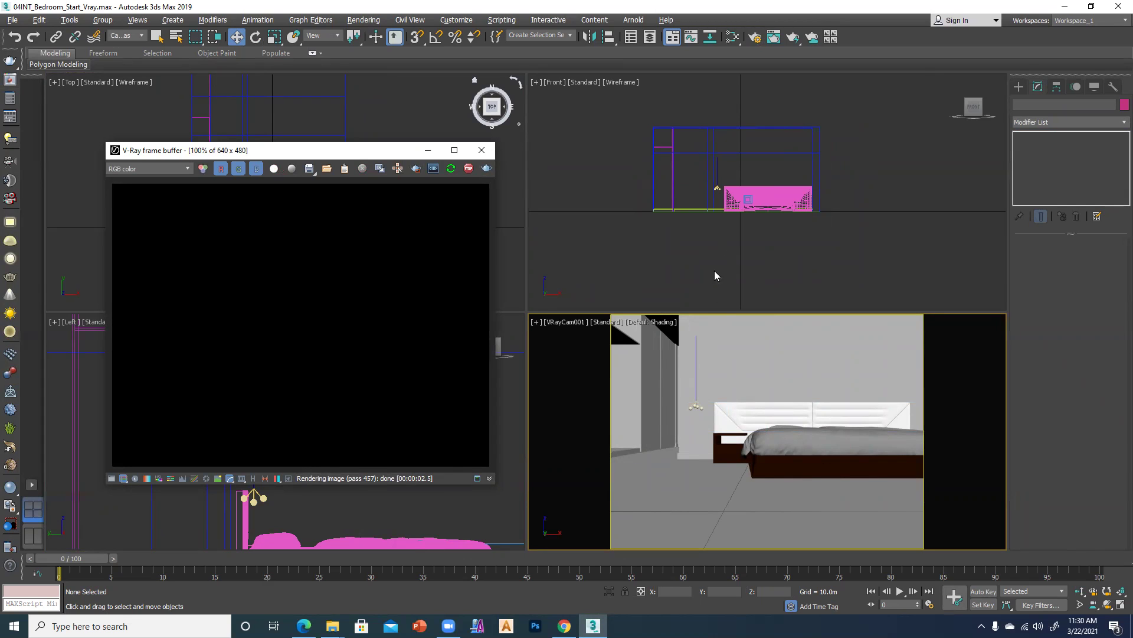
Assign a VRaySky map as the scene's environment map and close the V-Ray frame buffer
{"action": "left_click", "coordinate": [732, 361]}
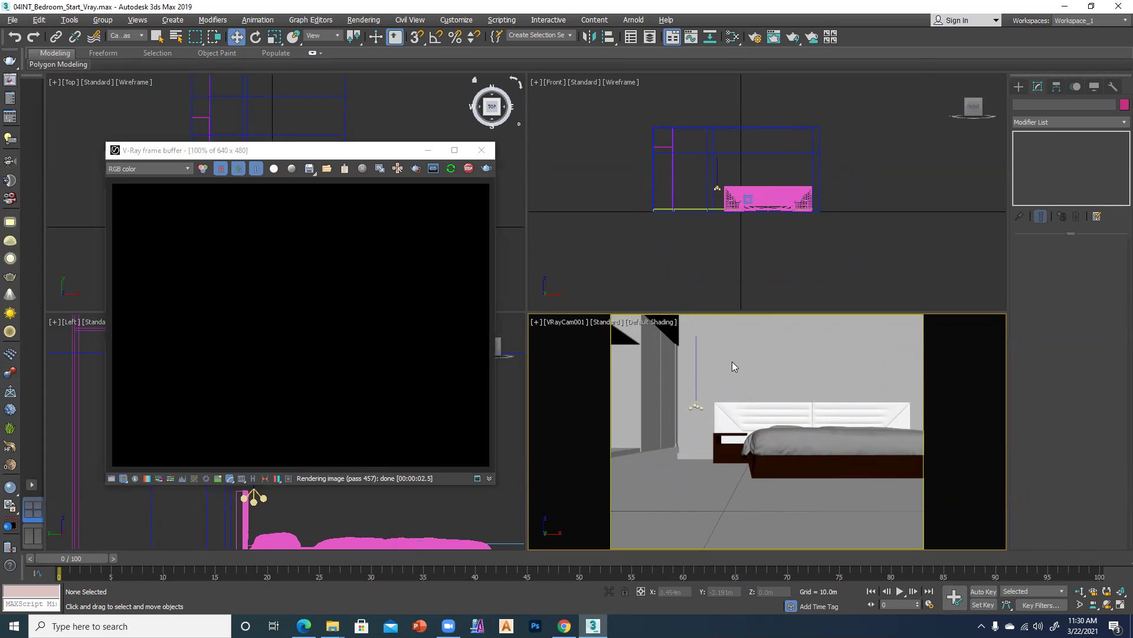
{"action": "key", "text": "8"}
{"action": "left_click", "coordinate": [929, 182]}
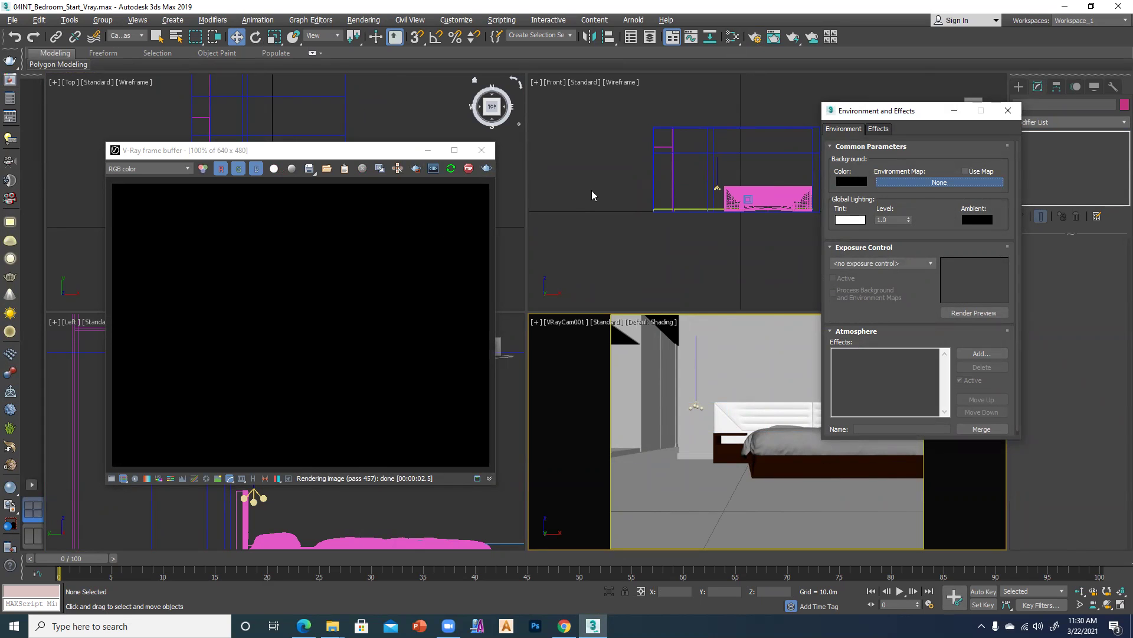
{"action": "left_click", "coordinate": [939, 182]}
{"action": "scroll", "coordinate": [616, 404], "scroll_direction": "down", "scroll_amount": 1}
{"action": "scroll", "coordinate": [637, 398], "scroll_direction": "down", "scroll_amount": 10}
{"action": "scroll", "coordinate": [637, 399], "scroll_direction": "down", "scroll_amount": 5}
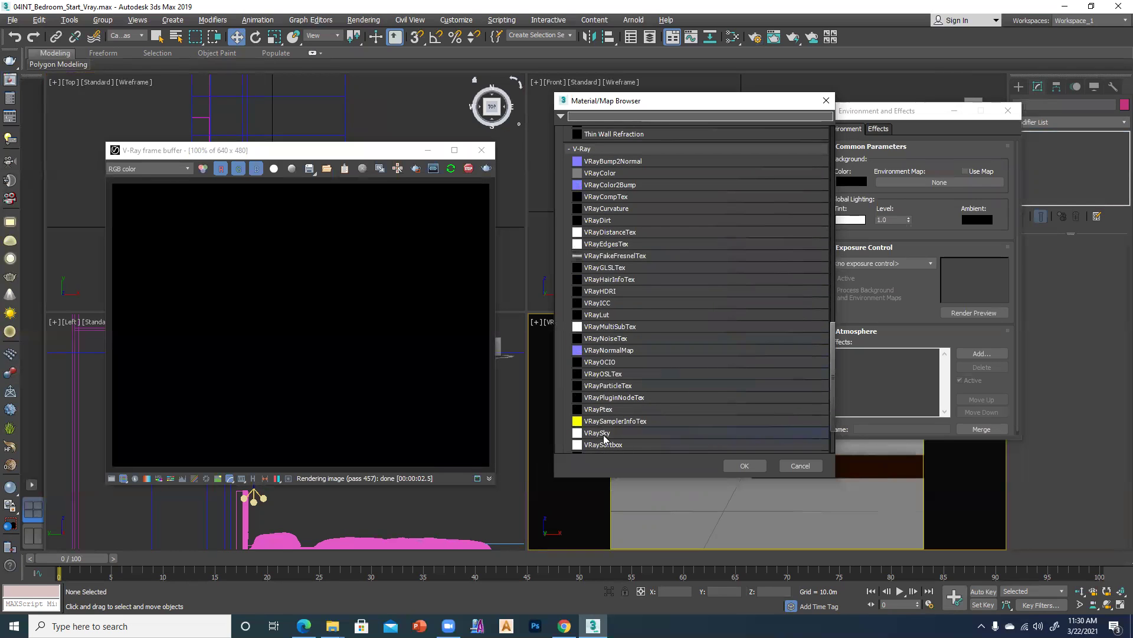
{"action": "double_click", "coordinate": [603, 433]}
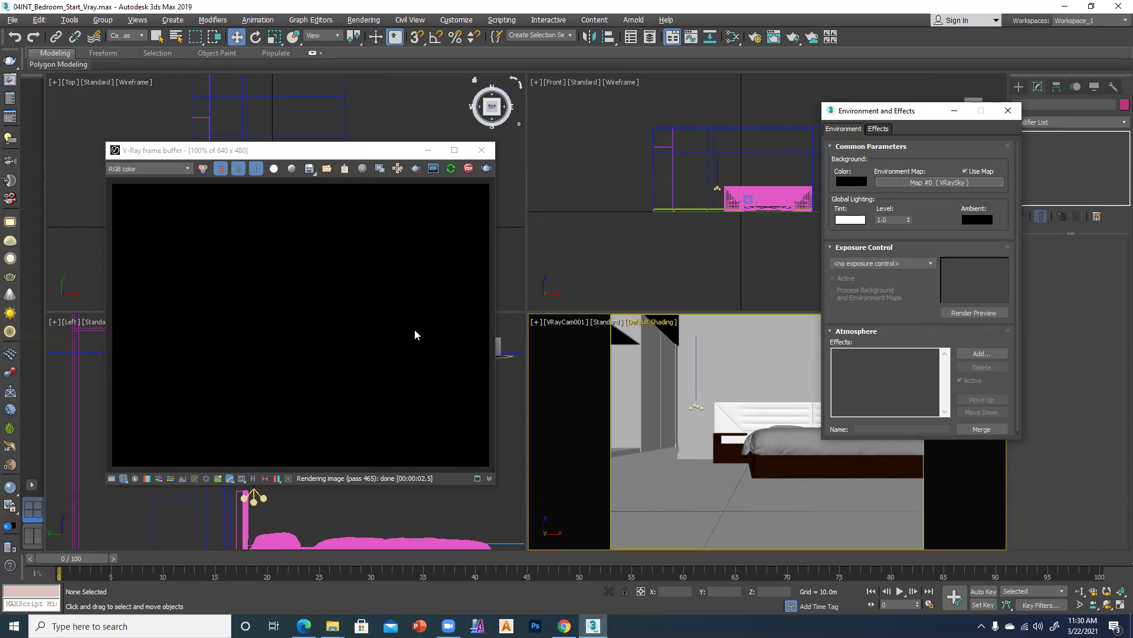
{"action": "left_click", "coordinate": [481, 151]}
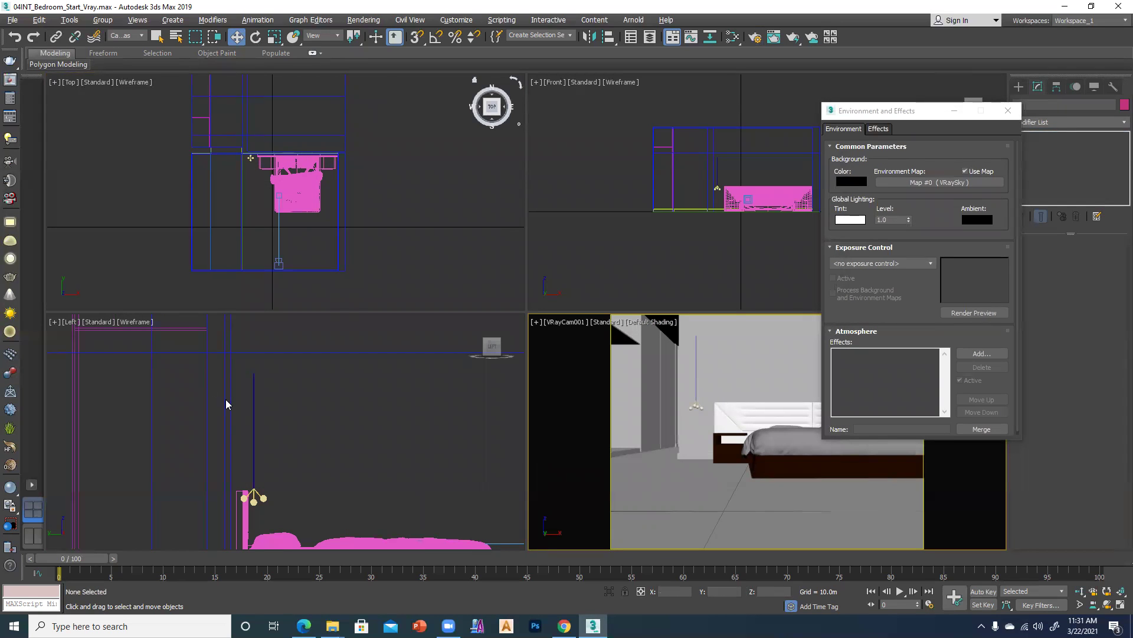
Open the Slate Material Editor and delete the existing material node from View1
{"action": "left_click", "coordinate": [710, 144]}
{"action": "key", "text": "m"}
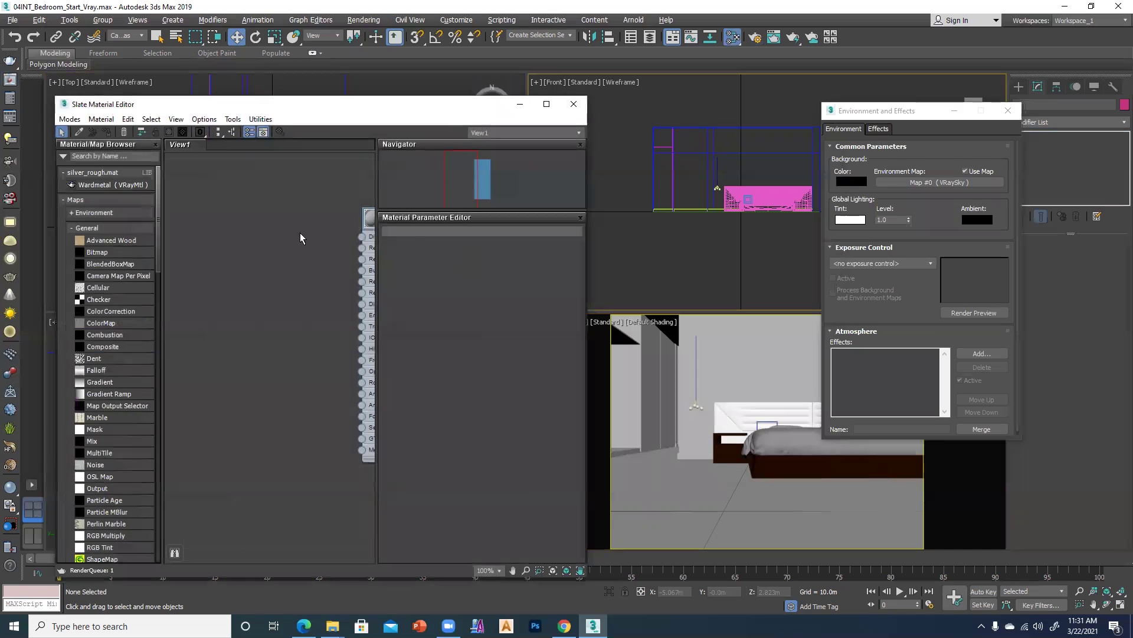
{"action": "scroll", "coordinate": [300, 234], "scroll_direction": "down", "scroll_amount": 4}
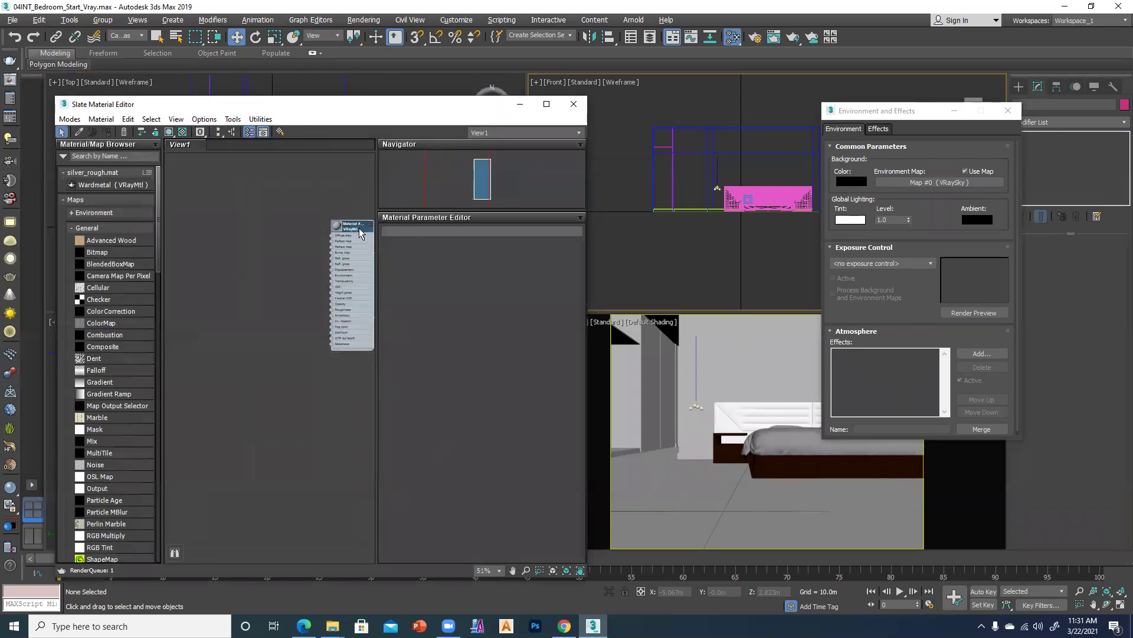
{"action": "left_click_drag", "start_coordinate": [359, 228], "coordinate": [271, 198]}
{"action": "key", "text": "Delete"}
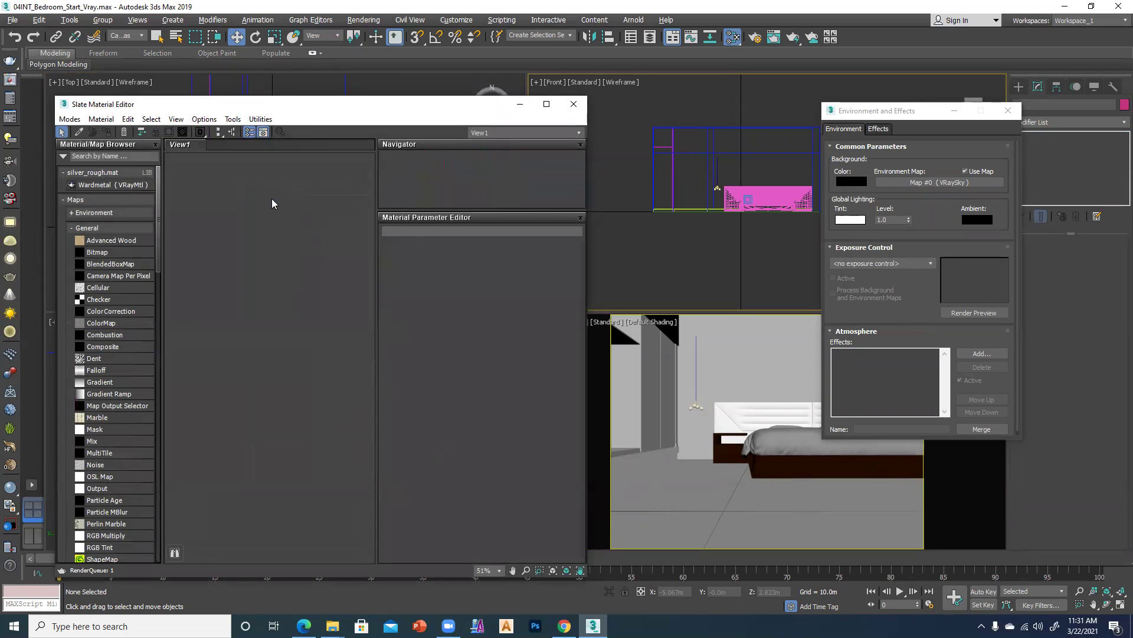
Bring the VRaySky environment map into the material editor as an instance and enable its specify sun node option
{"action": "left_click_drag", "start_coordinate": [950, 181], "coordinate": [261, 248]}
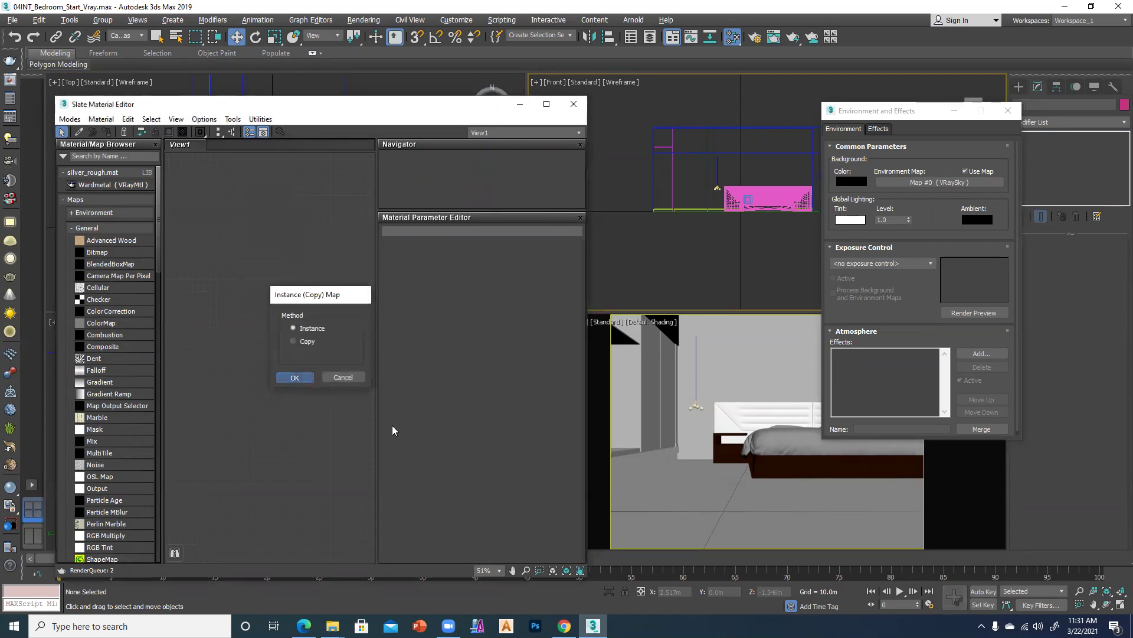
{"action": "key", "text": "Return"}
{"action": "double_click", "coordinate": [255, 255]}
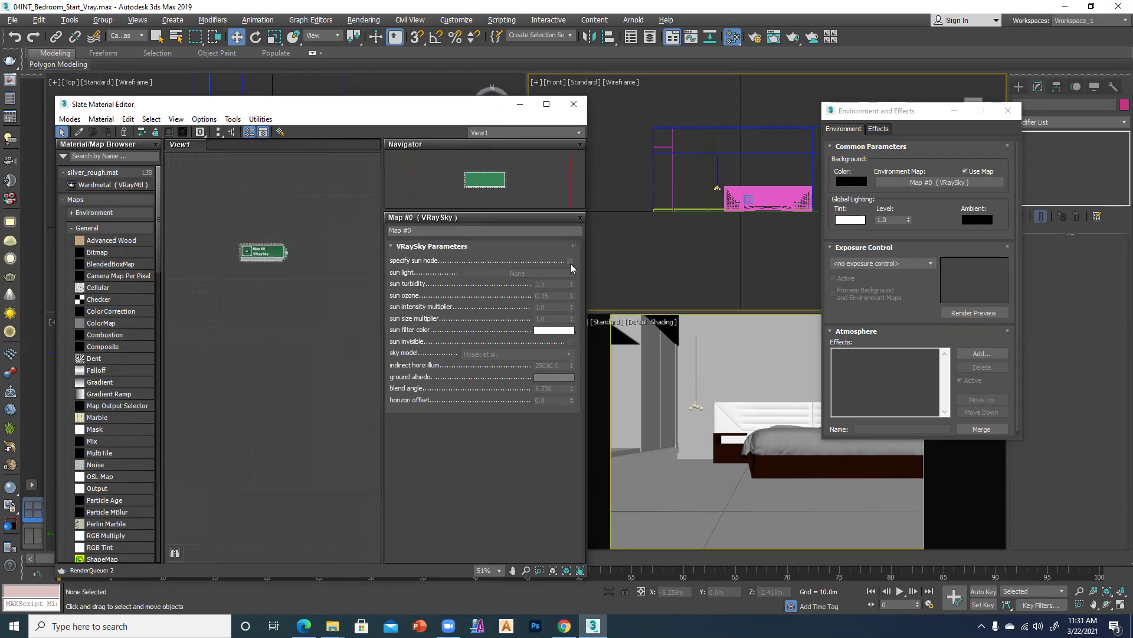
{"action": "left_click", "coordinate": [570, 261]}
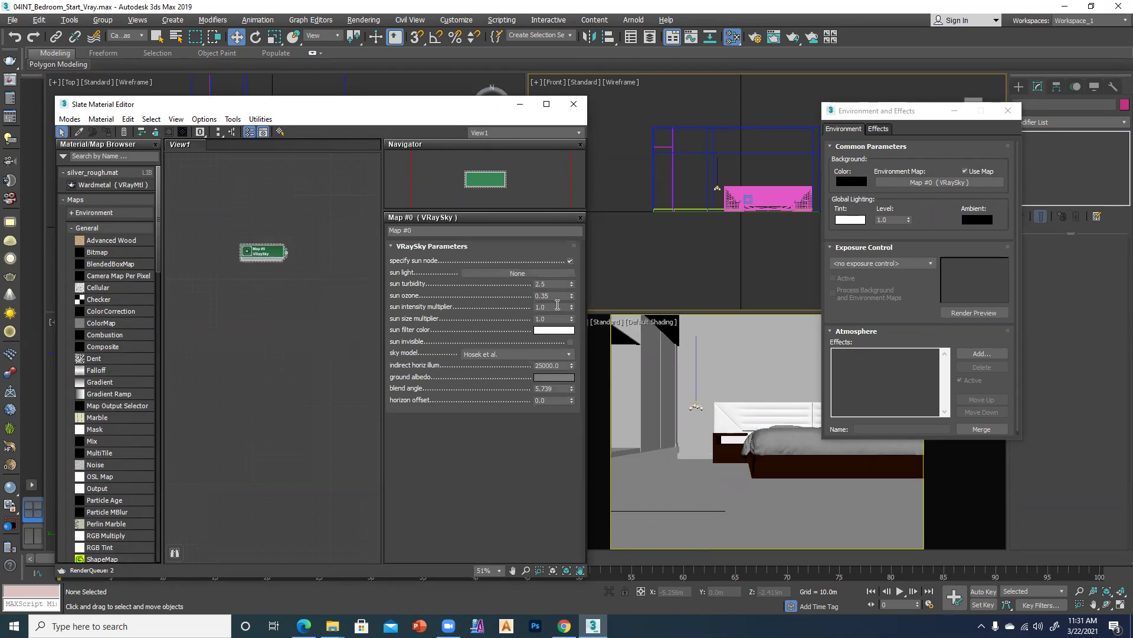
Test-render the VRayCam001 view with the VRaySky lighting, cancel the rendering, and close the frame buffer and material editor
{"action": "left_click", "coordinate": [729, 394]}
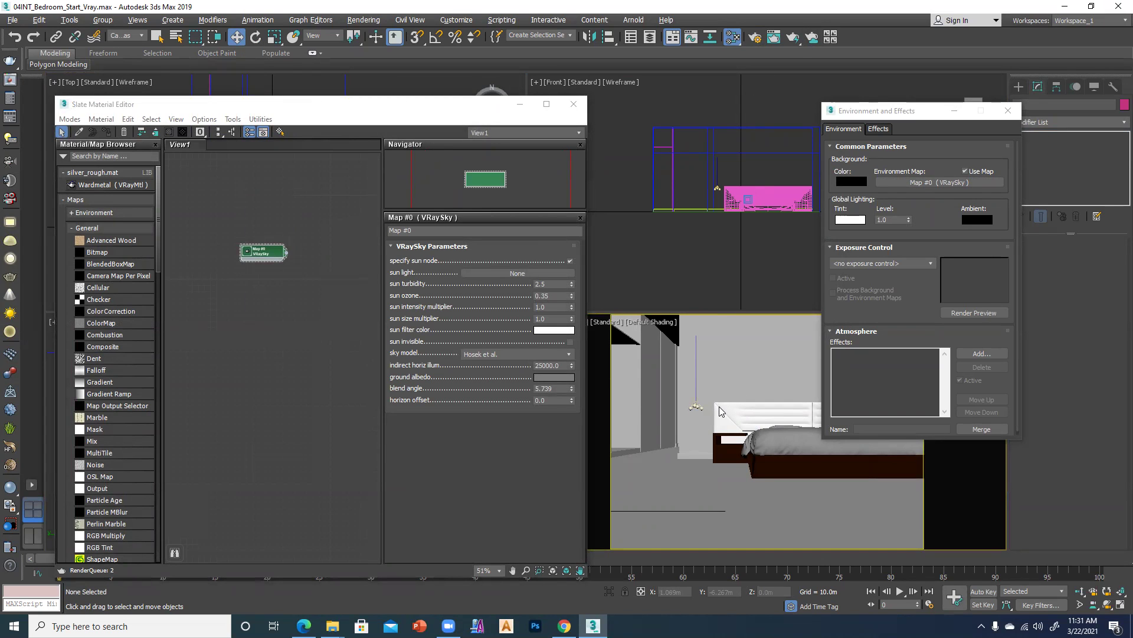
{"action": "key", "text": "shift+q"}
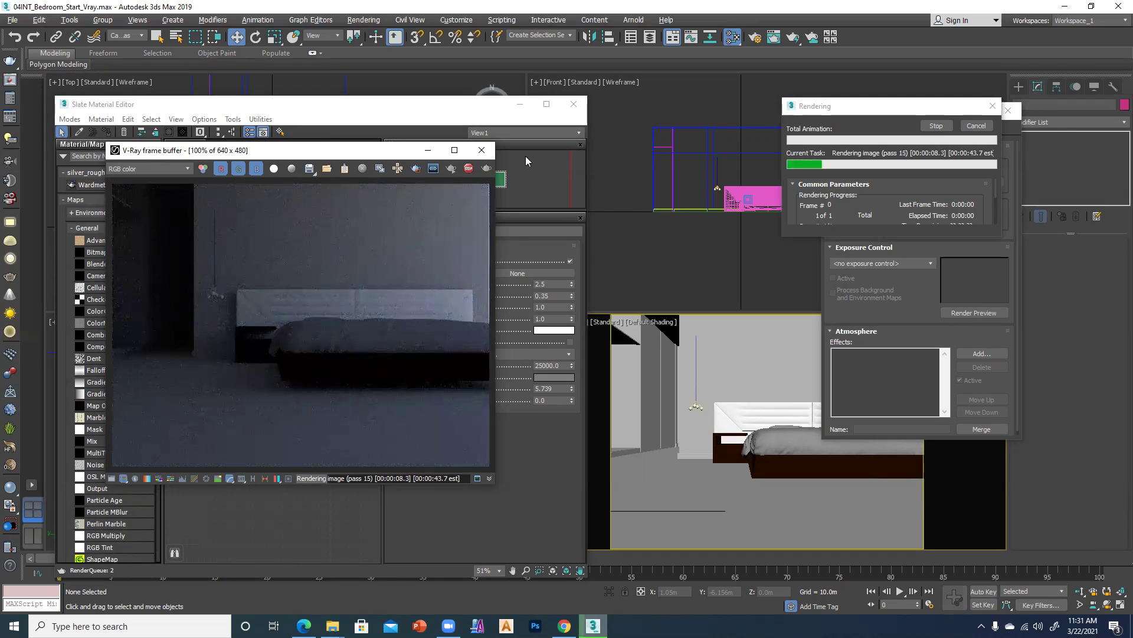
{"action": "left_click", "coordinate": [481, 150]}
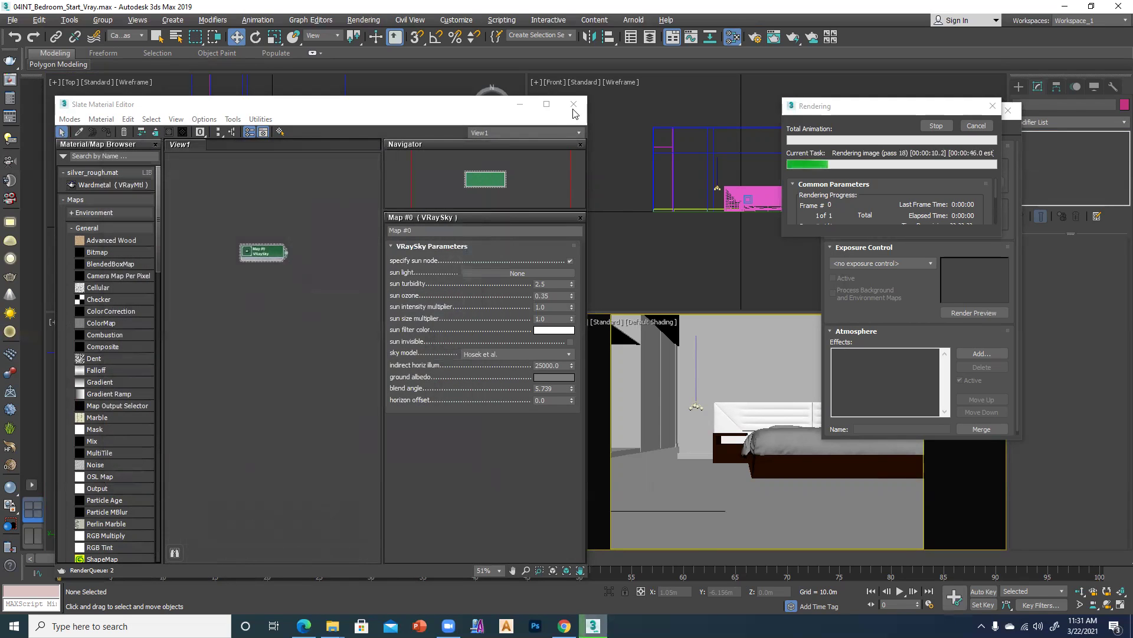
{"action": "left_click", "coordinate": [977, 126]}
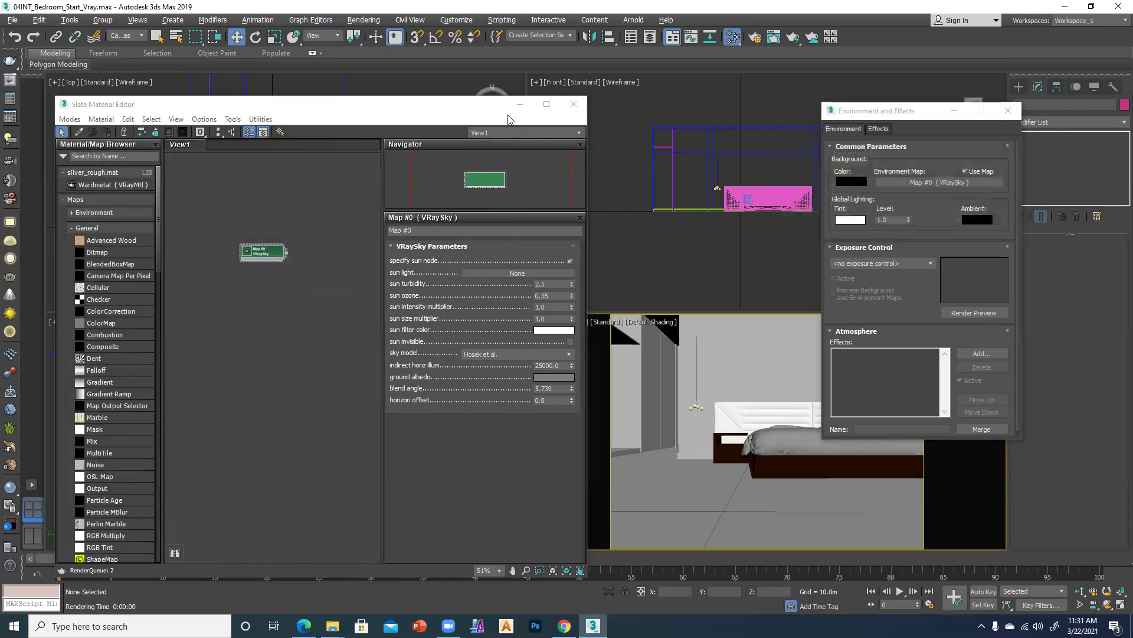
{"action": "left_click", "coordinate": [570, 102]}
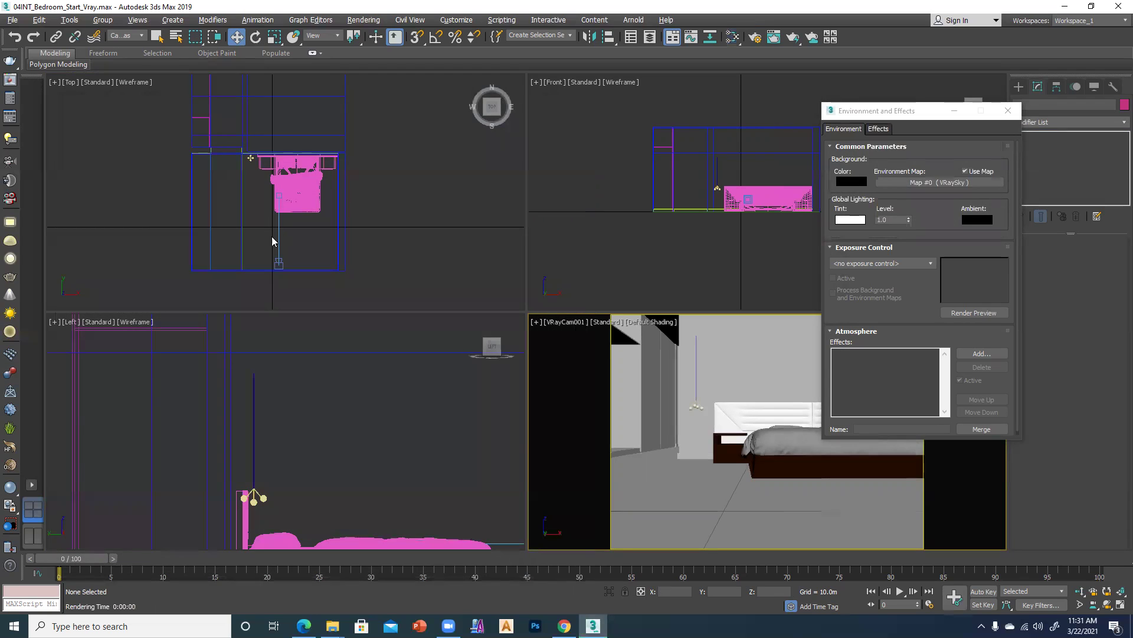
Shift the camera and its target together along X by about -0.113 m, and deselect them
{"action": "left_click", "coordinate": [277, 262]}
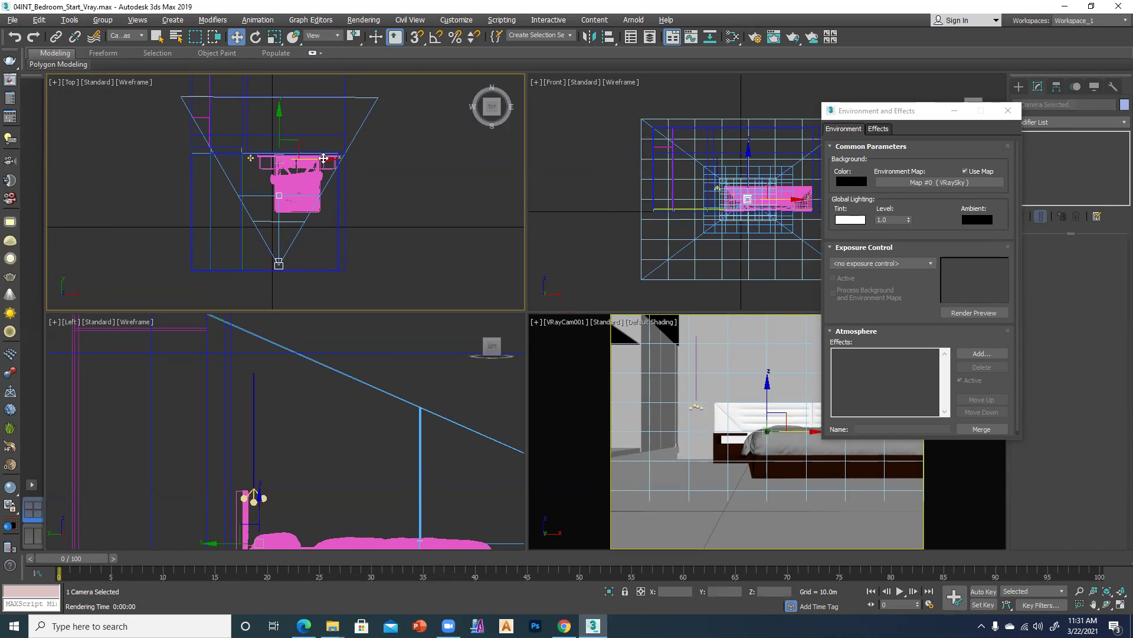
{"action": "left_click_drag", "start_coordinate": [324, 158], "coordinate": [321, 159]}
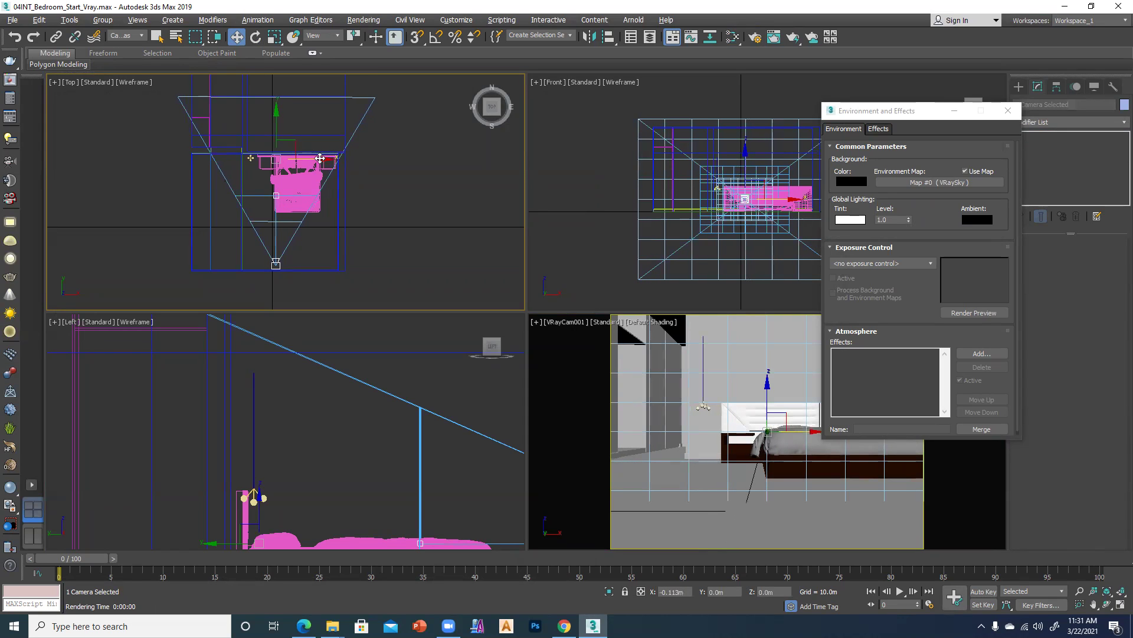
{"action": "left_click", "coordinate": [713, 445]}
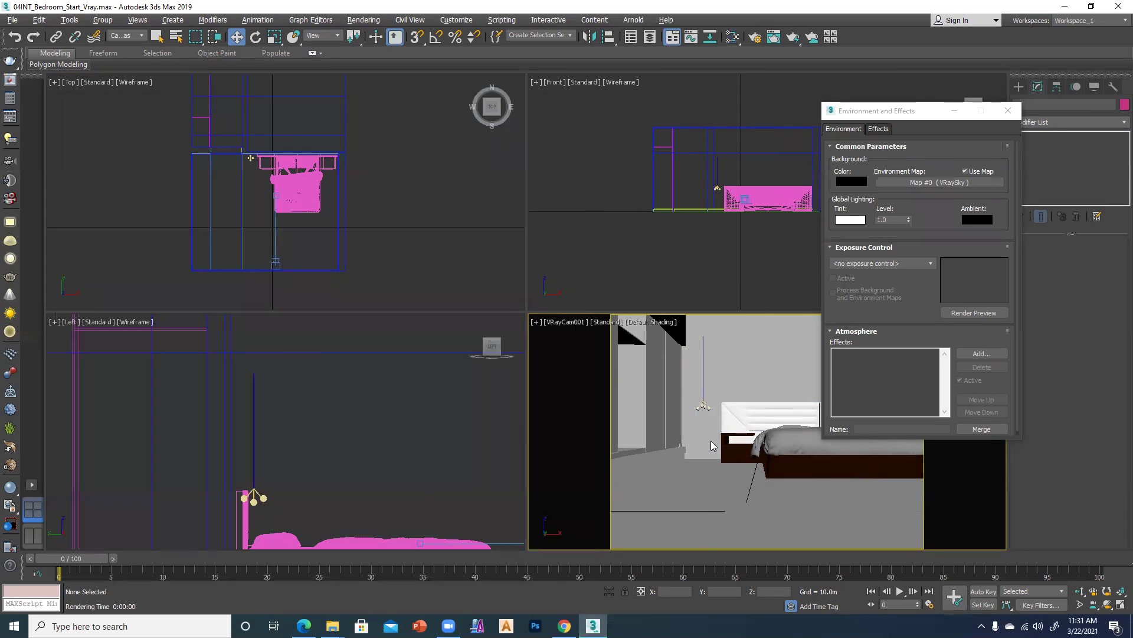
Test-render the VRayCam001 view from the shifted camera position and close the frame buffer
{"action": "left_click", "coordinate": [12, 78]}
{"action": "left_click", "coordinate": [429, 168]}
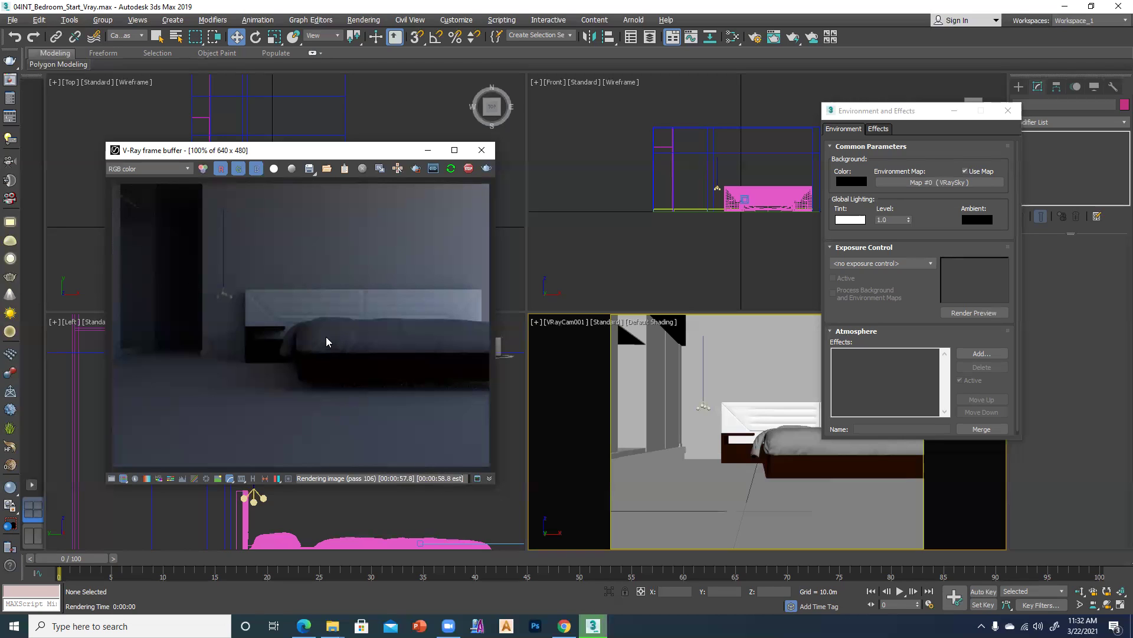
{"action": "left_click", "coordinate": [482, 155]}
{"action": "left_click", "coordinate": [484, 161]}
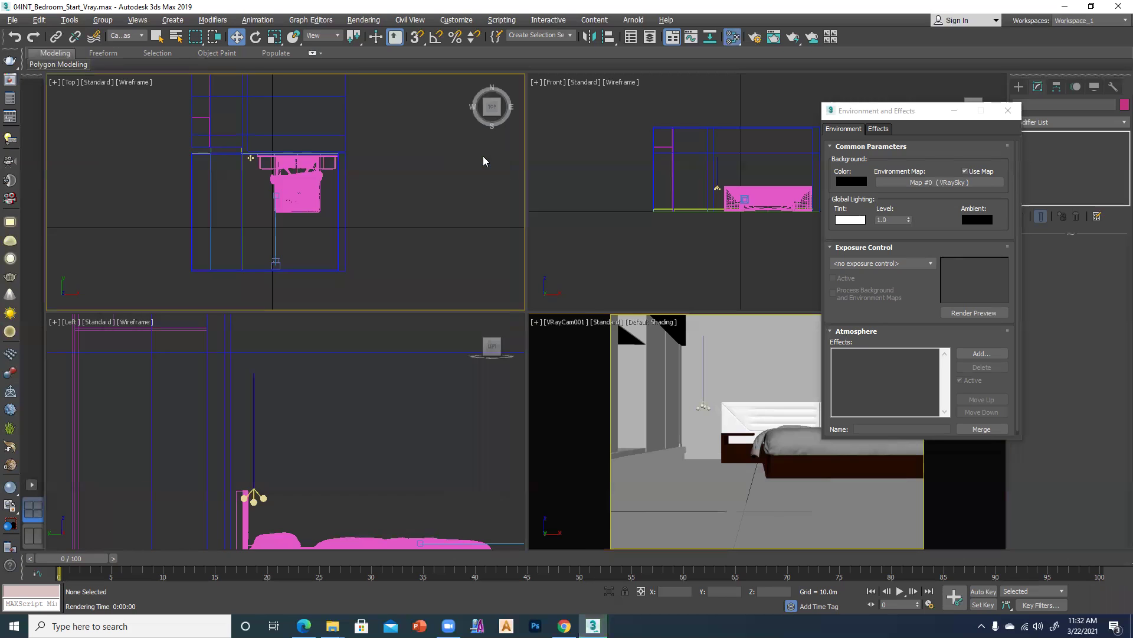
In the material editor, give the VRaySky map a light blue sun filter color and a sun intensity multiplier of 0.7
{"action": "key", "text": "m"}
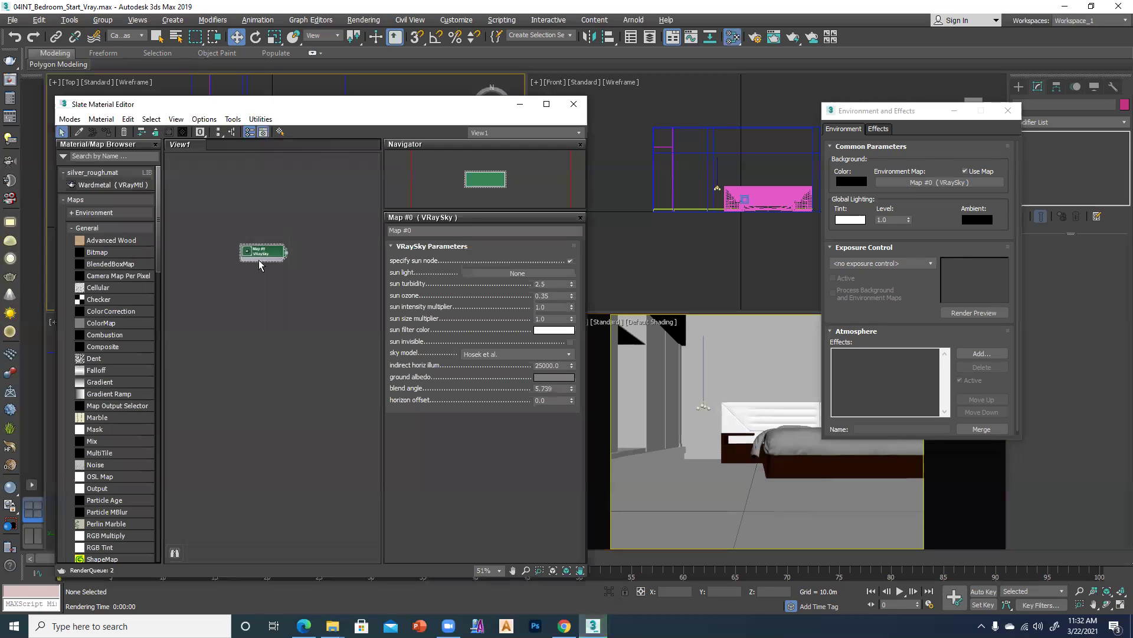
{"action": "left_click", "coordinate": [551, 330]}
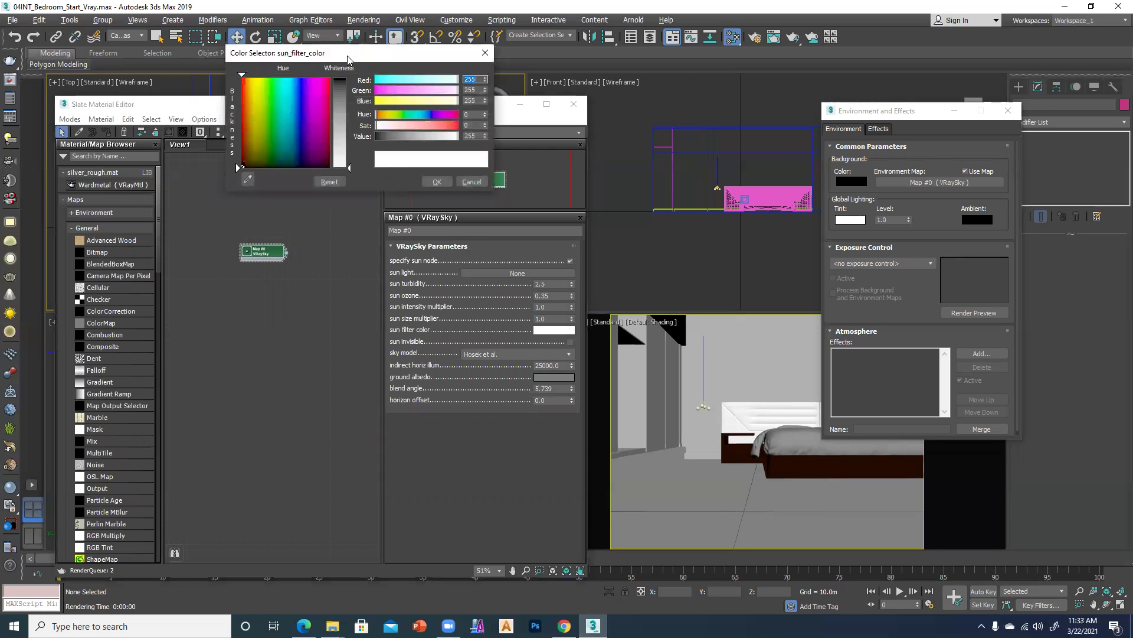
{"action": "left_click_drag", "start_coordinate": [290, 94], "coordinate": [293, 86]}
{"action": "left_click_drag", "start_coordinate": [349, 169], "coordinate": [349, 93]}
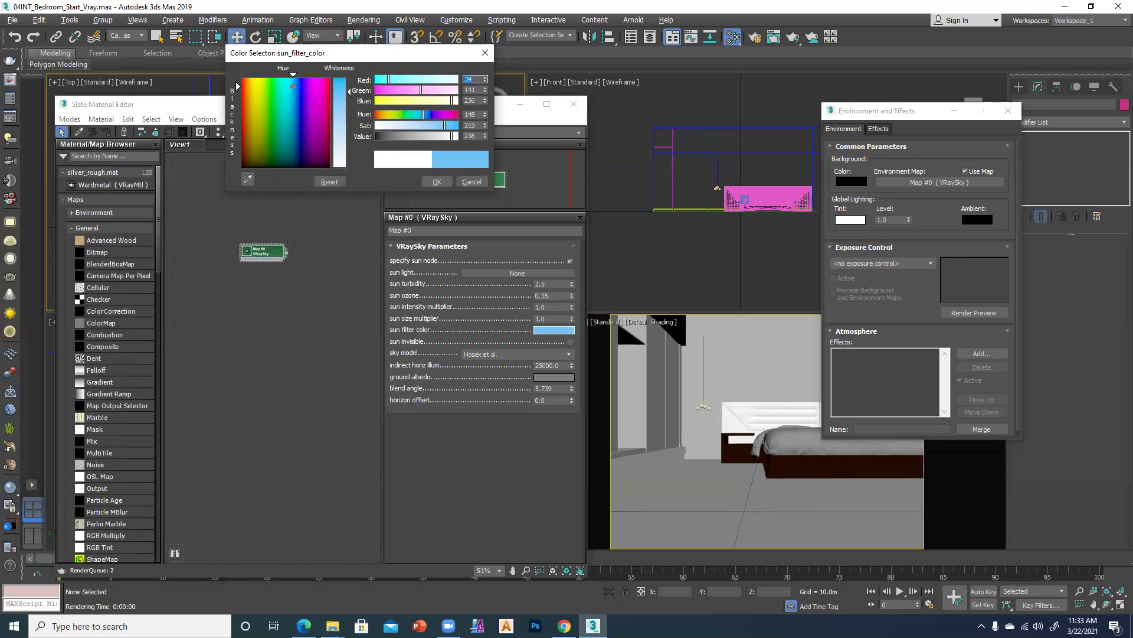
{"action": "left_click", "coordinate": [431, 182]}
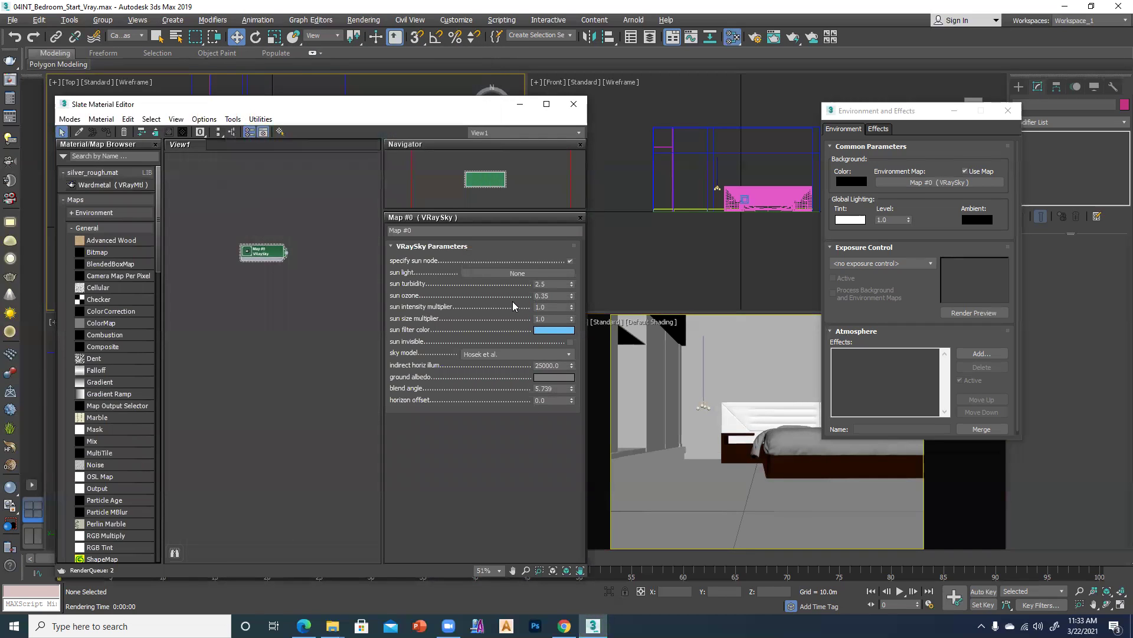
{"action": "left_click_drag", "start_coordinate": [548, 308], "coordinate": [504, 310]}
{"action": "type", "text": ".7"}
Test-render the VRayCam001 view with the bluish sky, and close the frame buffer, material editor and environment settings
{"action": "left_click", "coordinate": [657, 426]}
{"action": "key", "text": "shift+q"}
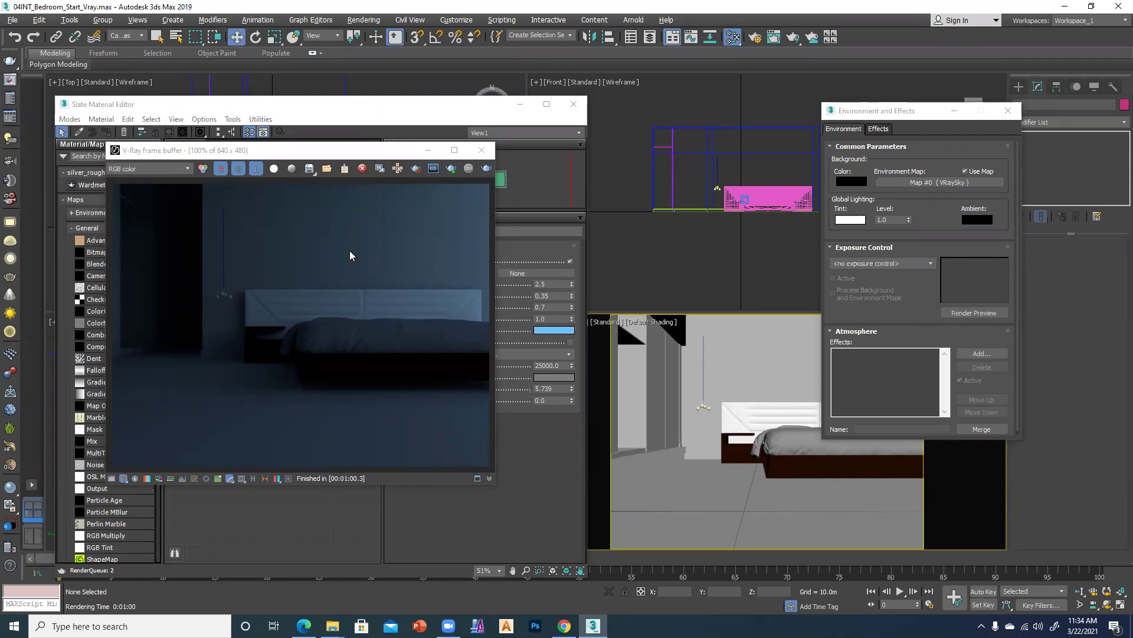
{"action": "left_click", "coordinate": [482, 150]}
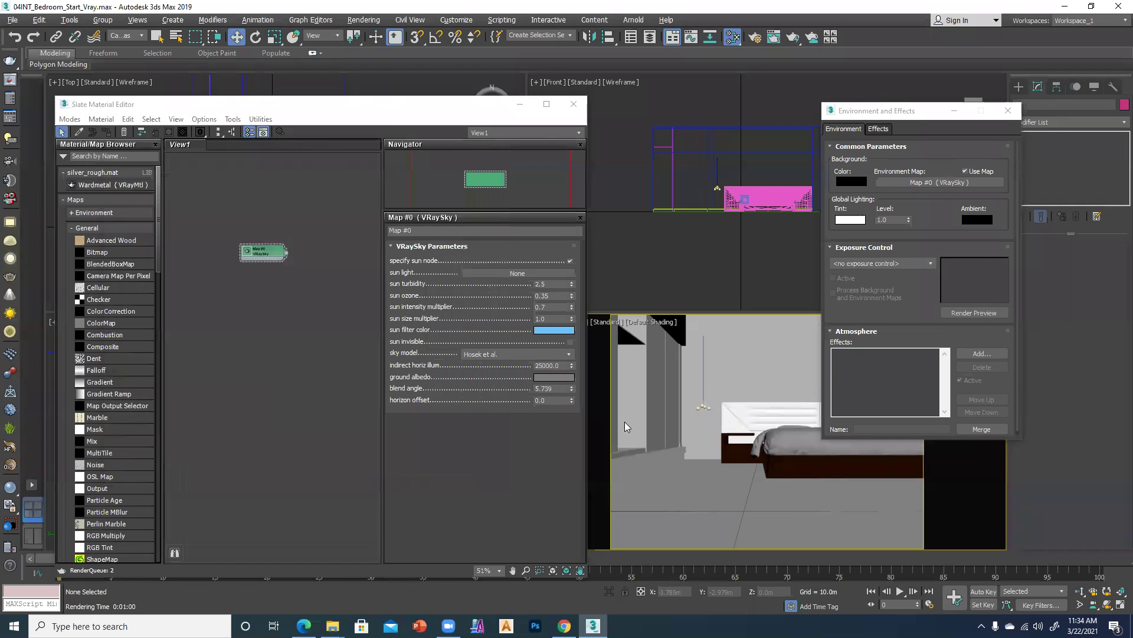
{"action": "left_click", "coordinate": [573, 104]}
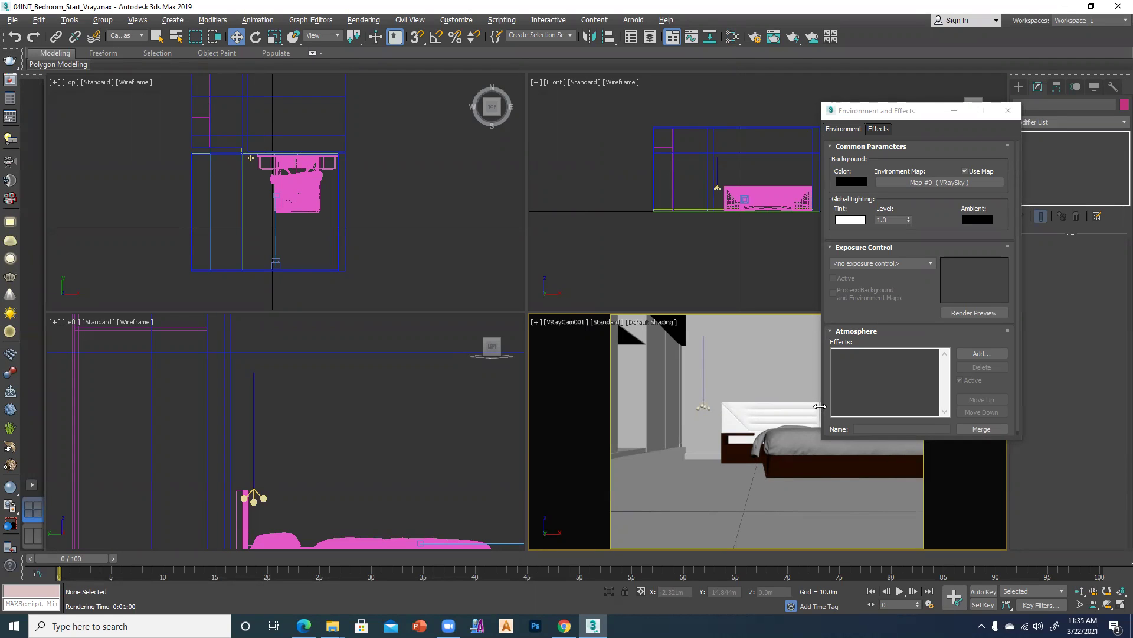
{"action": "left_click", "coordinate": [1008, 110]}
Create a Sphere-type VRayLight in the Top view, centred on the pendant lamp's -X globe and slightly smaller than the globe
{"action": "left_click", "coordinate": [389, 221]}
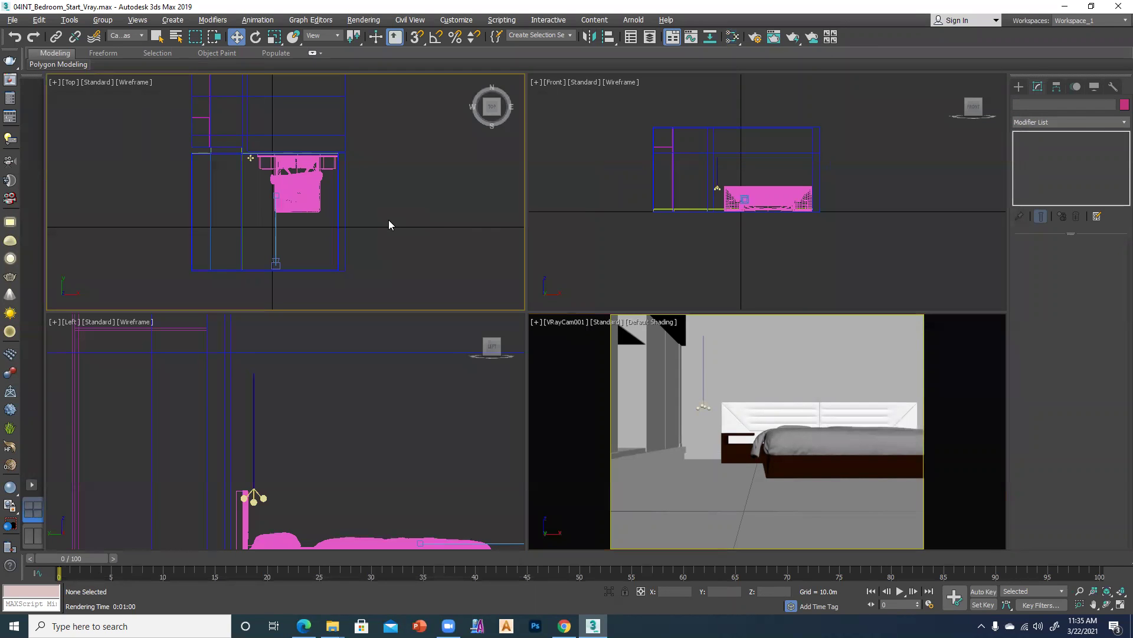
{"action": "key", "text": "alt+w"}
{"action": "scroll", "coordinate": [460, 253], "scroll_direction": "up", "scroll_amount": 6}
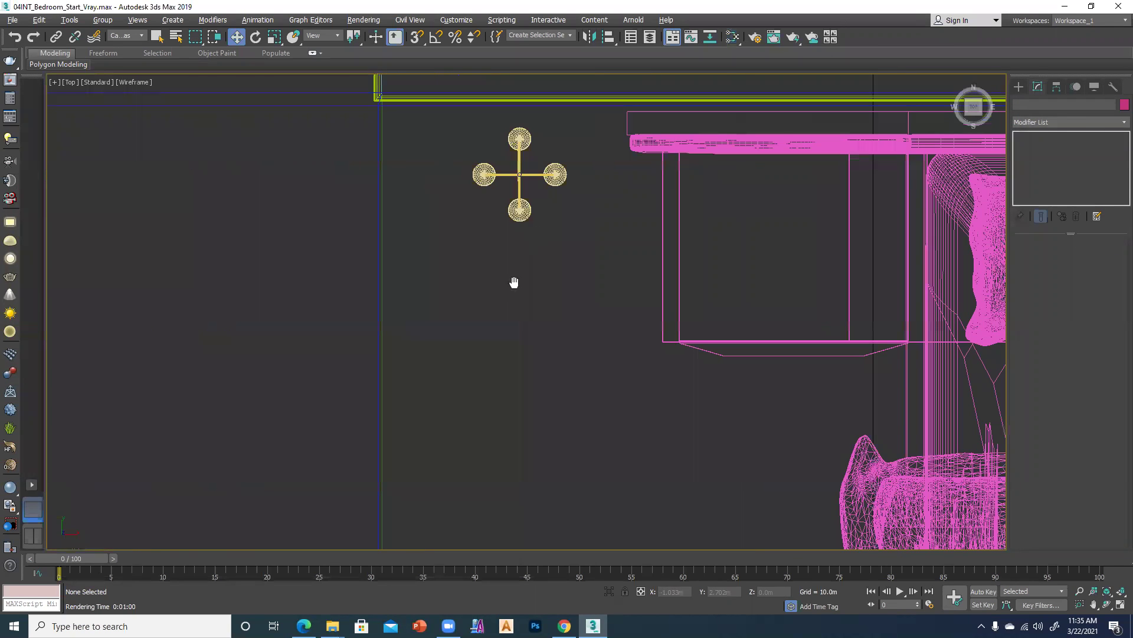
{"action": "middle_click_drag", "start_coordinate": [514, 282], "coordinate": [486, 282]}
{"action": "middle_click_drag", "start_coordinate": [500, 144], "coordinate": [495, 242]}
{"action": "scroll", "coordinate": [472, 357], "scroll_direction": "up", "scroll_amount": 6}
{"action": "scroll", "coordinate": [471, 250], "scroll_direction": "down", "scroll_amount": 2}
{"action": "middle_click_drag", "start_coordinate": [487, 292], "coordinate": [505, 298]}
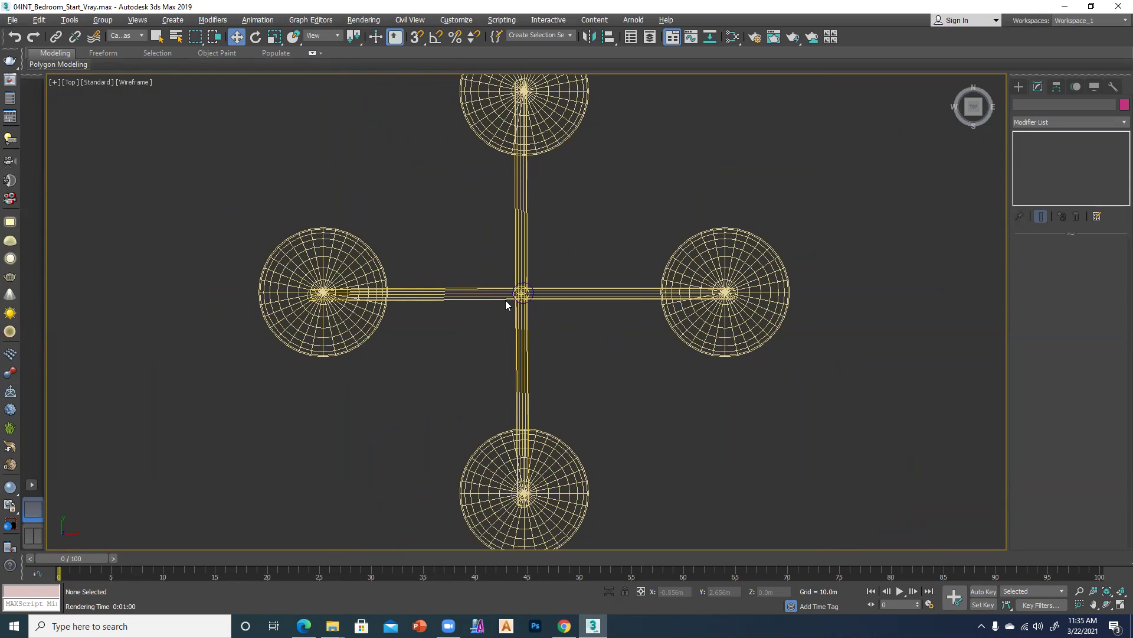
{"action": "left_click", "coordinate": [1019, 87]}
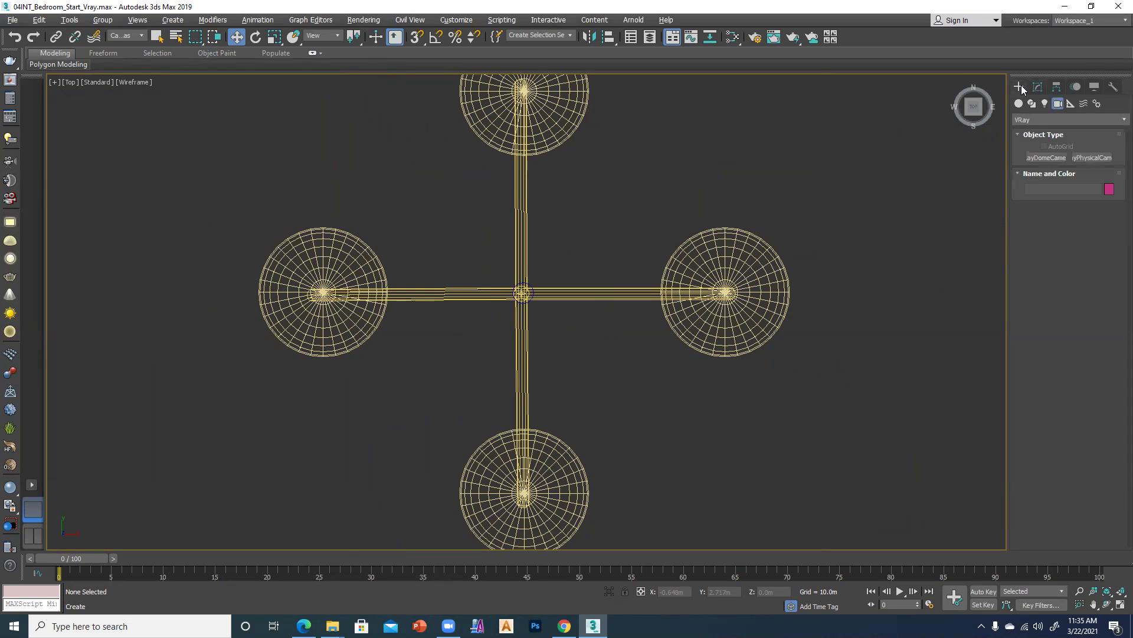
{"action": "left_click", "coordinate": [1058, 103]}
{"action": "left_click", "coordinate": [1051, 120]}
{"action": "left_click", "coordinate": [1044, 103]}
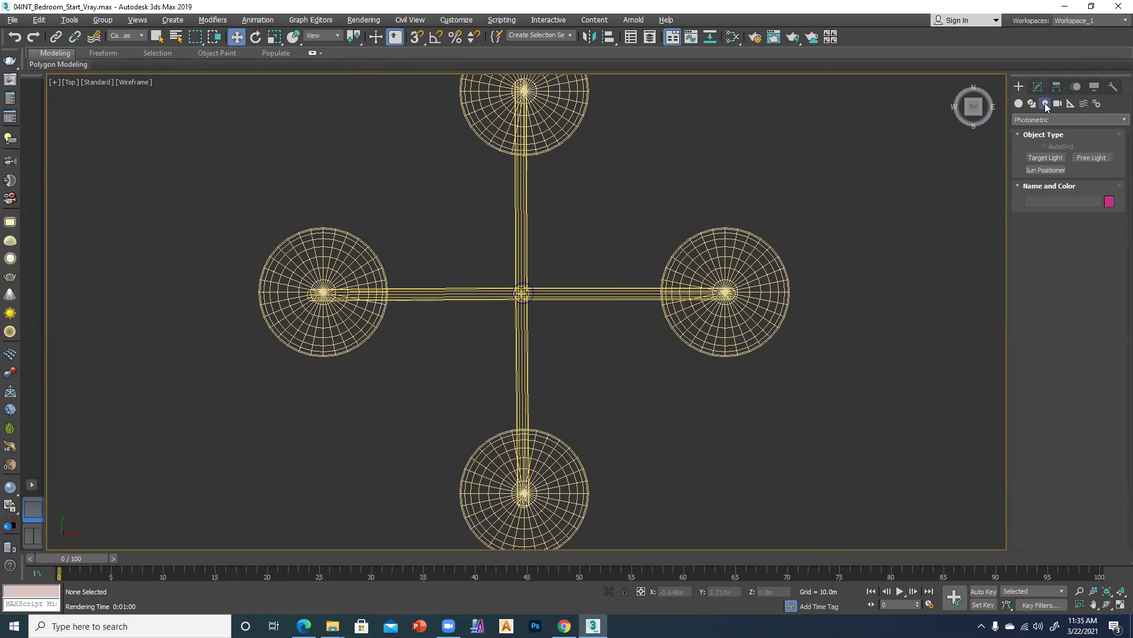
{"action": "left_click", "coordinate": [1048, 119]}
{"action": "left_click", "coordinate": [1022, 154]}
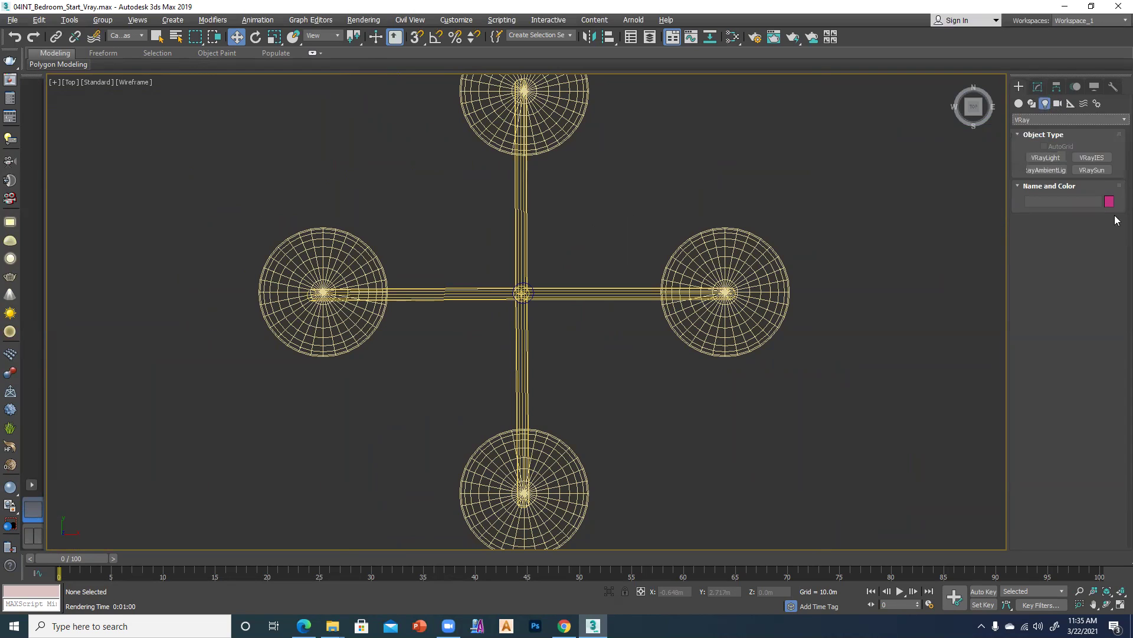
{"action": "left_click", "coordinate": [1046, 157]}
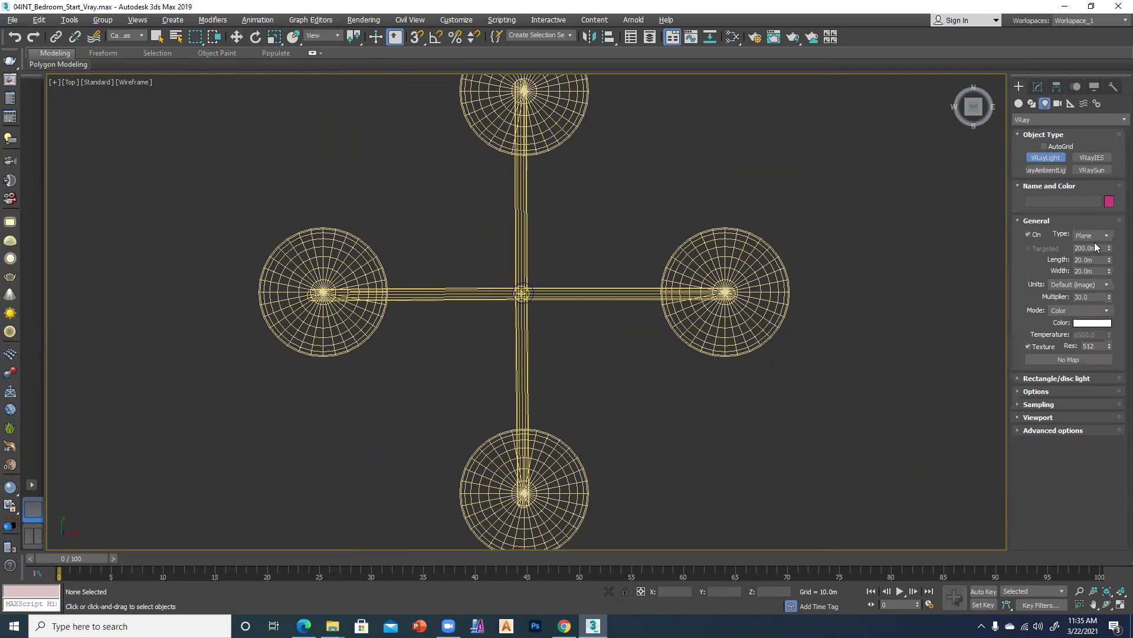
{"action": "left_click", "coordinate": [1093, 236]}
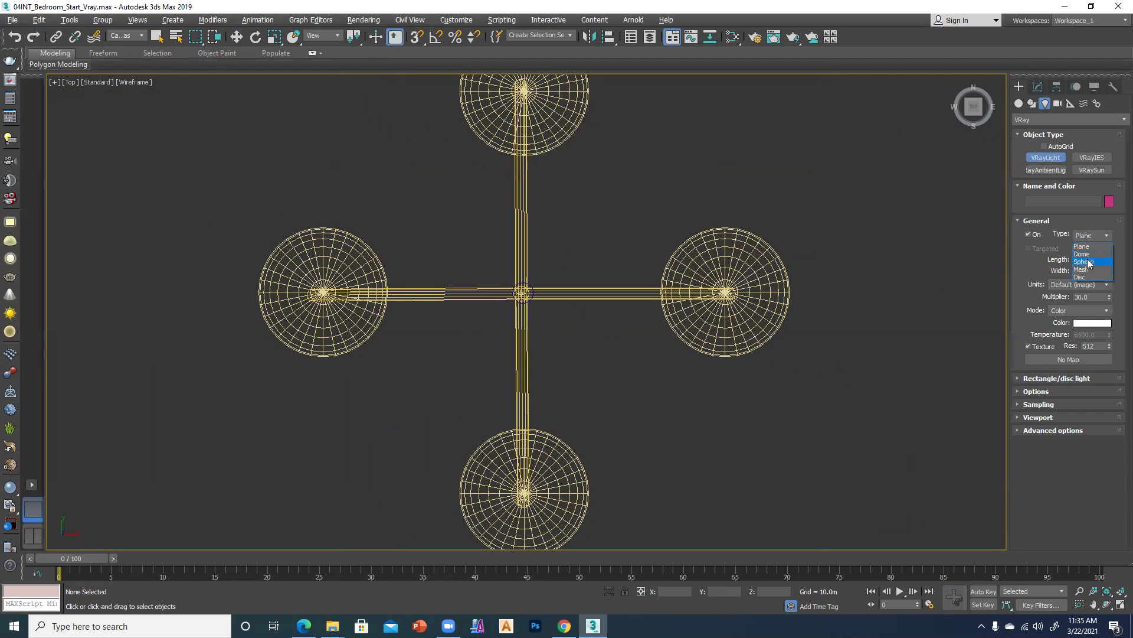
{"action": "left_click", "coordinate": [1086, 262]}
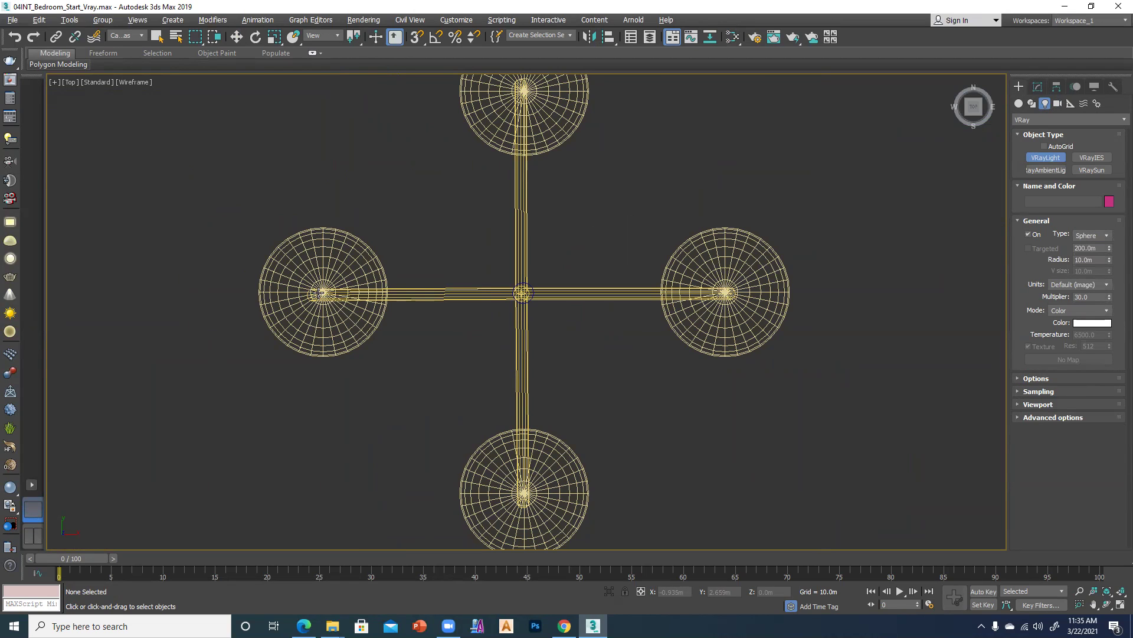
{"action": "left_click", "coordinate": [320, 293]}
{"action": "left_click_drag", "start_coordinate": [339, 315], "coordinate": [355, 332]}
{"action": "key", "text": "e"}
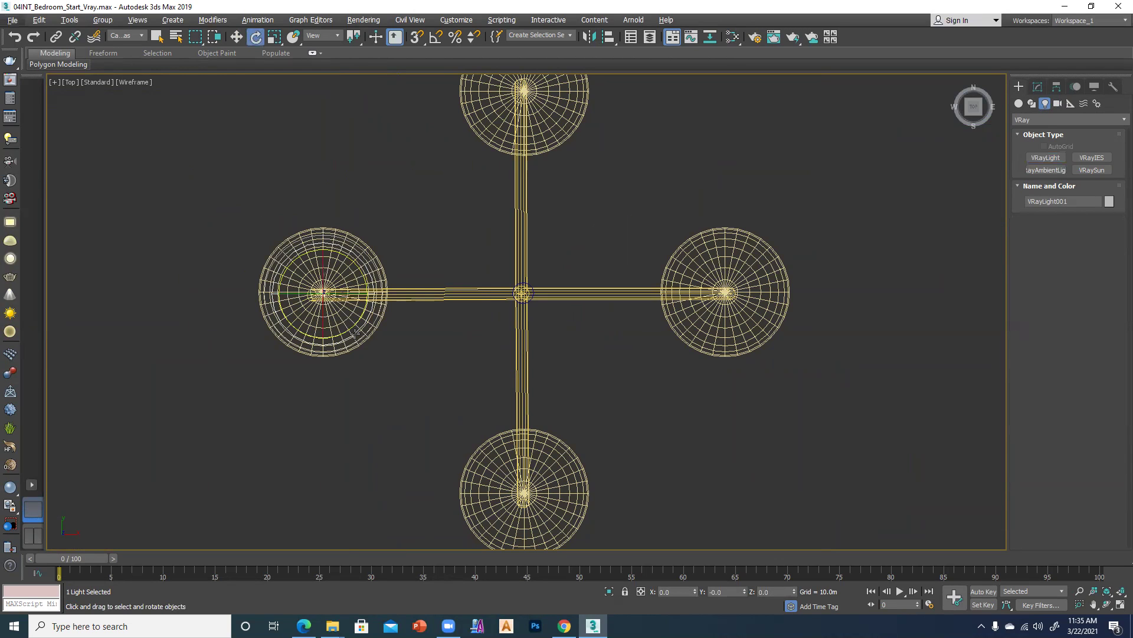
Restrict object selection to Lights and select the new sphere light inside the globe
{"action": "left_click", "coordinate": [361, 455]}
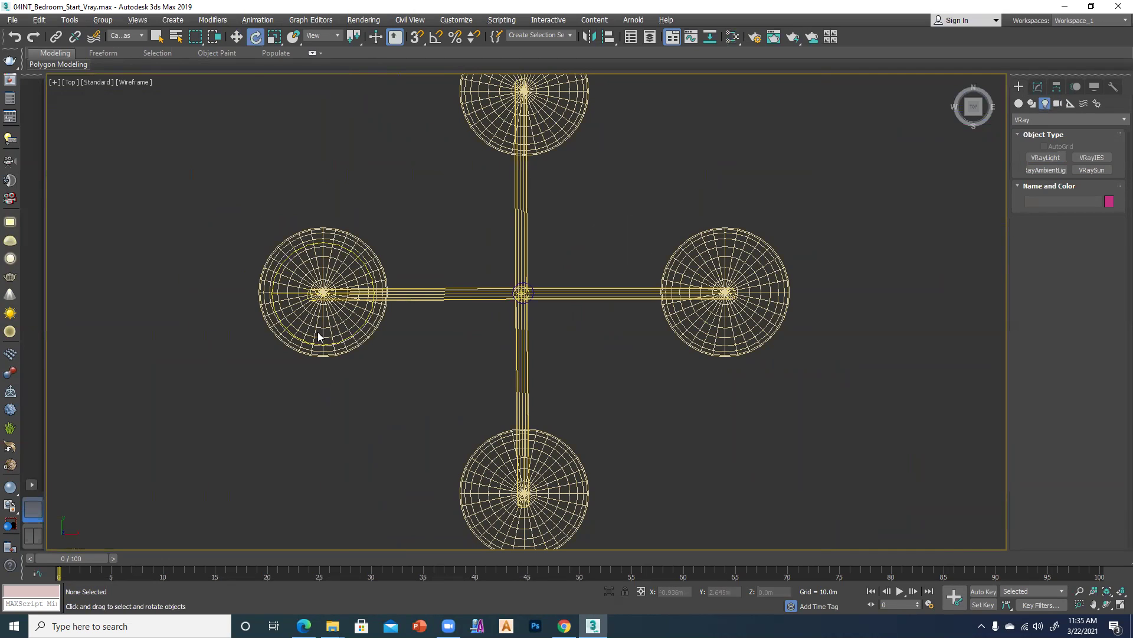
{"action": "left_click", "coordinate": [125, 35]}
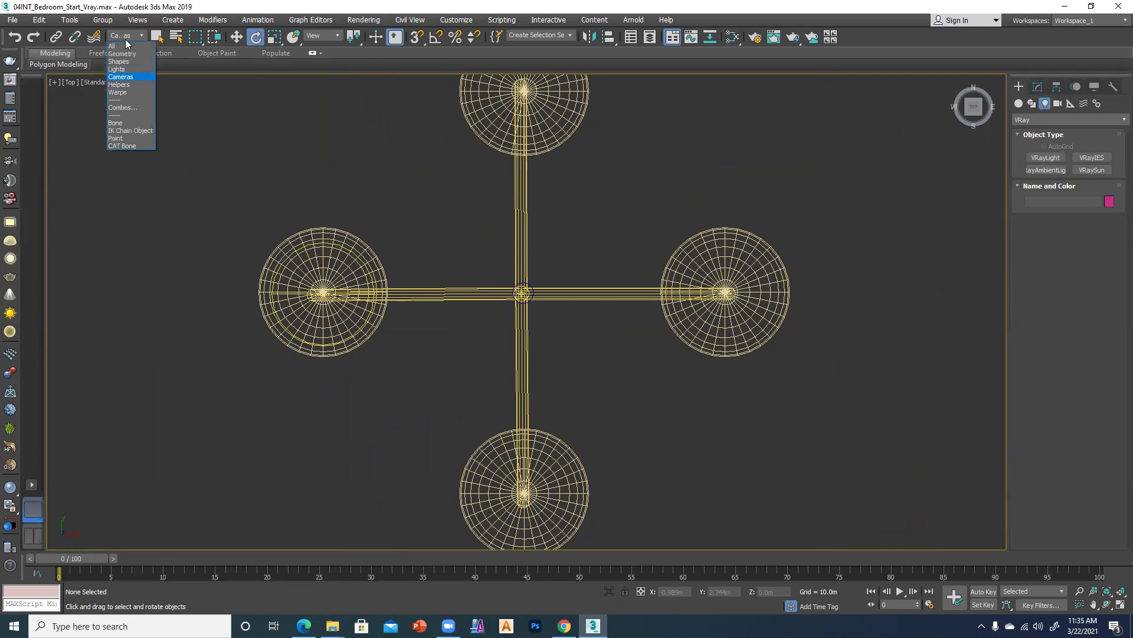
{"action": "left_click", "coordinate": [122, 69]}
{"action": "left_click", "coordinate": [349, 342]}
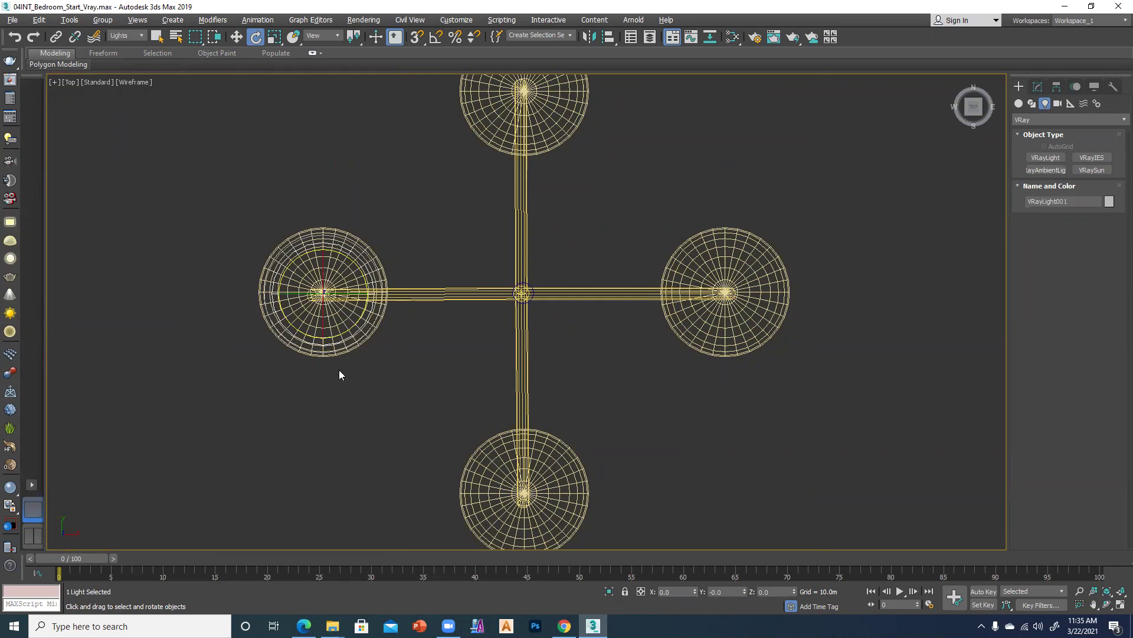
Raise the sphere light in the Left view to about Z 0.802 m so it sits centred inside the pendant's globe
{"action": "key", "text": "alt+w"}
{"action": "key", "text": "w"}
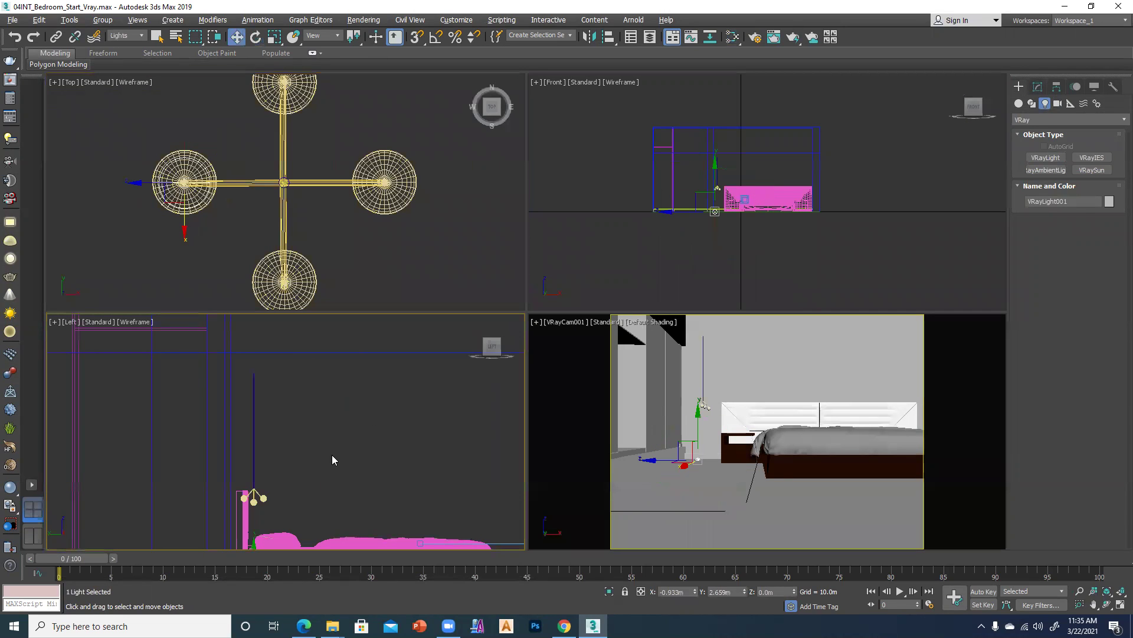
{"action": "key", "text": "z"}
{"action": "scroll", "coordinate": [341, 421], "scroll_direction": "down", "scroll_amount": 12}
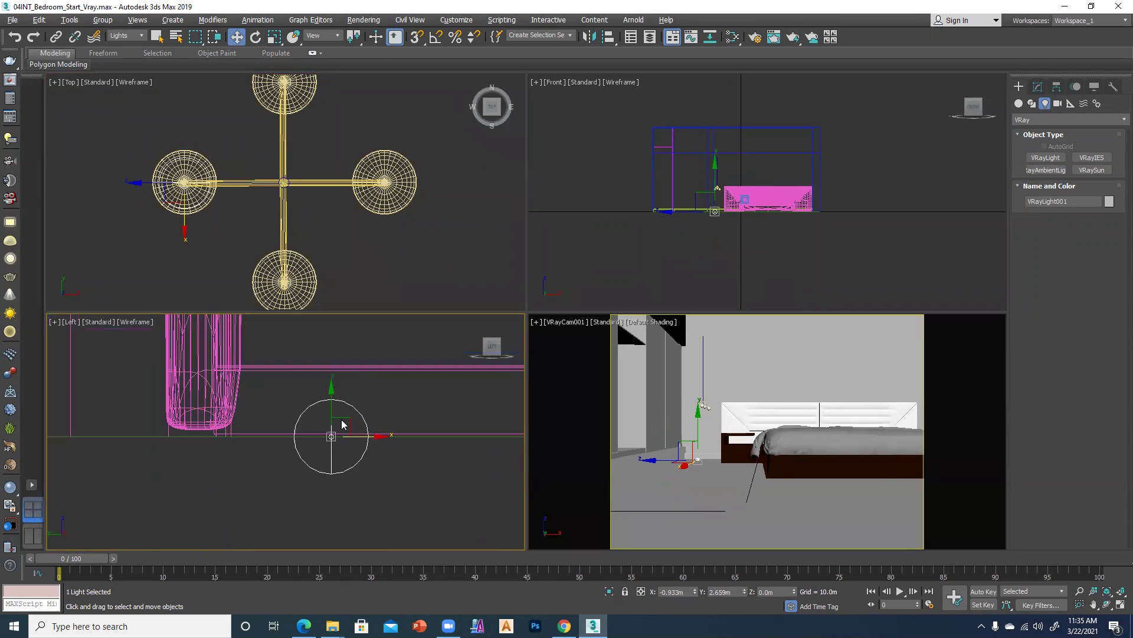
{"action": "left_click_drag", "start_coordinate": [335, 397], "coordinate": [337, 371]}
{"action": "key", "text": "z"}
{"action": "scroll", "coordinate": [340, 436], "scroll_direction": "down", "scroll_amount": 8}
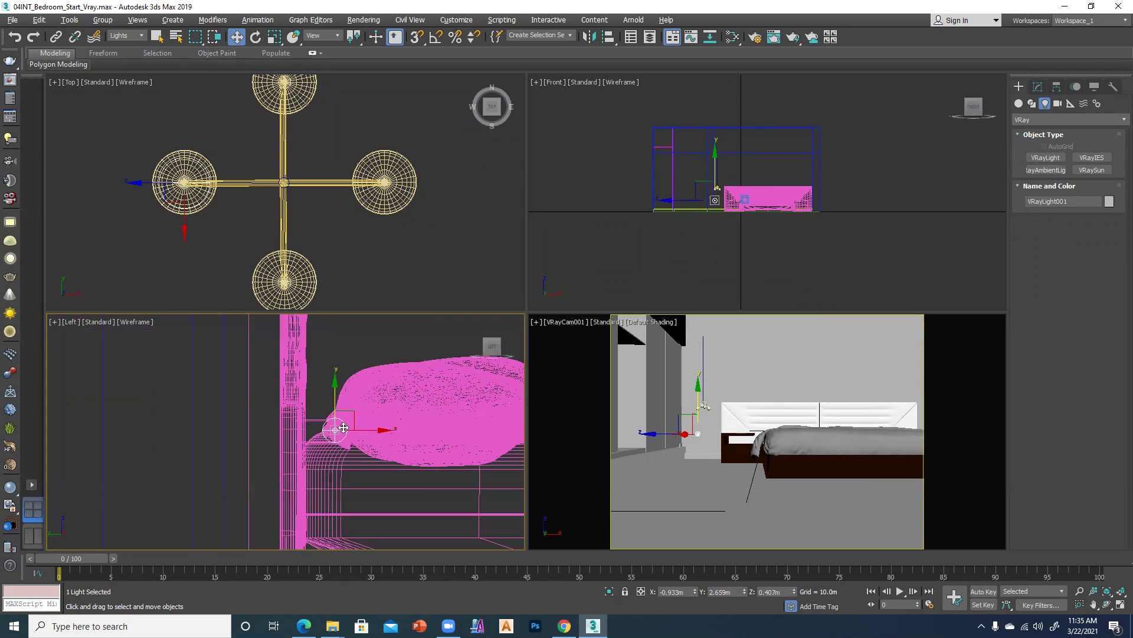
{"action": "left_click_drag", "start_coordinate": [343, 384], "coordinate": [341, 359]}
{"action": "key", "text": "z"}
{"action": "mouse_move", "coordinate": [303, 395]}
{"action": "left_mouse_down"}
{"action": "mouse_move", "coordinate": [303, 371]}
{"action": "mouse_move", "coordinate": [304, 385]}
{"action": "left_mouse_up"}
{"action": "left_click", "coordinate": [354, 426]}
{"action": "left_click", "coordinate": [305, 422]}
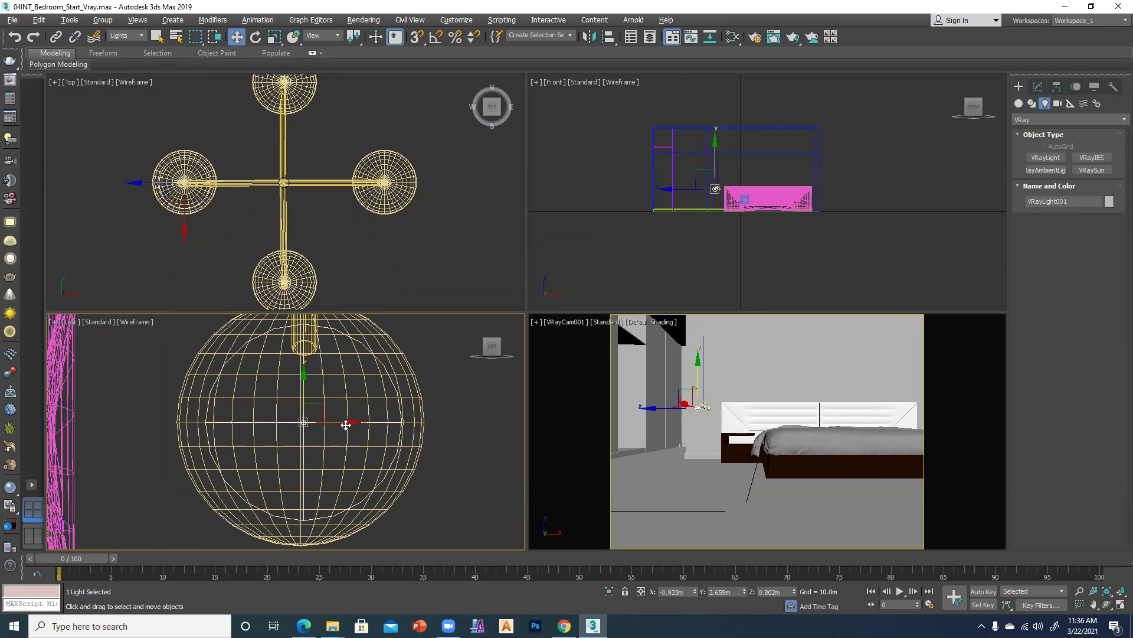
{"action": "left_click_drag", "start_coordinate": [354, 424], "coordinate": [348, 422]}
{"action": "key", "text": "alt+w"}
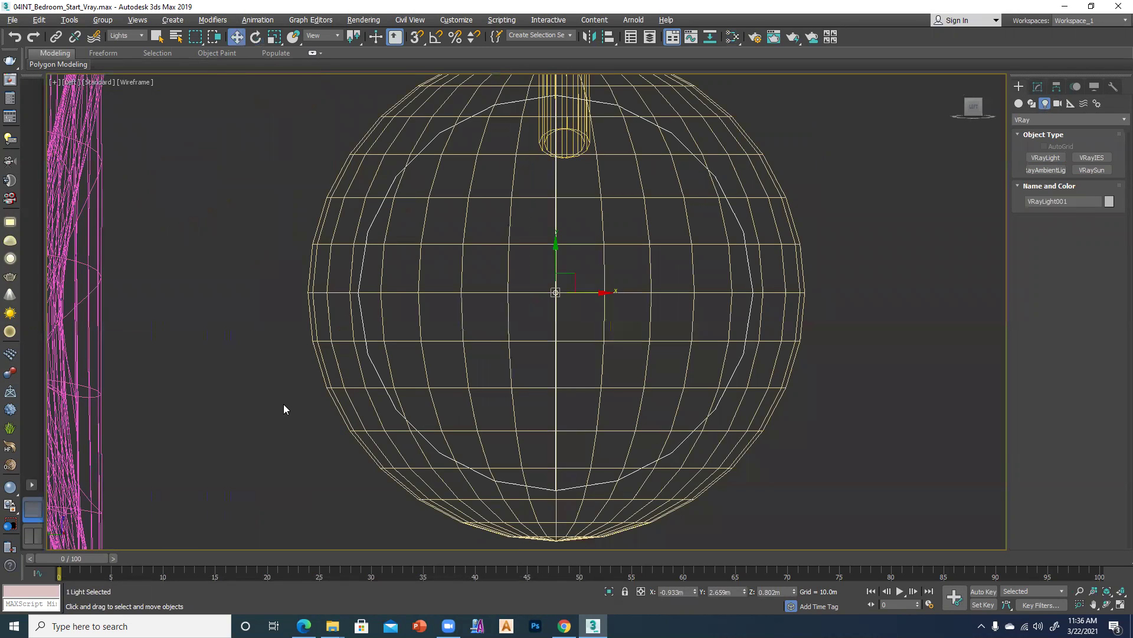
{"action": "key", "text": "alt+w"}
Clone the sphere light along X in the Top view as an instance onto the pendant's opposite globe
{"action": "right_click", "coordinate": [246, 233]}
{"action": "key", "text": "alt+w"}
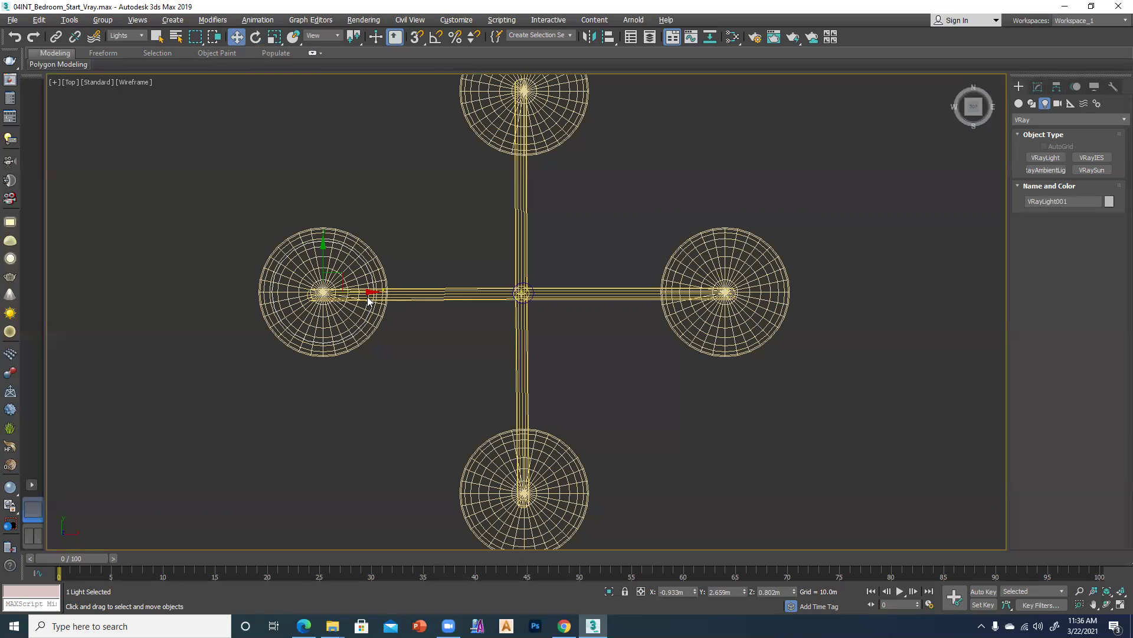
{"action": "mouse_move", "coordinate": [368, 293]}
{"action": "left_mouse_down", "text": "shift"}
{"action": "mouse_move", "coordinate": [841, 294]}
{"action": "mouse_move", "coordinate": [766, 296]}
{"action": "mouse_move", "coordinate": [771, 308]}
{"action": "left_mouse_up", "text": "shift"}
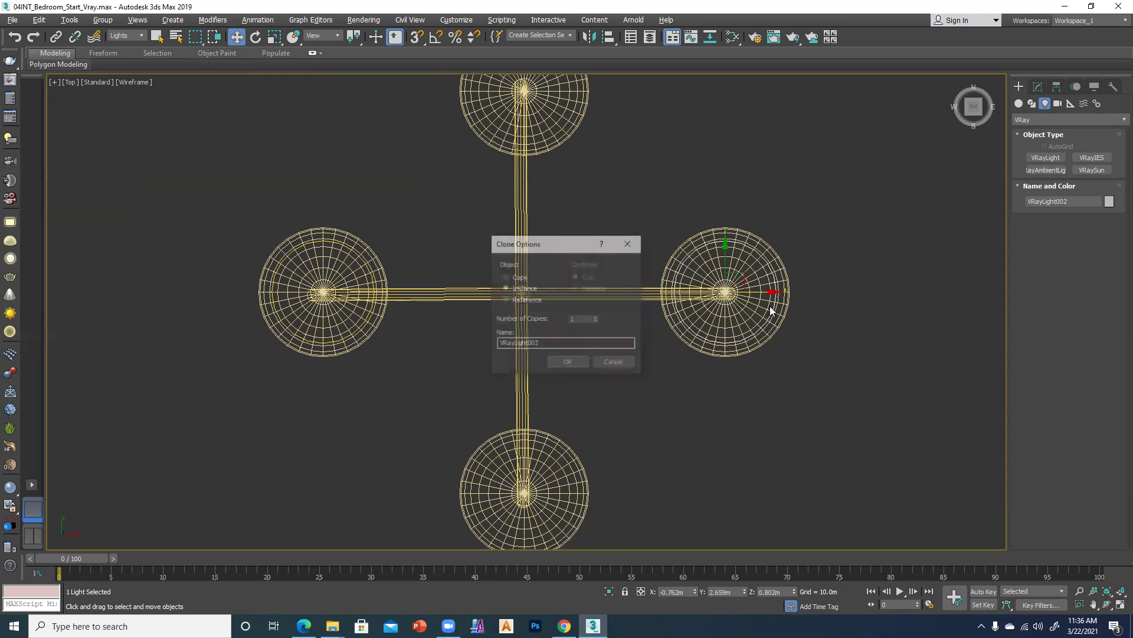
{"action": "left_click", "coordinate": [569, 363]}
Enable angle snap at 90 degrees, rotate-clone both sphere lights as instances onto the two remaining globes, and deselect them
{"action": "left_click", "coordinate": [283, 320], "text": "ctrl"}
{"action": "key", "text": "e"}
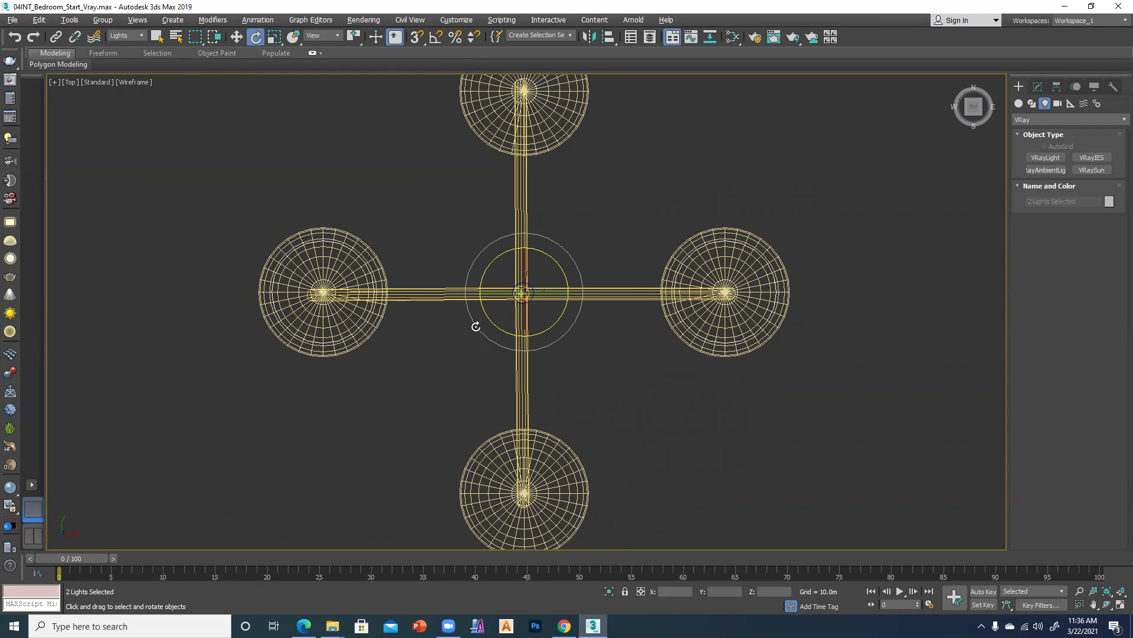
{"action": "right_click", "coordinate": [437, 37]}
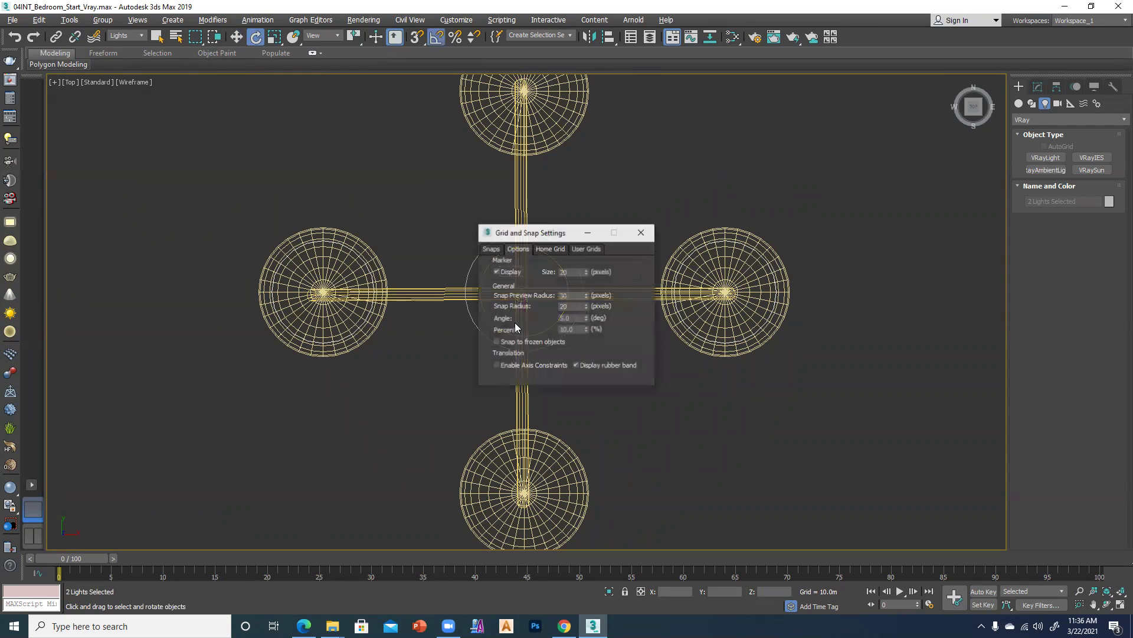
{"action": "left_click_drag", "start_coordinate": [576, 318], "coordinate": [534, 320]}
{"action": "type", "text": "90"}
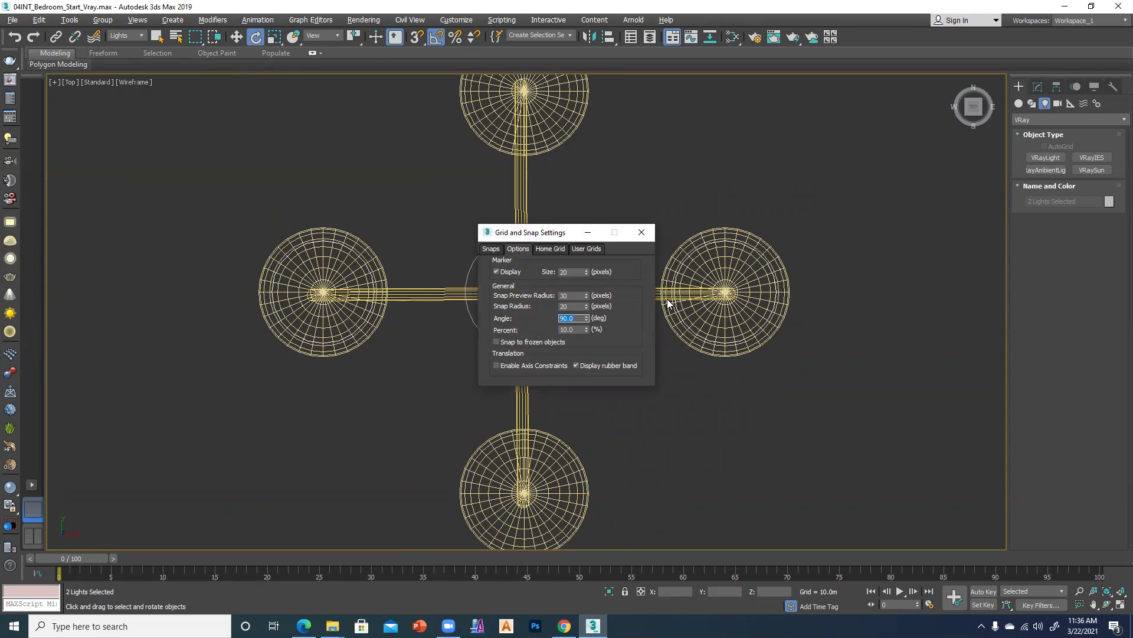
{"action": "left_click", "coordinate": [641, 232]}
{"action": "left_click_drag", "start_coordinate": [562, 334], "coordinate": [565, 334], "text": "shift"}
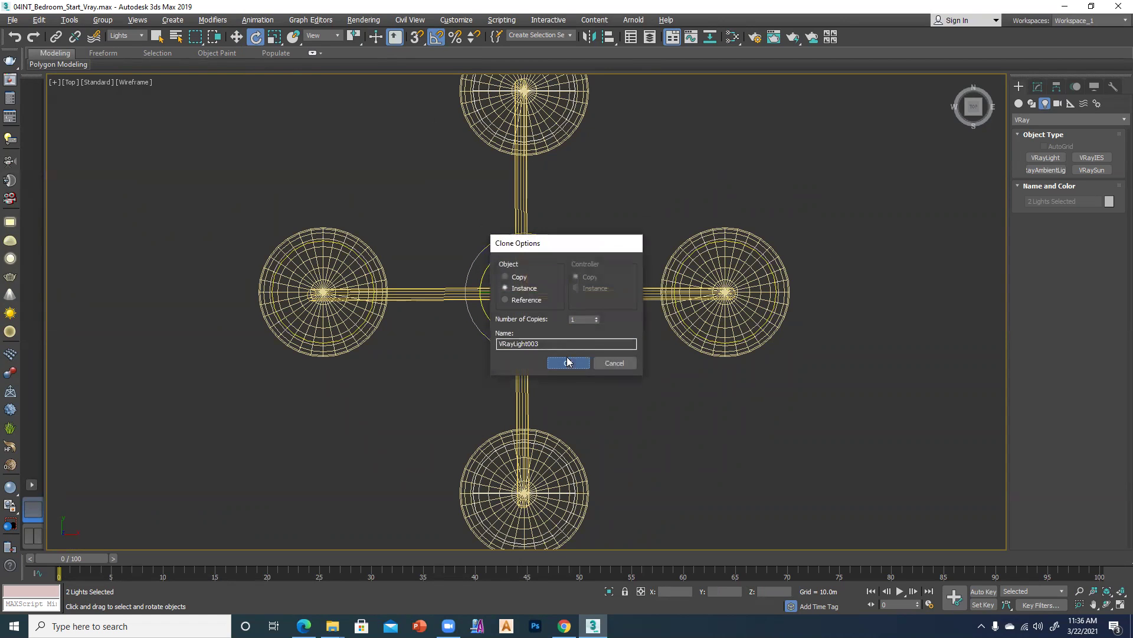
{"action": "left_click", "coordinate": [568, 361]}
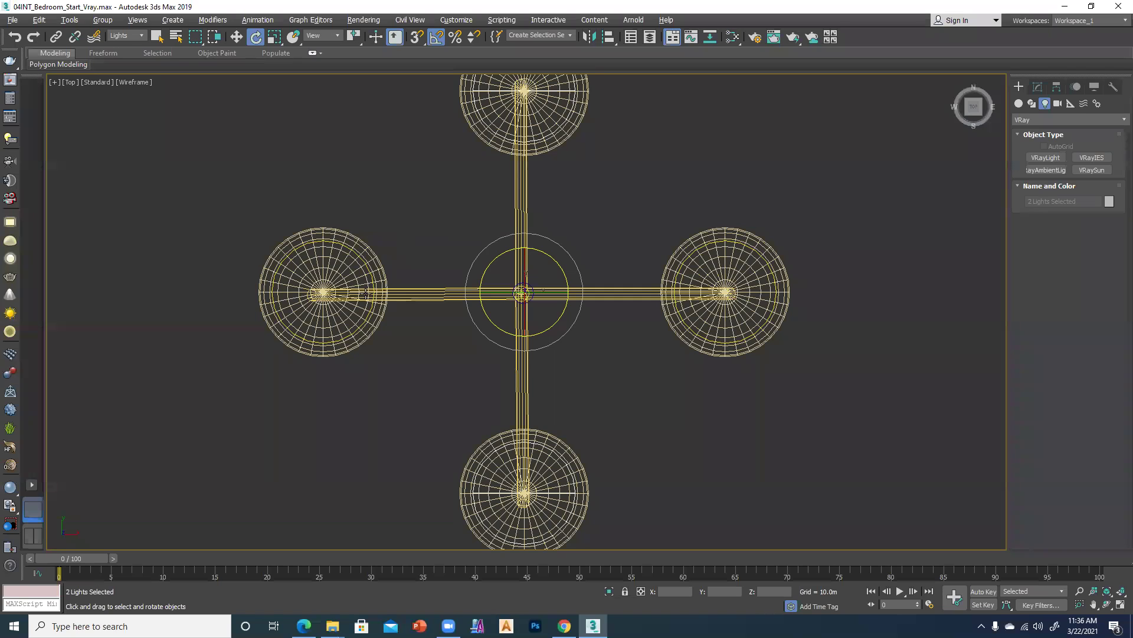
{"action": "left_click", "coordinate": [341, 417]}
{"action": "key", "text": "w"}
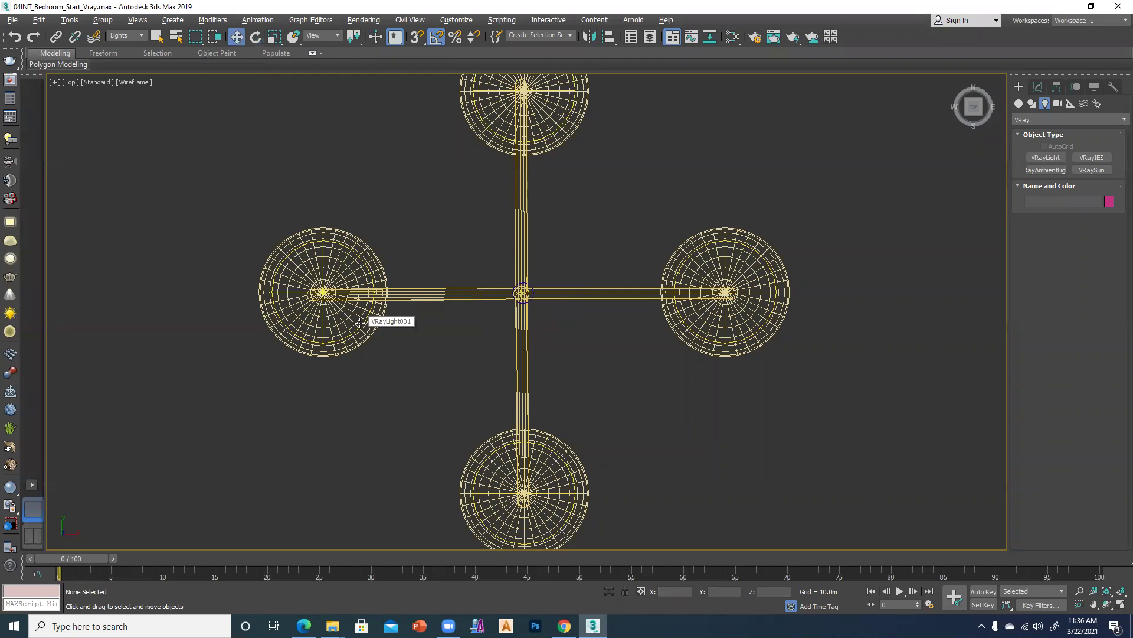
Select the first sphere light, test-render the VRayCam001 view in V-Ray, and cancel the render early
{"action": "left_click", "coordinate": [366, 317]}
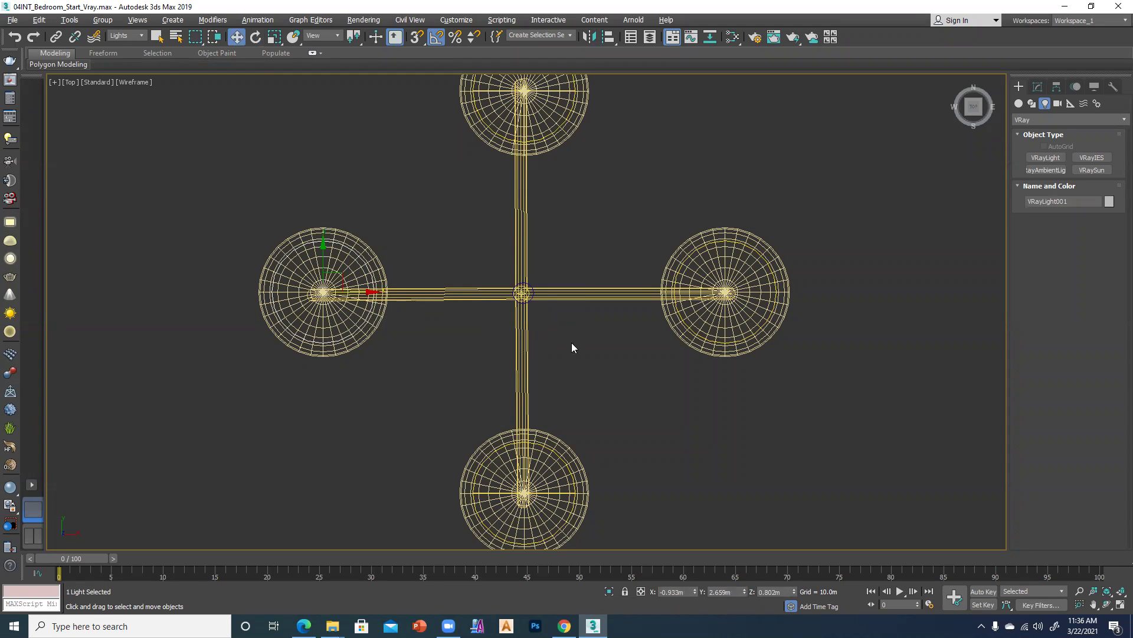
{"action": "left_click", "coordinate": [1037, 87]}
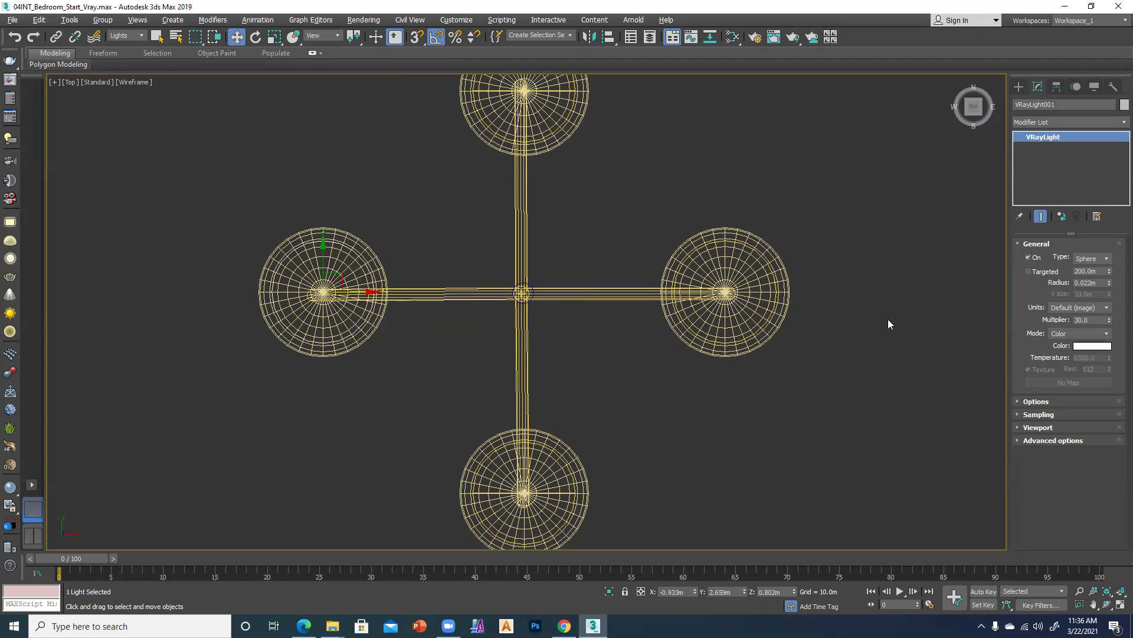
{"action": "key", "text": "alt+w"}
{"action": "left_click", "coordinate": [697, 459]}
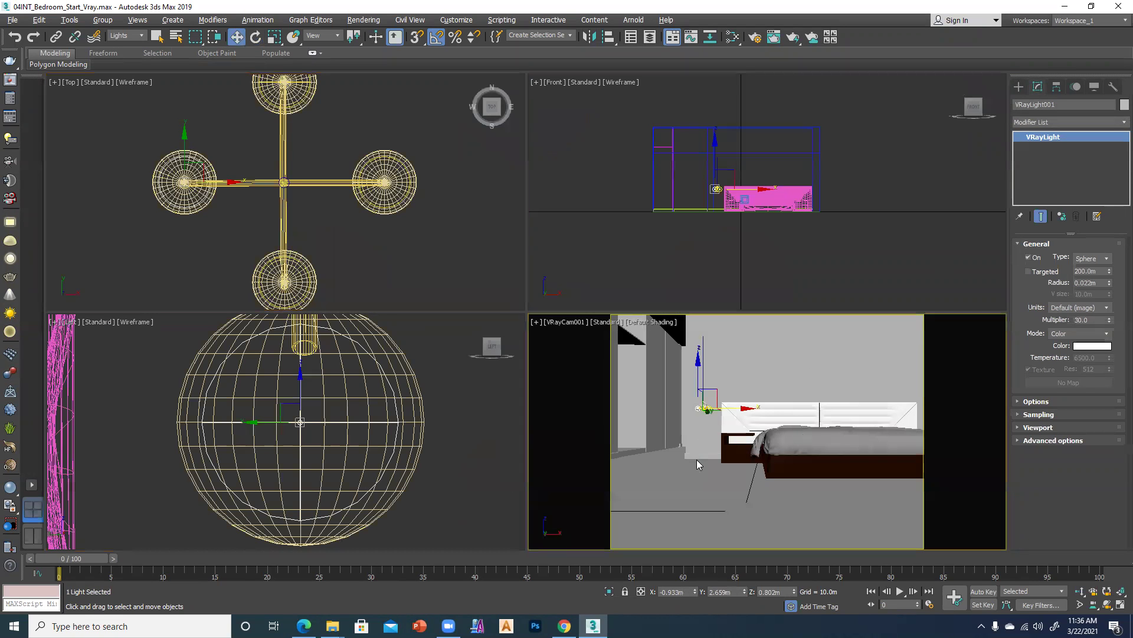
{"action": "key", "text": "shift+q"}
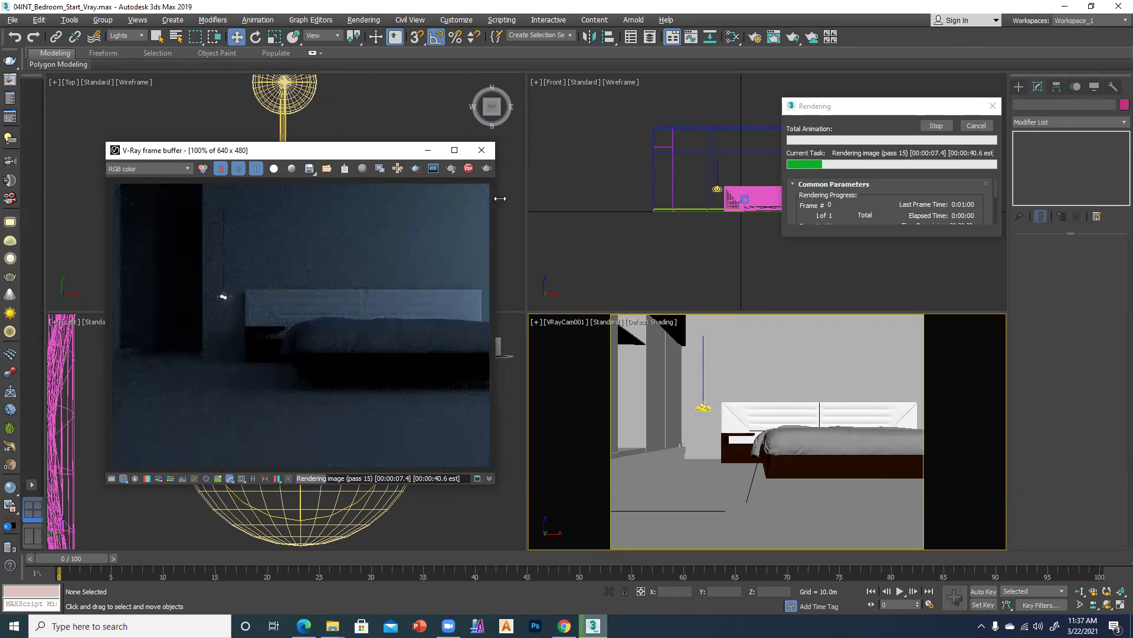
{"action": "left_click", "coordinate": [482, 153]}
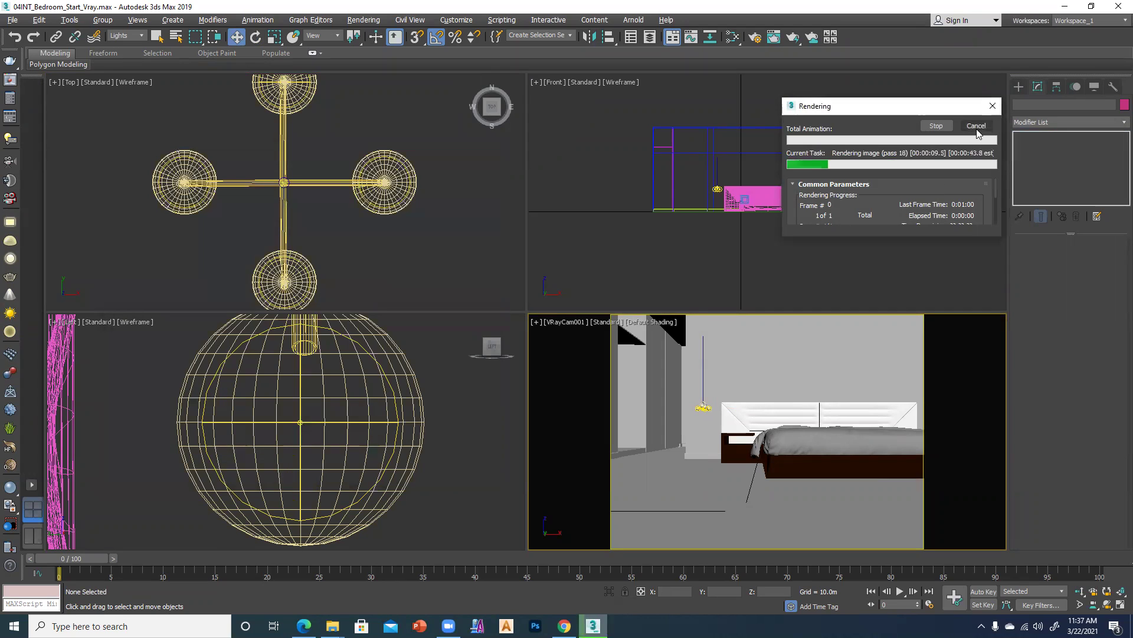
{"action": "left_click", "coordinate": [977, 127]}
Change the Front viewport to a maximized, shaded Perspective view framing the pendant's globes and their sphere lights
{"action": "left_click", "coordinate": [679, 216]}
{"action": "key", "text": "p"}
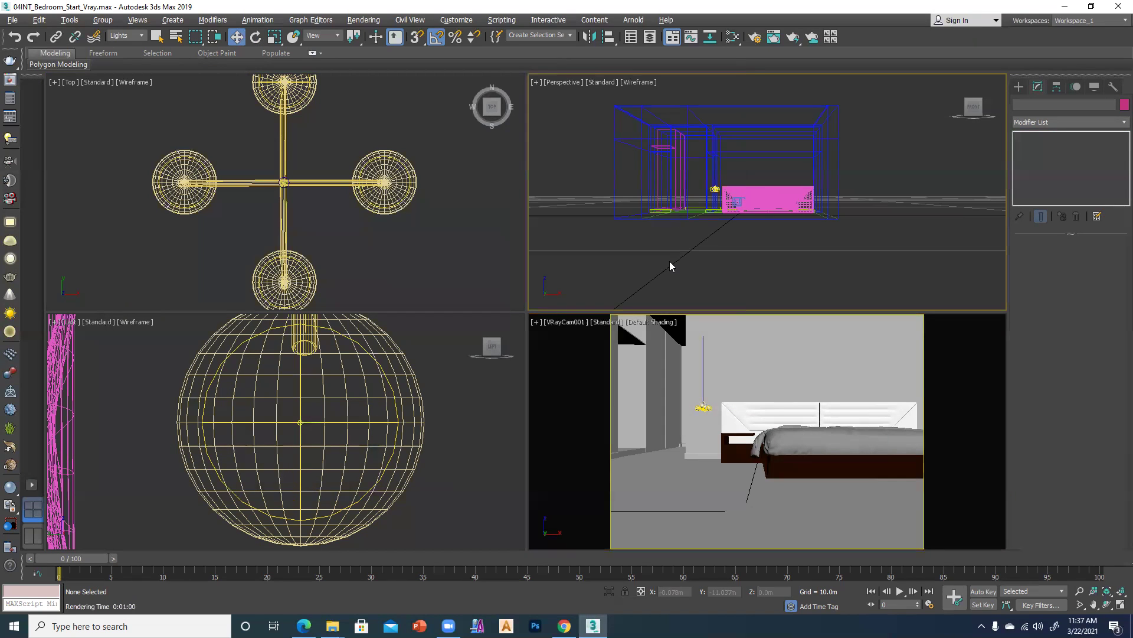
{"action": "key", "text": "F3"}
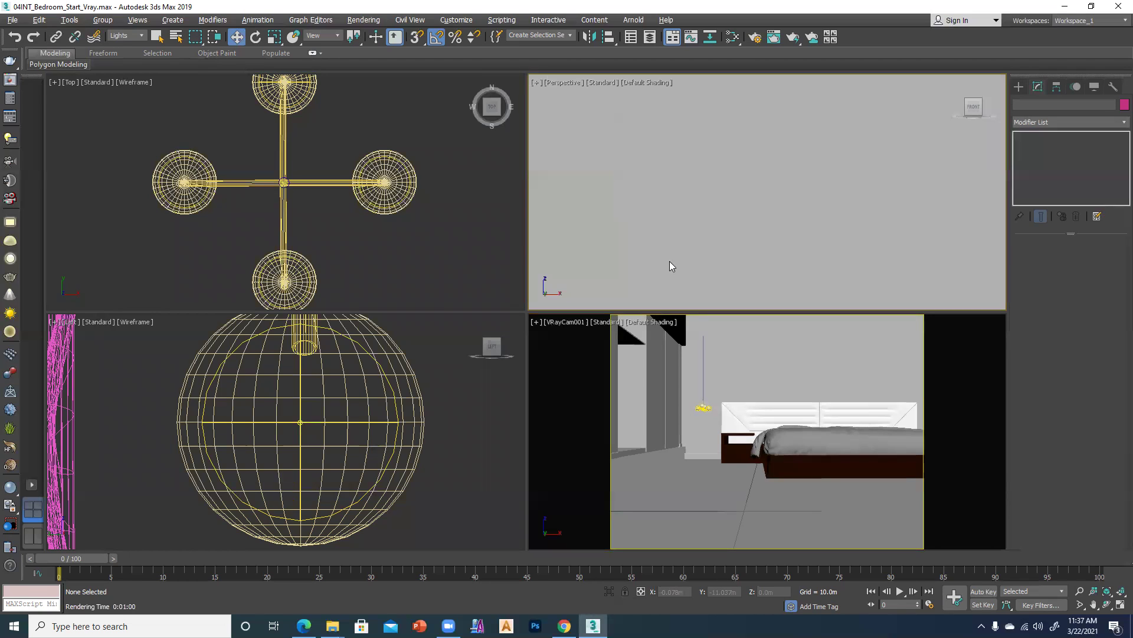
{"action": "key", "text": "alt+w"}
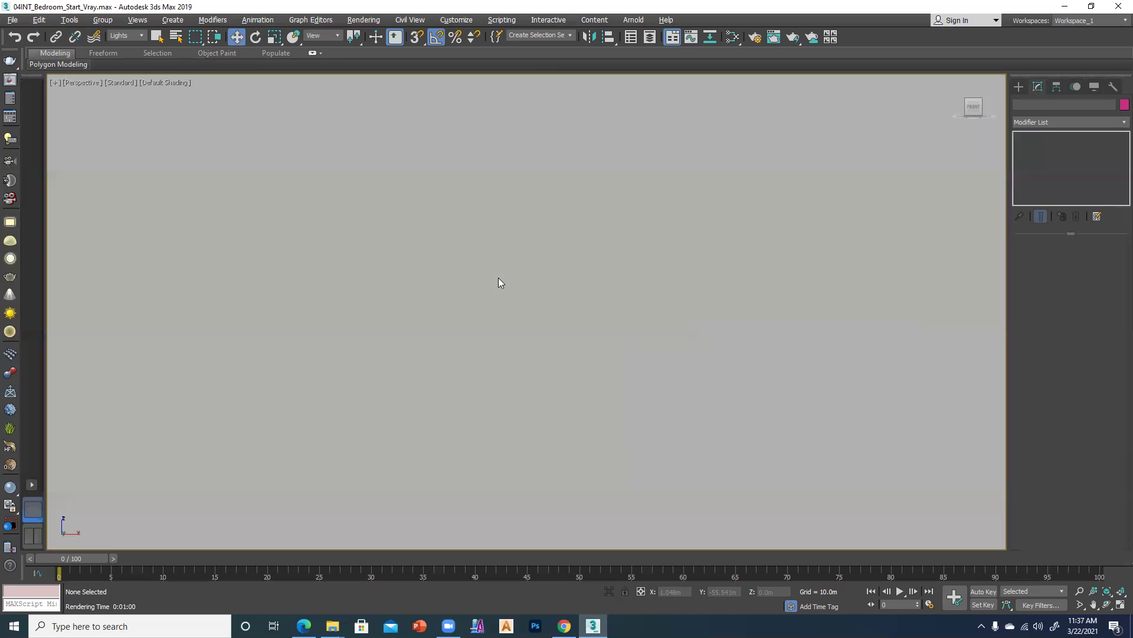
{"action": "scroll", "coordinate": [504, 317], "scroll_direction": "down", "scroll_amount": 10}
{"action": "middle_click_drag", "start_coordinate": [483, 313], "coordinate": [586, 340], "text": "alt"}
{"action": "scroll", "coordinate": [585, 340], "scroll_direction": "up", "scroll_amount": 10}
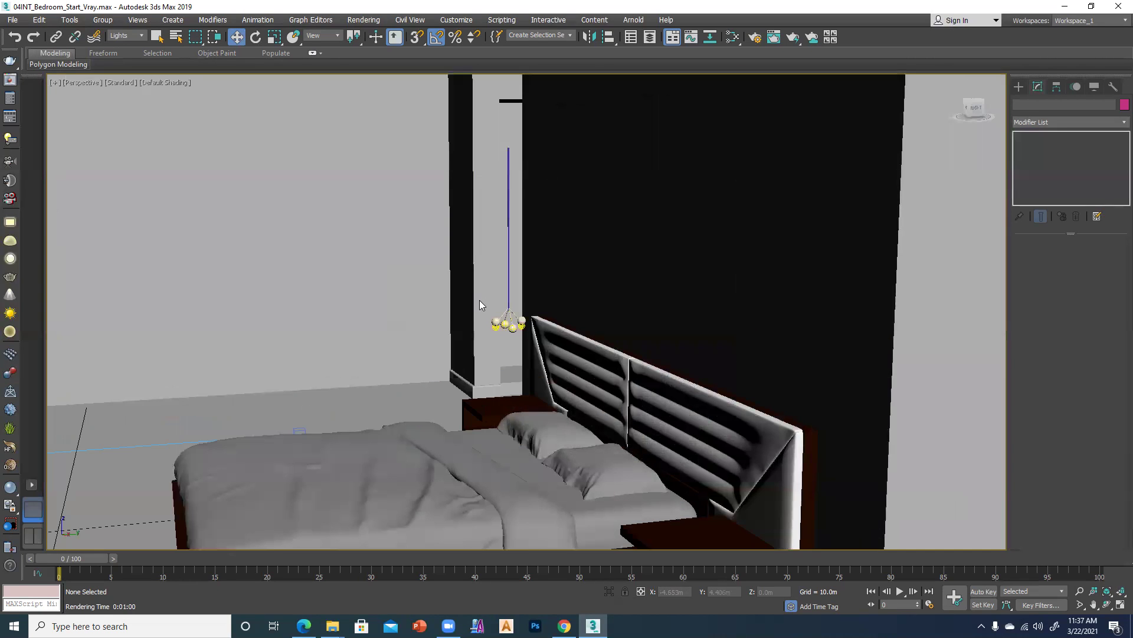
{"action": "middle_click_drag", "start_coordinate": [551, 387], "coordinate": [533, 370], "text": "alt"}
{"action": "middle_click_drag", "start_coordinate": [378, 395], "coordinate": [697, 393]}
{"action": "scroll", "coordinate": [636, 360], "scroll_direction": "up", "scroll_amount": 3}
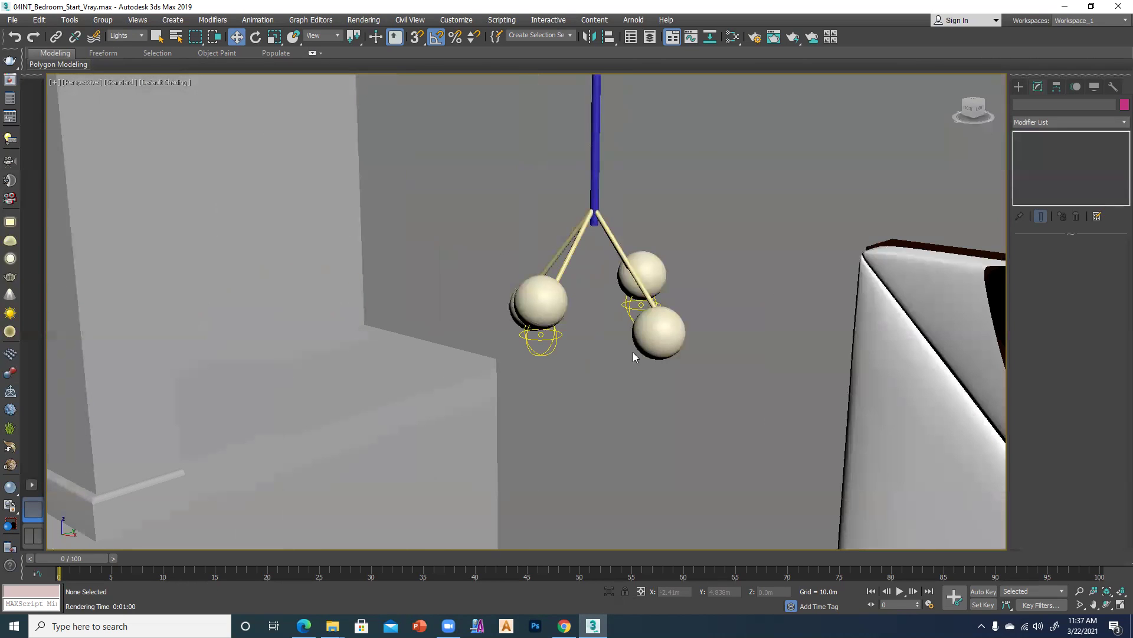
{"action": "middle_click_drag", "start_coordinate": [633, 352], "coordinate": [632, 353]}
Raise the two sphere lights hanging below their globes to about Z 0.836 m so they sit inside the globes
{"action": "left_click", "coordinate": [542, 353]}
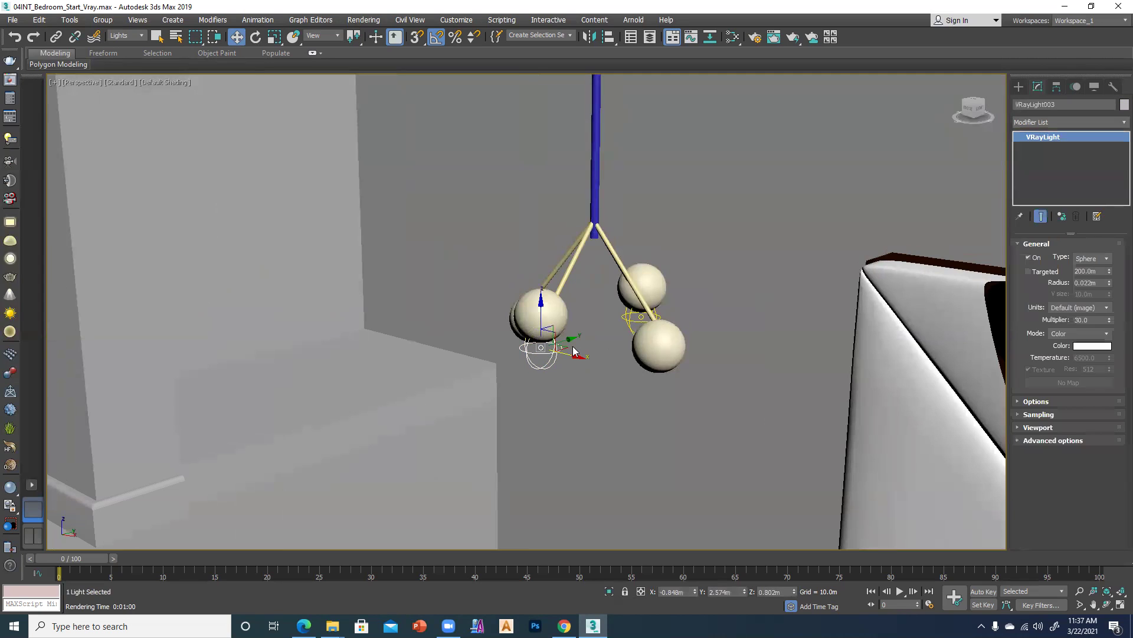
{"action": "left_click", "coordinate": [628, 317], "text": "ctrl"}
{"action": "left_click_drag", "start_coordinate": [594, 293], "coordinate": [597, 263]}
{"action": "middle_click_drag", "start_coordinate": [473, 349], "coordinate": [504, 346], "text": "alt"}
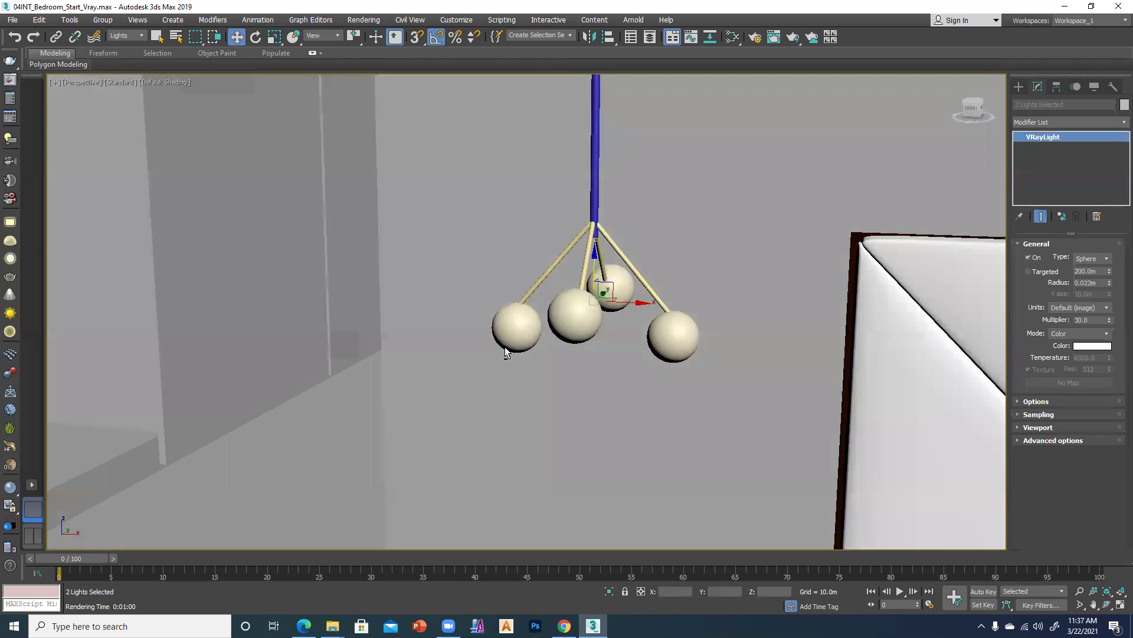
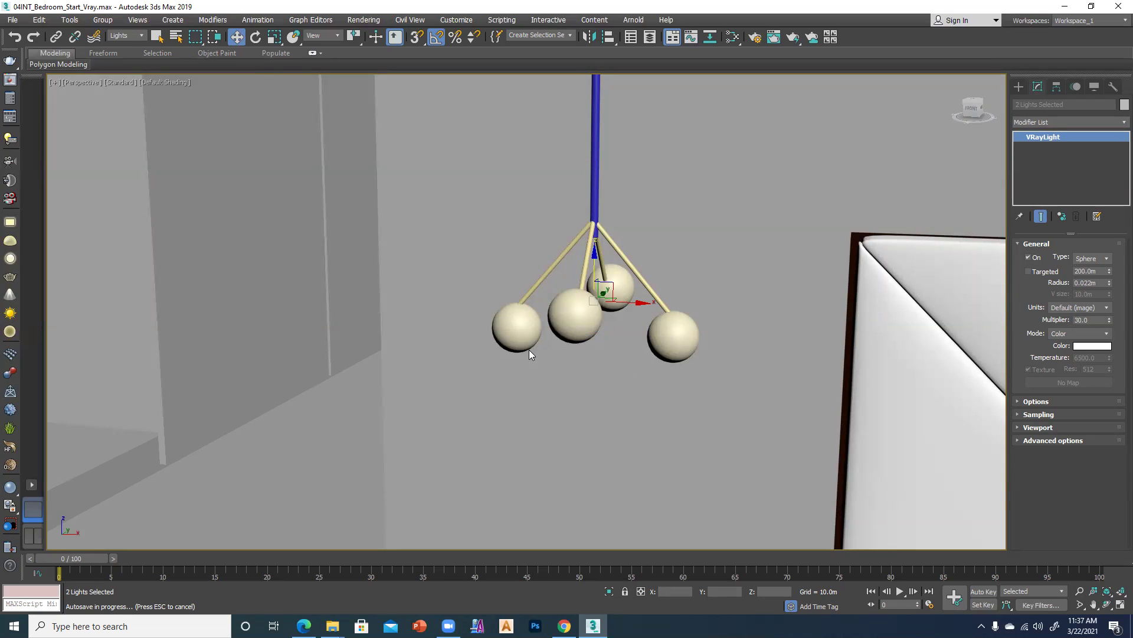
Allow all object types to be selected and identify the globe that encloses the VRayLight001 sphere light
{"action": "left_click", "coordinate": [1036, 401]}
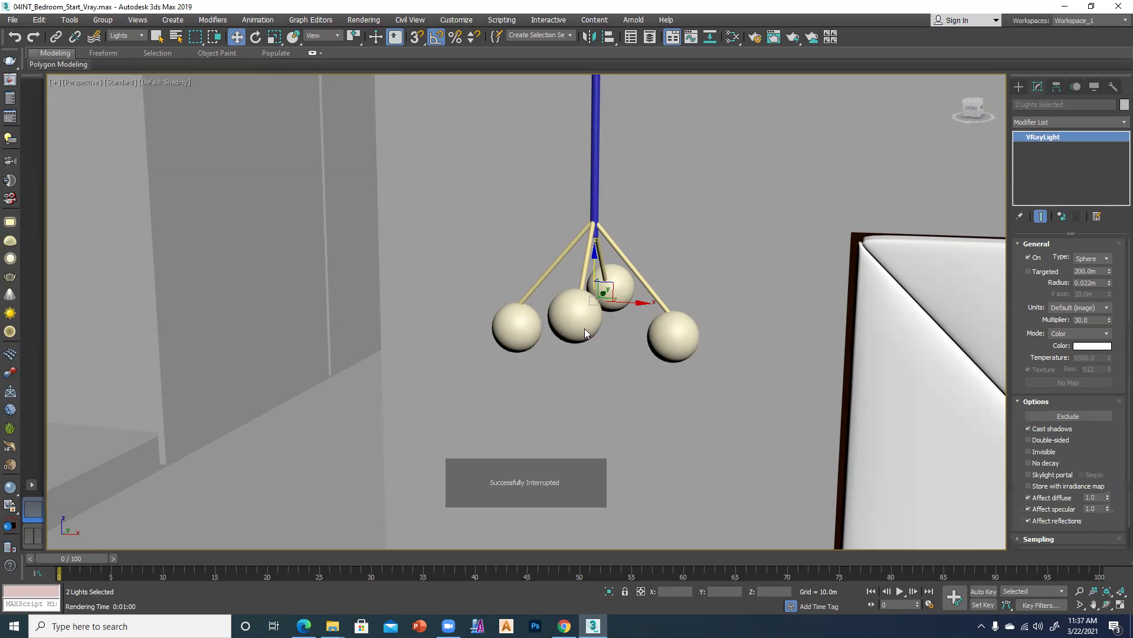
{"action": "left_click", "coordinate": [513, 329]}
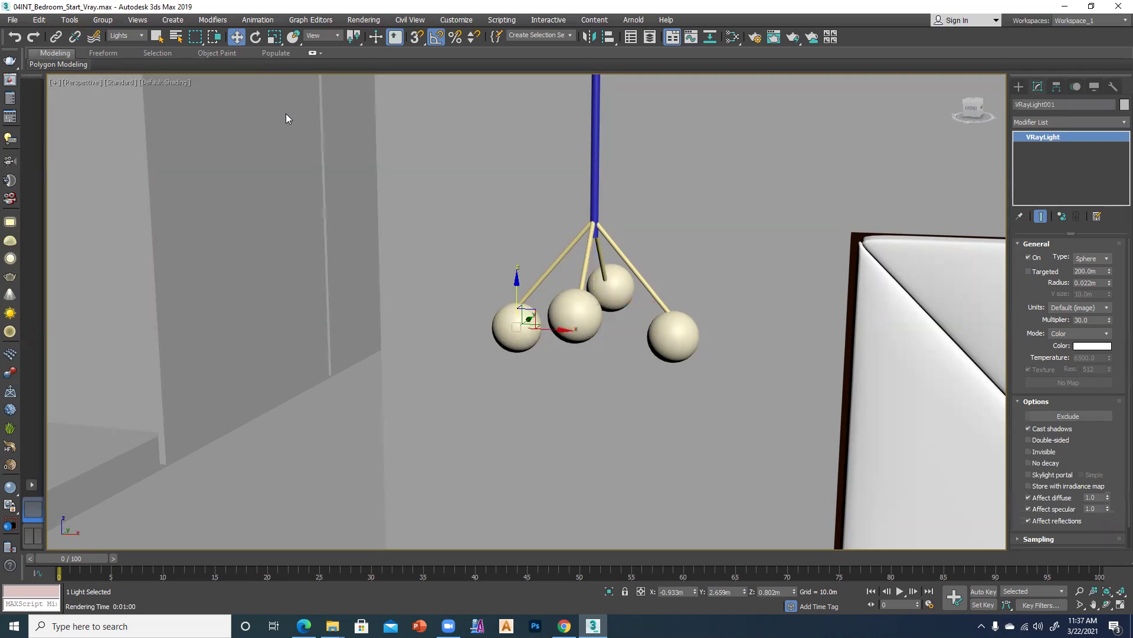
{"action": "left_click", "coordinate": [124, 35]}
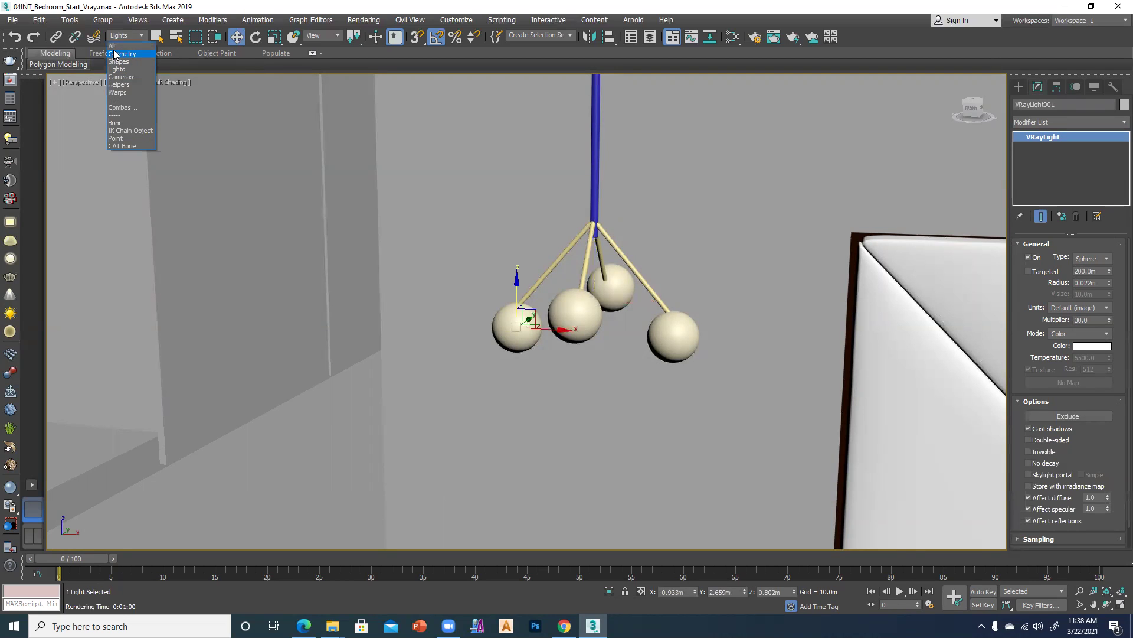
{"action": "left_click", "coordinate": [113, 46]}
{"action": "left_click", "coordinate": [518, 340]}
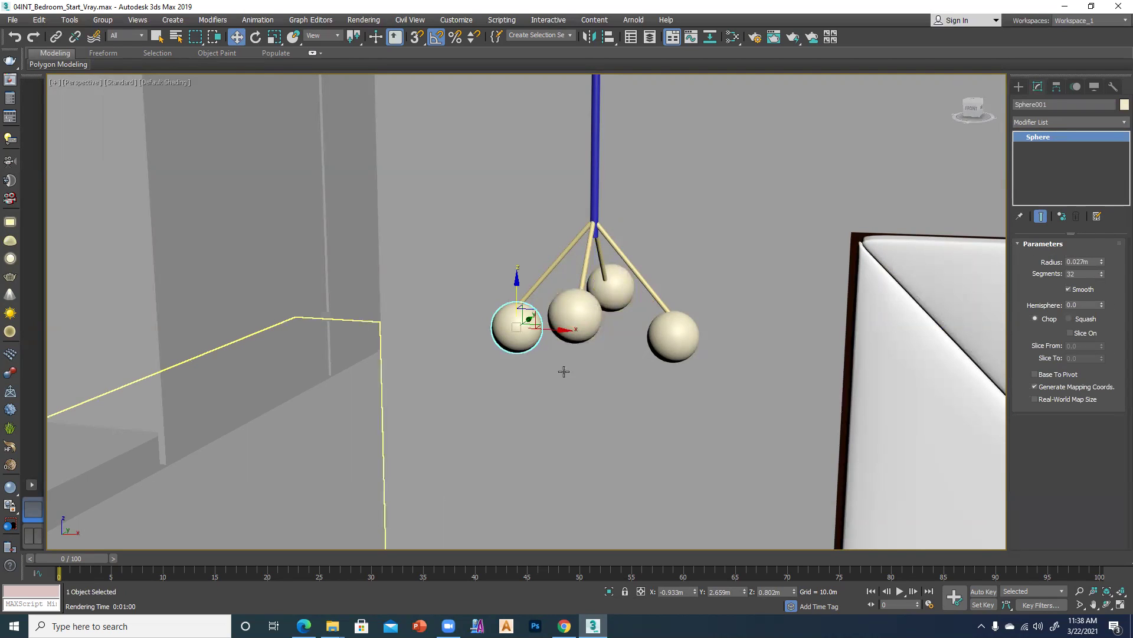
{"action": "left_click", "coordinate": [531, 410]}
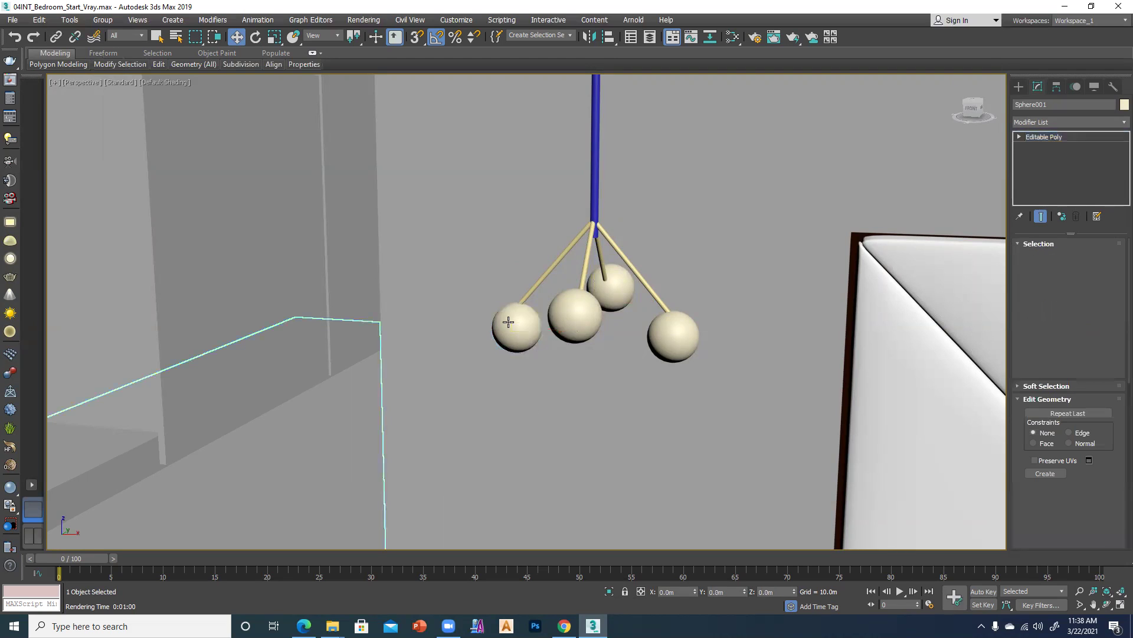
Restrict selection to Lights, select VRayLight001 and add Sphere001 through Sphere004 to its exclude list for both illumination and shadow casting
{"action": "left_click", "coordinate": [125, 36]}
{"action": "left_click", "coordinate": [131, 70]}
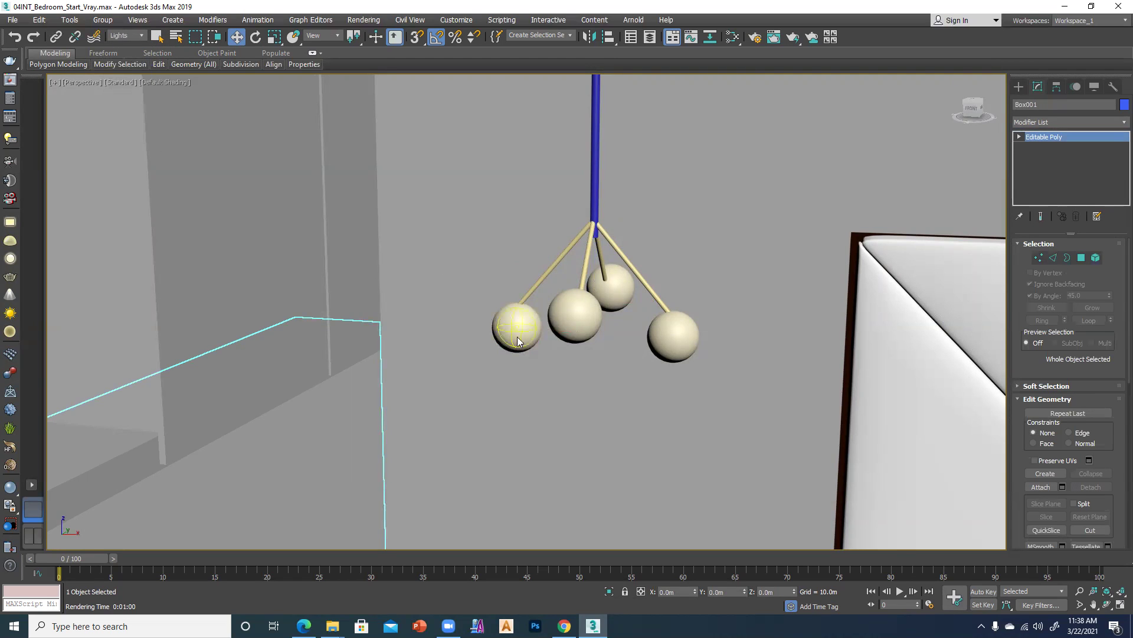
{"action": "left_click", "coordinate": [508, 323]}
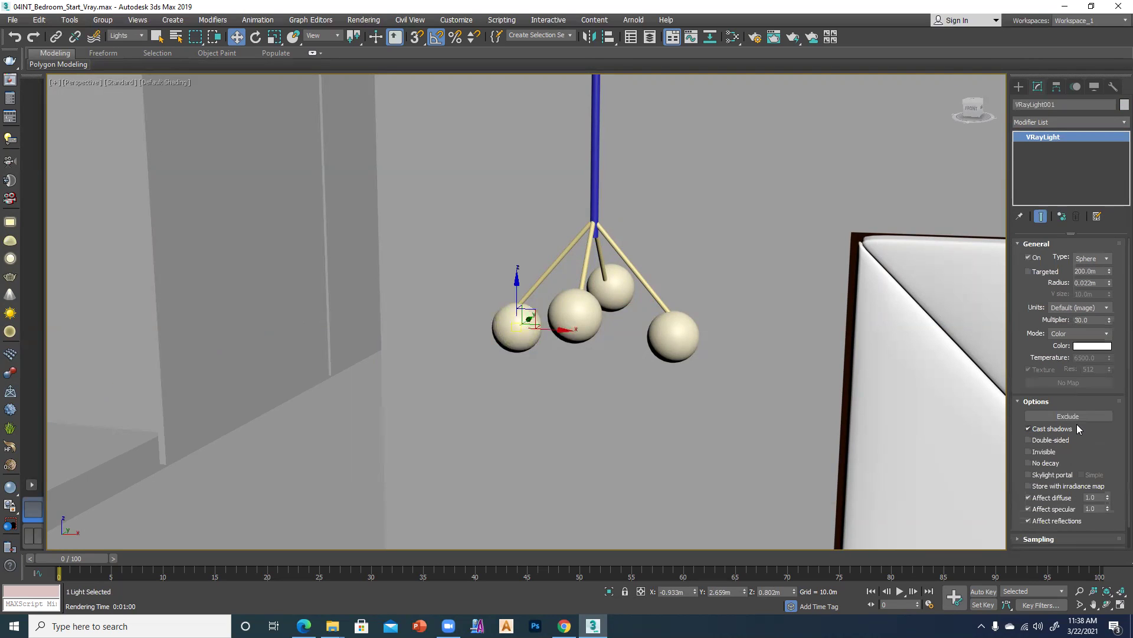
{"action": "left_click", "coordinate": [1078, 416]}
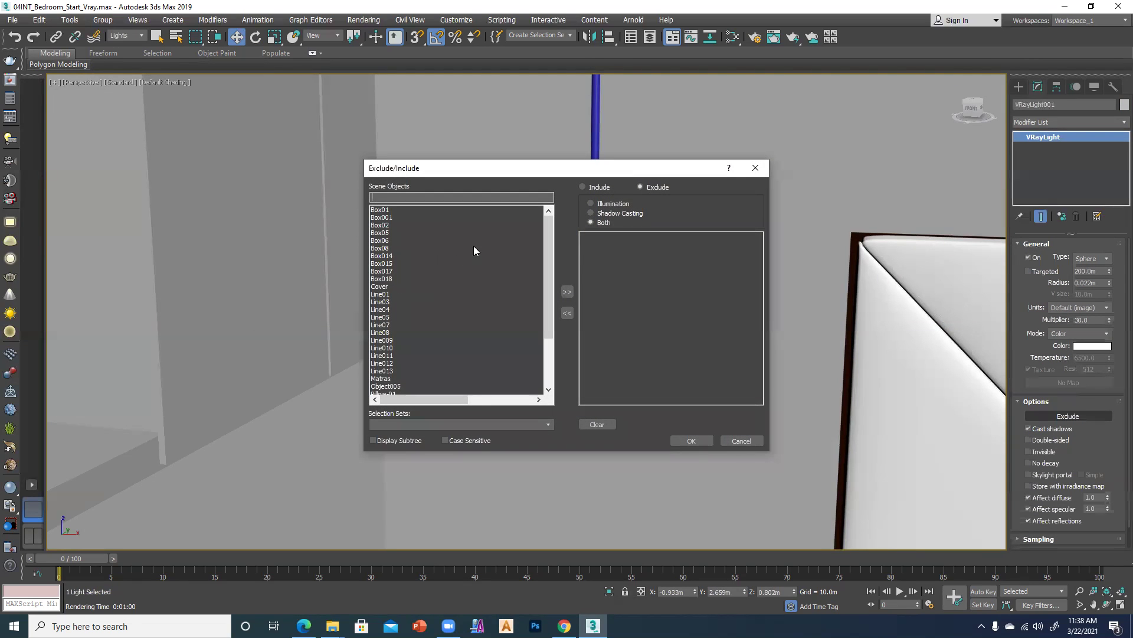
{"action": "scroll", "coordinate": [550, 291], "scroll_direction": "down", "scroll_amount": 3}
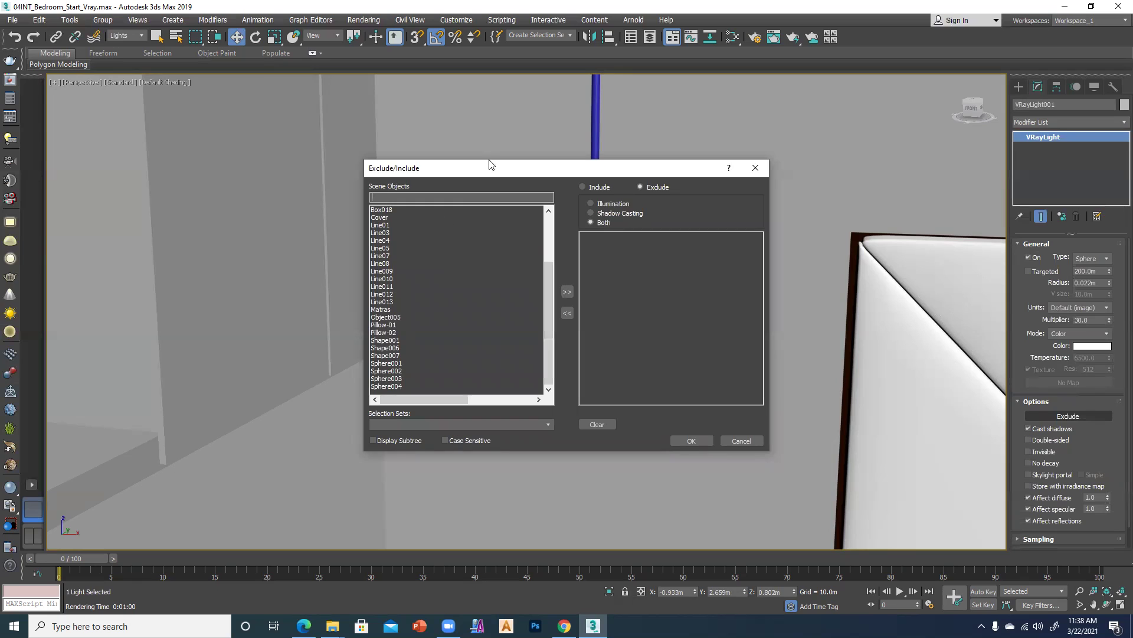
{"action": "left_click_drag", "start_coordinate": [483, 174], "coordinate": [330, 156]}
{"action": "left_click_drag", "start_coordinate": [256, 345], "coordinate": [247, 370]}
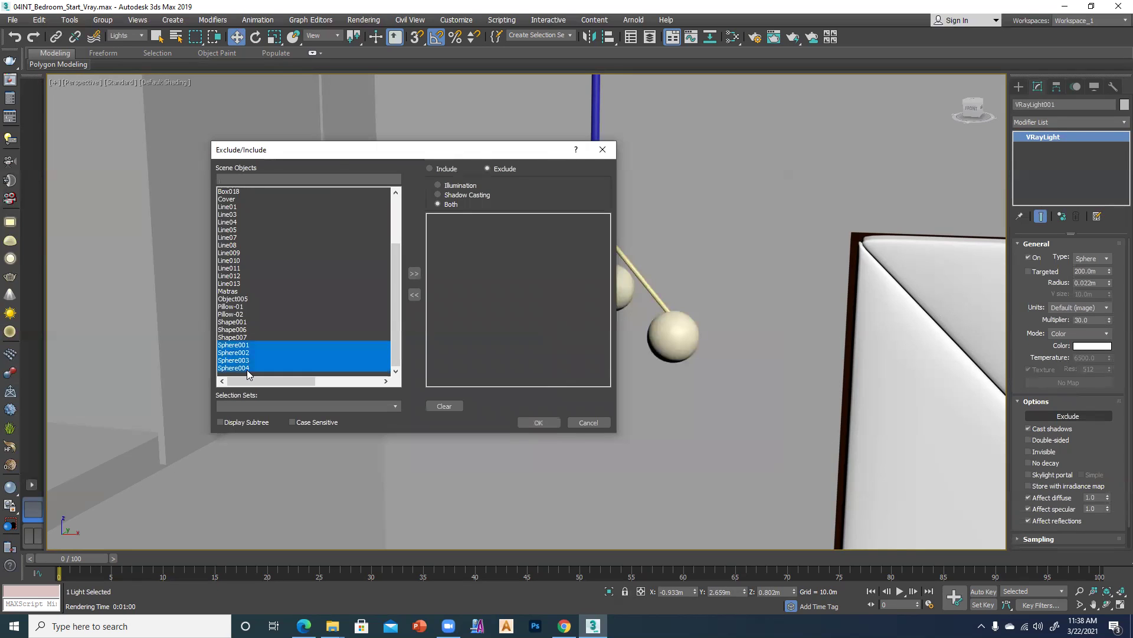
{"action": "left_click", "coordinate": [414, 273]}
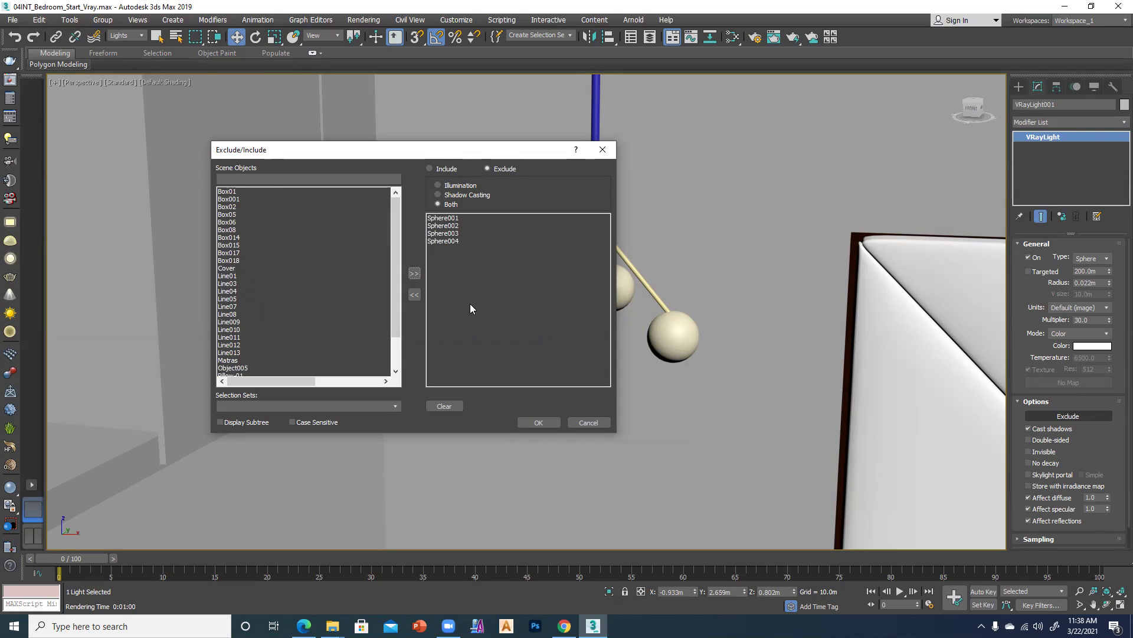
Remove Sphere002, Sphere003 and Sphere004 from VRayLight001's exclude list, keeping only Sphere001, and accept the change
{"action": "left_click", "coordinate": [443, 240]}
{"action": "left_click", "coordinate": [443, 231], "text": "shift"}
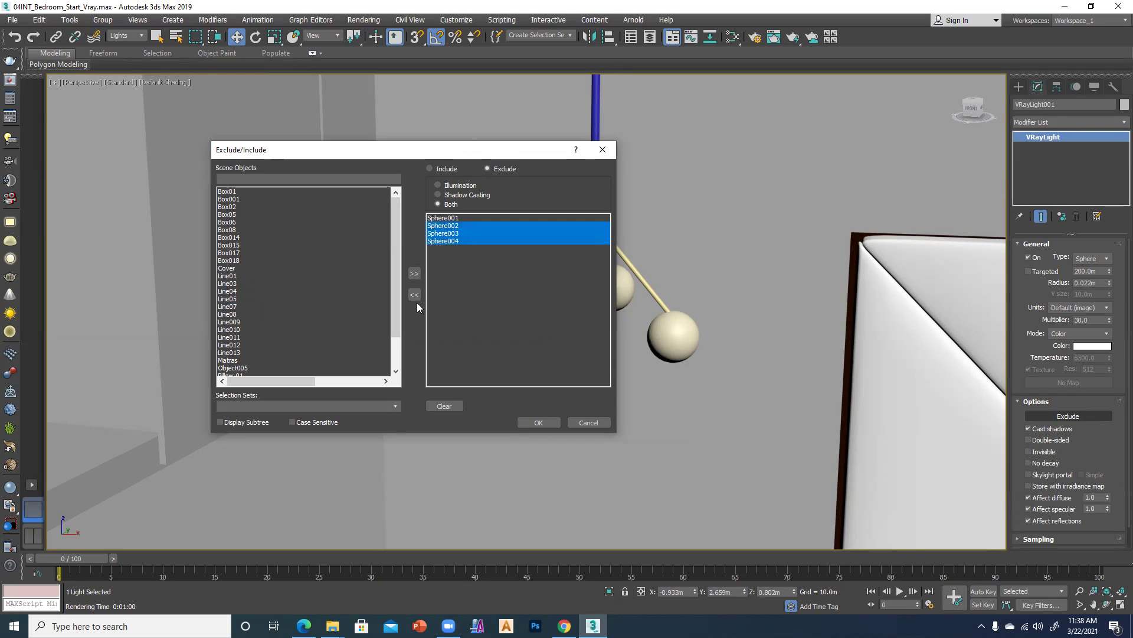
{"action": "left_click", "coordinate": [414, 294]}
{"action": "left_click", "coordinate": [538, 423]}
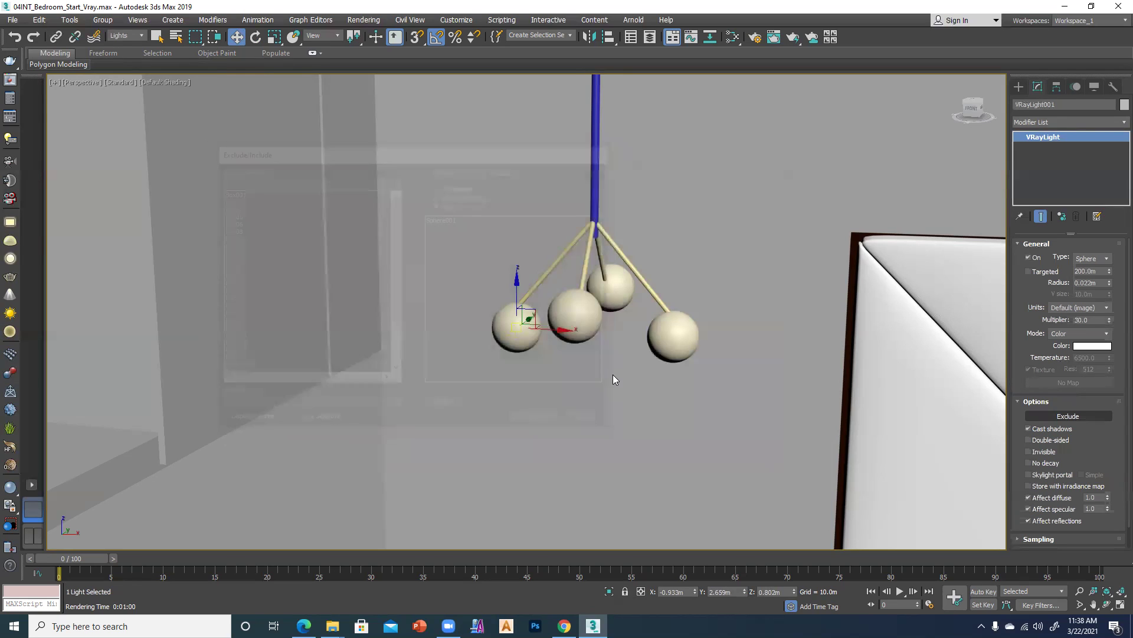
Allow all object types again, show the Perspective view in wireframe, and identify the globe around the VRayLight003 sphere light
{"action": "left_click", "coordinate": [126, 36]}
{"action": "left_click", "coordinate": [121, 46]}
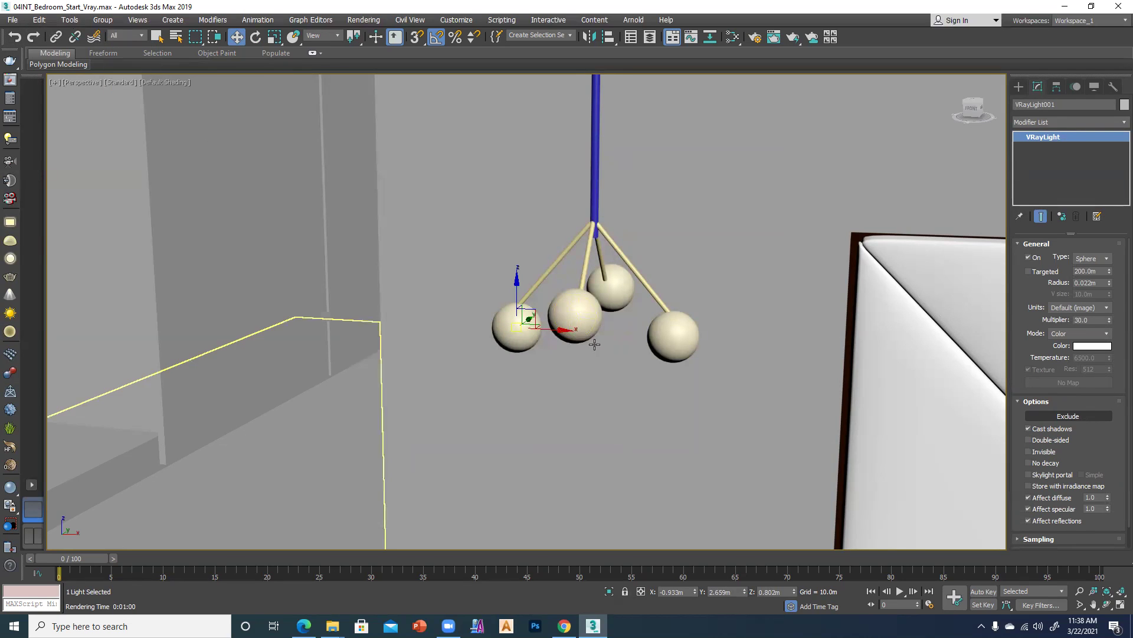
{"action": "key", "text": "F4"}
{"action": "left_click", "coordinate": [574, 322]}
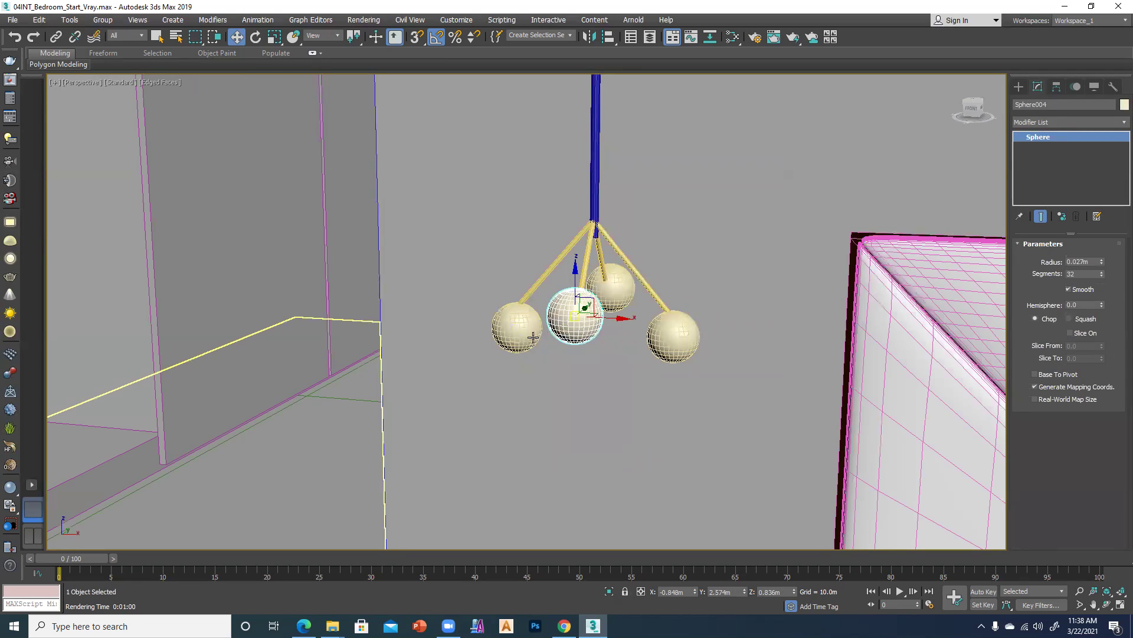
{"action": "key", "text": "F3"}
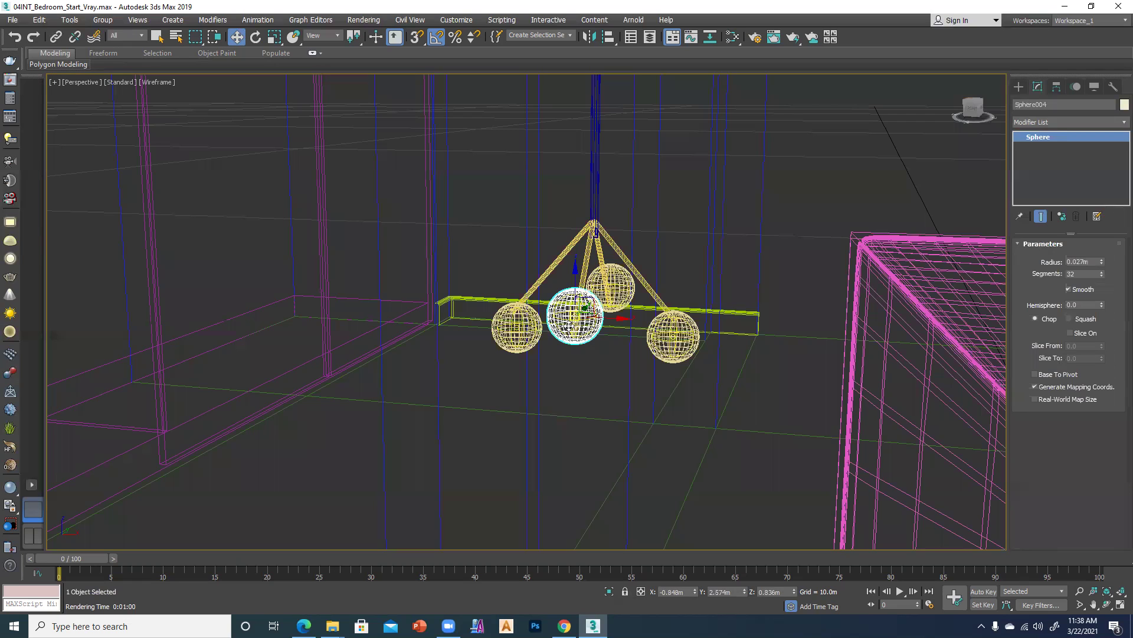
{"action": "left_click", "coordinate": [570, 325]}
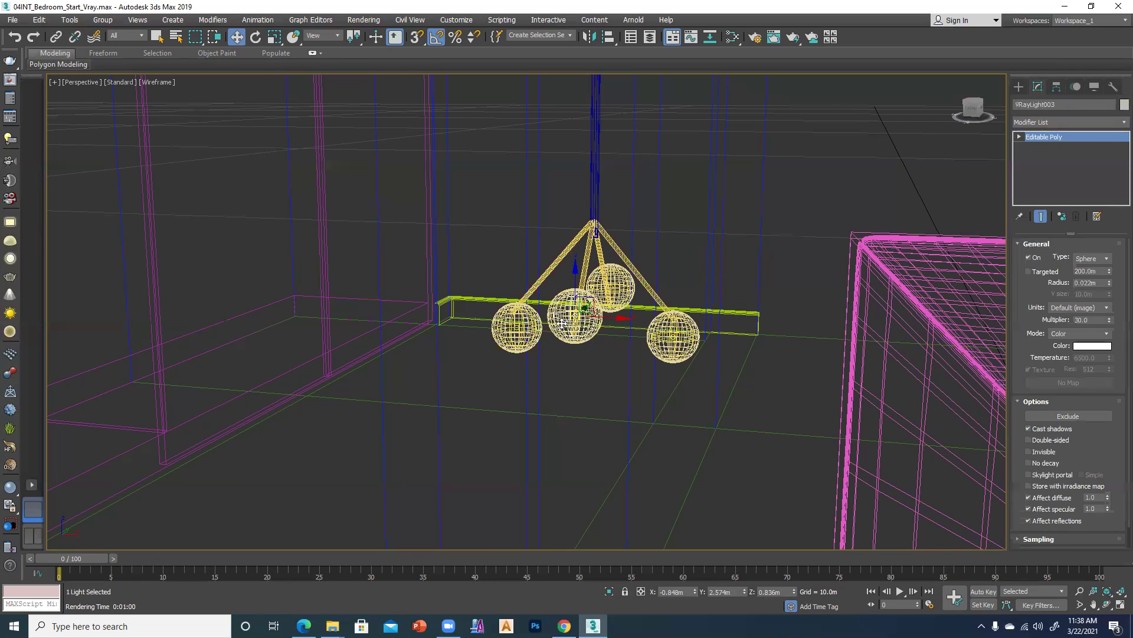
{"action": "left_click", "coordinate": [568, 314]}
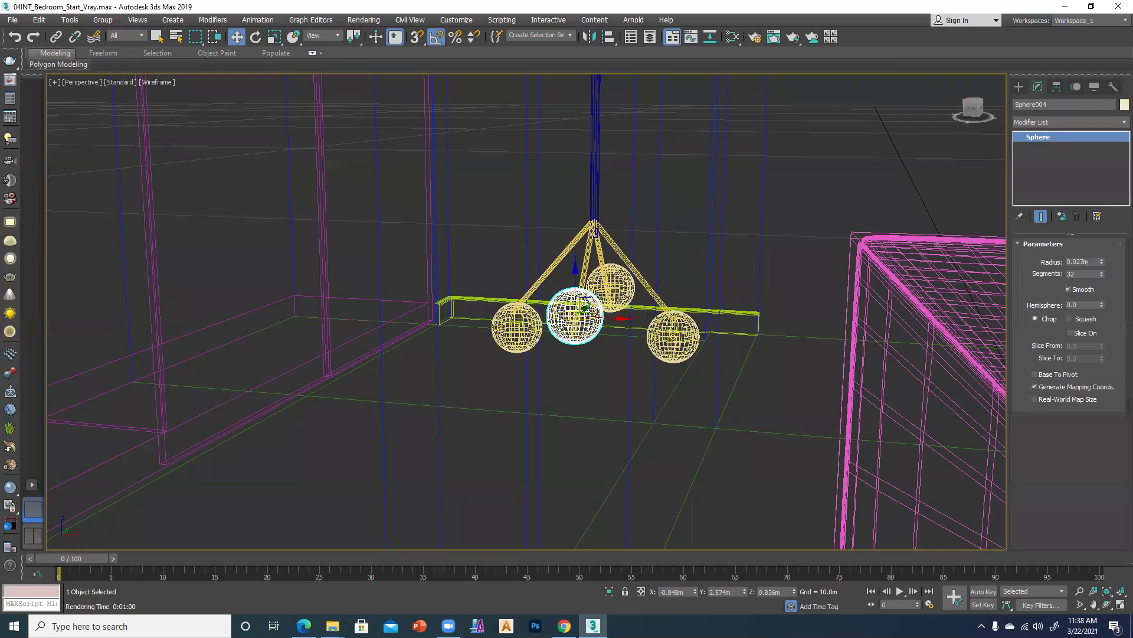
Restrict selection to Lights, select VRayLight003 and add Sphere004 to its exclude list for both illumination and shadow casting
{"action": "left_click", "coordinate": [126, 36]}
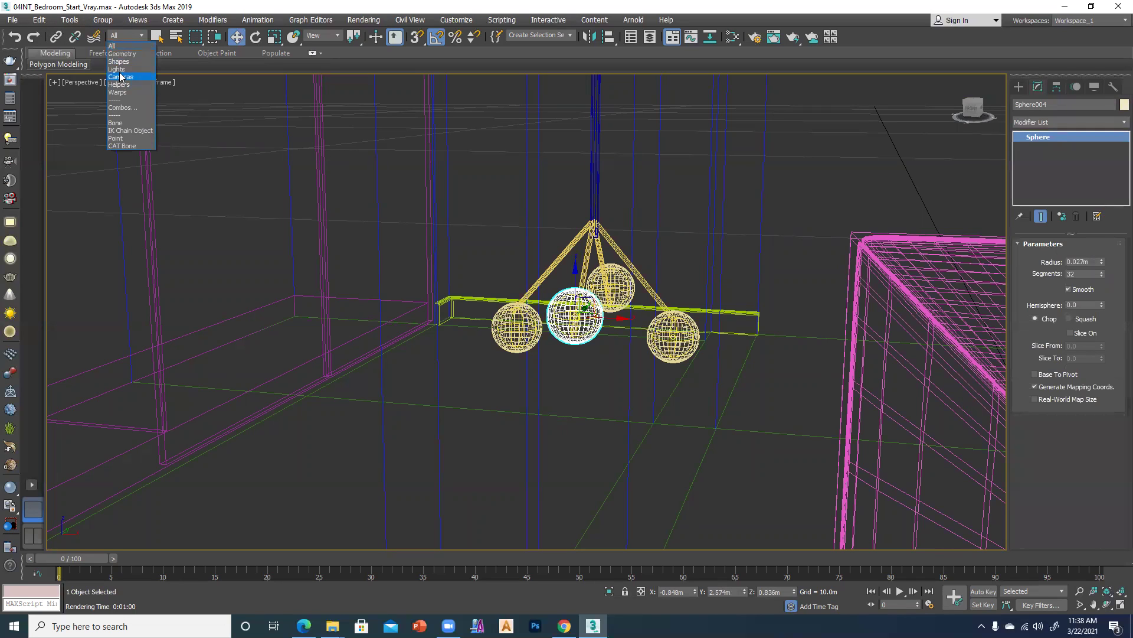
{"action": "left_click", "coordinate": [121, 70]}
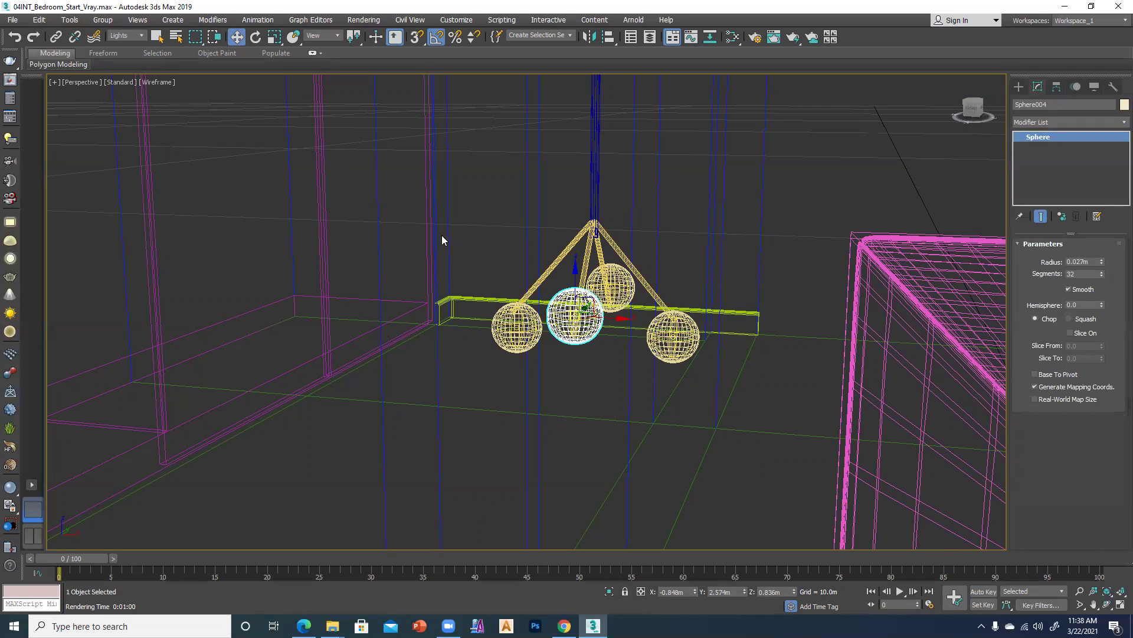
{"action": "left_click", "coordinate": [586, 356]}
{"action": "left_click", "coordinate": [595, 232]}
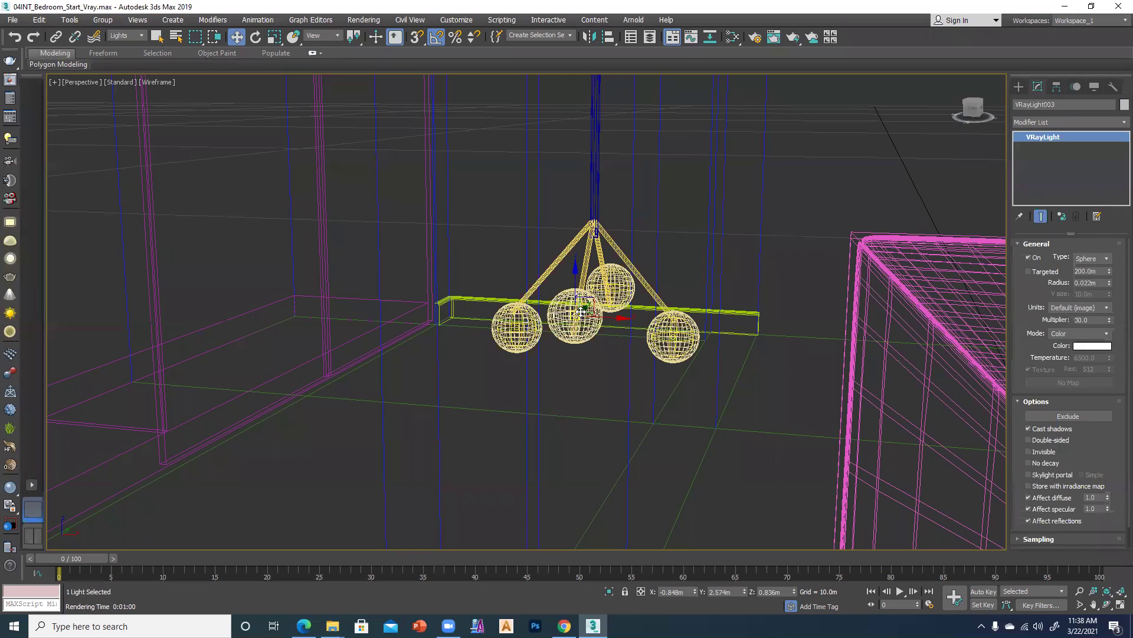
{"action": "left_click", "coordinate": [1068, 416]}
{"action": "scroll", "coordinate": [395, 384], "scroll_direction": "down", "scroll_amount": 3}
{"action": "left_click", "coordinate": [402, 386]}
{"action": "left_click", "coordinate": [568, 292]}
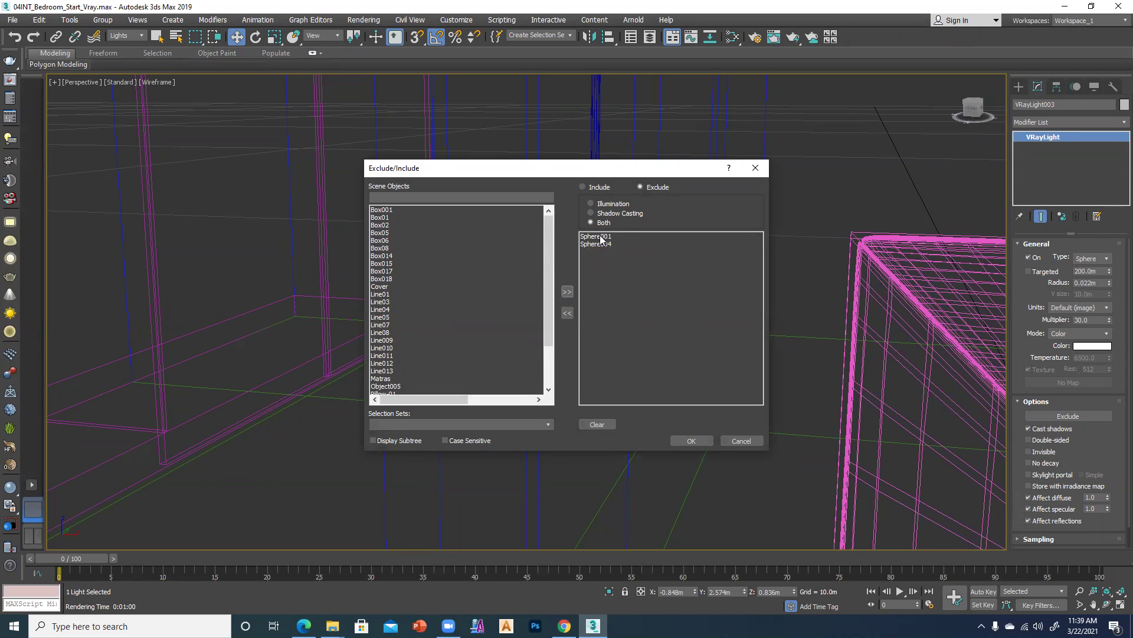
{"action": "left_click", "coordinate": [692, 442]}
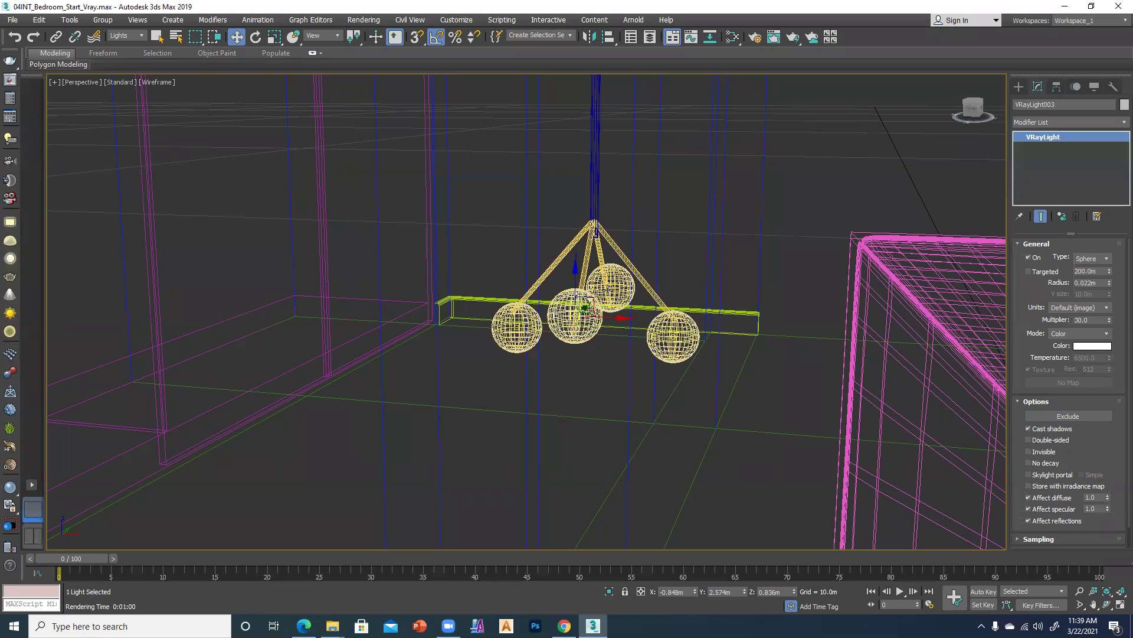
Select VRayLight004 inside the rear globe and add Sphere003 to its exclude list
{"action": "left_click", "coordinate": [608, 290]}
{"action": "left_click", "coordinate": [1070, 415]}
{"action": "scroll", "coordinate": [417, 330], "scroll_direction": "down", "scroll_amount": 3}
{"action": "left_click", "coordinate": [406, 386]}
{"action": "left_click", "coordinate": [567, 292]}
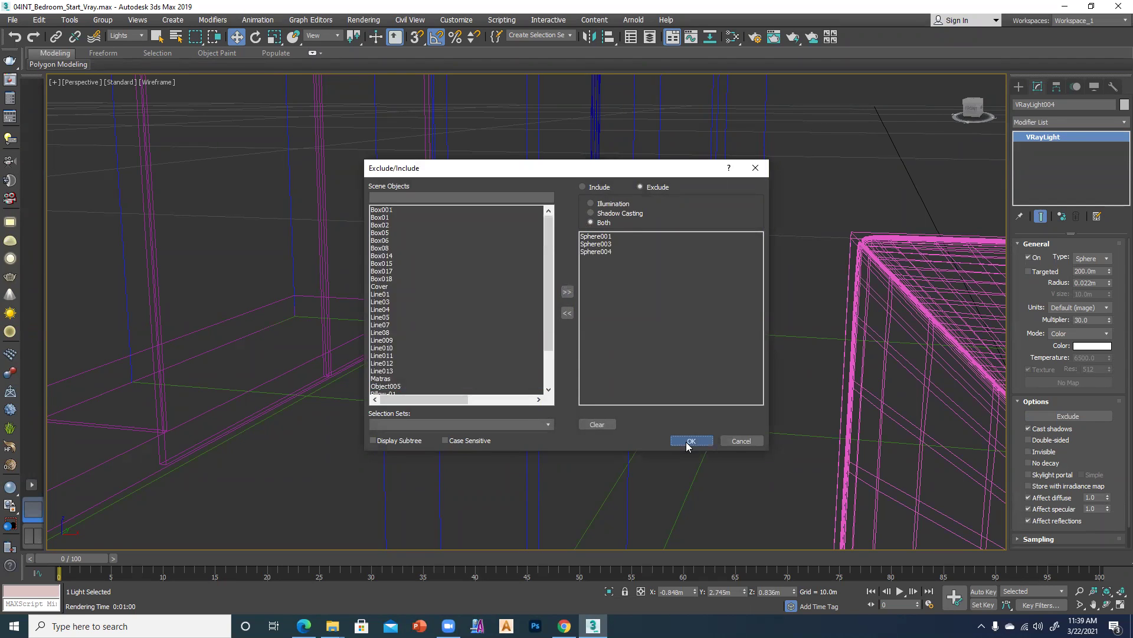
{"action": "left_click", "coordinate": [687, 441]}
Select VRayLight002 and add Sphere002 to its exclude list, accepting the change
{"action": "left_click", "coordinate": [674, 341]}
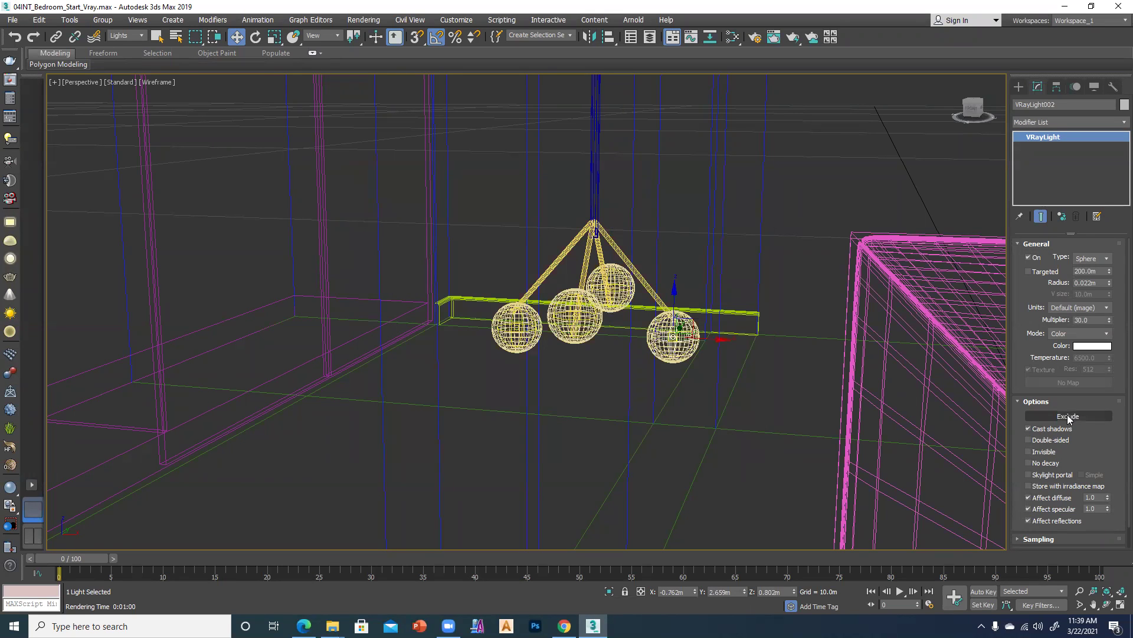
{"action": "left_click", "coordinate": [1070, 416]}
{"action": "scroll", "coordinate": [460, 307], "scroll_direction": "down", "scroll_amount": 2}
{"action": "left_click", "coordinate": [389, 386]}
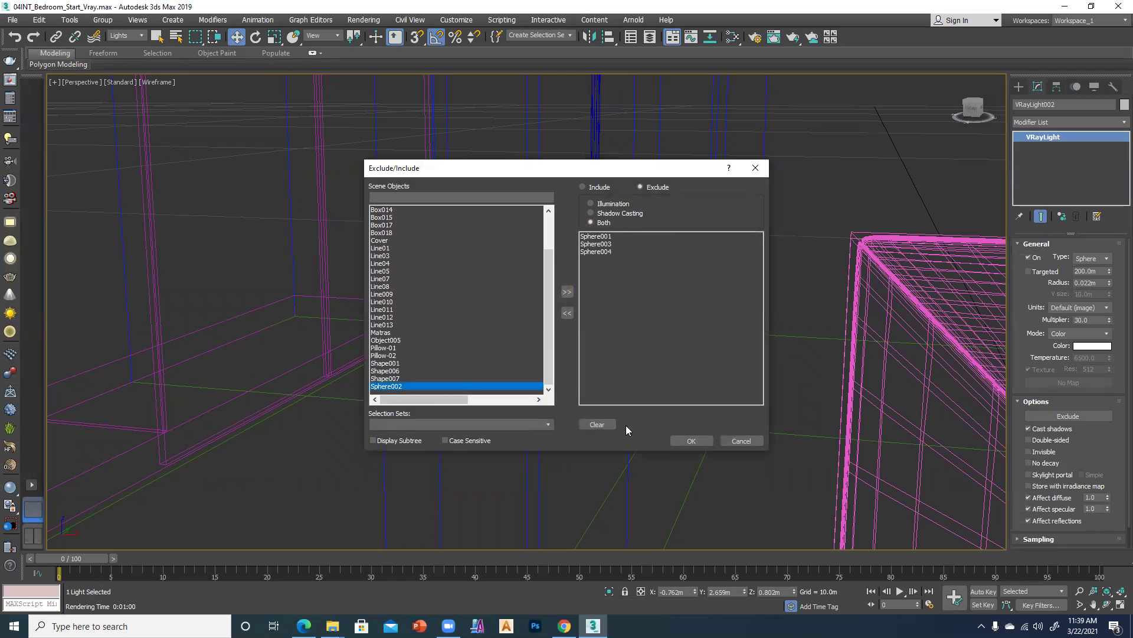
{"action": "left_click", "coordinate": [566, 291]}
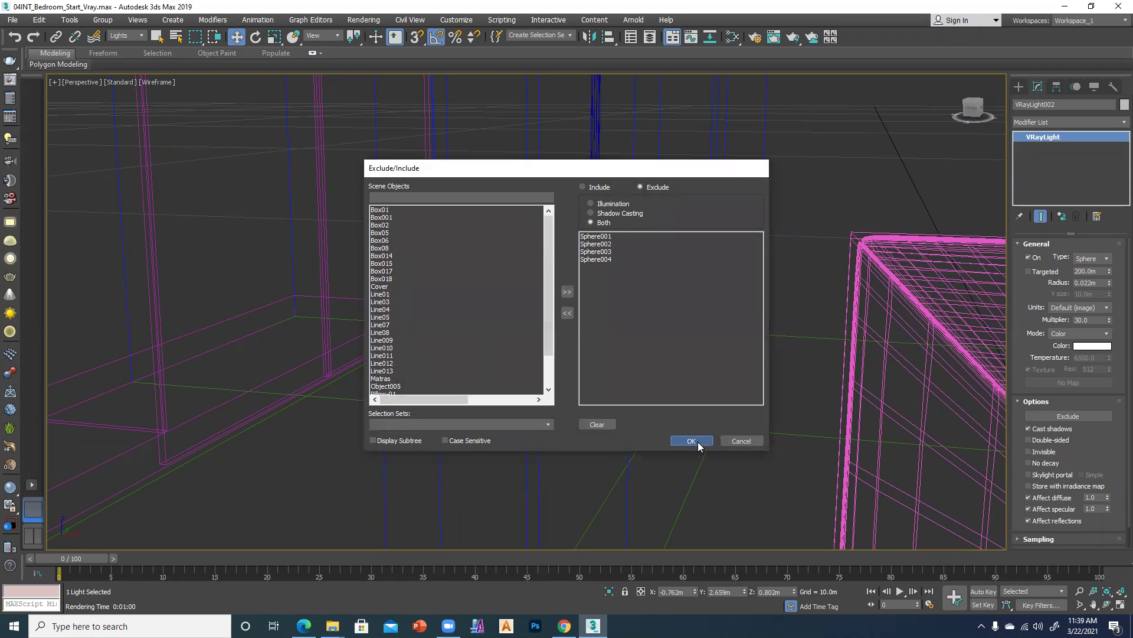
{"action": "left_click", "coordinate": [692, 441]}
Clear the selection, return to four viewports and test-render the VRayCam001 view with a region render around the pendant
{"action": "left_click", "coordinate": [754, 473]}
{"action": "key", "text": "alt+w"}
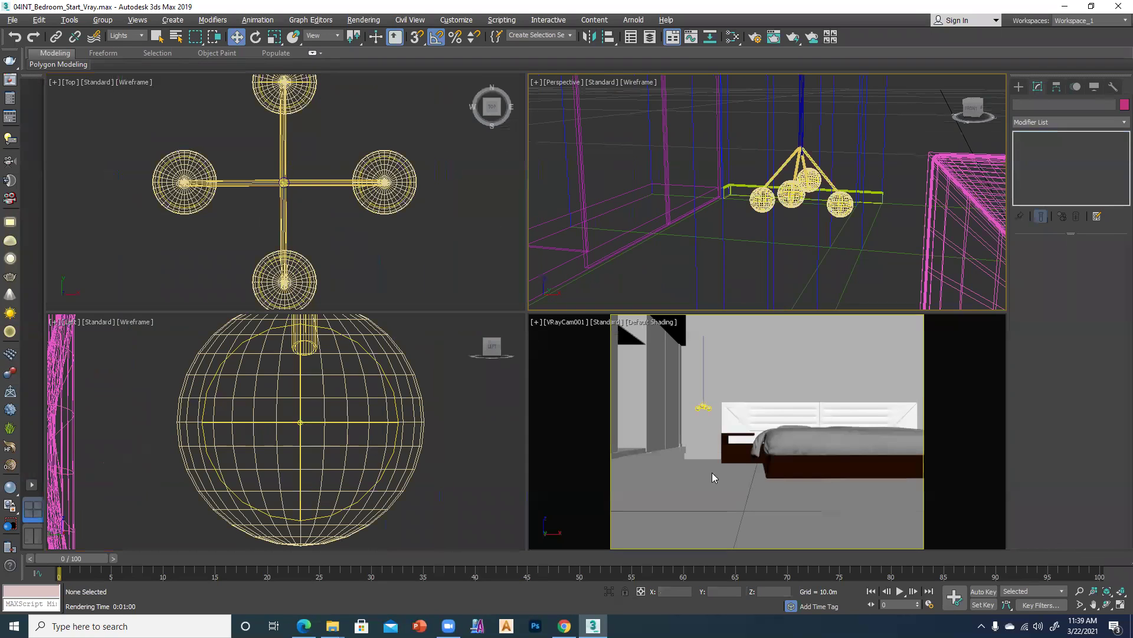
{"action": "left_click", "coordinate": [659, 452]}
{"action": "key", "text": "shift+q"}
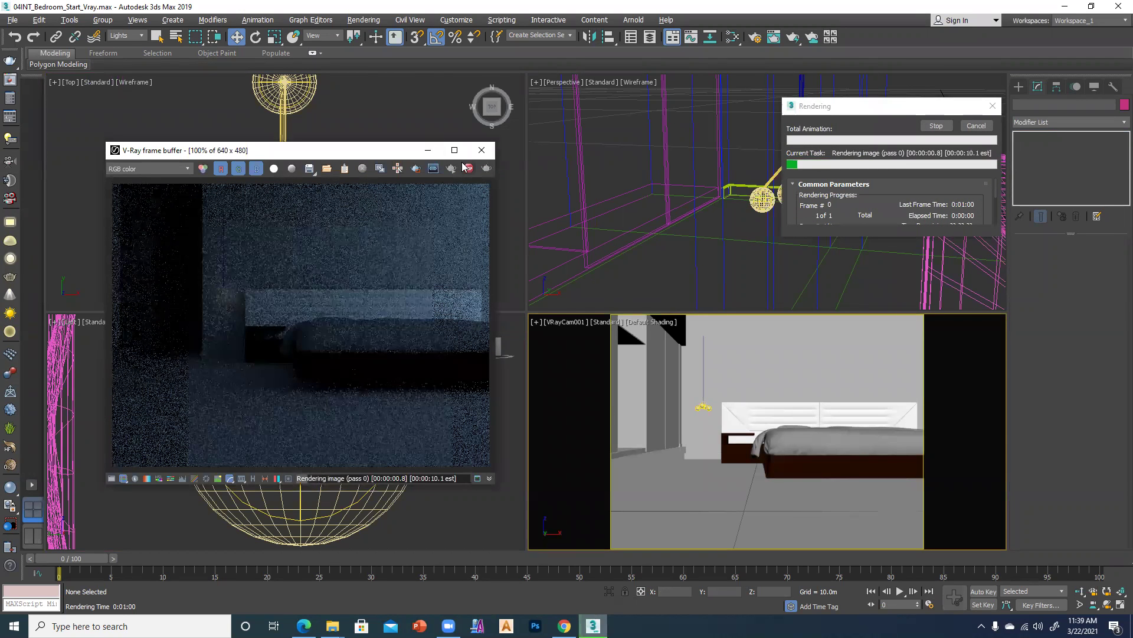
{"action": "left_click", "coordinate": [415, 168]}
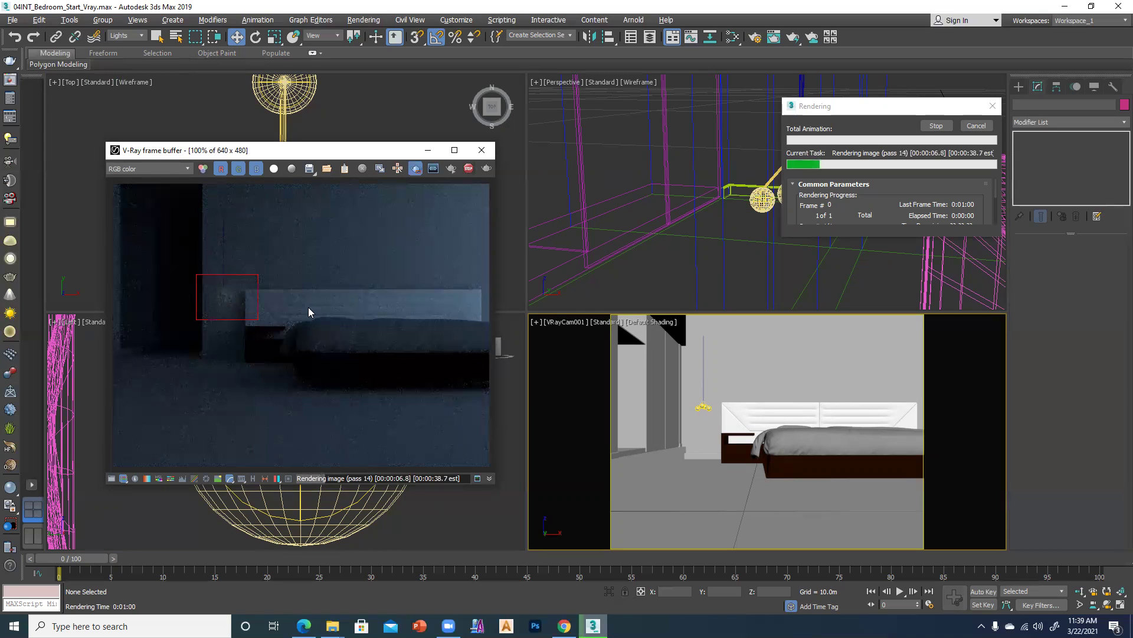
{"action": "left_click", "coordinate": [976, 125]}
{"action": "left_click", "coordinate": [974, 126]}
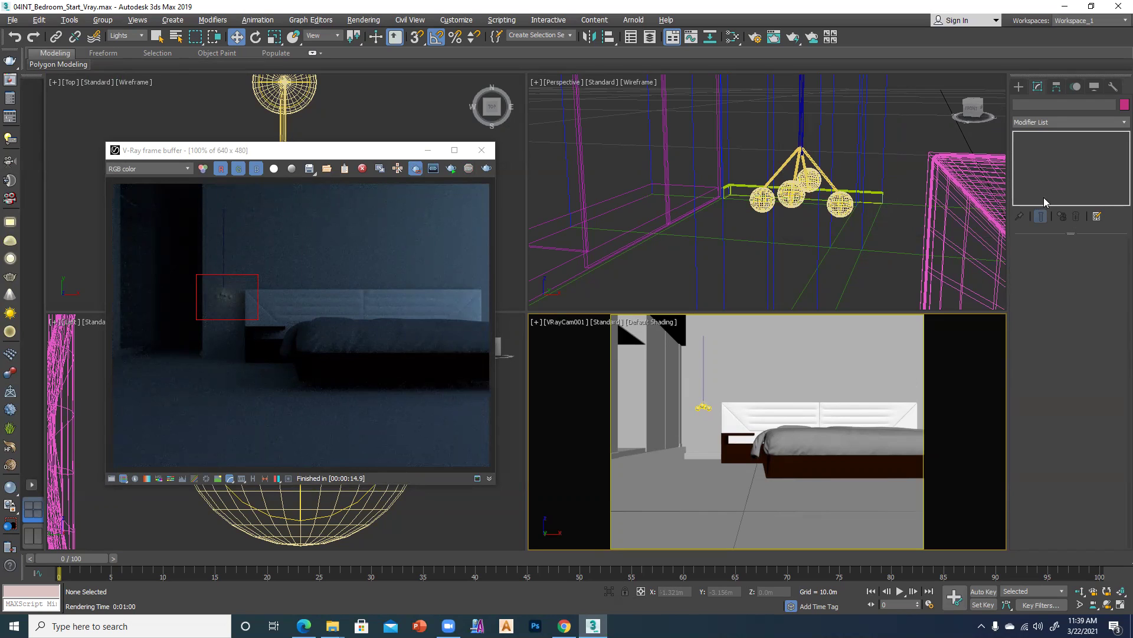
Set VRayLight001's units to Radiant power (W) with a multiplier of 100, and re-render the pendant region
{"action": "left_click", "coordinate": [763, 201]}
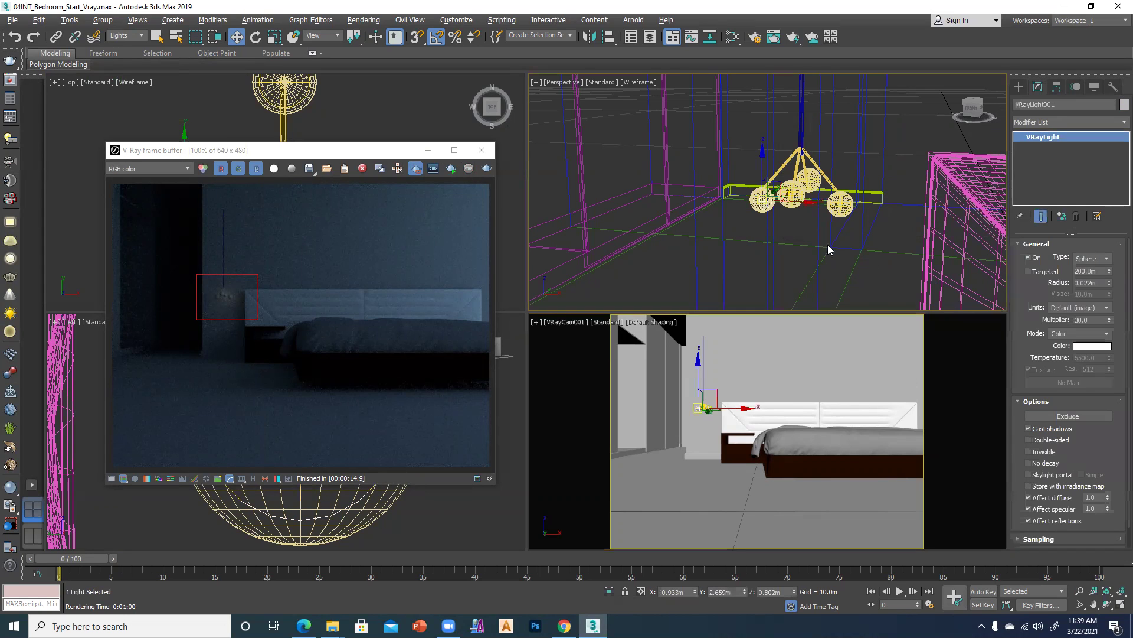
{"action": "left_click", "coordinate": [1075, 306]}
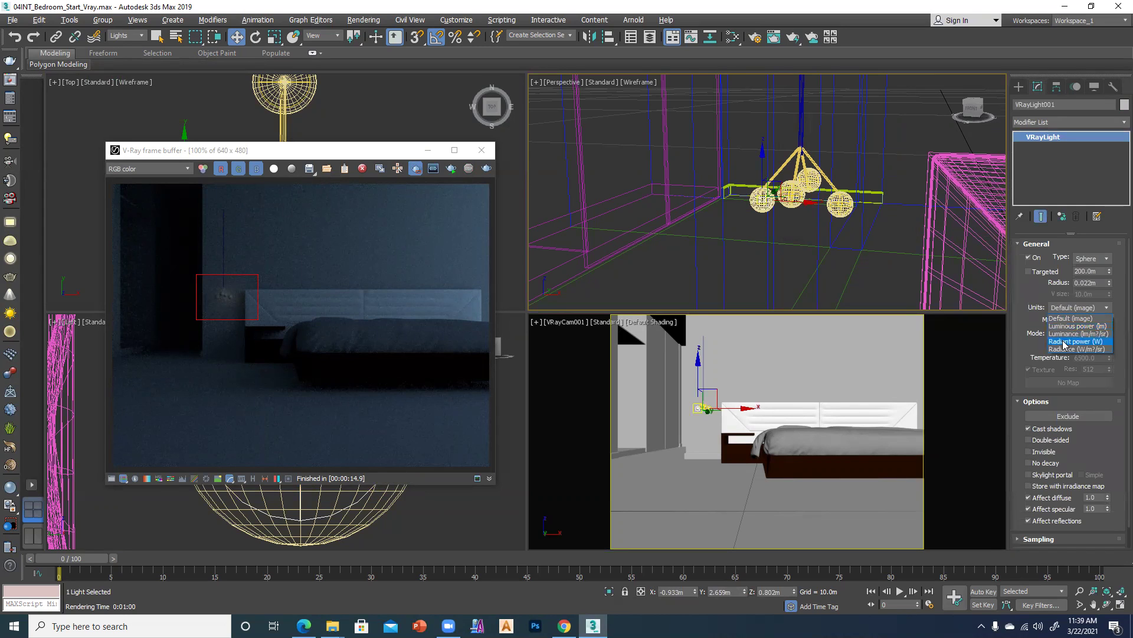
{"action": "left_click", "coordinate": [1076, 342]}
{"action": "left_click", "coordinate": [1076, 319]}
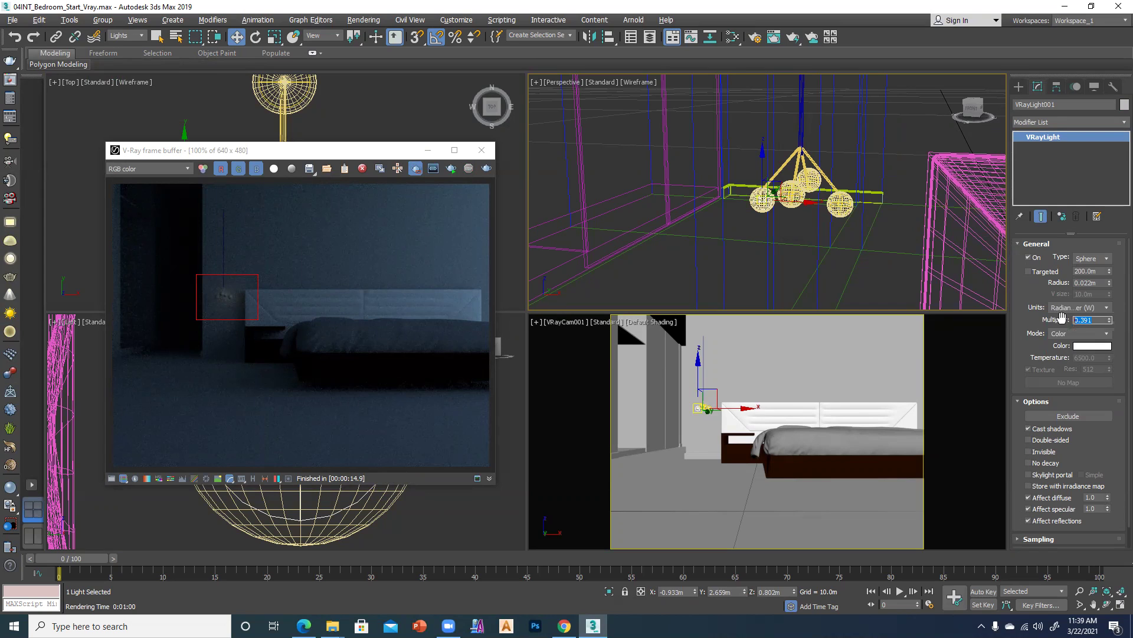
{"action": "type", "text": "100"}
{"action": "left_click", "coordinate": [451, 168]}
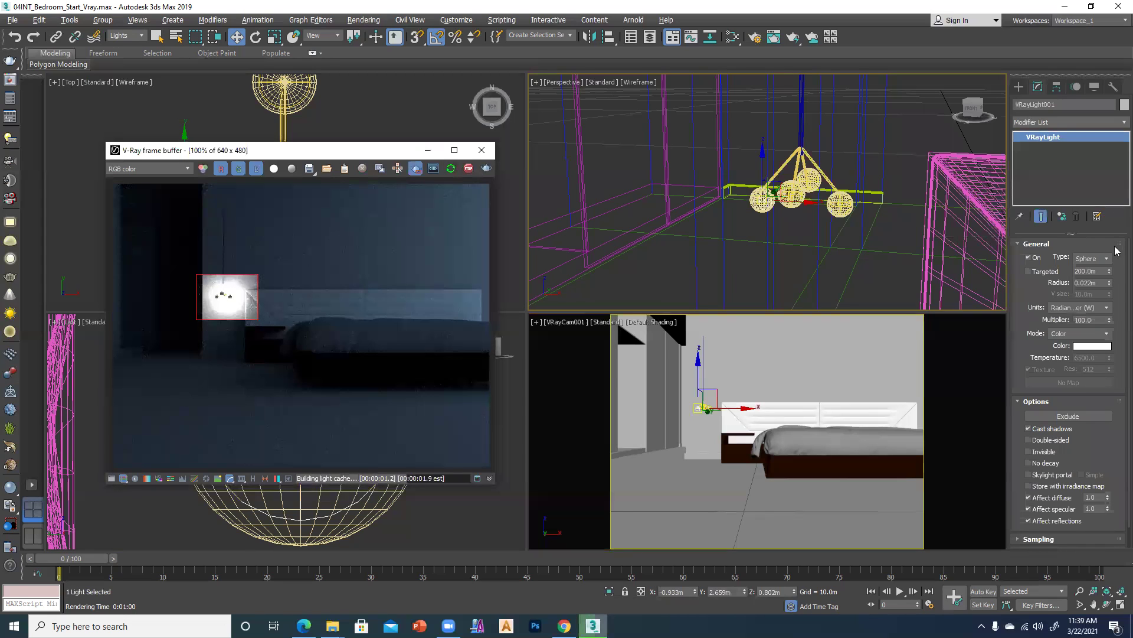
Lower VRayLight001's multiplier to 20, re-render the region, inspect the pendant globes up close and close the frame buffer
{"action": "left_click_drag", "start_coordinate": [1099, 320], "coordinate": [1051, 320]}
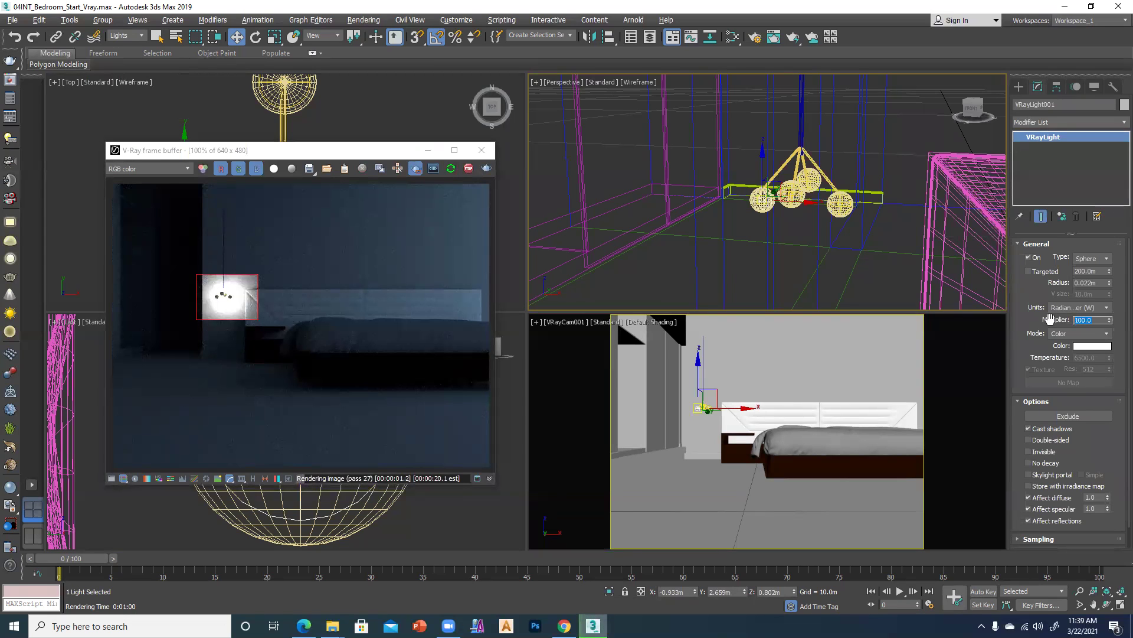
{"action": "type", "text": "20"}
{"action": "left_click", "coordinate": [451, 168]}
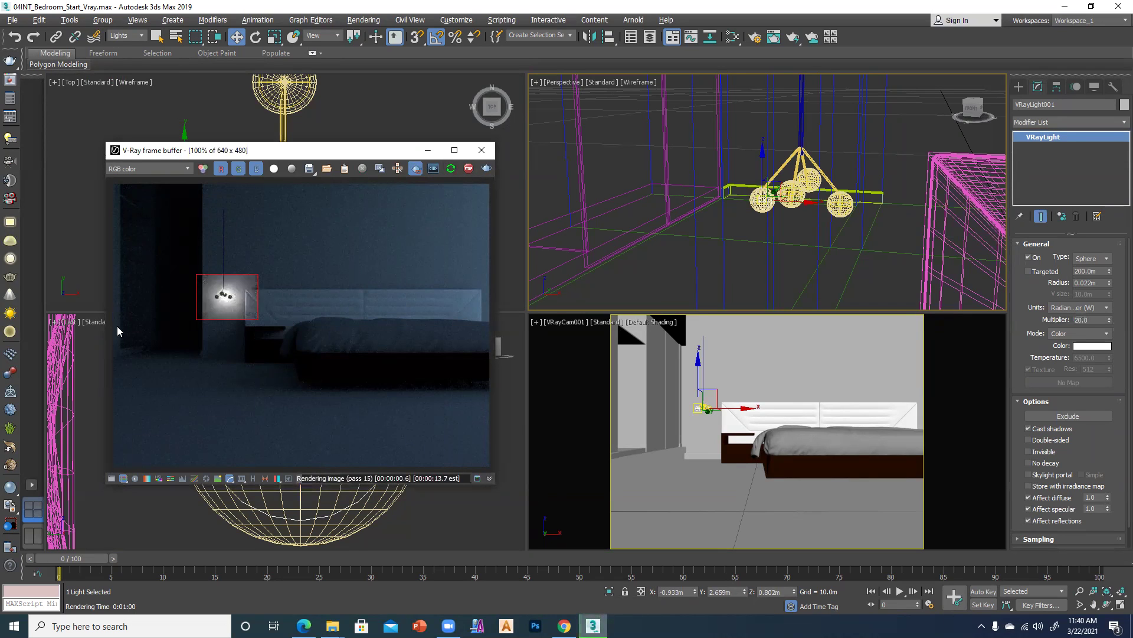
{"action": "scroll", "coordinate": [222, 304], "scroll_direction": "up", "scroll_amount": 2}
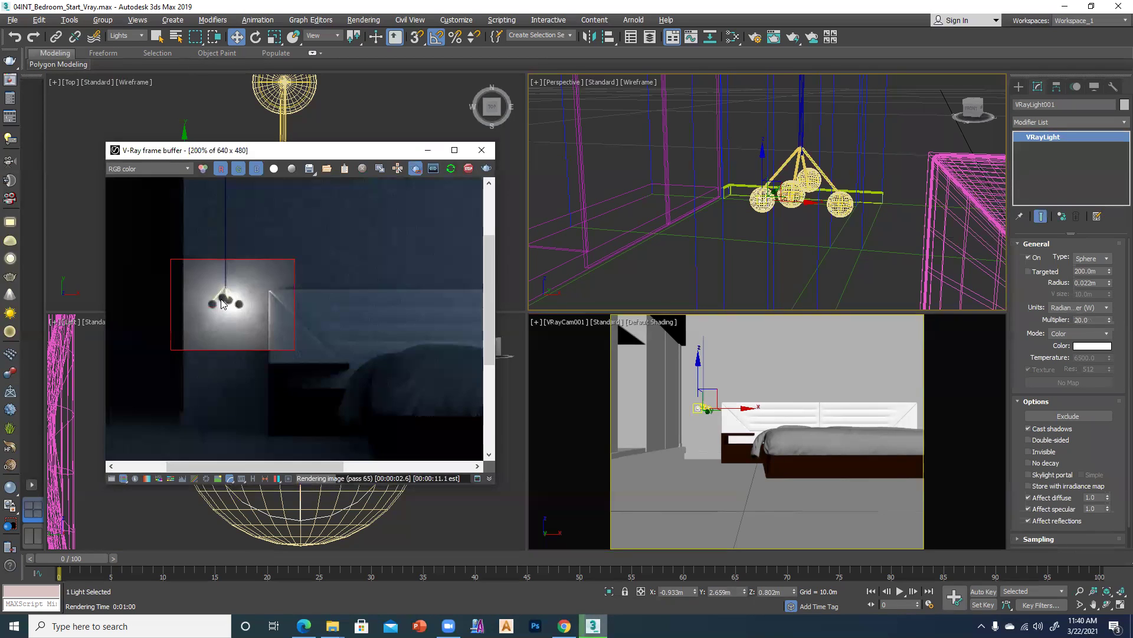
{"action": "scroll", "coordinate": [222, 304], "scroll_direction": "up", "scroll_amount": 2}
{"action": "scroll", "coordinate": [221, 304], "scroll_direction": "down", "scroll_amount": 1}
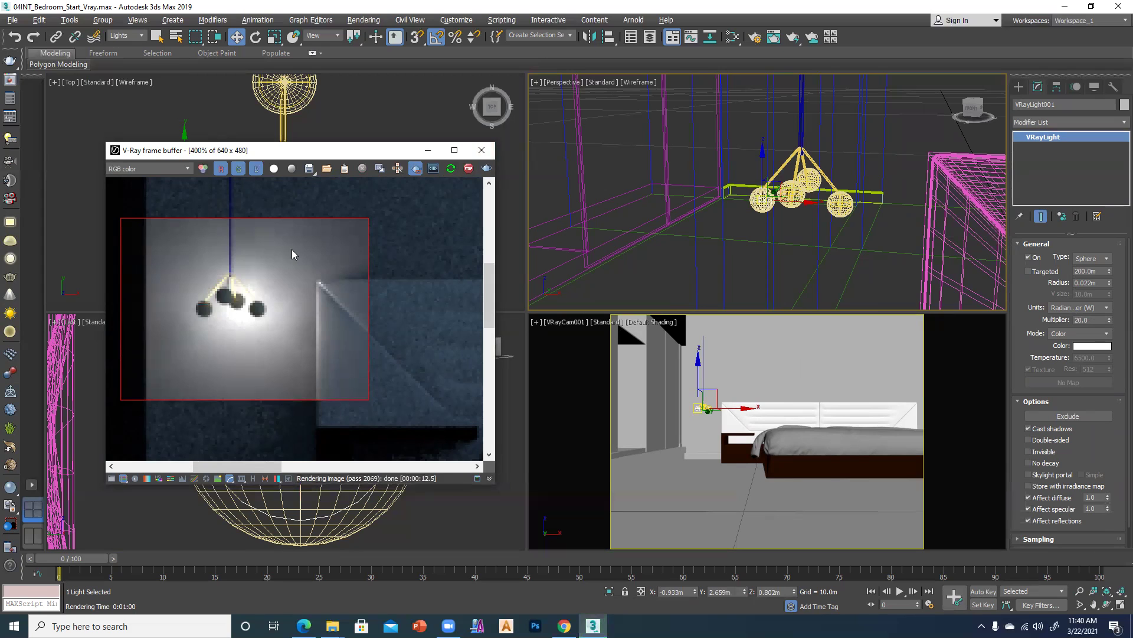
{"action": "left_click", "coordinate": [479, 151]}
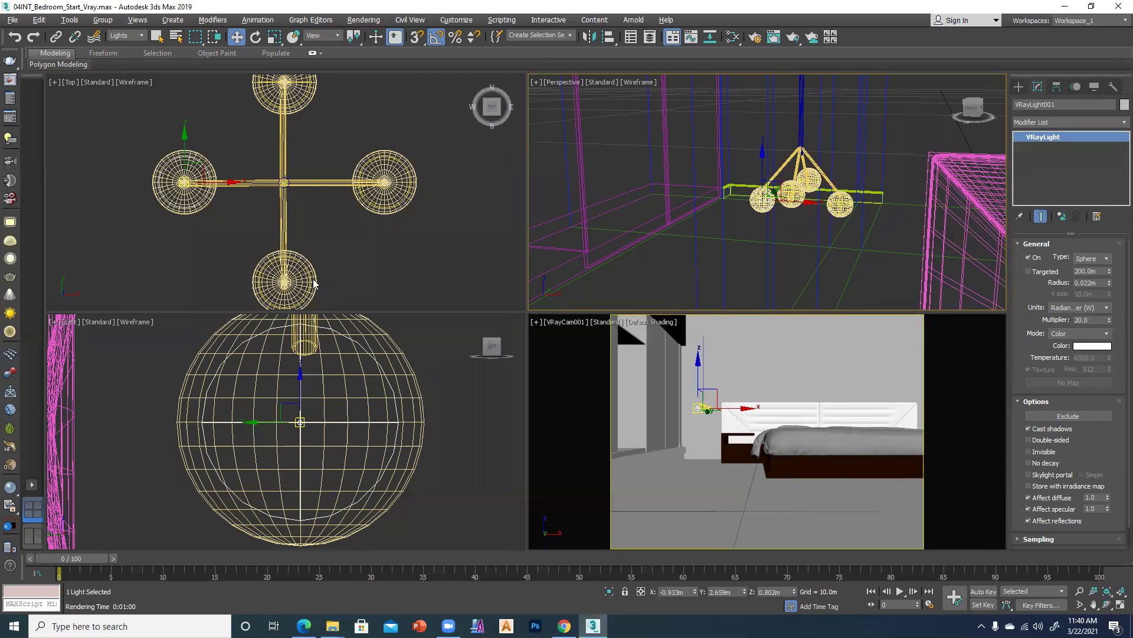
Allow all object types to be selected and select the pendant's four globe spheres together in the Top view
{"action": "left_click", "coordinate": [121, 36]}
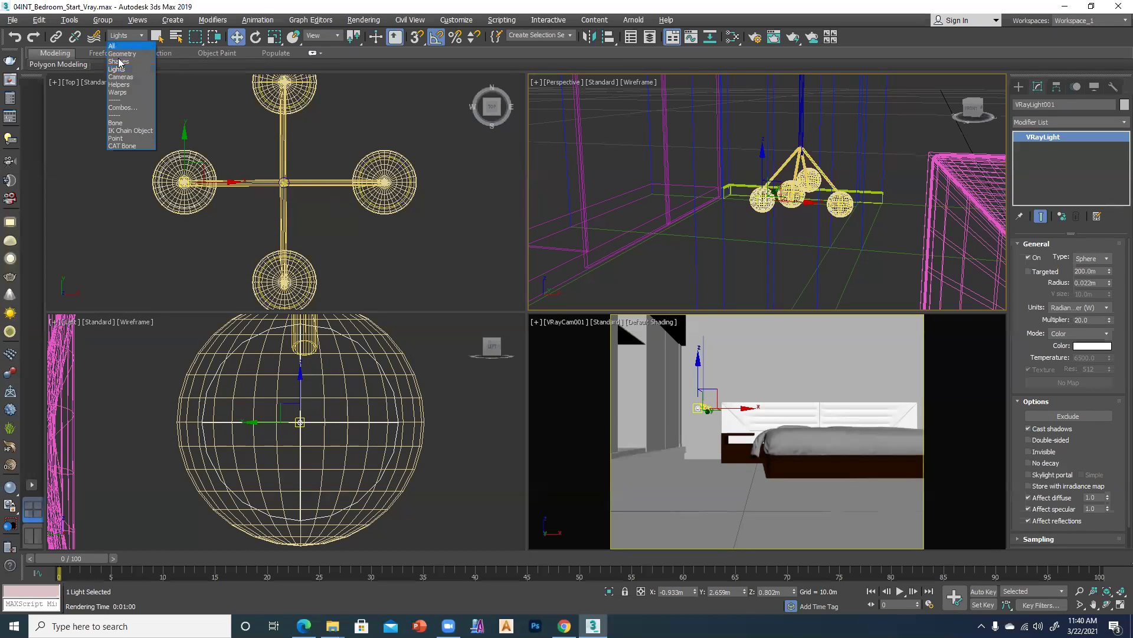
{"action": "left_click", "coordinate": [112, 46]}
{"action": "left_click", "coordinate": [166, 205]}
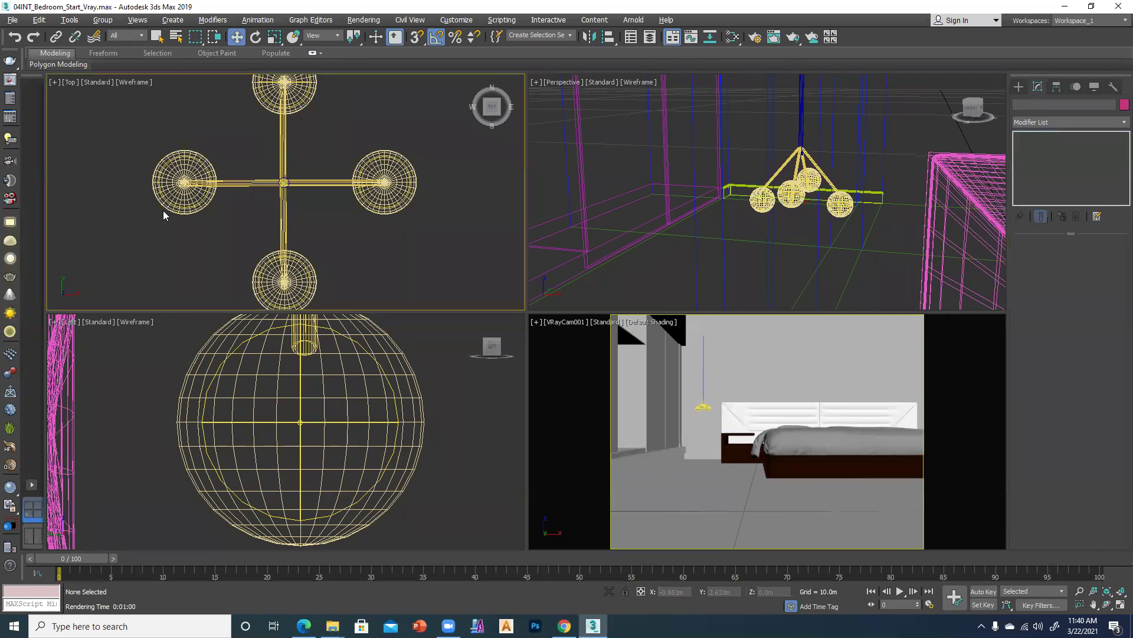
{"action": "left_click", "coordinate": [315, 287]}
{"action": "left_click", "coordinate": [373, 211]}
{"action": "left_click", "coordinate": [372, 206], "text": "ctrl"}
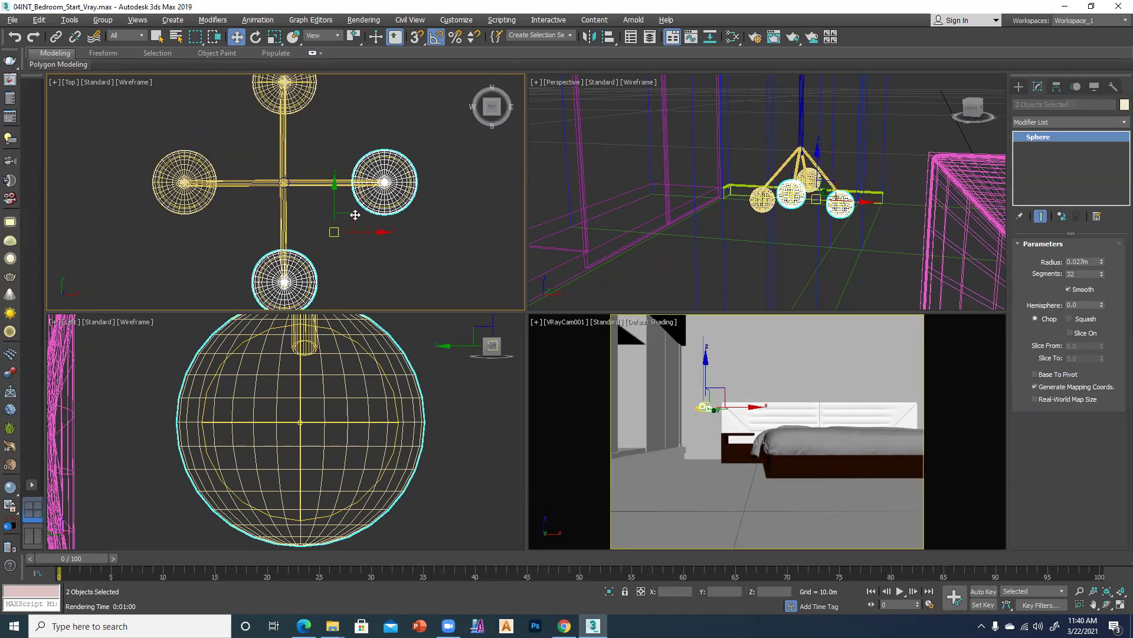
{"action": "left_click", "coordinate": [166, 205], "text": "ctrl"}
{"action": "left_click", "coordinate": [265, 103], "text": "ctrl"}
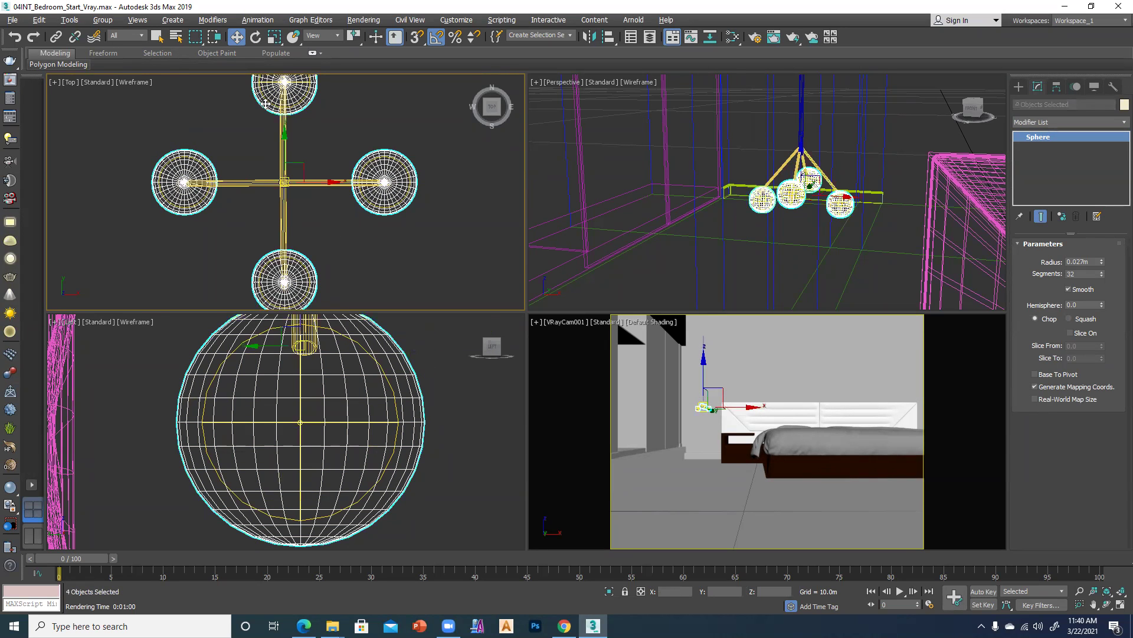
Add a VRayMtl to the Slate Material Editor and set its diffuse color to white
{"action": "key", "text": "m"}
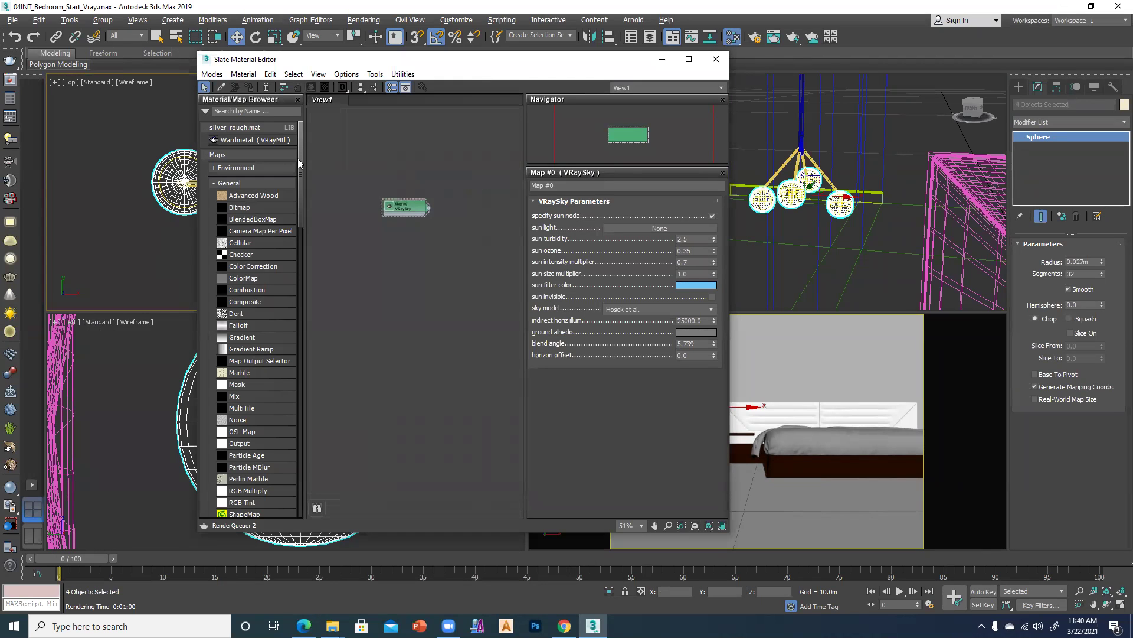
{"action": "left_click_drag", "start_coordinate": [302, 185], "coordinate": [297, 435]}
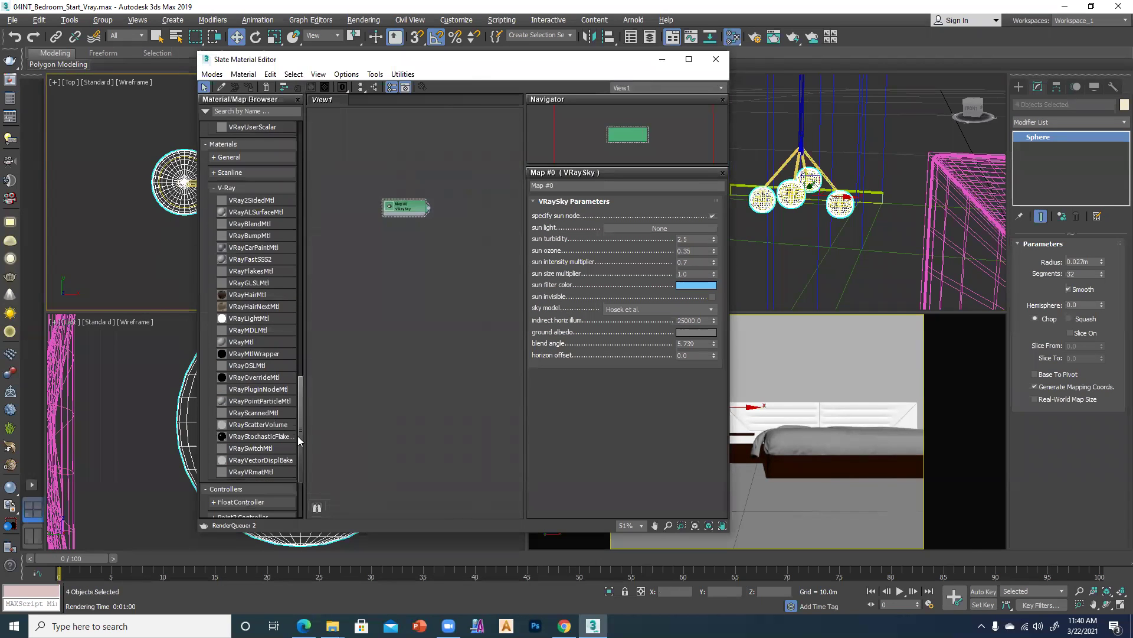
{"action": "left_click_drag", "start_coordinate": [247, 347], "coordinate": [387, 301]}
{"action": "double_click", "coordinate": [421, 312]}
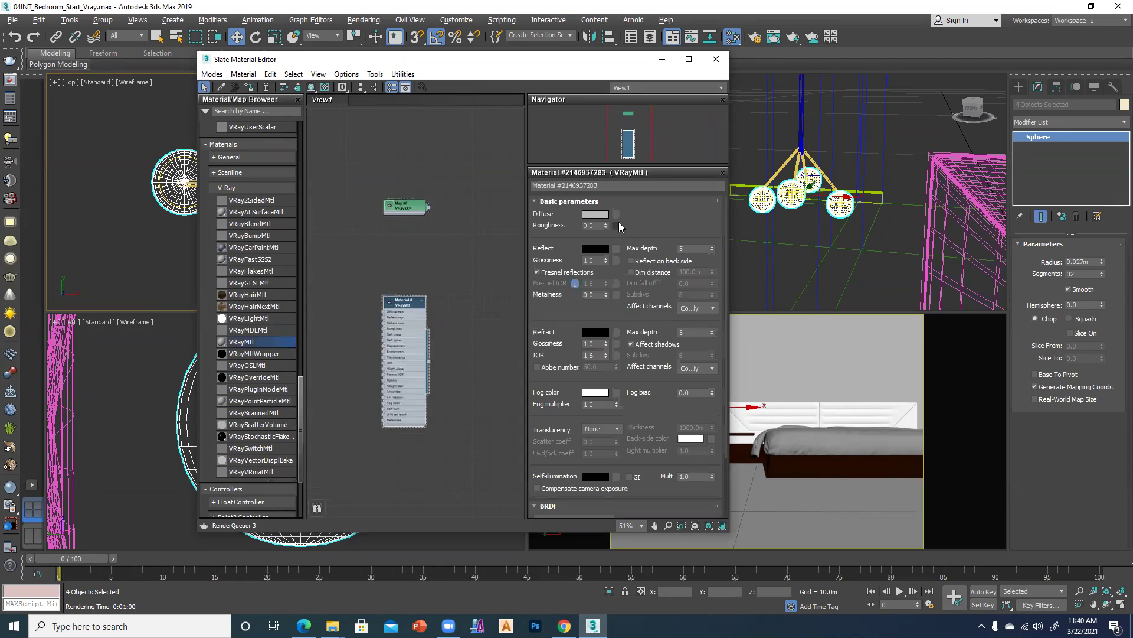
{"action": "left_click", "coordinate": [595, 214]}
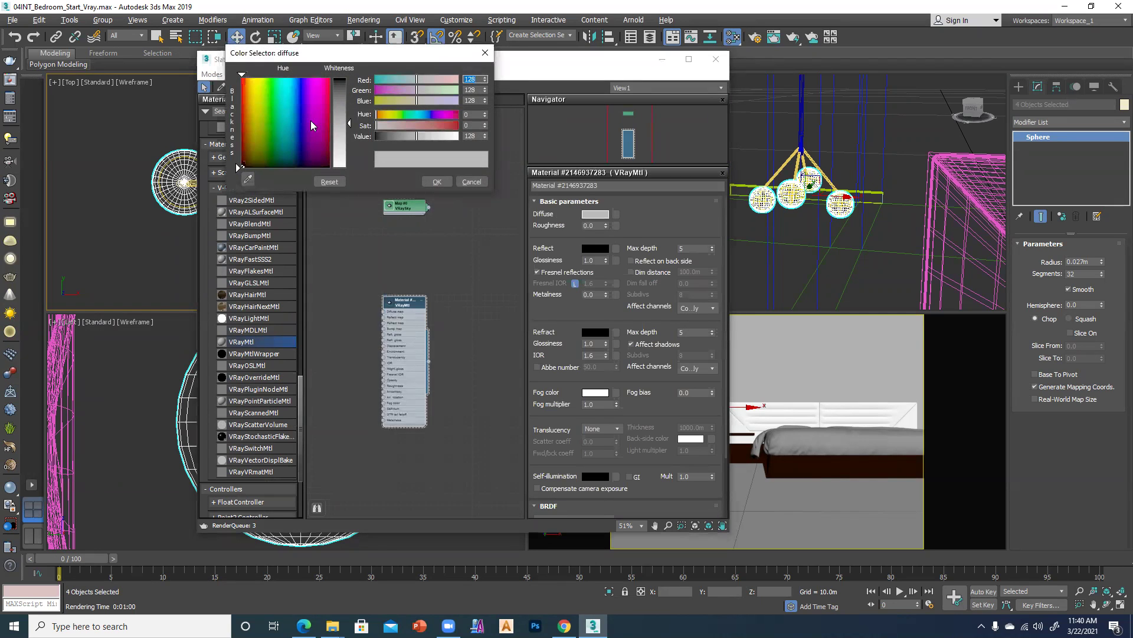
{"action": "left_click_drag", "start_coordinate": [344, 131], "coordinate": [349, 168]}
{"action": "left_click", "coordinate": [437, 181]}
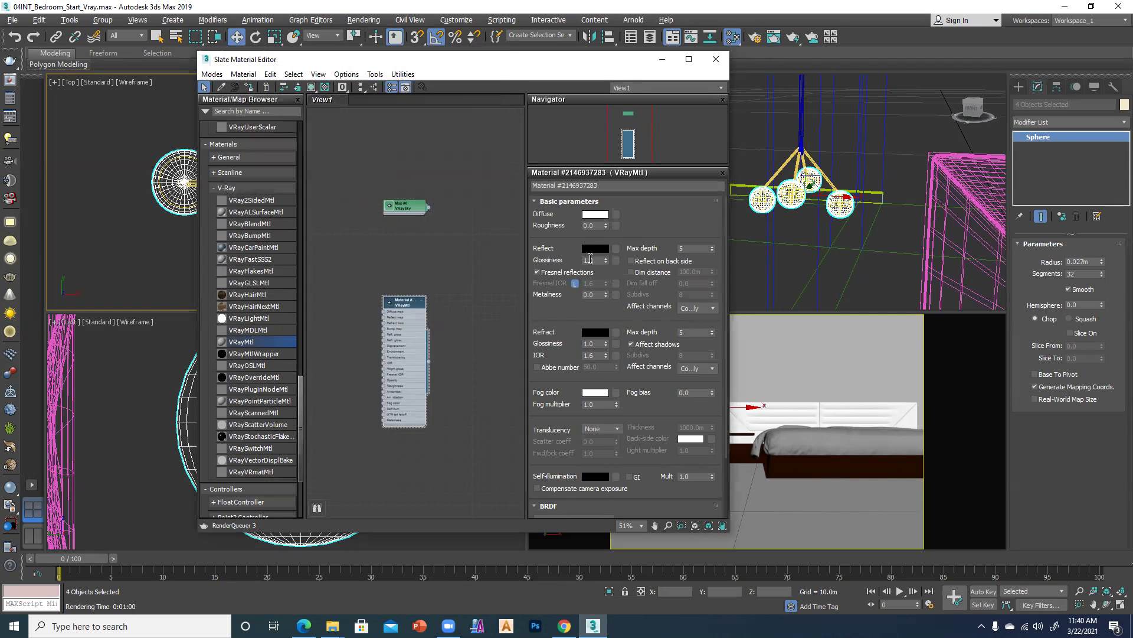
Set the new VRayMtl's reflection and refraction colors to pure white (255)
{"action": "left_click", "coordinate": [593, 248]}
{"action": "left_click_drag", "start_coordinate": [349, 78], "coordinate": [350, 167]}
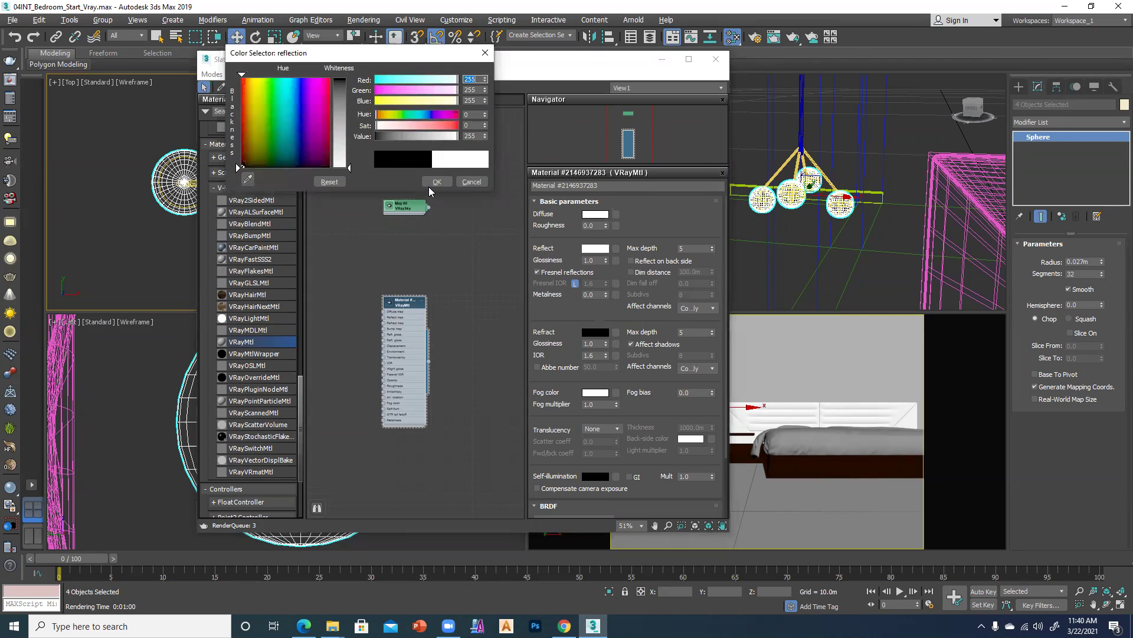
{"action": "left_click", "coordinate": [437, 181]}
{"action": "left_click", "coordinate": [595, 333]}
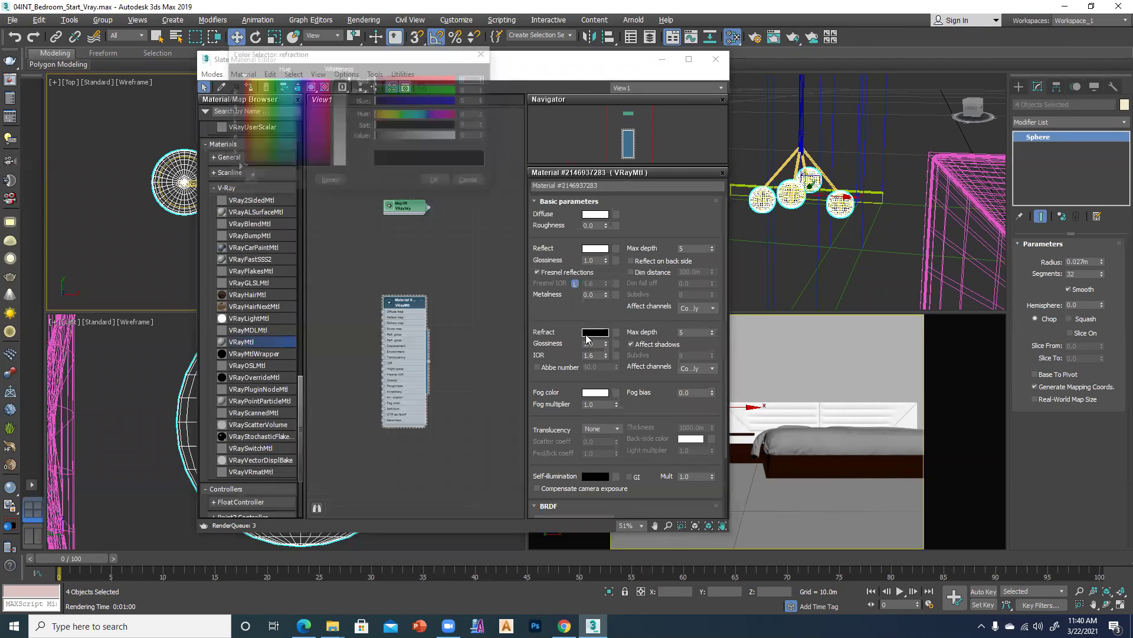
{"action": "left_click_drag", "start_coordinate": [349, 78], "coordinate": [354, 167]}
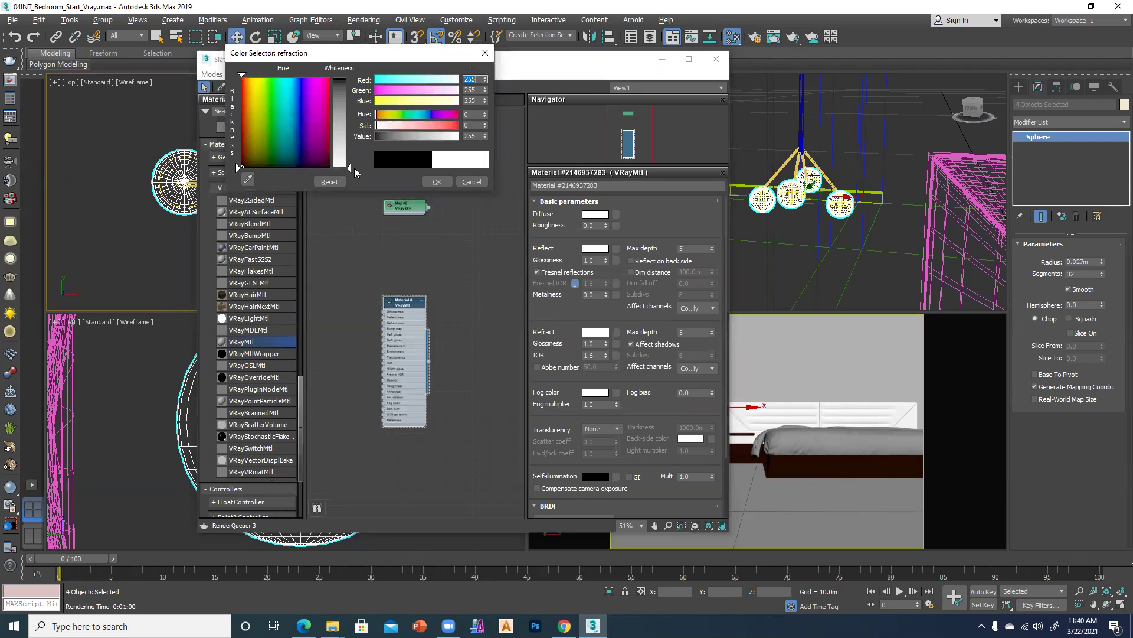
{"action": "left_click", "coordinate": [436, 182]}
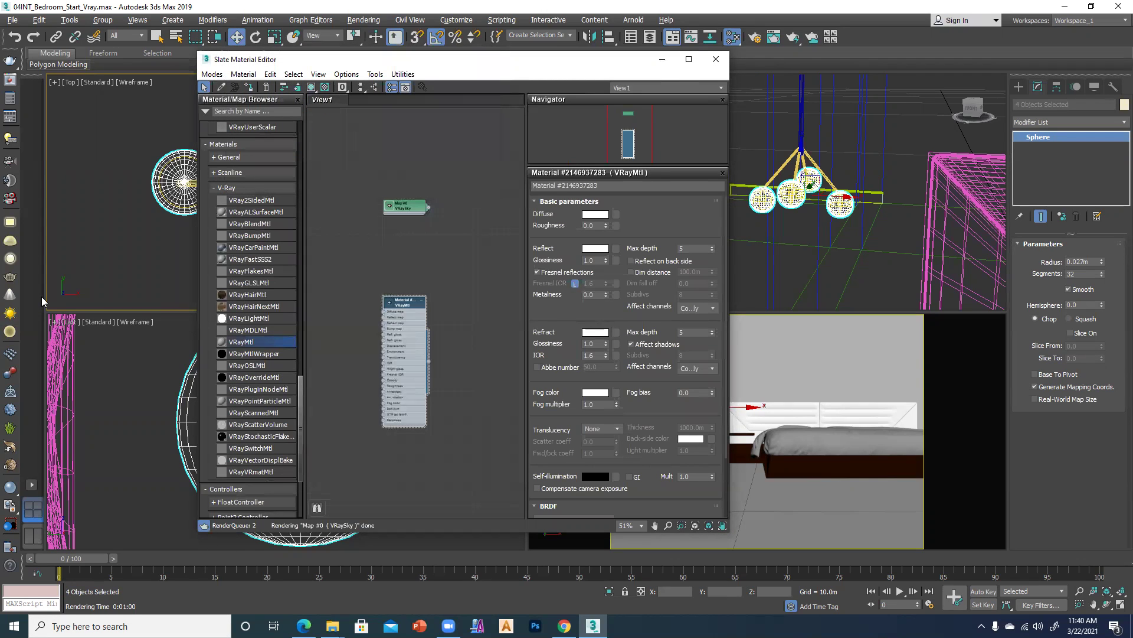
Enlarge the new VRayMtl's preview with its background shown, assign the material to the four selected globes and minimize the material editor
{"action": "double_click", "coordinate": [389, 305]}
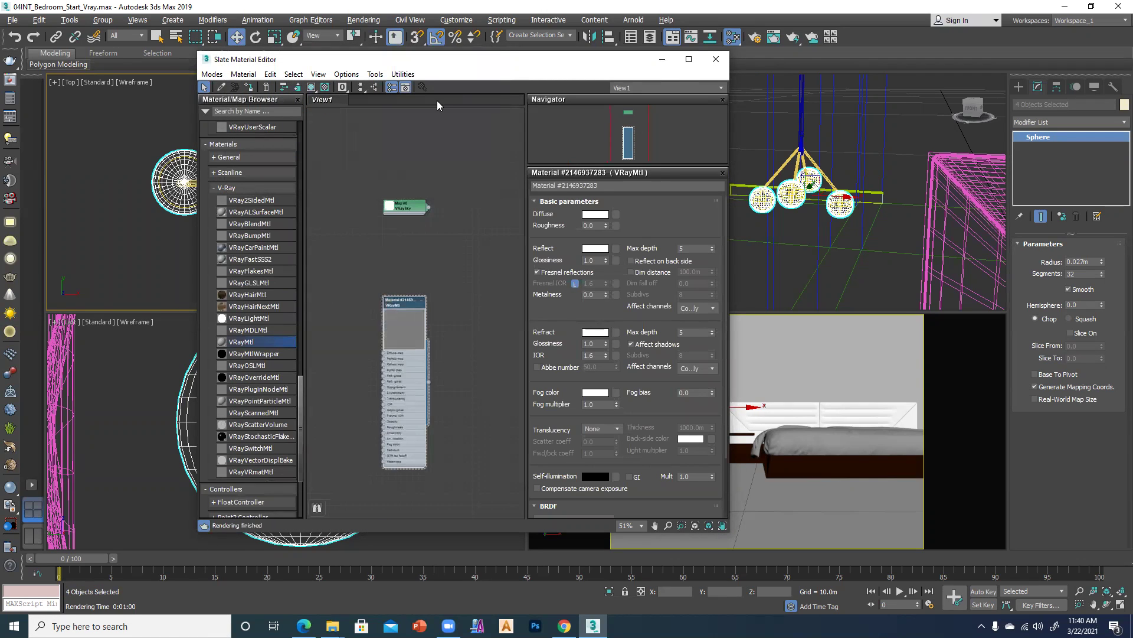
{"action": "left_click", "coordinate": [326, 88]}
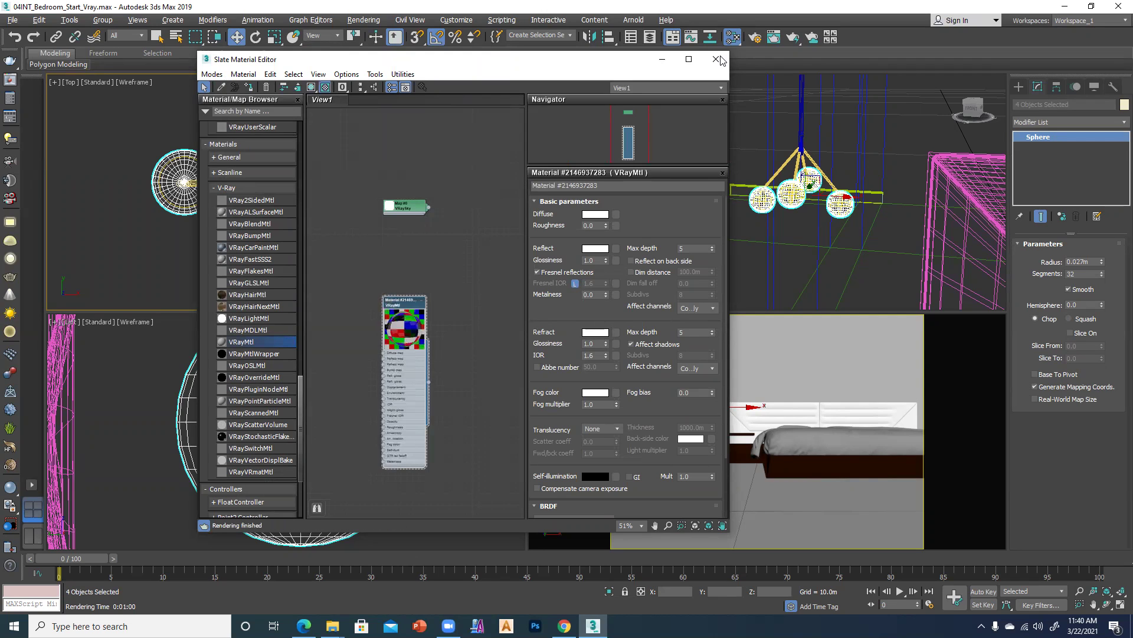
{"action": "right_click", "coordinate": [402, 303]}
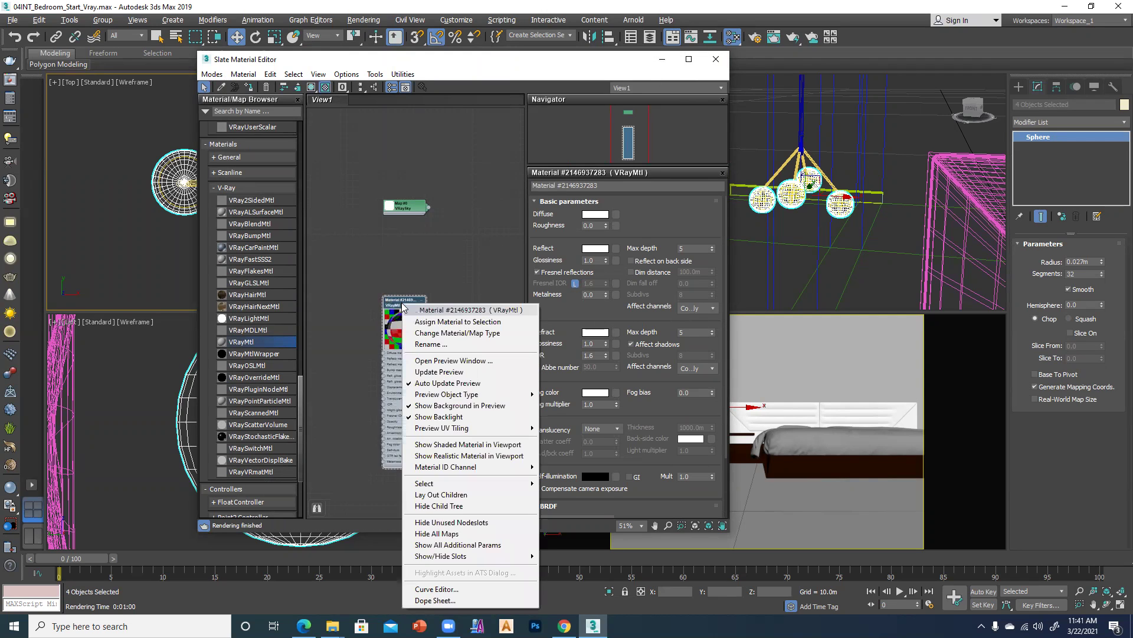
{"action": "left_click", "coordinate": [431, 323]}
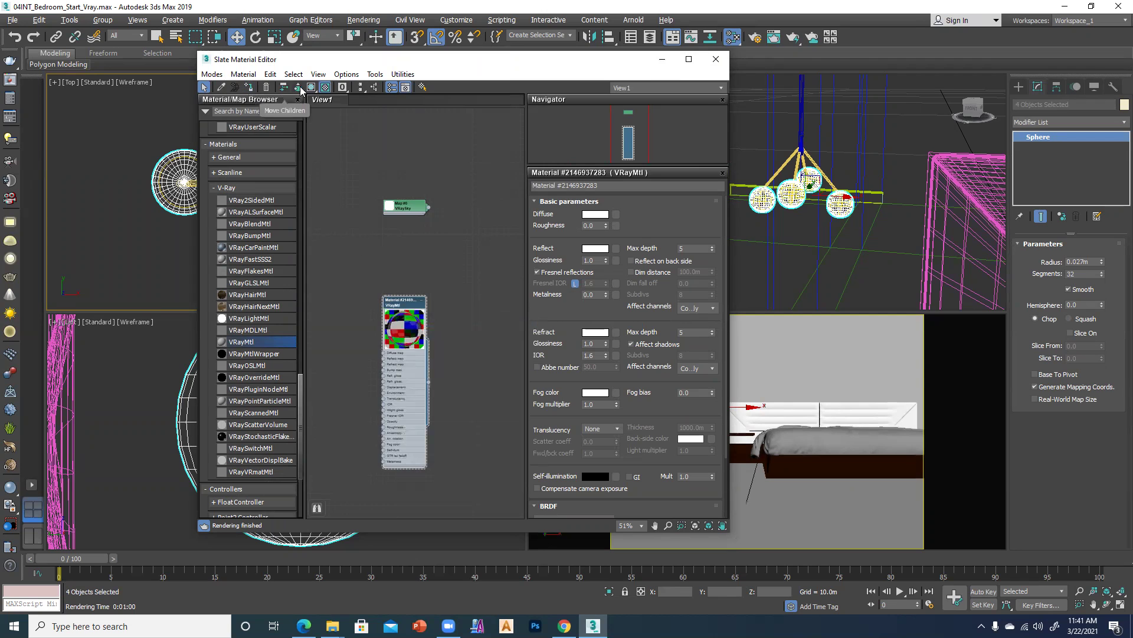
{"action": "left_click", "coordinate": [662, 59]}
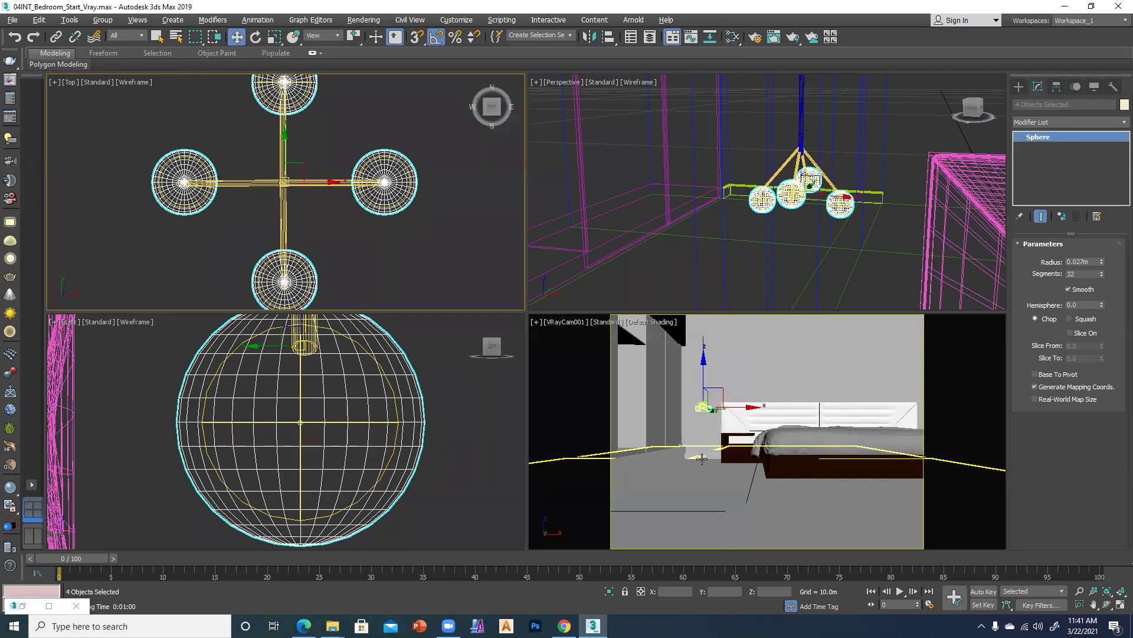
Test-render the pendant region from the camera view to check the glass globes, and stop the render
{"action": "key", "text": "shift+q"}
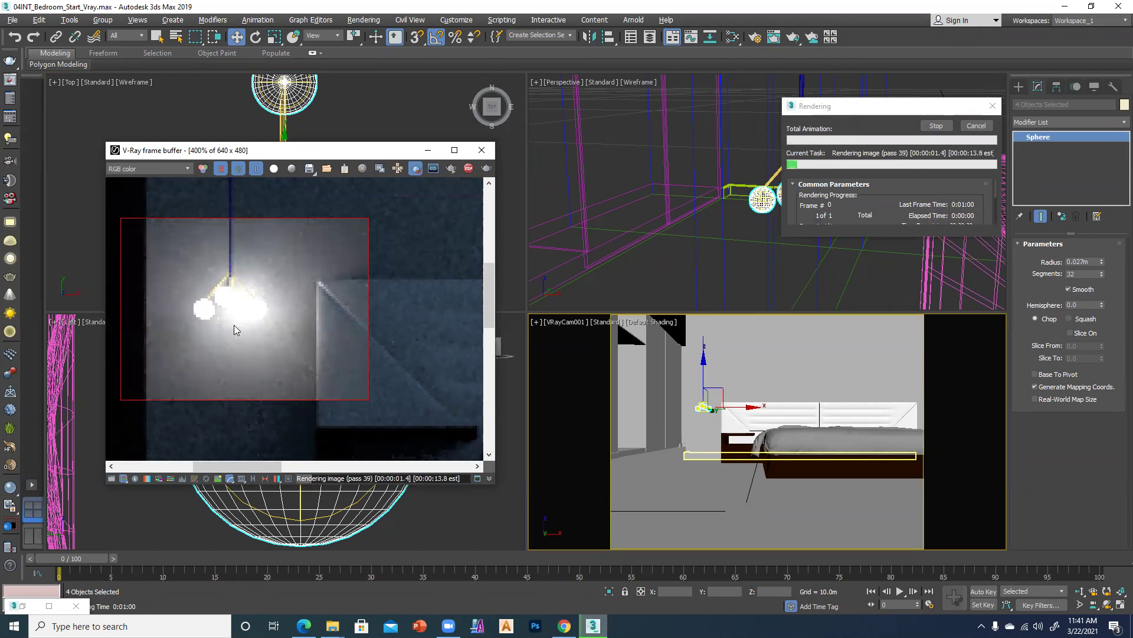
{"action": "left_click", "coordinate": [486, 153]}
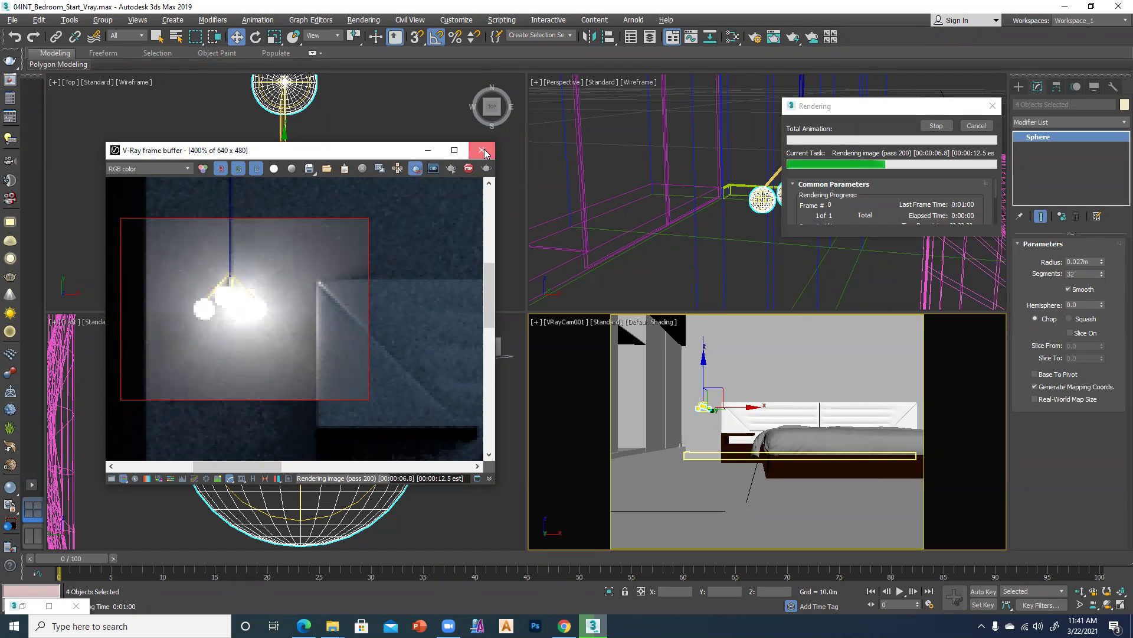
{"action": "left_click", "coordinate": [978, 126]}
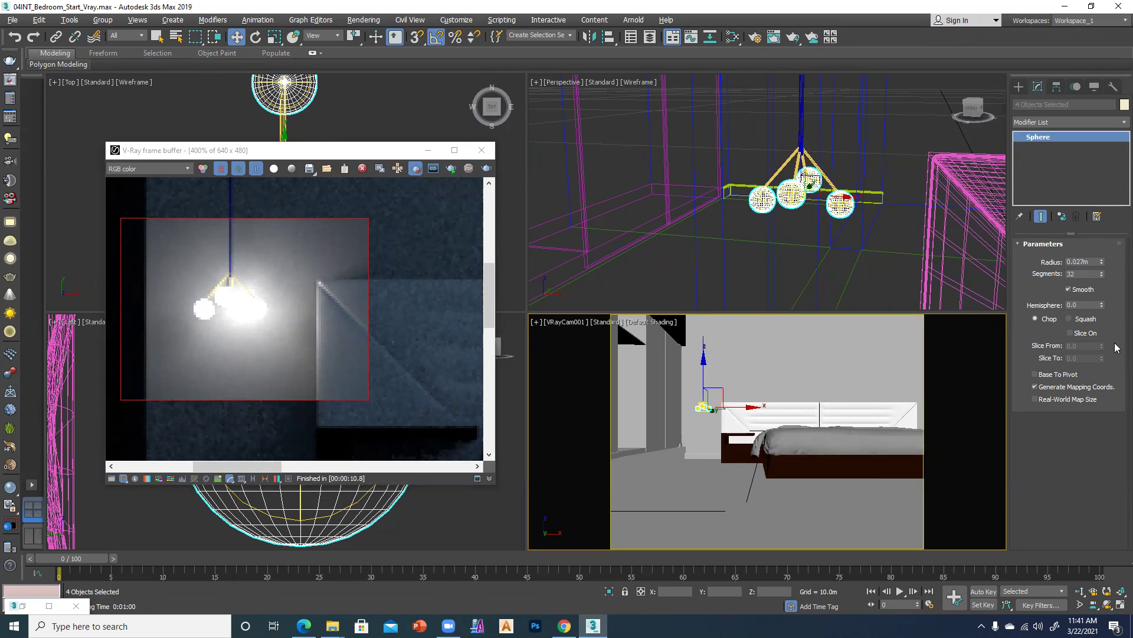
Limit selection to lights, select VRayLight001 in the pendant, set its multiplier to 10 and re-render the region
{"action": "left_click", "coordinate": [762, 199]}
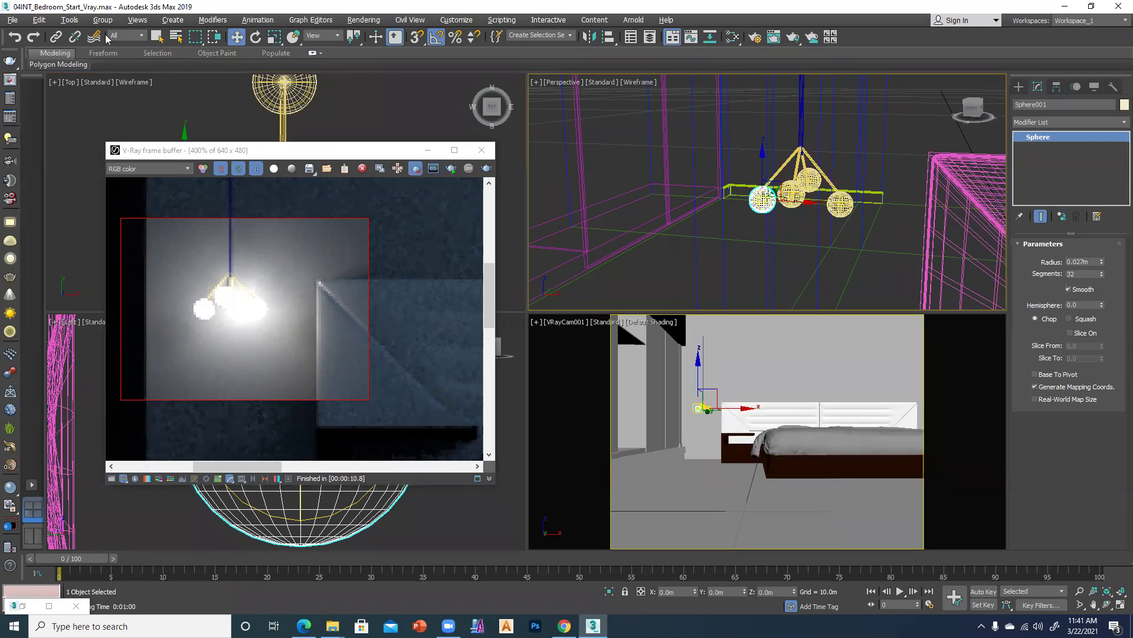
{"action": "left_click", "coordinate": [116, 36]}
{"action": "left_click", "coordinate": [119, 71]}
{"action": "left_click", "coordinate": [704, 407]}
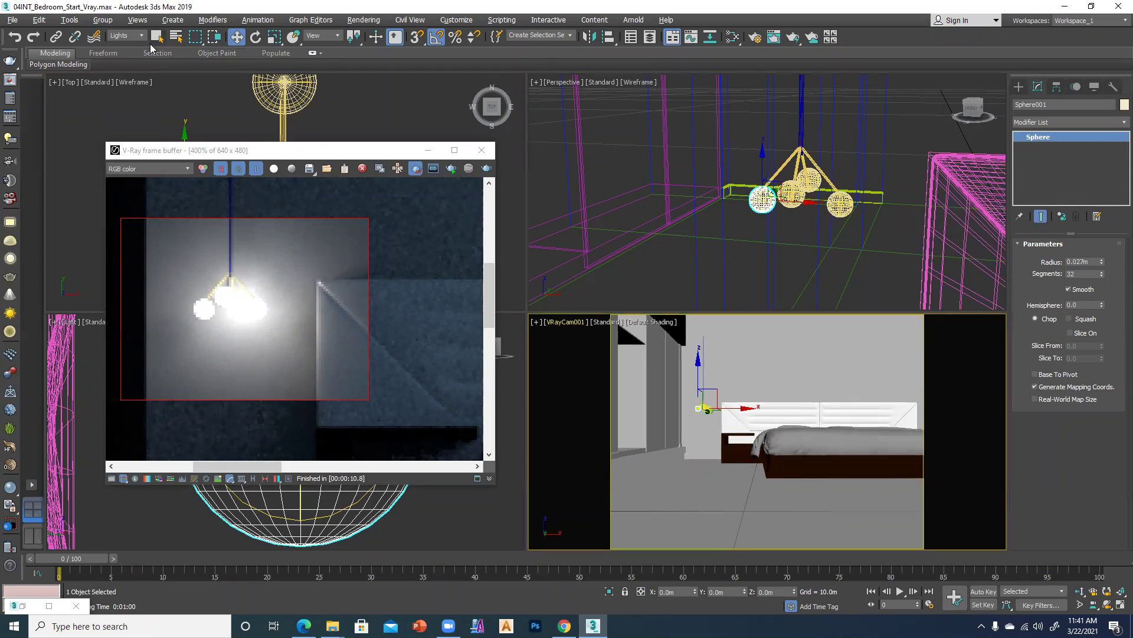
{"action": "left_click", "coordinate": [679, 464]}
{"action": "left_click", "coordinate": [699, 407]}
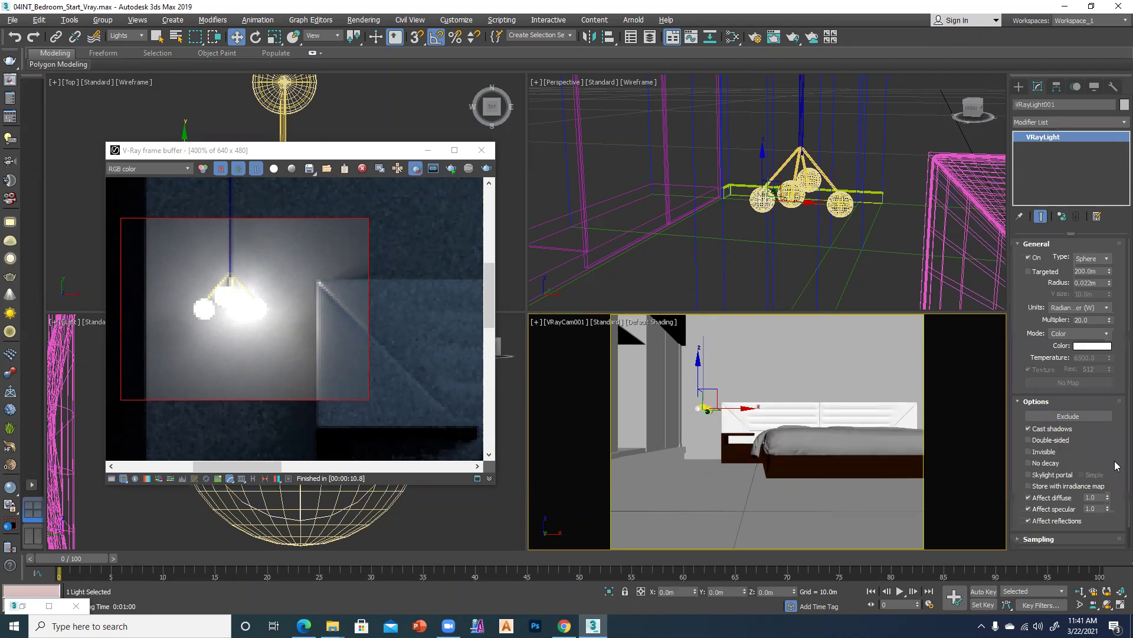
{"action": "double_click", "coordinate": [1089, 320]}
{"action": "left_click_drag", "start_coordinate": [1089, 320], "coordinate": [1077, 320]}
{"action": "type", "text": "10"}
{"action": "left_click", "coordinate": [447, 169]}
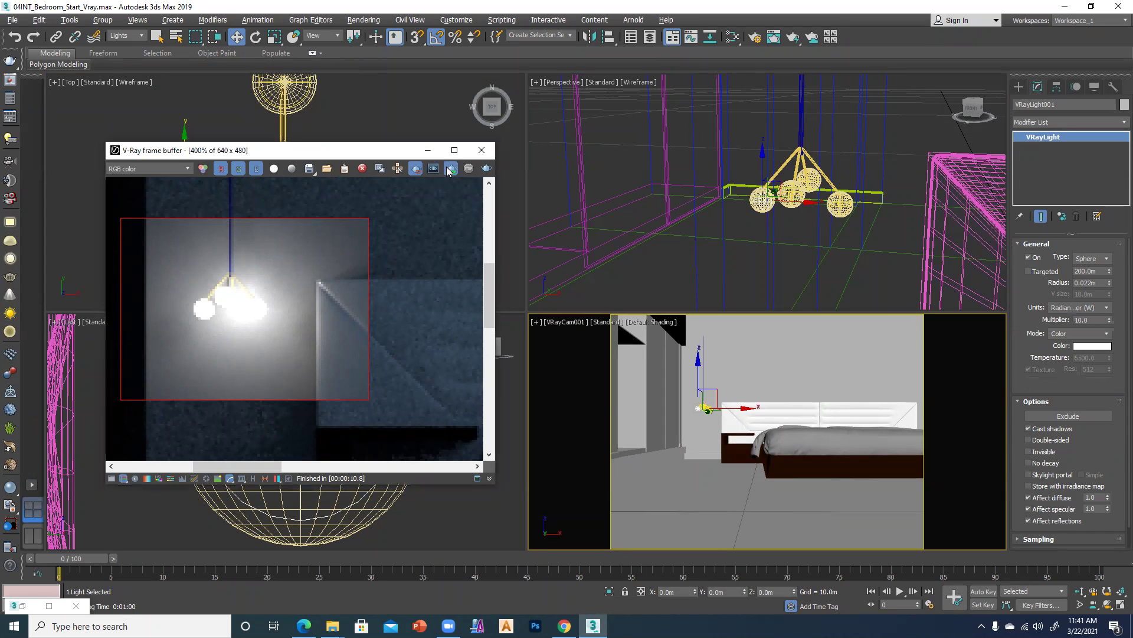
{"action": "scroll", "coordinate": [201, 334], "scroll_direction": "down", "scroll_amount": 1}
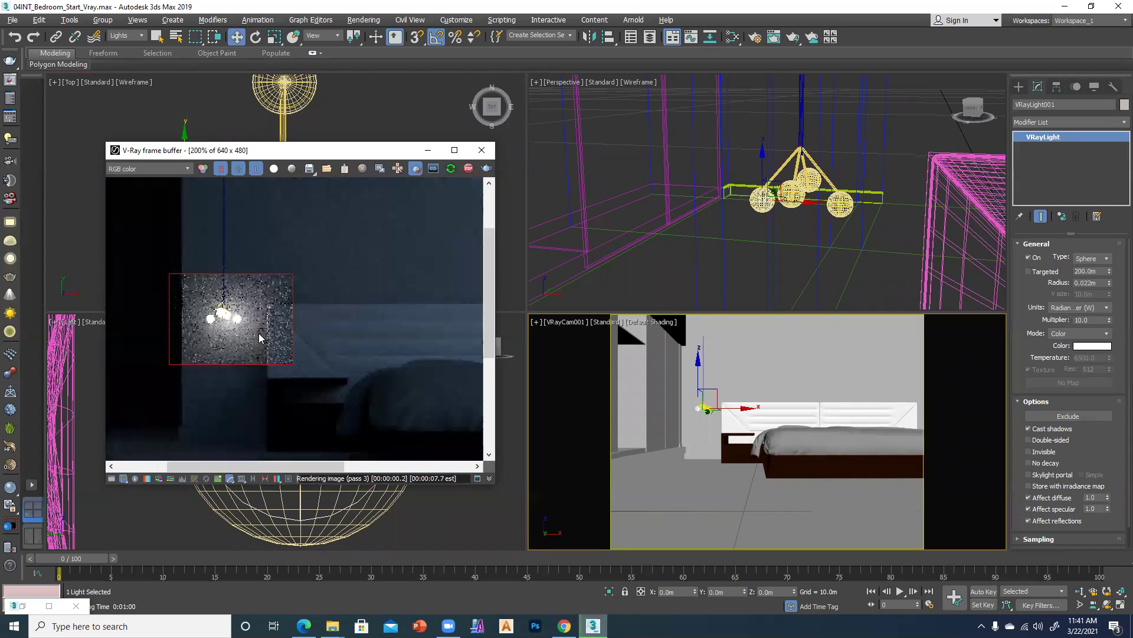
Switch VRayLight001's color mode to Temperature and set the temperature to 3000
{"action": "left_click", "coordinate": [1073, 334]}
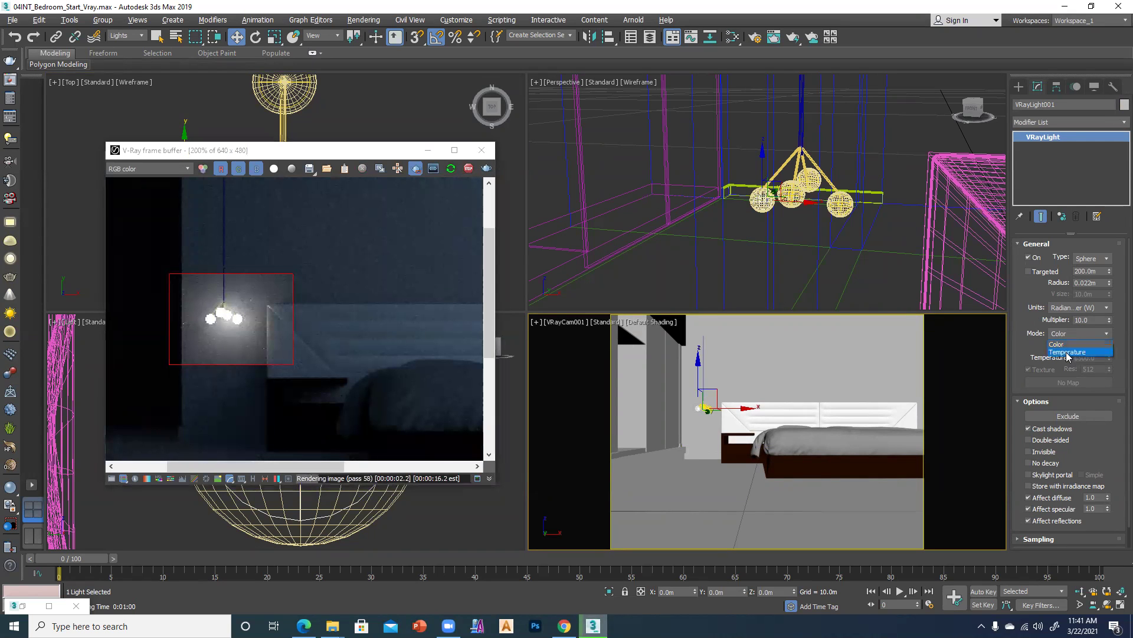
{"action": "left_click", "coordinate": [1068, 353]}
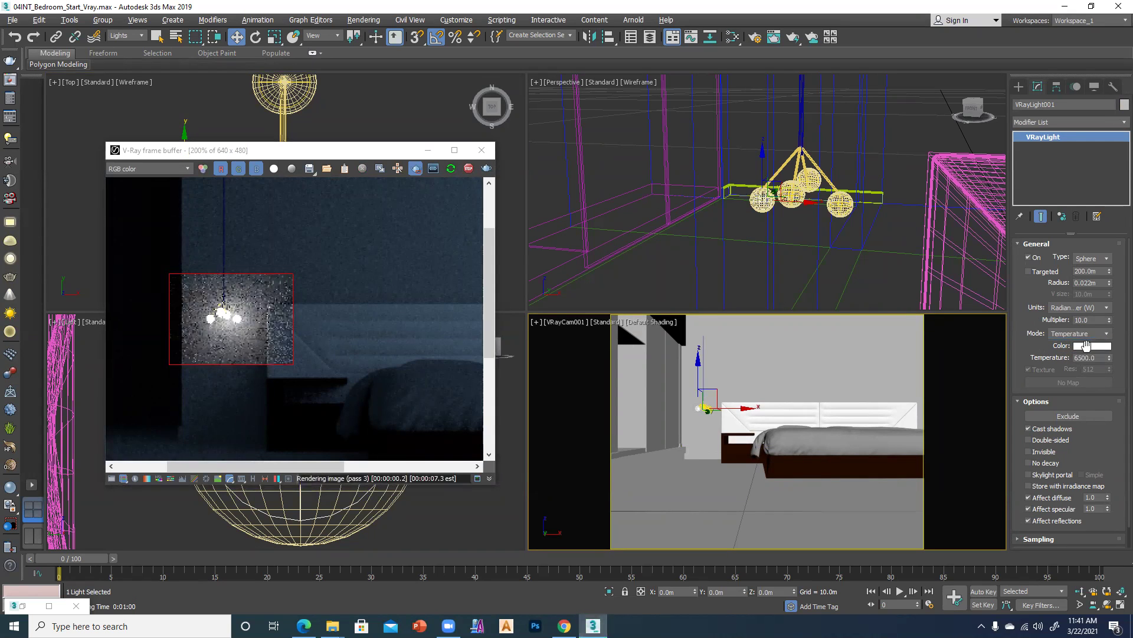
{"action": "double_click", "coordinate": [1090, 357]}
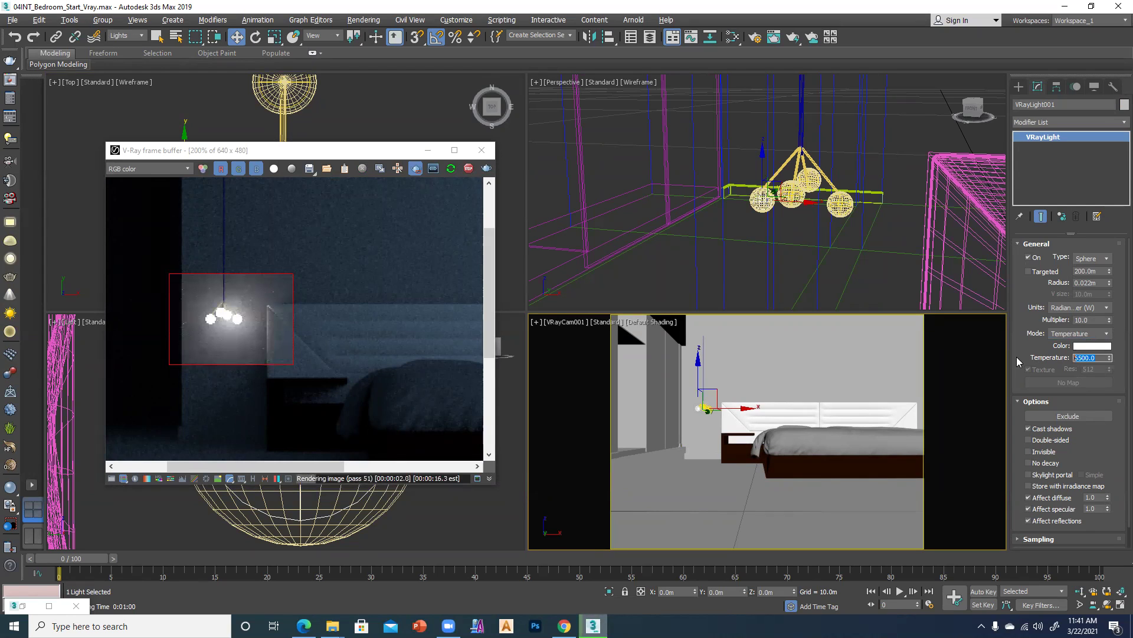
{"action": "type", "text": "3000"}
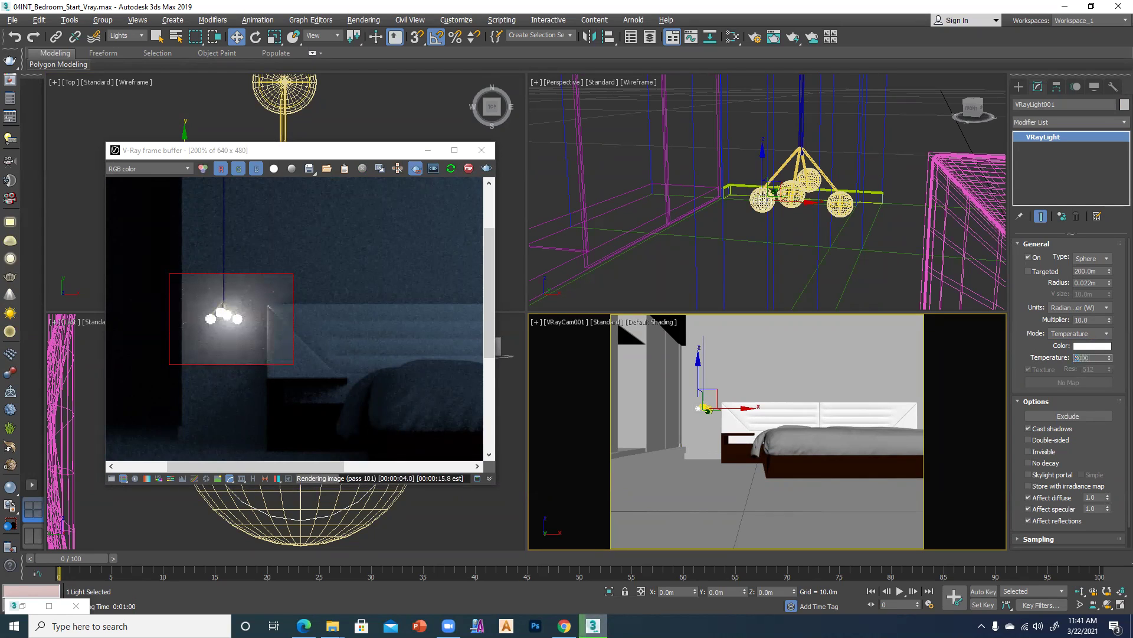
{"action": "key", "text": "Return"}
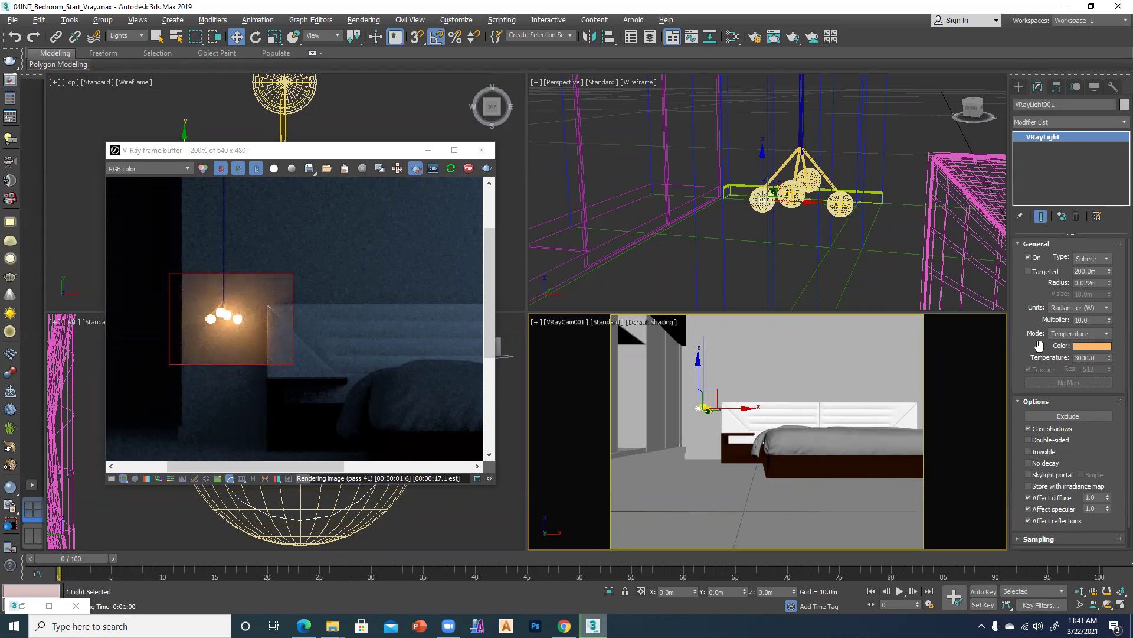
Try making VRayLight001 invisible, inspect the rendered globes up close, and make the light visible again
{"action": "left_click", "coordinate": [1029, 452]}
{"action": "scroll", "coordinate": [211, 313], "scroll_direction": "up", "scroll_amount": 1}
{"action": "scroll", "coordinate": [226, 309], "scroll_direction": "up", "scroll_amount": 2}
{"action": "scroll", "coordinate": [225, 309], "scroll_direction": "down", "scroll_amount": 2}
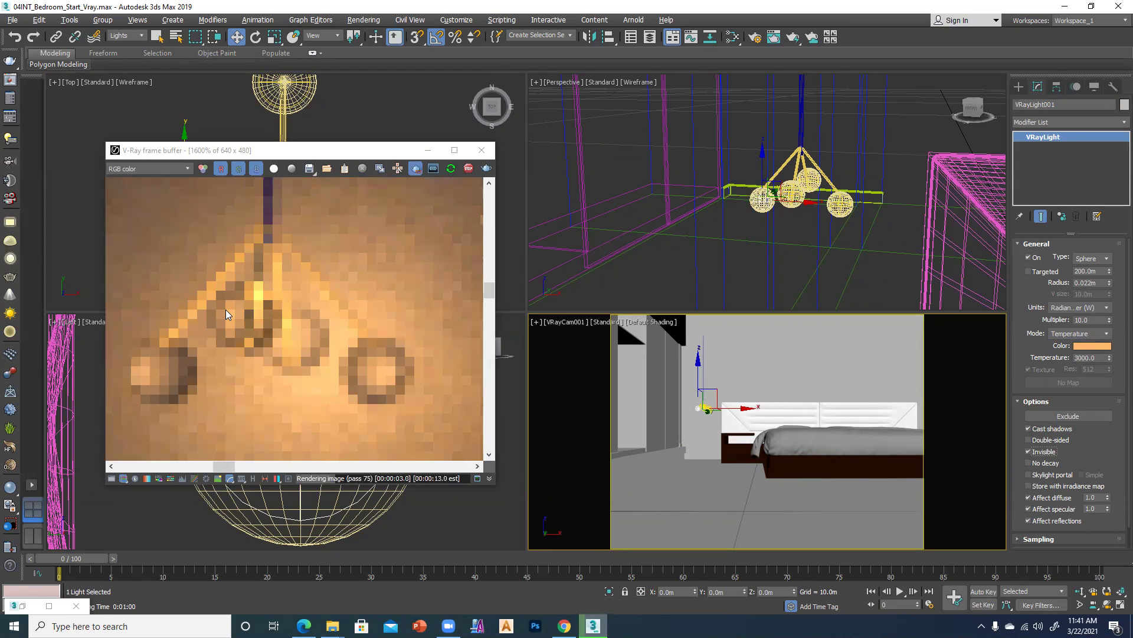
{"action": "left_click", "coordinate": [1043, 452]}
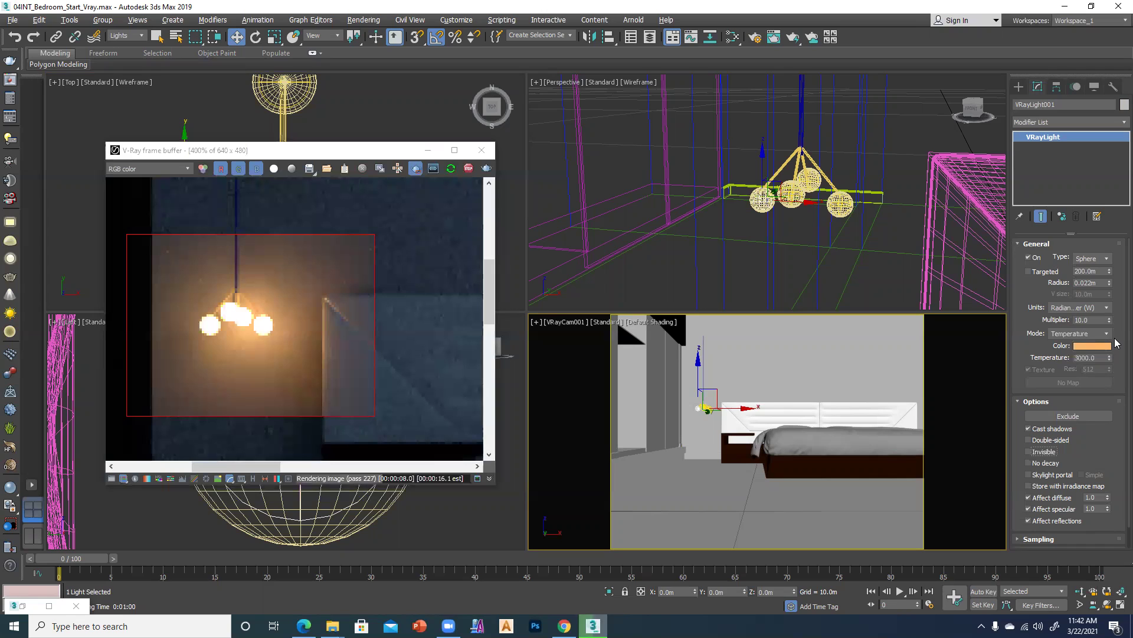
Lower VRayLight001's multiplier to 7, re-render the region, and turn off region rendering to check the whole frame
{"action": "left_click_drag", "start_coordinate": [1090, 320], "coordinate": [1066, 321]}
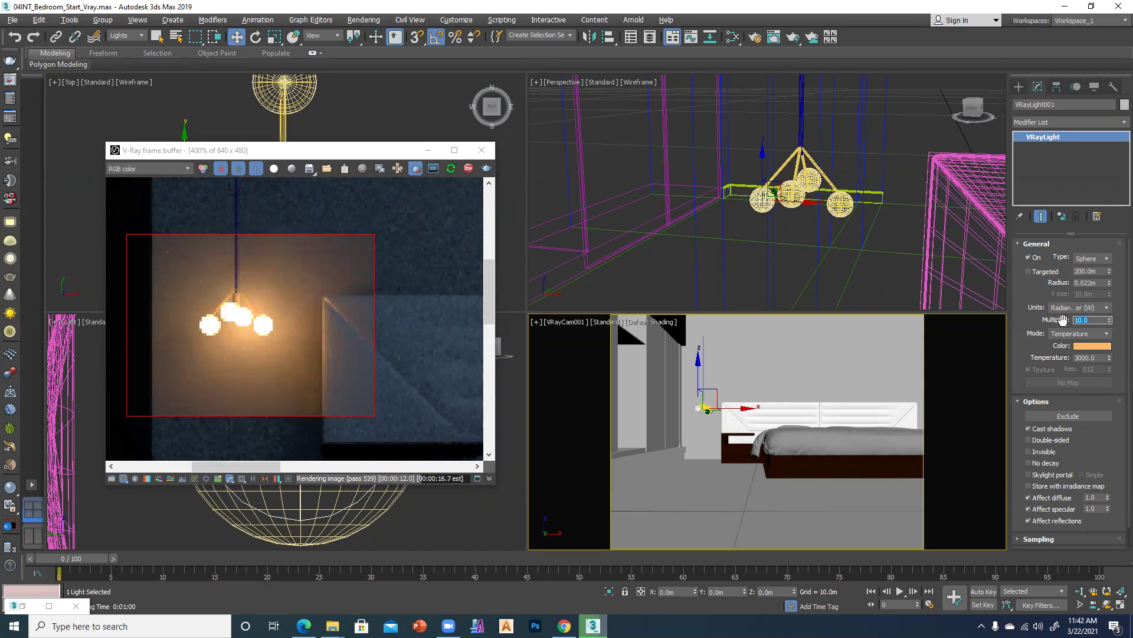
{"action": "key", "text": "Return"}
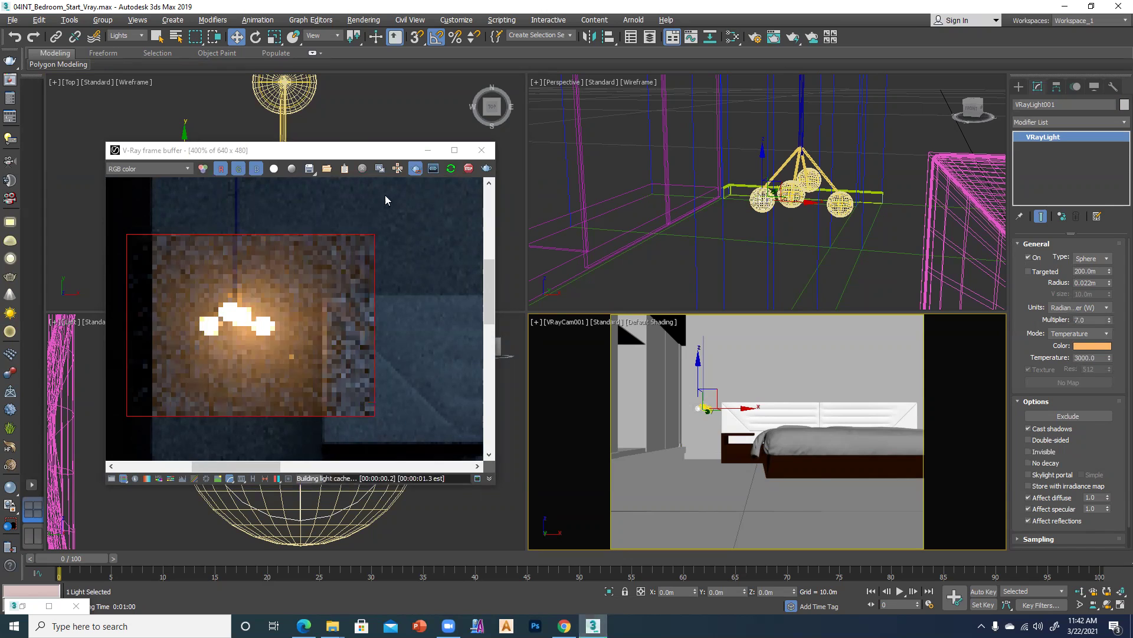
{"action": "left_click", "coordinate": [451, 171]}
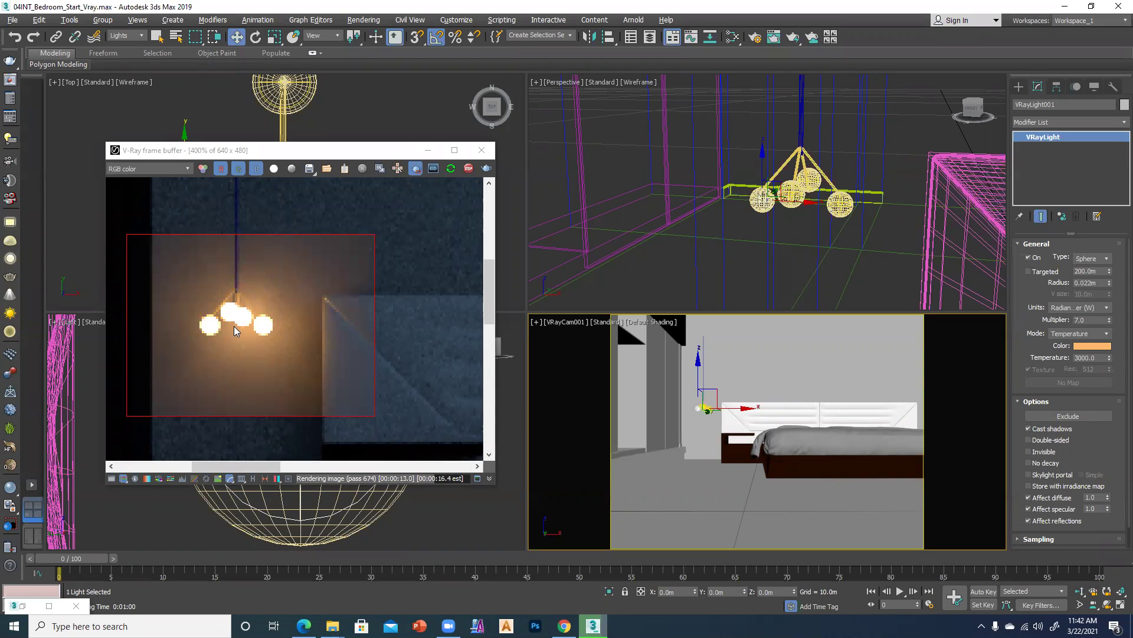
{"action": "double_click", "coordinate": [234, 327]}
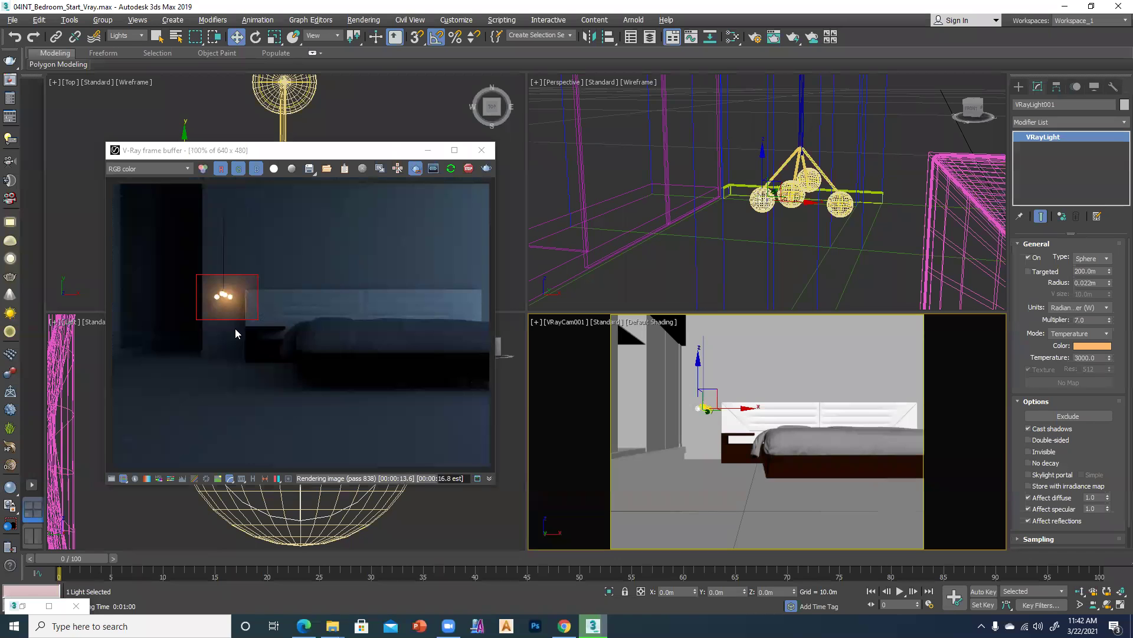
{"action": "left_click", "coordinate": [416, 170]}
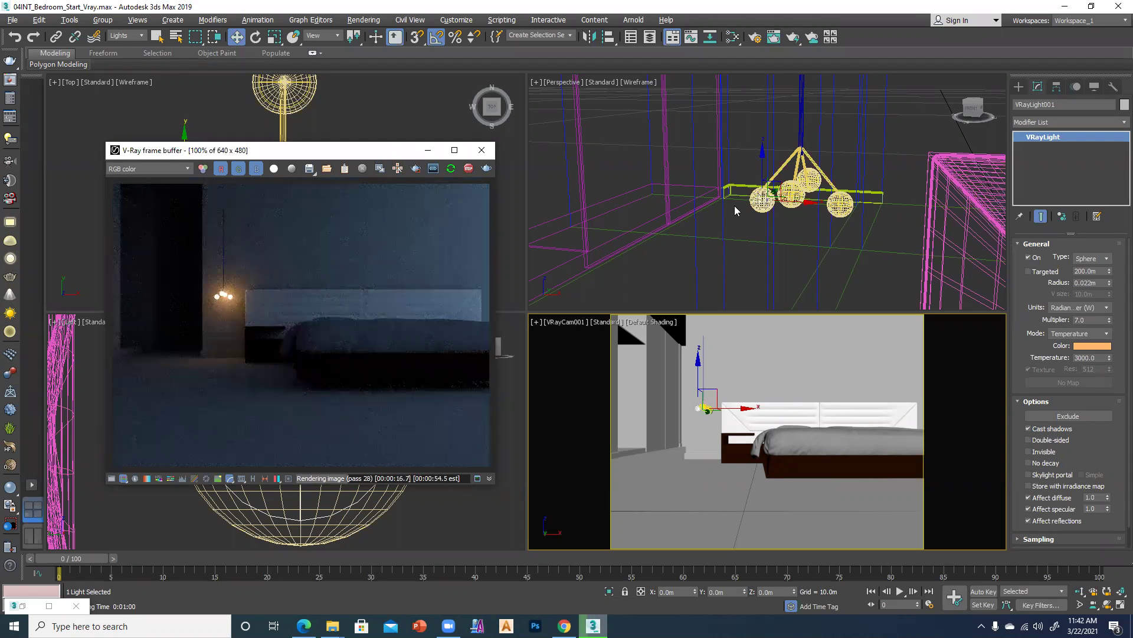
Try targeting VRayLight001 and enlarging its radius to about 0.112 m, and undo these changes
{"action": "left_click", "coordinate": [1038, 274]}
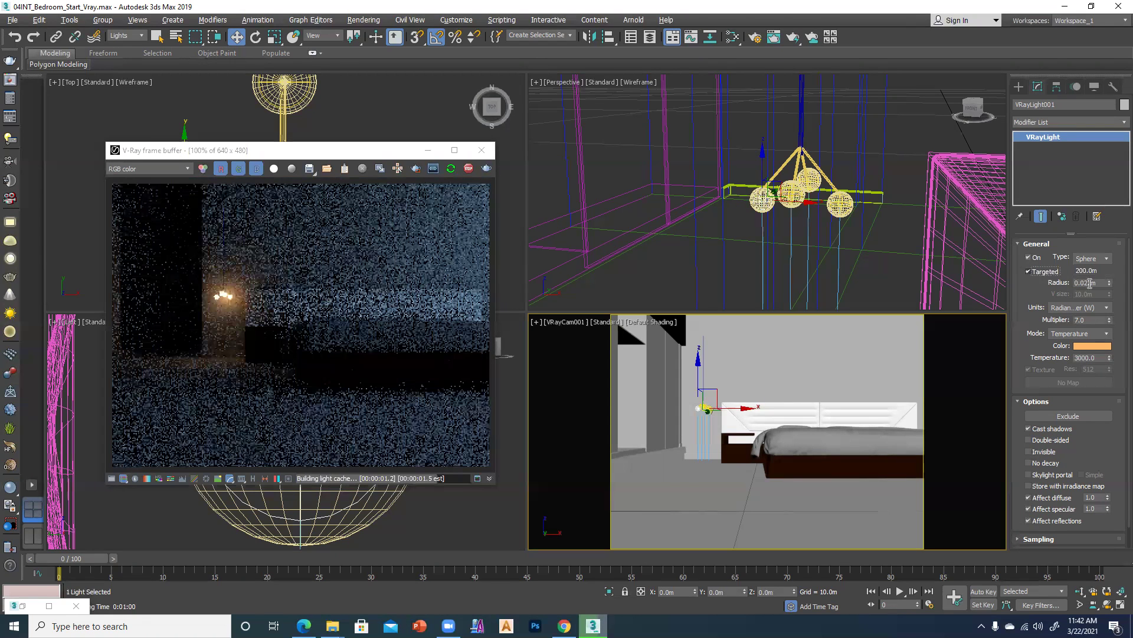
{"action": "left_click_drag", "start_coordinate": [1110, 285], "coordinate": [1106, 275]}
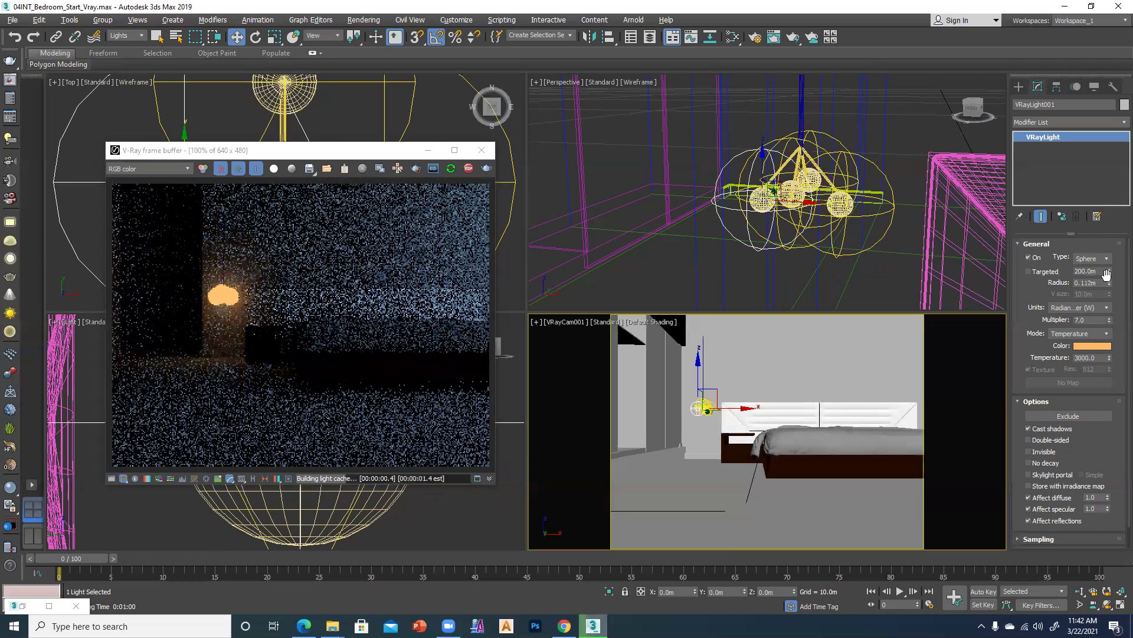
{"action": "left_click", "coordinate": [841, 257]}
{"action": "key", "text": "ctrl+z"}
{"action": "key", "text": "ctrl+z"}
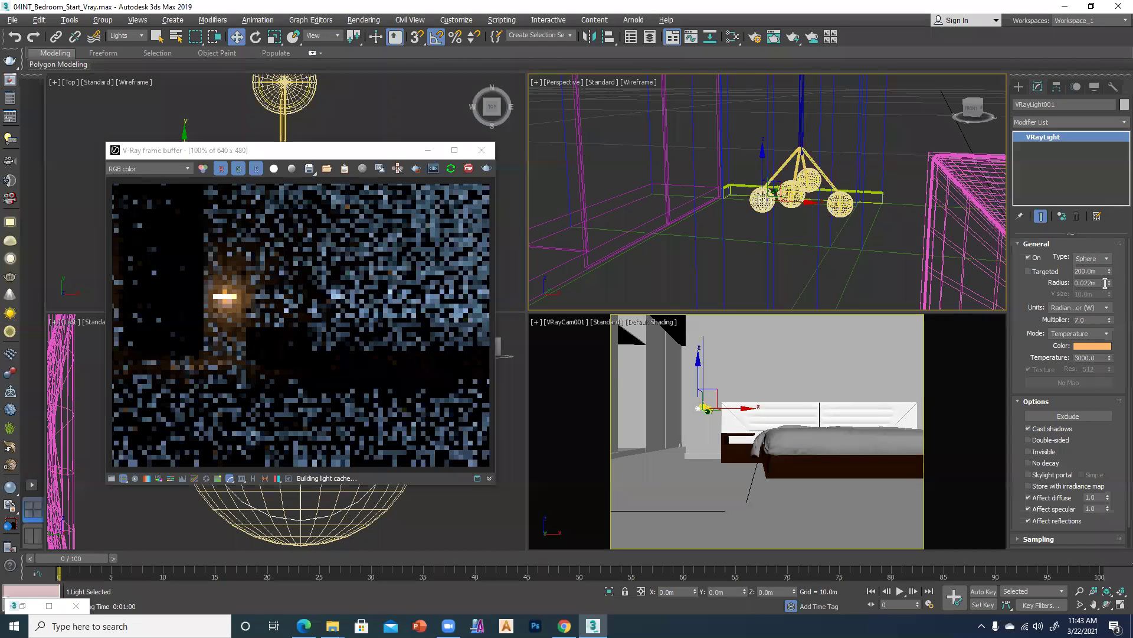
Raise VRayLight001's target distance to 472 m and try its targeting on, leaving it off
{"action": "left_click_drag", "start_coordinate": [1113, 271], "coordinate": [1108, 190]}
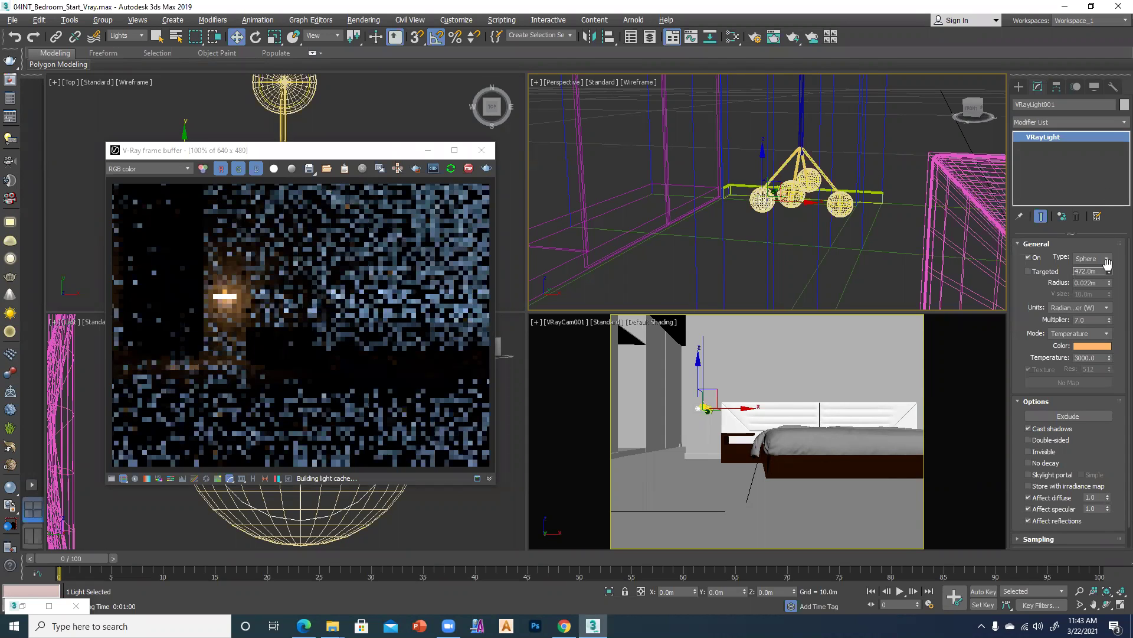
{"action": "left_click", "coordinate": [1028, 271]}
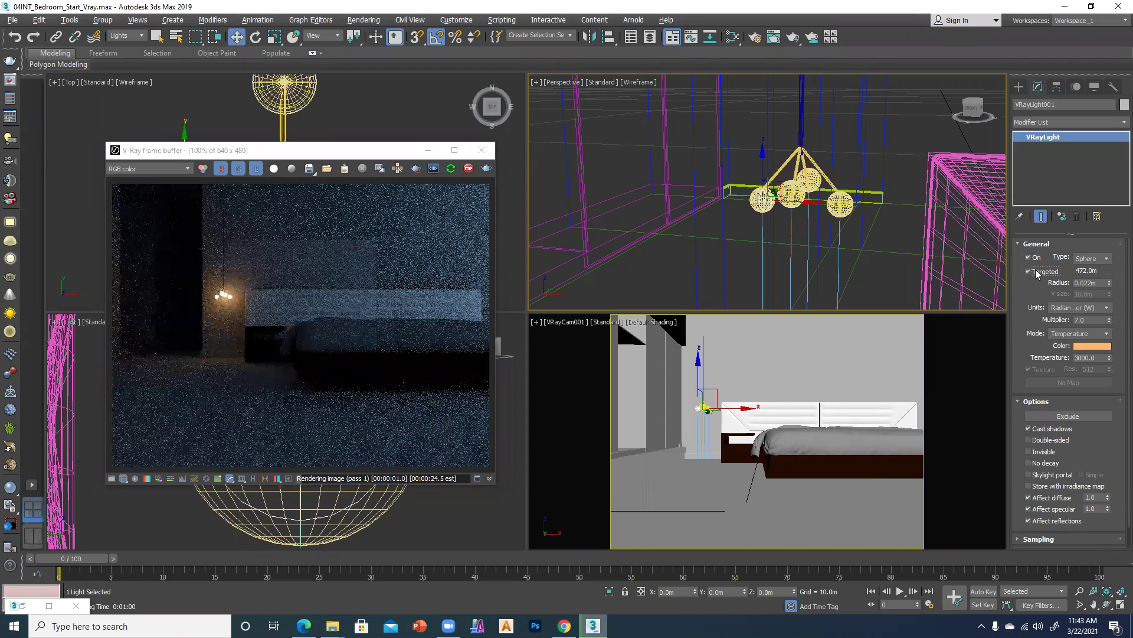
{"action": "left_click", "coordinate": [1035, 270]}
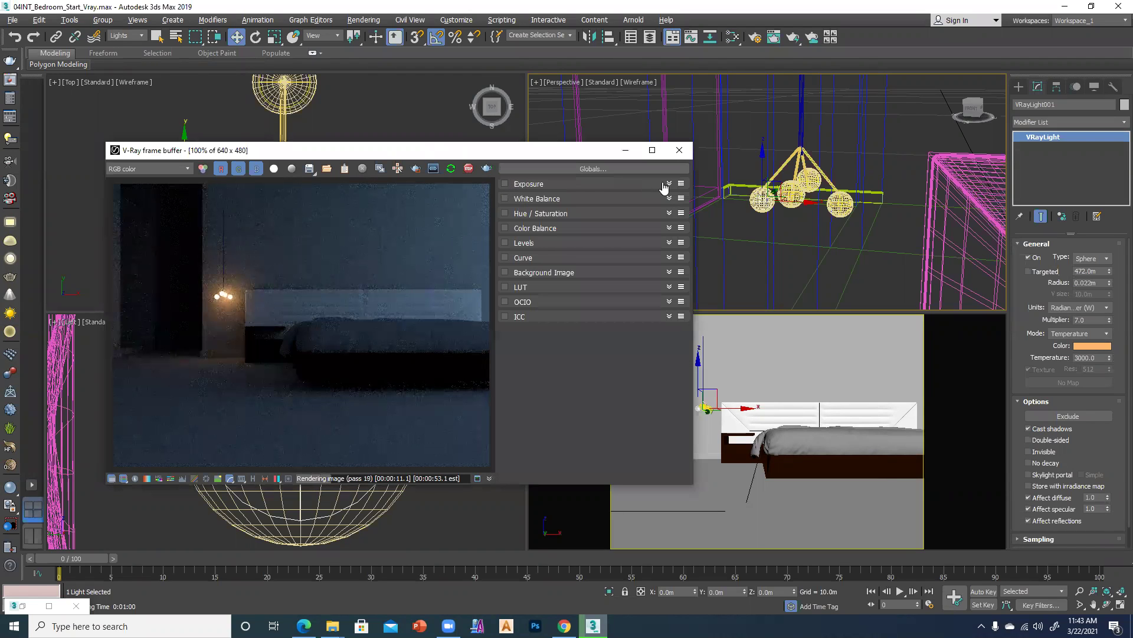
Raise the exposure correction in the V-Ray frame buffer to about 1.04 and slightly increase the contrast
{"action": "left_click_drag", "start_coordinate": [583, 216], "coordinate": [600, 215]}
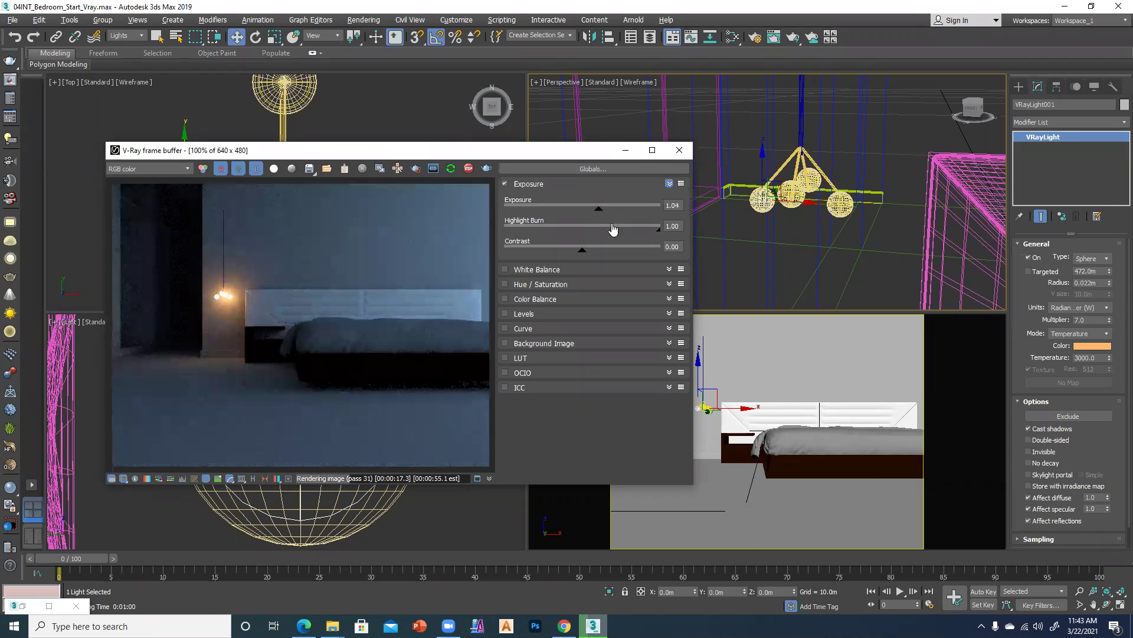
{"action": "left_click_drag", "start_coordinate": [586, 255], "coordinate": [591, 255]}
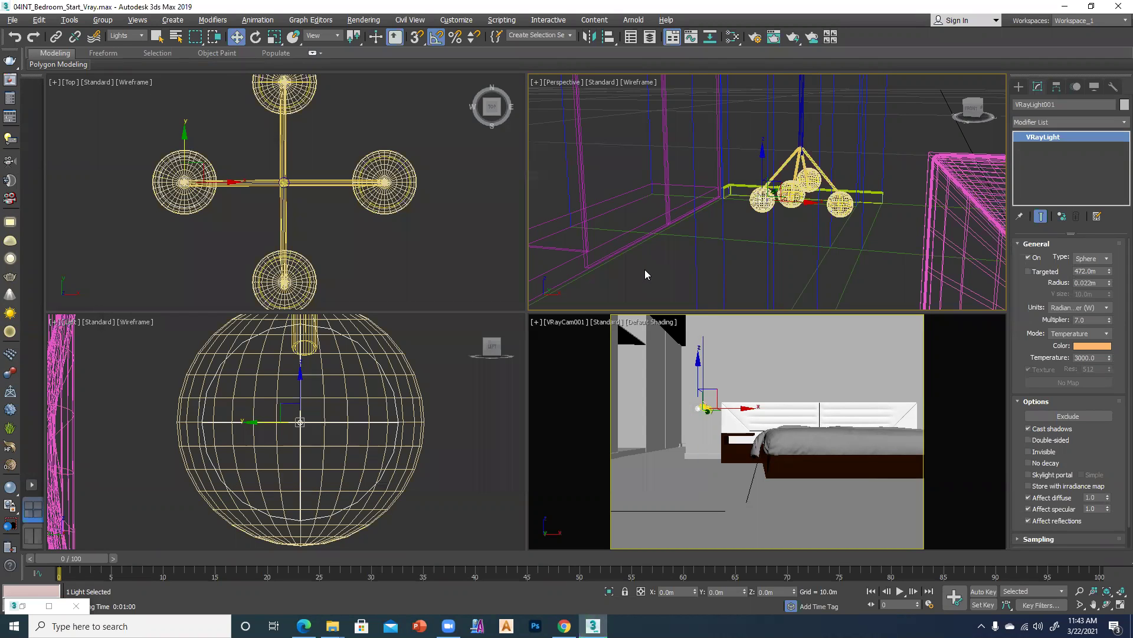
Draw a plane VRayLight of about 0.55 by 0.45 m in the top view, beyond the headboard near the bed's right nightstand
{"action": "left_click", "coordinate": [645, 269]}
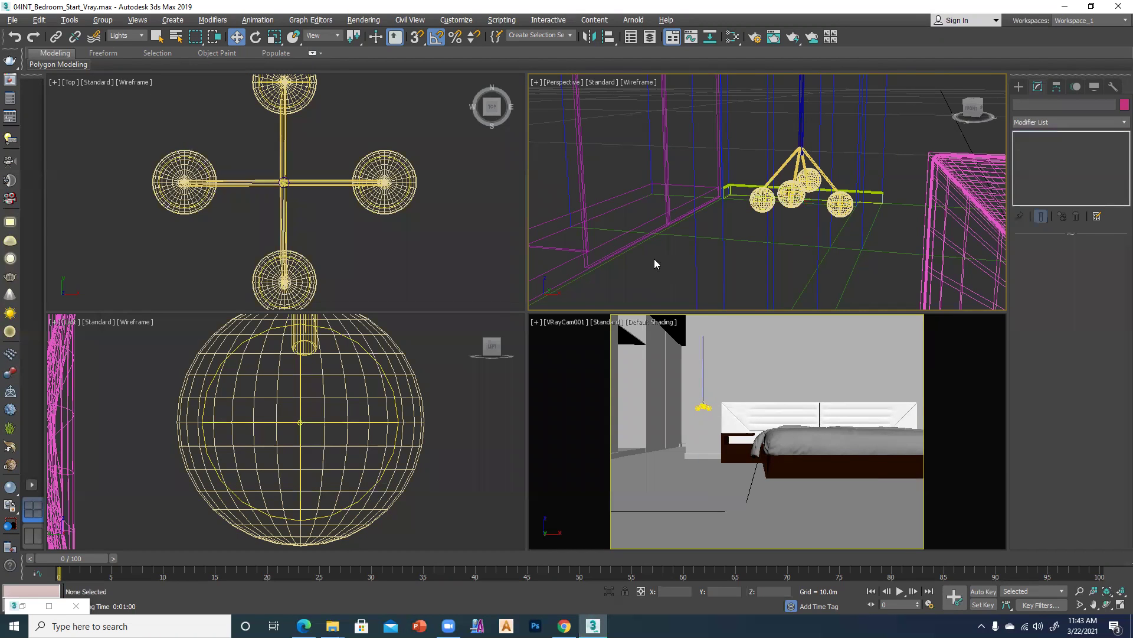
{"action": "key", "text": "t"}
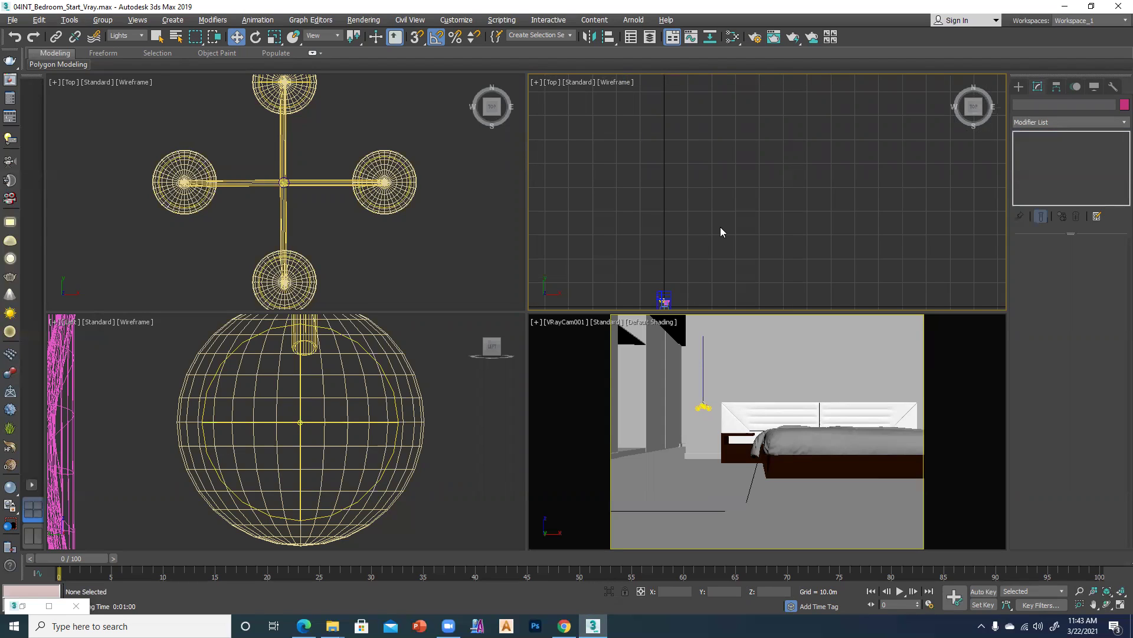
{"action": "scroll", "coordinate": [661, 298], "scroll_direction": "up", "scroll_amount": 10}
{"action": "middle_click_drag", "start_coordinate": [663, 298], "coordinate": [808, 165]}
{"action": "scroll", "coordinate": [808, 165], "scroll_direction": "up", "scroll_amount": 2}
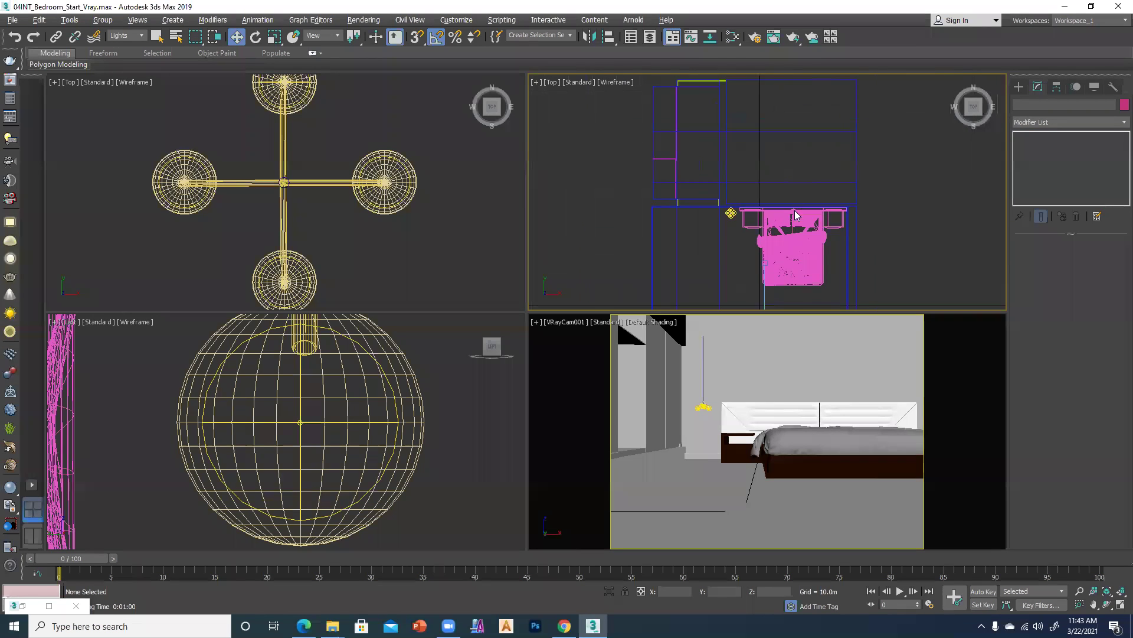
{"action": "scroll", "coordinate": [785, 212], "scroll_direction": "up", "scroll_amount": 2}
{"action": "scroll", "coordinate": [654, 207], "scroll_direction": "up", "scroll_amount": 5}
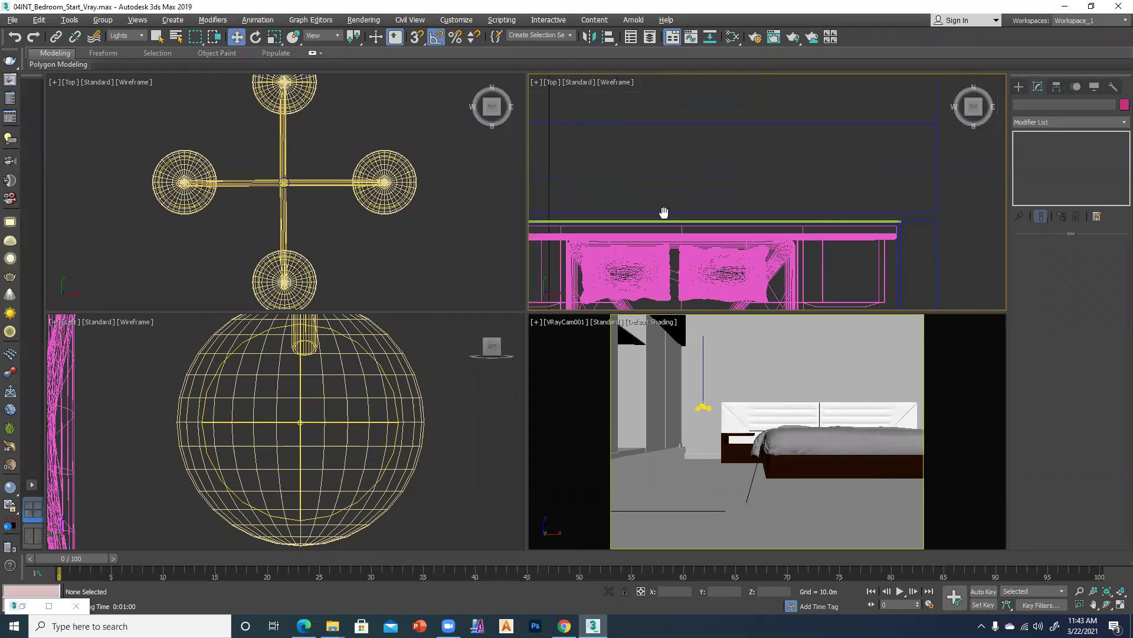
{"action": "middle_click_drag", "start_coordinate": [663, 213], "coordinate": [713, 254]}
{"action": "left_click", "coordinate": [1019, 87]}
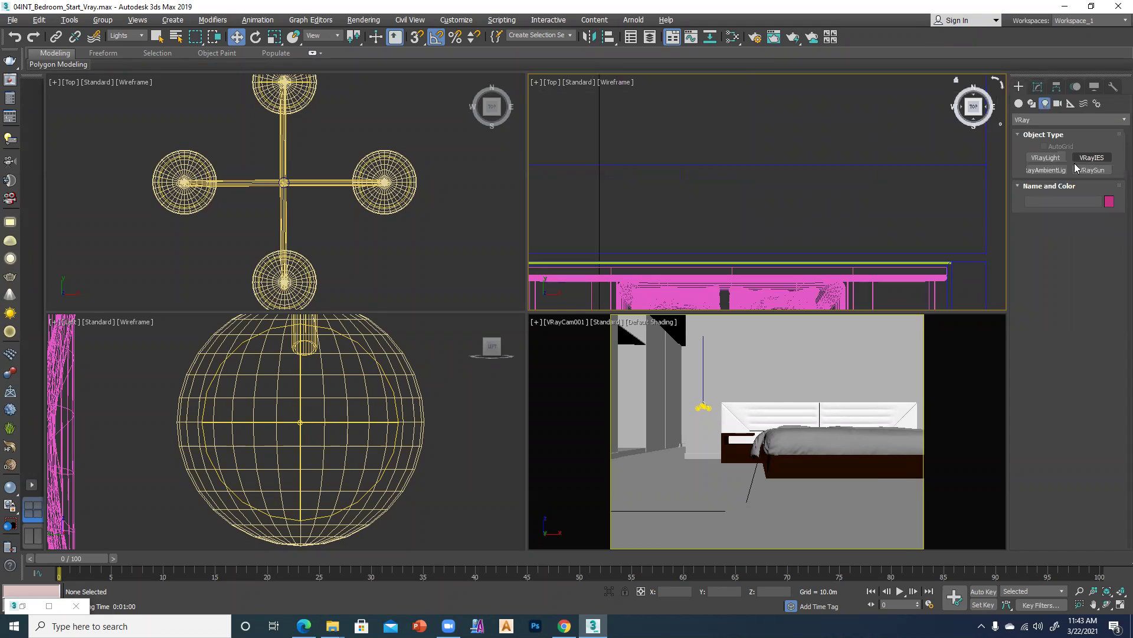
{"action": "left_click", "coordinate": [1043, 158]}
{"action": "middle_click_drag", "start_coordinate": [923, 233], "coordinate": [896, 232]}
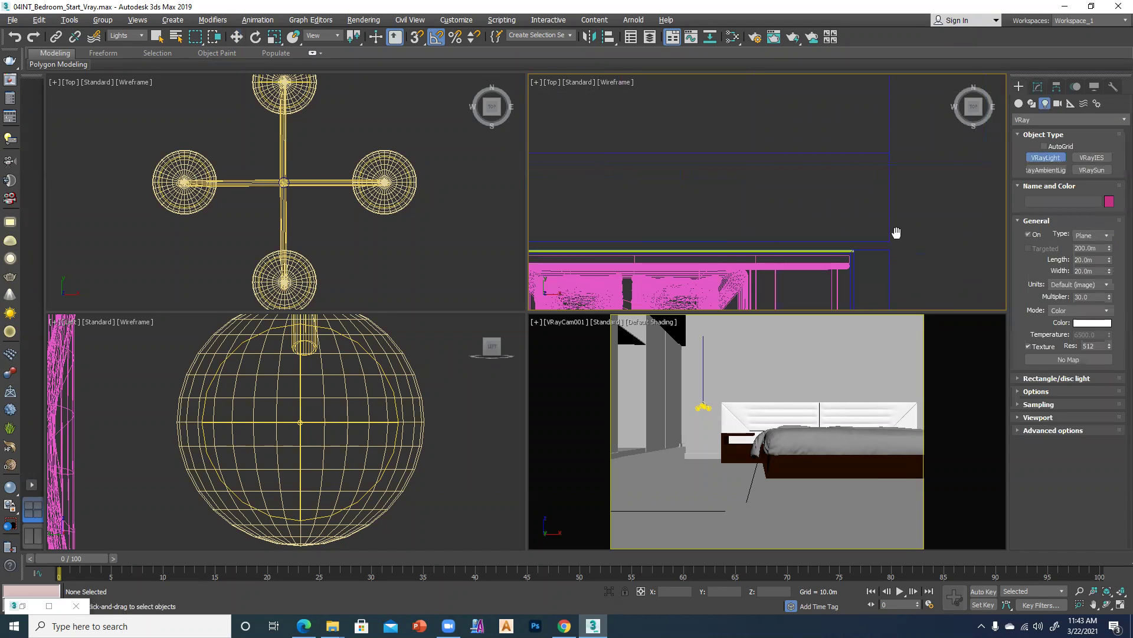
{"action": "left_click_drag", "start_coordinate": [869, 188], "coordinate": [794, 251]}
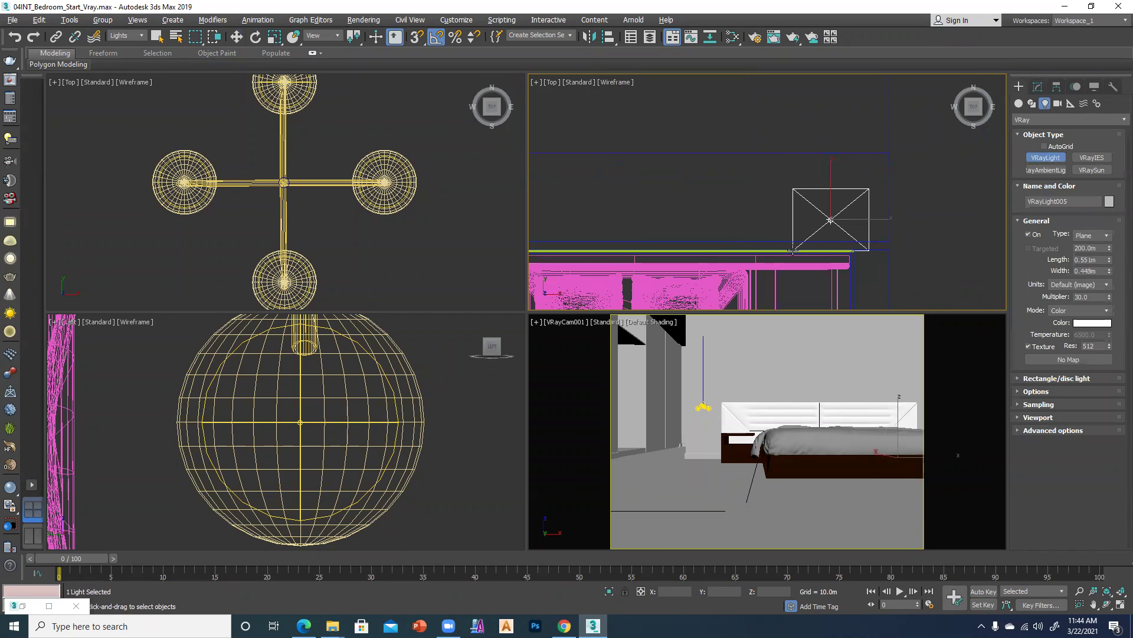
Set the plane light's length and width to 0.5 m and move it along Y to about 3.2 m, away from the headboard
{"action": "left_click", "coordinate": [1095, 259]}
{"action": "left_click_drag", "start_coordinate": [1095, 260], "coordinate": [1060, 265]}
{"action": "type", "text": ".5"}
{"action": "key", "text": "Tab"}
{"action": "type", "text": ".5"}
{"action": "key", "text": "Return"}
{"action": "type", "text": "w"}
{"action": "right_click", "coordinate": [850, 210]}
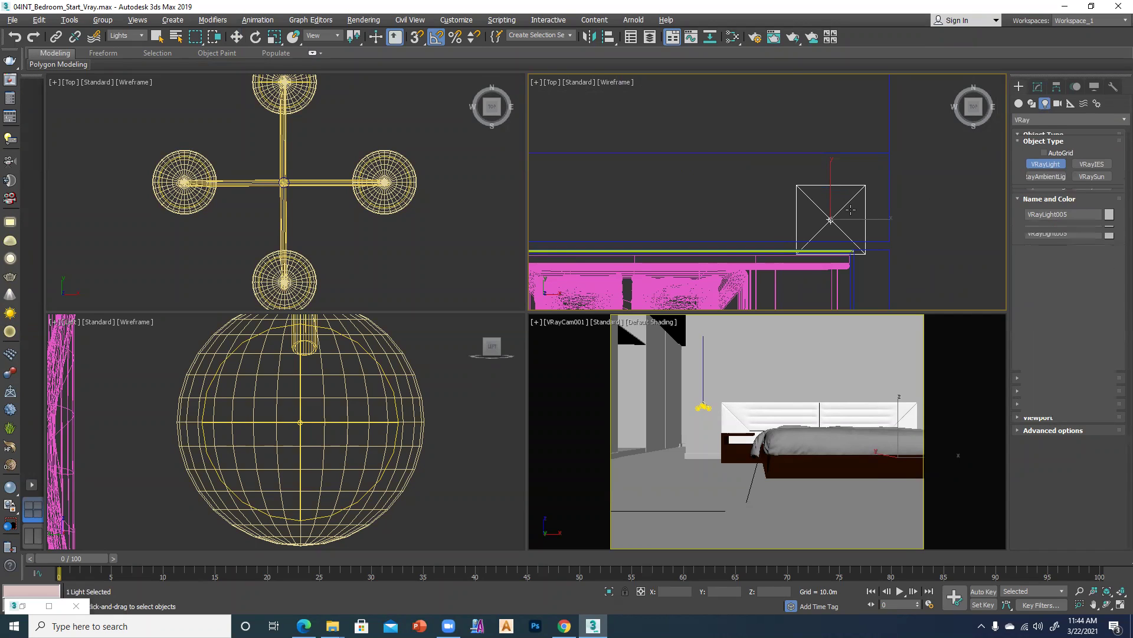
{"action": "key", "text": "w"}
{"action": "left_click_drag", "start_coordinate": [832, 179], "coordinate": [837, 161]}
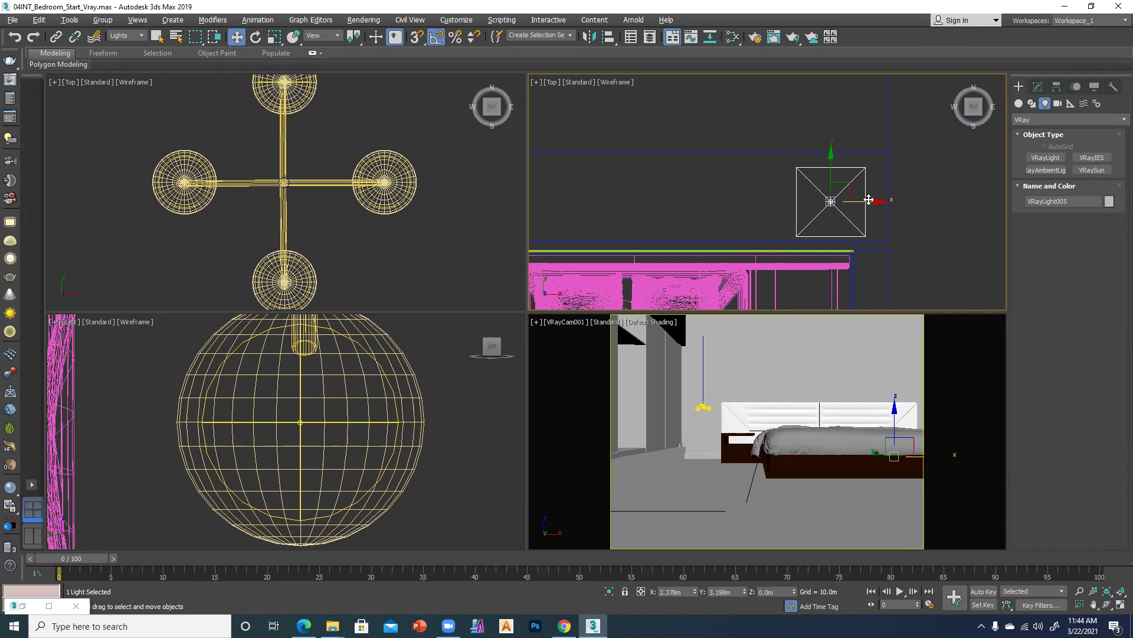
Clone the plane light toward negative X as two instances spaced about 0.97 m apart
{"action": "key", "text": "alt+w"}
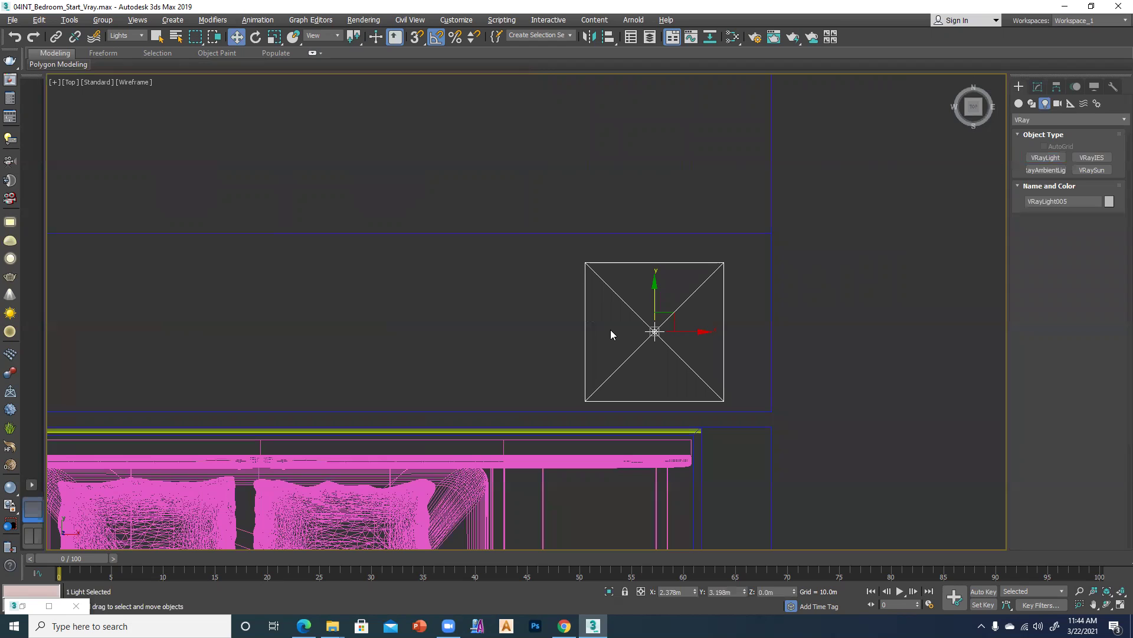
{"action": "middle_click_drag", "start_coordinate": [550, 318], "coordinate": [701, 325]}
{"action": "scroll", "coordinate": [611, 321], "scroll_direction": "down", "scroll_amount": 3}
{"action": "mouse_move", "coordinate": [823, 327]}
{"action": "left_mouse_down", "text": "shift"}
{"action": "mouse_move", "coordinate": [665, 324]}
{"action": "mouse_move", "coordinate": [692, 324]}
{"action": "left_mouse_up", "text": "shift"}
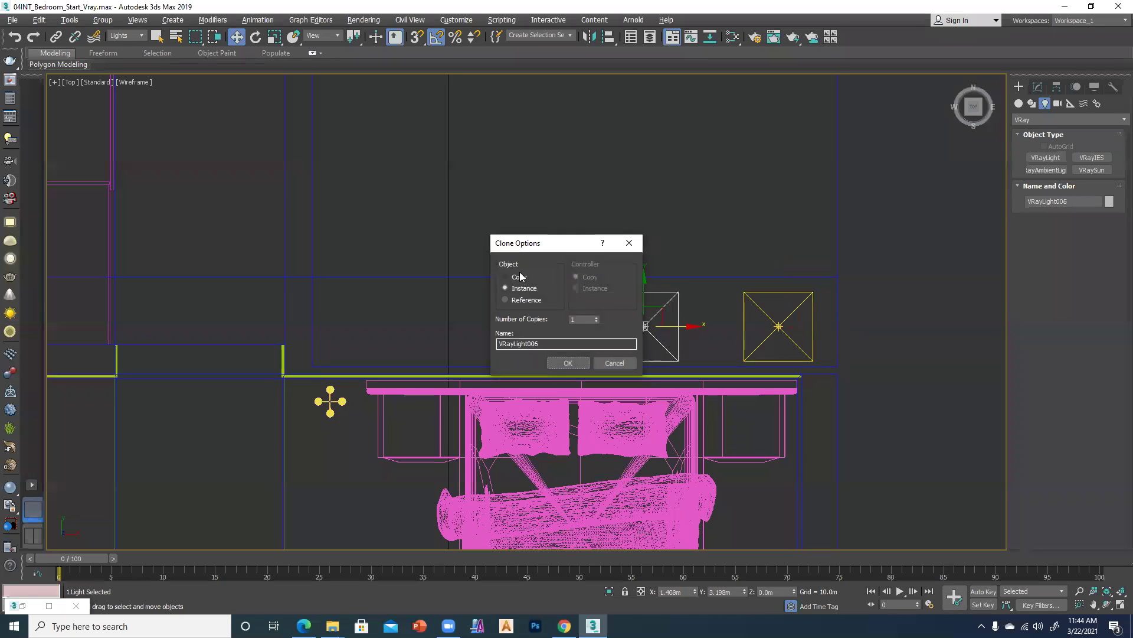
{"action": "left_click", "coordinate": [597, 317]}
{"action": "left_click", "coordinate": [569, 363]}
{"action": "middle_click_drag", "start_coordinate": [517, 347], "coordinate": [540, 356]}
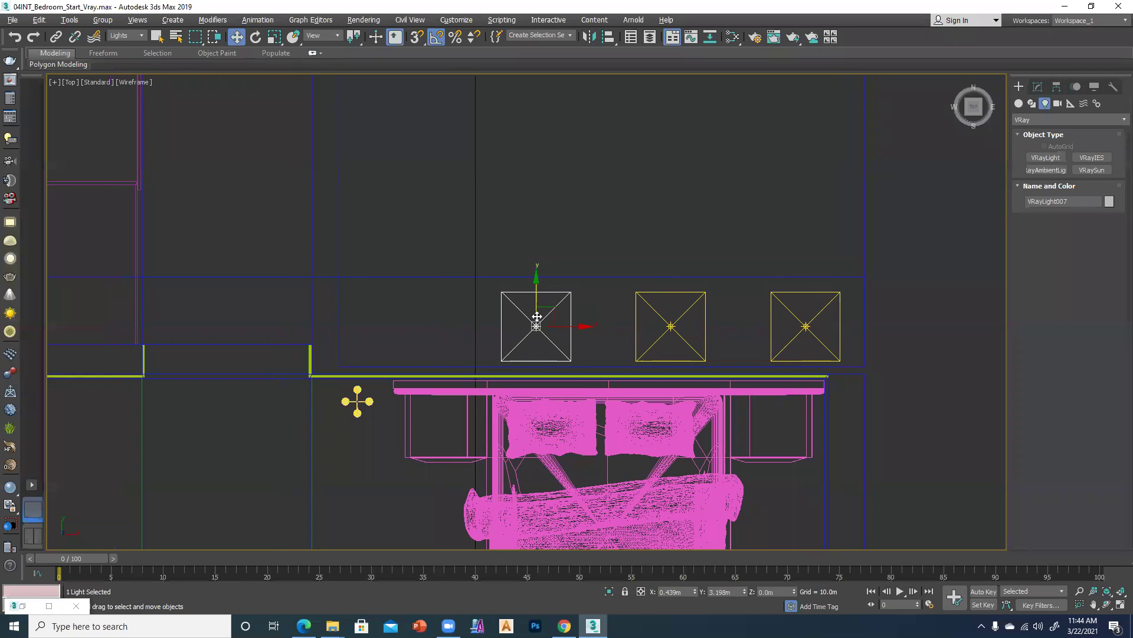
Spread the row along X by moving the leftmost light to about -0.4 m and the middle one to about 0.89 m
{"action": "left_click_drag", "start_coordinate": [579, 326], "coordinate": [463, 325]}
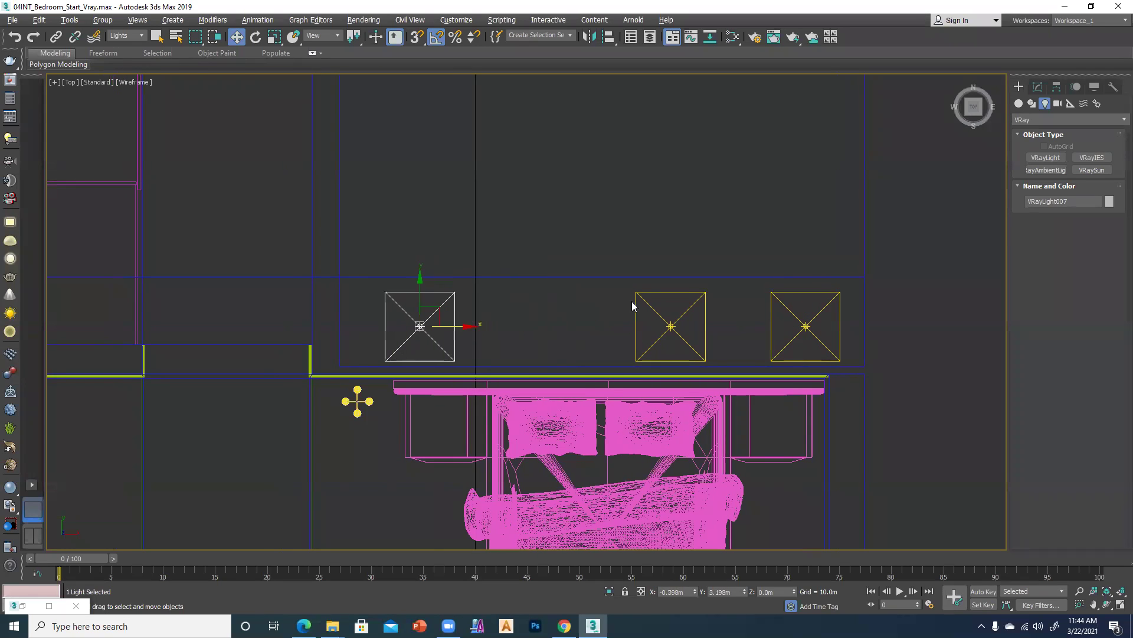
{"action": "left_click_drag", "start_coordinate": [617, 253], "coordinate": [712, 367]}
{"action": "left_click_drag", "start_coordinate": [717, 326], "coordinate": [646, 326]}
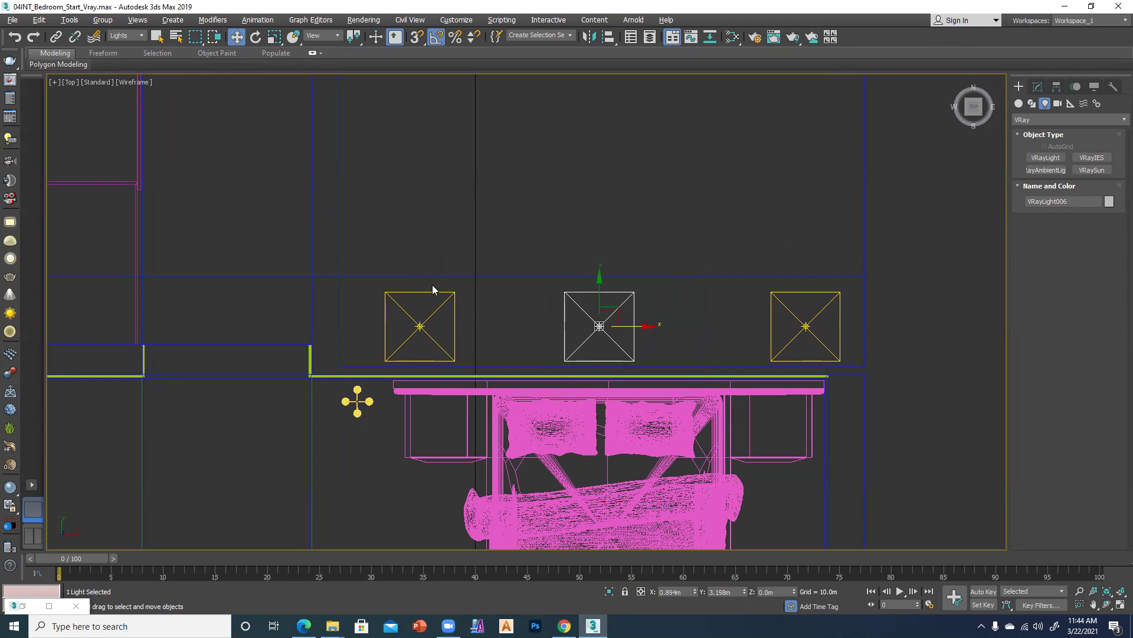
Clone the row of three plane lights as instances about 1.57 m further along Y
{"action": "left_click_drag", "start_coordinate": [356, 255], "coordinate": [909, 403]}
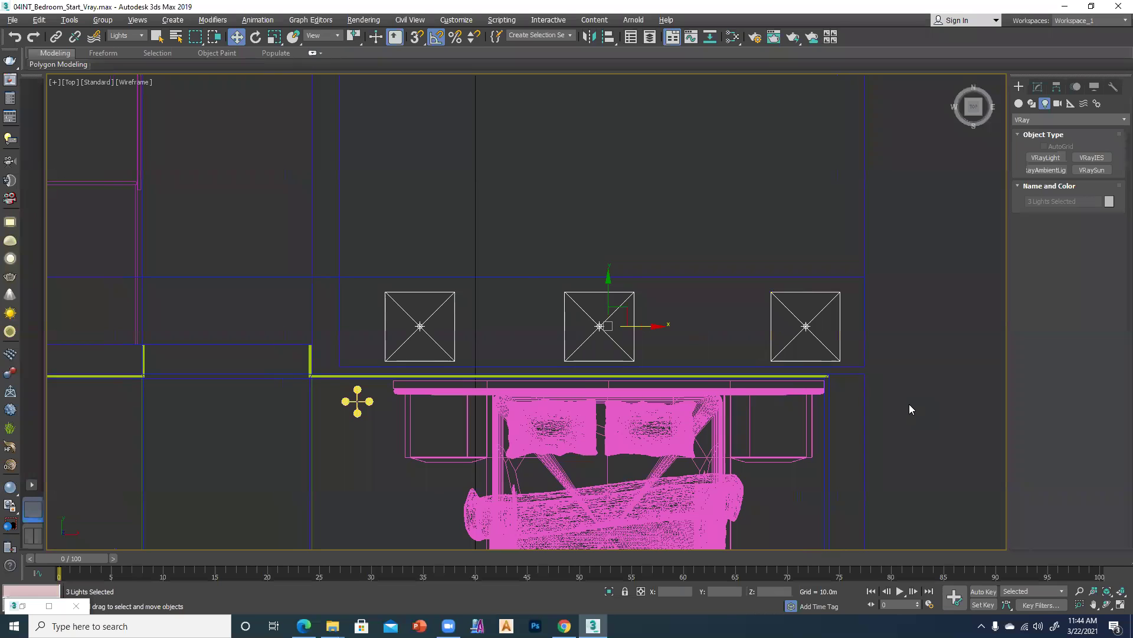
{"action": "left_click_drag", "start_coordinate": [608, 277], "coordinate": [614, 63], "text": "shift"}
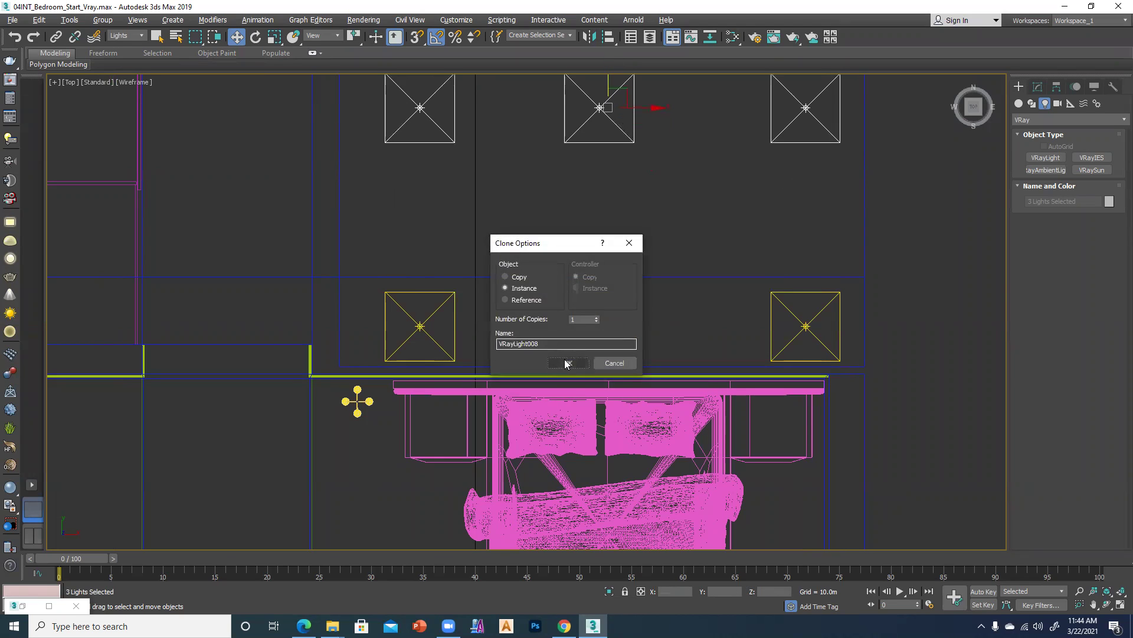
{"action": "left_click", "coordinate": [567, 363]}
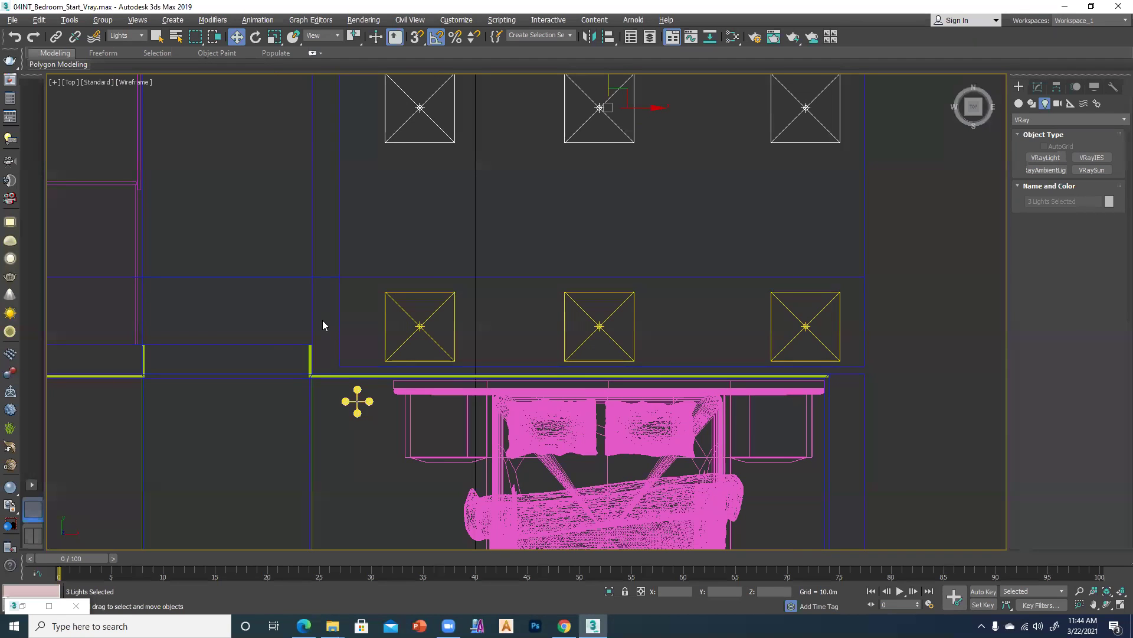
Select all six plane lights, raise them to about 2.85 m just below the ceiling in the front view, and shift them slightly toward negative X
{"action": "left_click_drag", "start_coordinate": [909, 398], "coordinate": [919, 363], "text": "ctrl"}
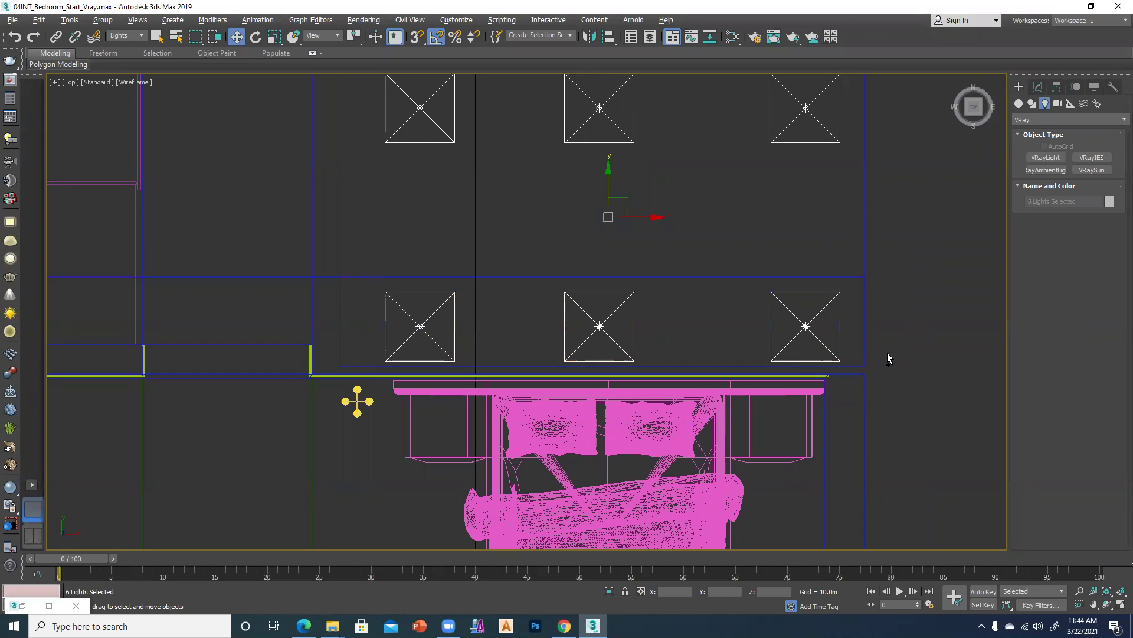
{"action": "key", "text": "alt+w"}
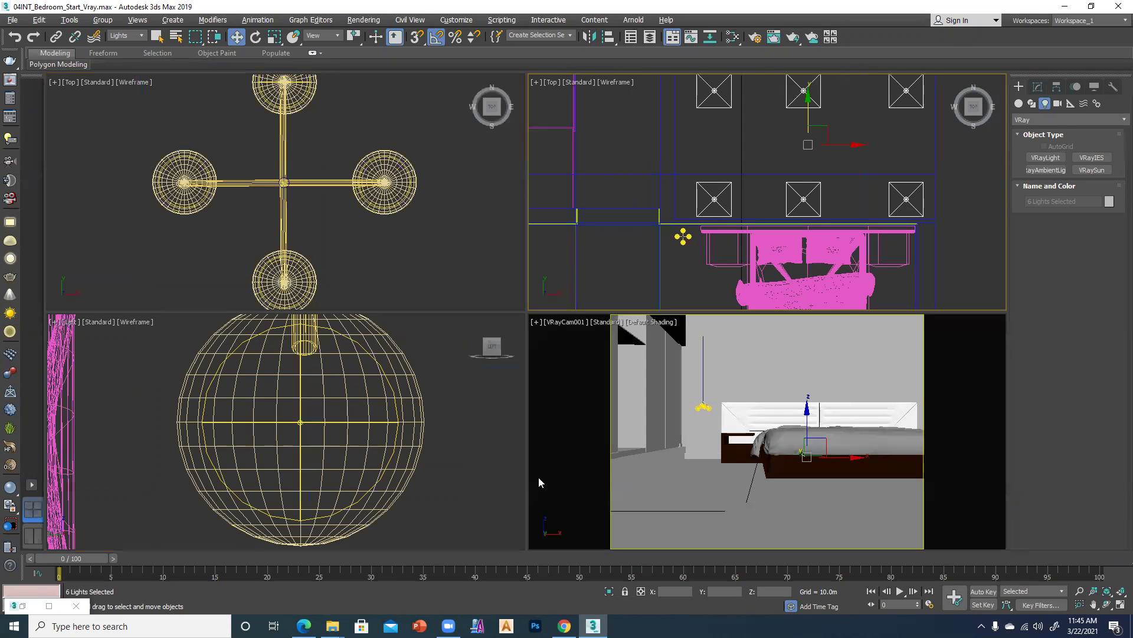
{"action": "key", "text": "alt+w"}
{"action": "scroll", "coordinate": [408, 461], "scroll_direction": "down", "scroll_amount": 10}
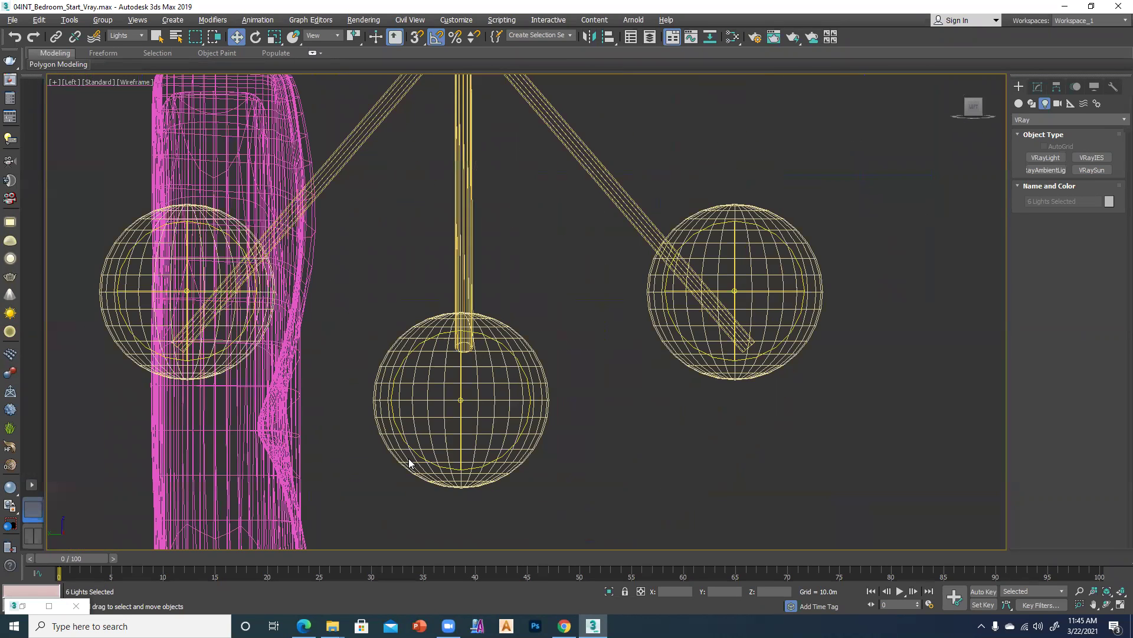
{"action": "key", "text": "f"}
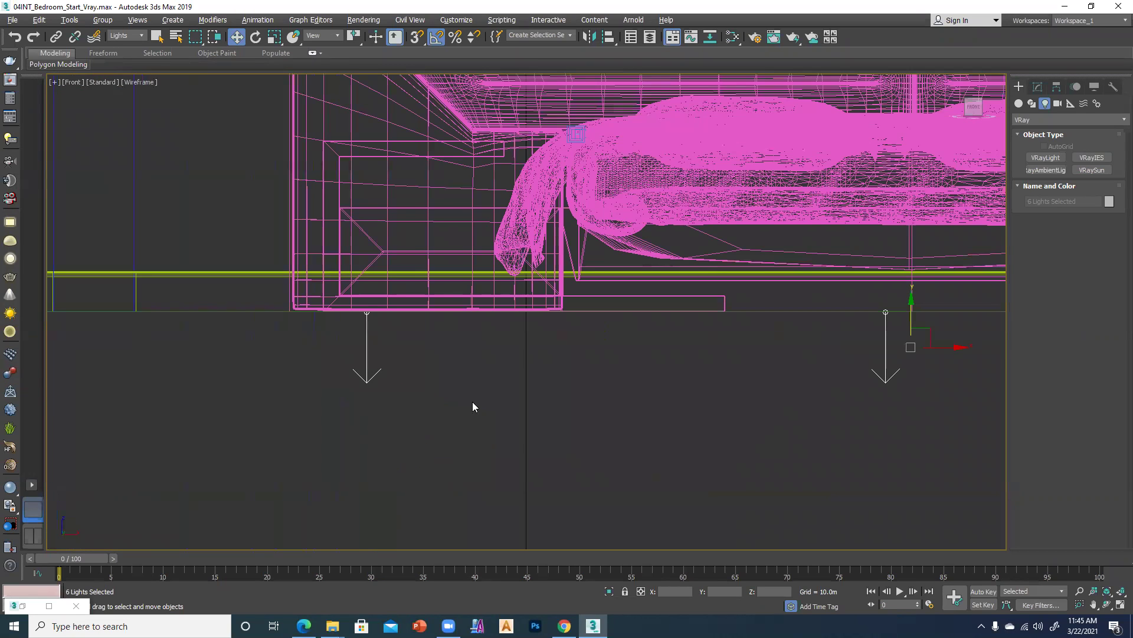
{"action": "scroll", "coordinate": [522, 336], "scroll_direction": "down", "scroll_amount": 4}
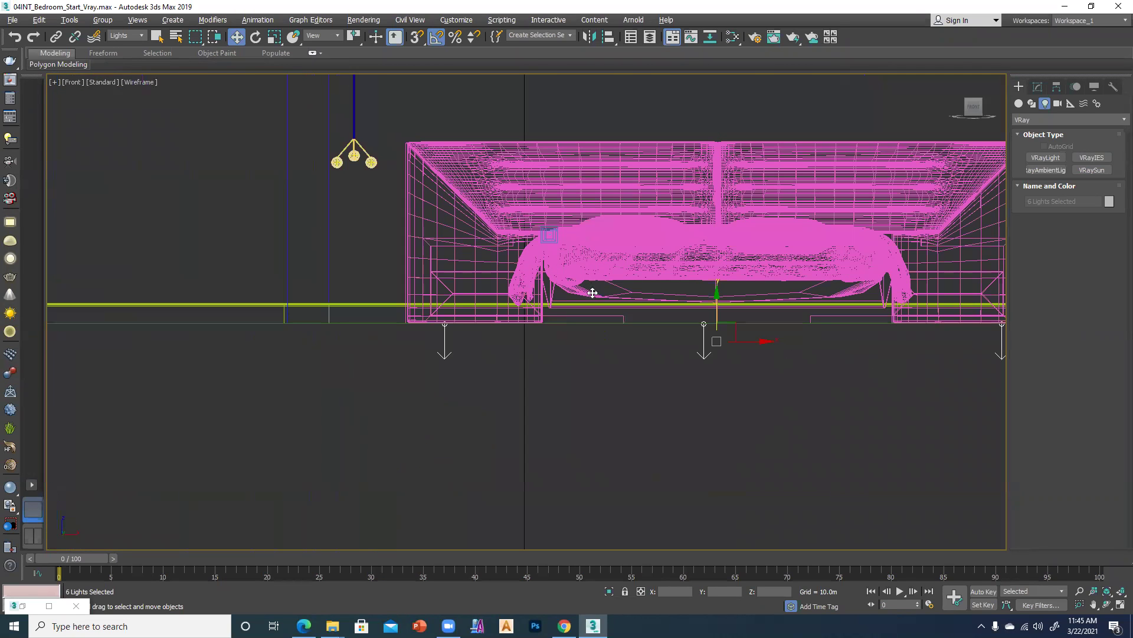
{"action": "scroll", "coordinate": [590, 289], "scroll_direction": "down", "scroll_amount": 5}
{"action": "left_click_drag", "start_coordinate": [590, 289], "coordinate": [587, 90]}
{"action": "left_click_drag", "start_coordinate": [628, 135], "coordinate": [618, 135]}
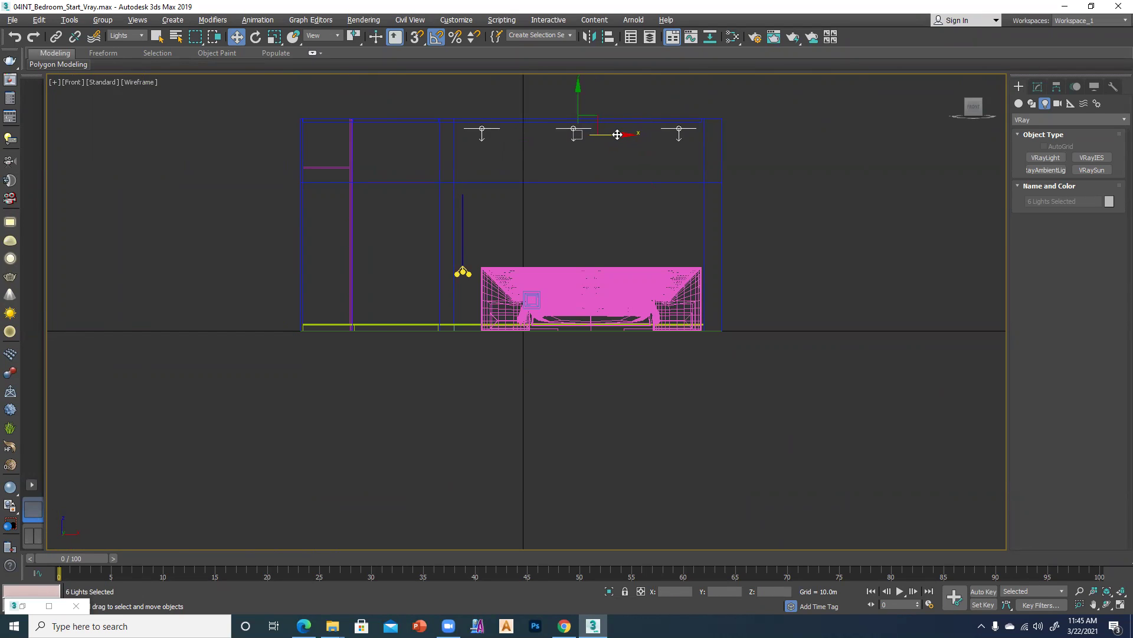
Switch the instanced plane lights to temperature color mode and set the temperature to 4000
{"action": "key", "text": "alt+w"}
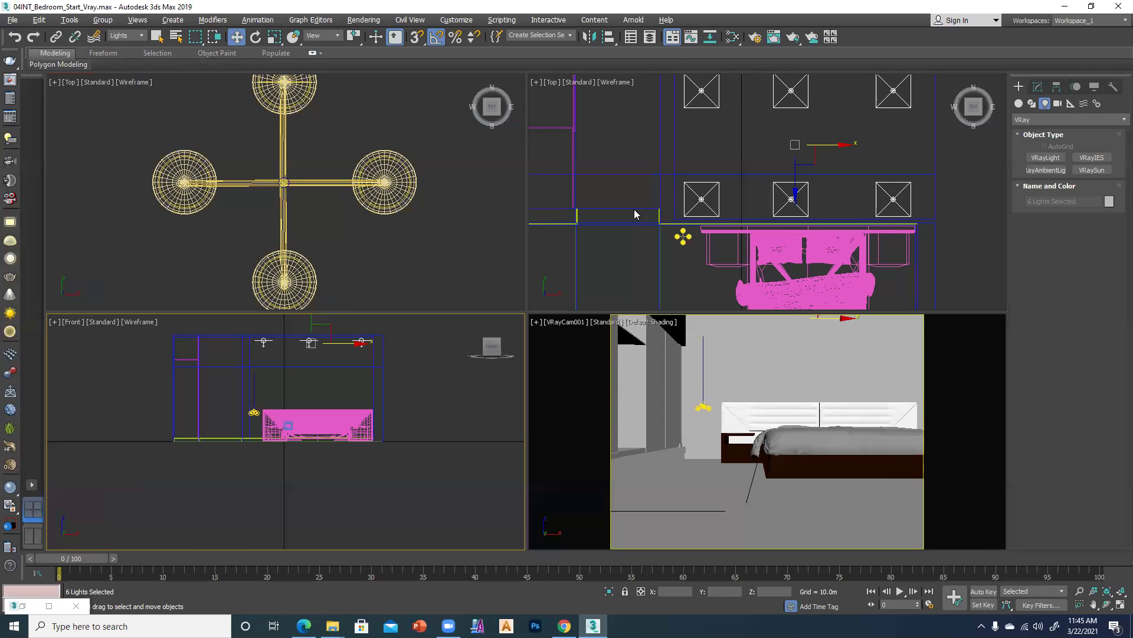
{"action": "left_click", "coordinate": [701, 90]}
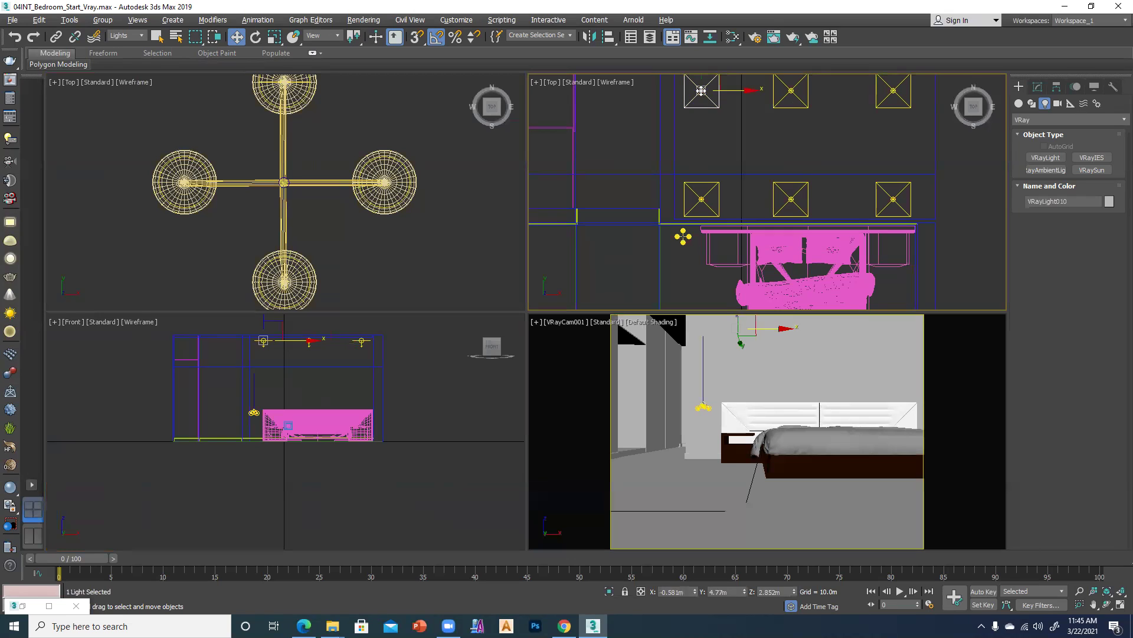
{"action": "left_click", "coordinate": [1038, 86]}
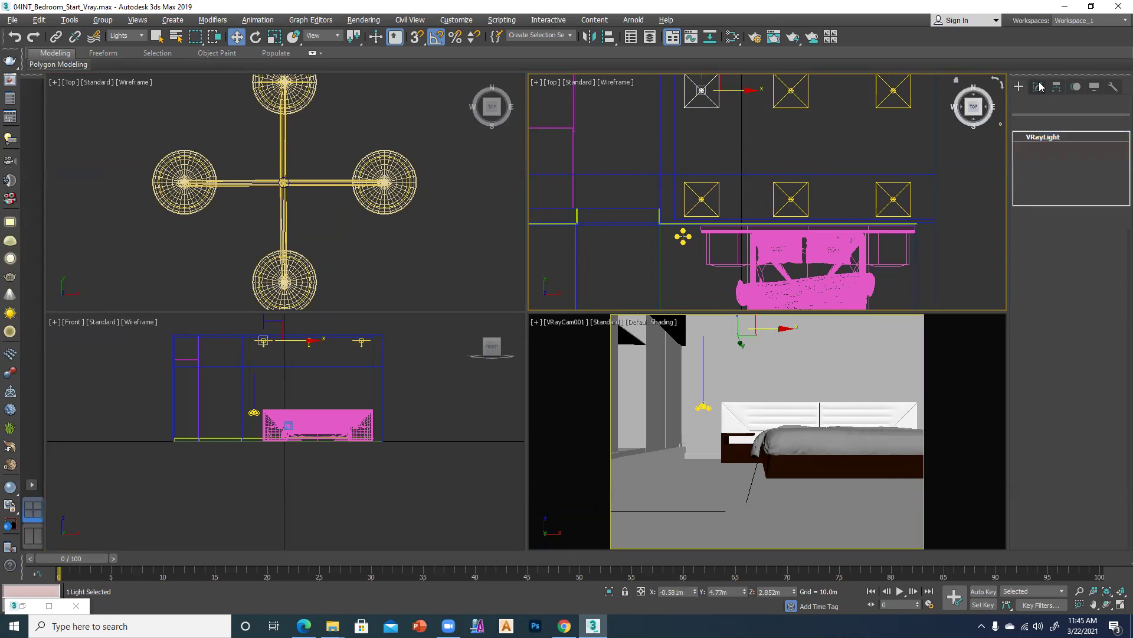
{"action": "left_click", "coordinate": [1077, 334]}
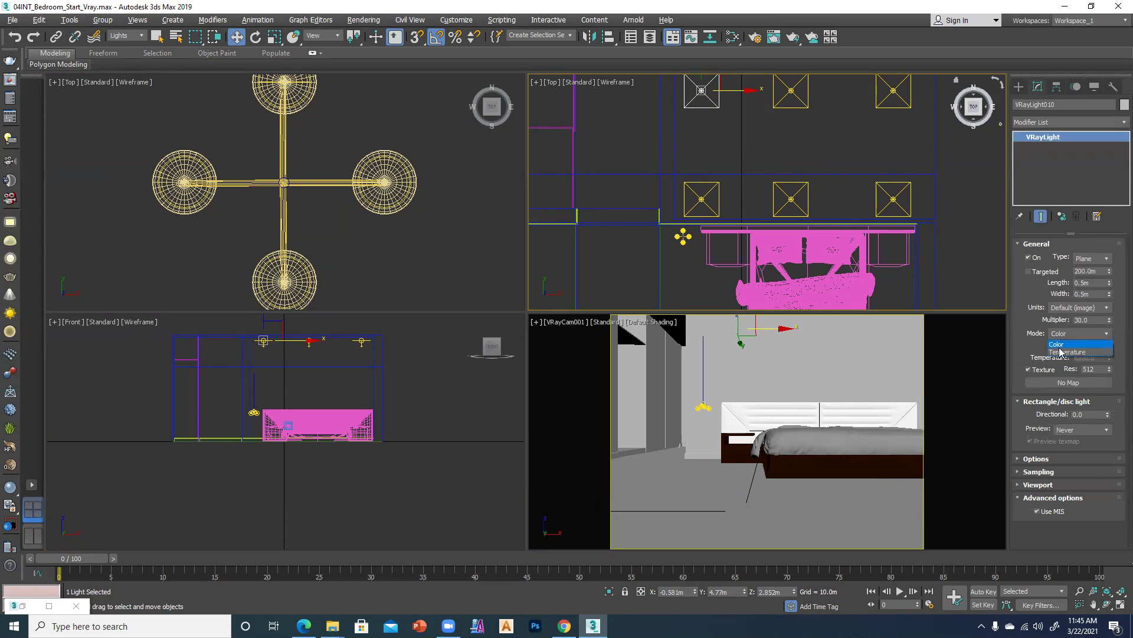
{"action": "left_click", "coordinate": [1062, 353]}
{"action": "double_click", "coordinate": [1095, 358]}
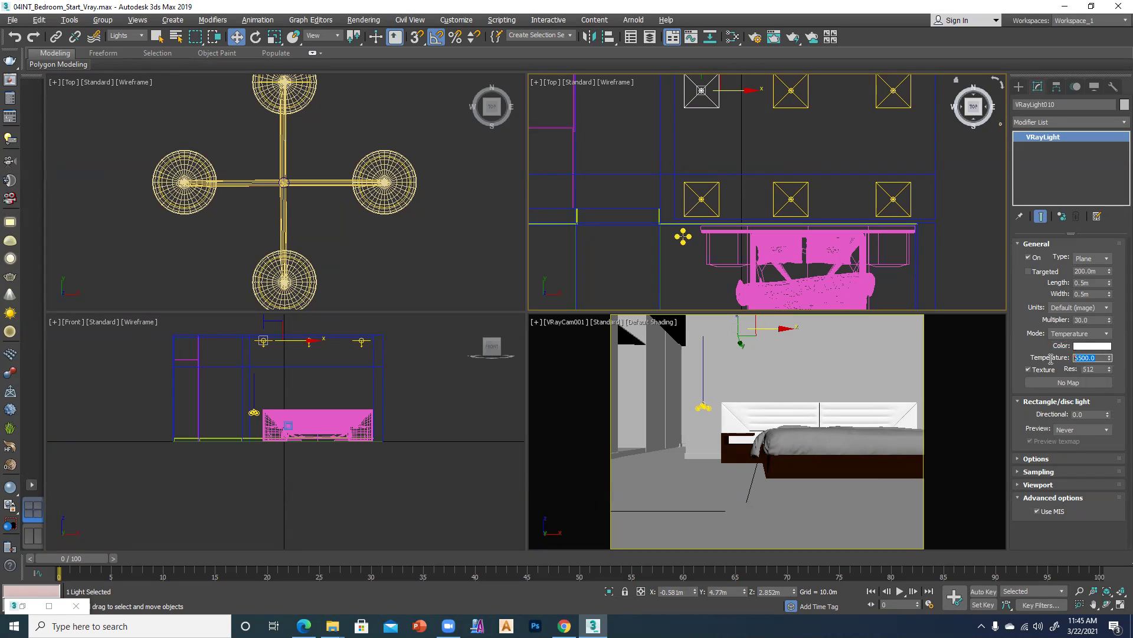
{"action": "type", "text": "4000"}
{"action": "key", "text": "Tab"}
Set the plane lights' units to radiant power (W) and the multiplier to 21
{"action": "left_click", "coordinate": [1081, 308]}
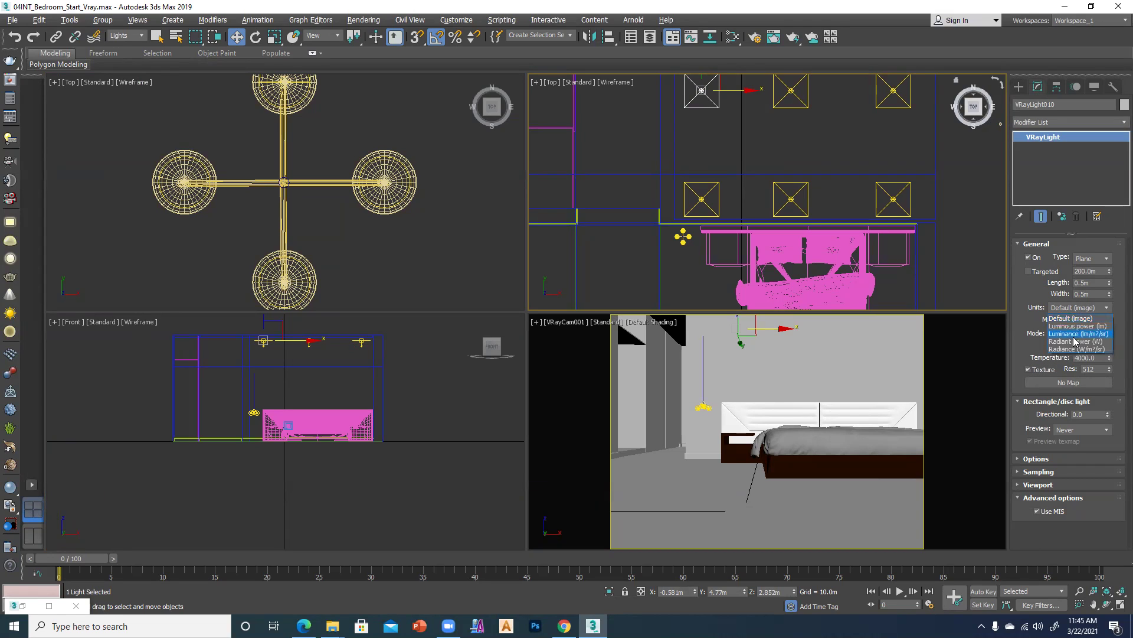
{"action": "left_click", "coordinate": [1074, 341]}
{"action": "double_click", "coordinate": [1098, 319]}
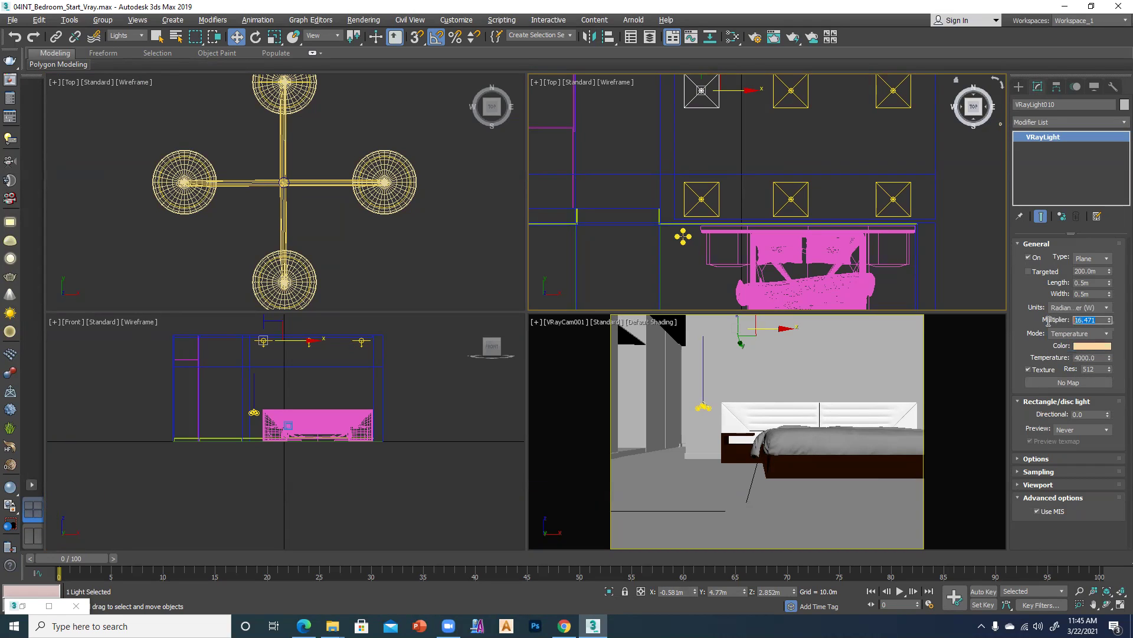
{"action": "type", "text": "21"}
{"action": "key", "text": "Return"}
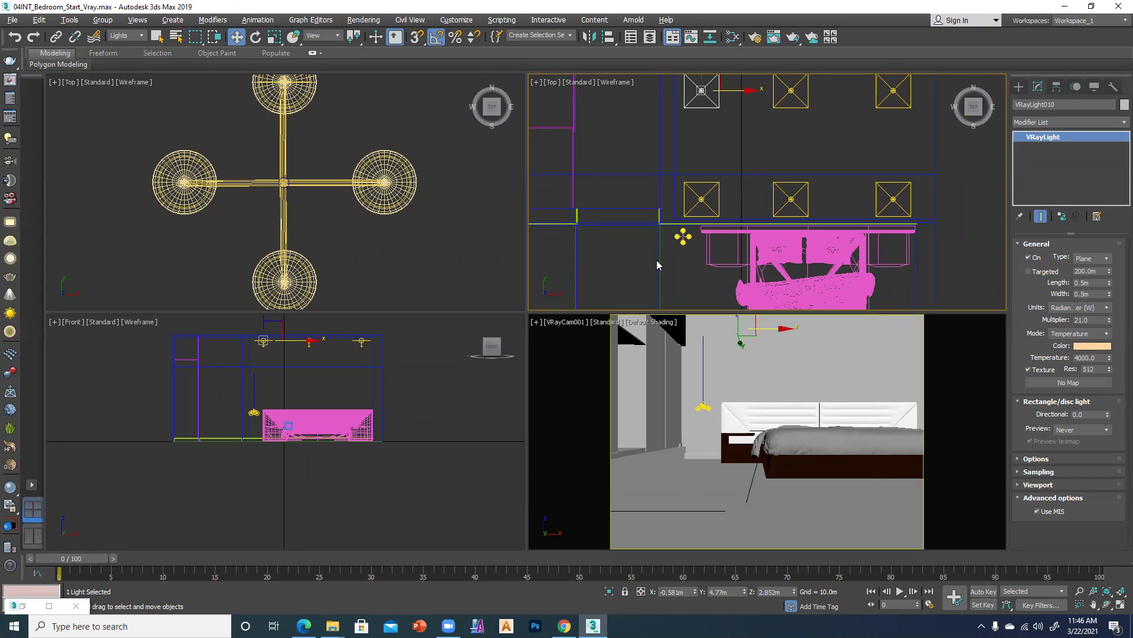
Inspect the room model in a shaded perspective view from an orbited angle
{"action": "left_click", "coordinate": [611, 282]}
{"action": "key", "text": "p"}
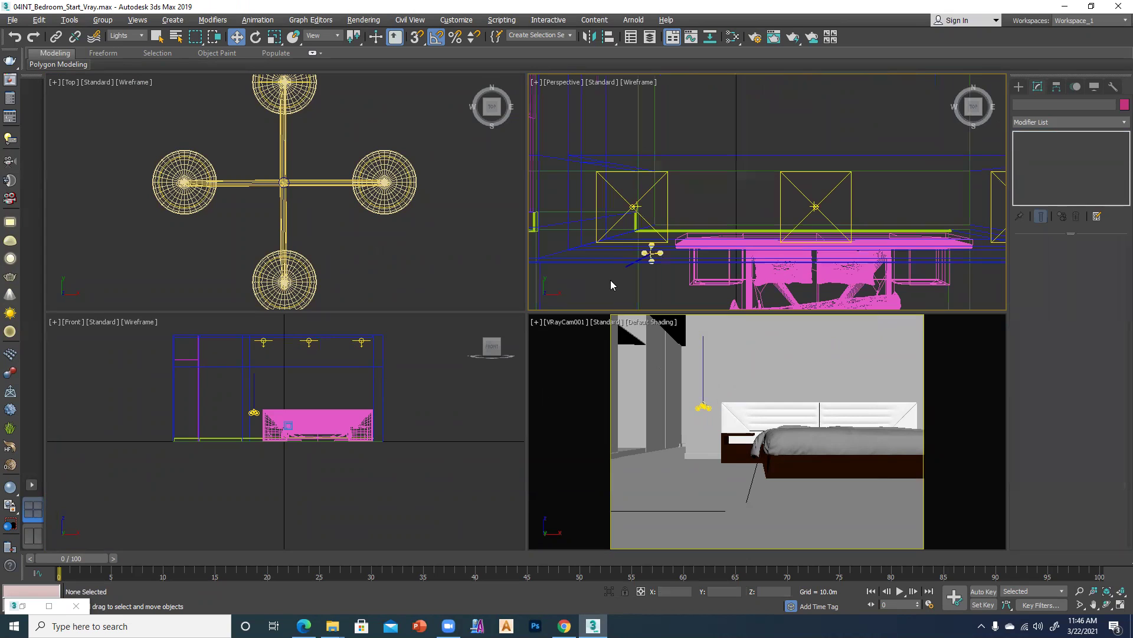
{"action": "key", "text": "F3"}
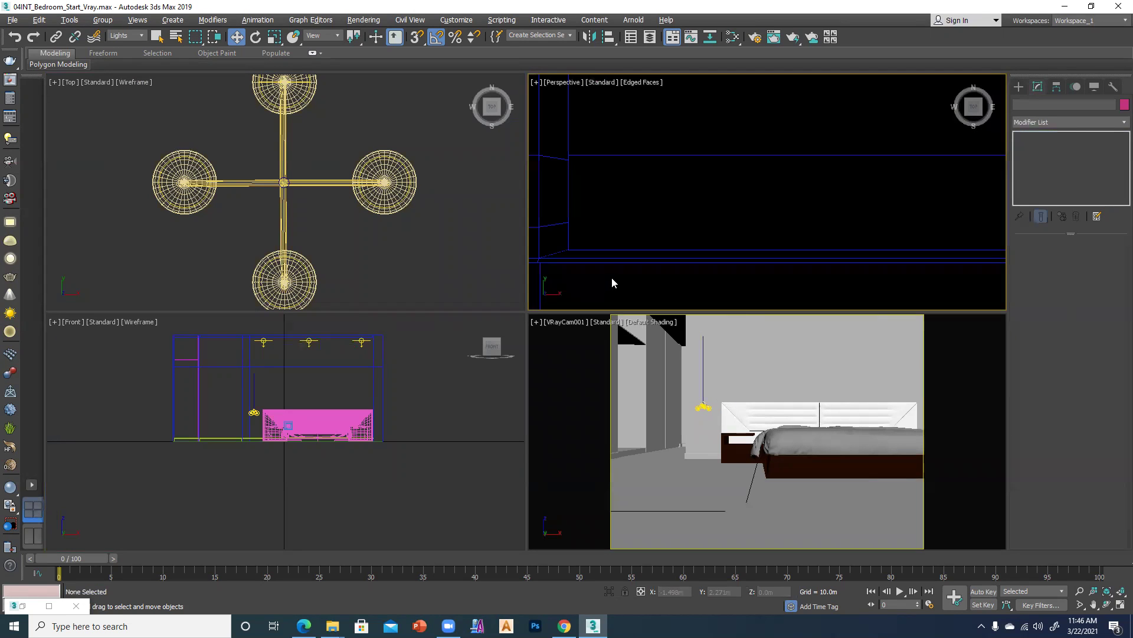
{"action": "key", "text": "z"}
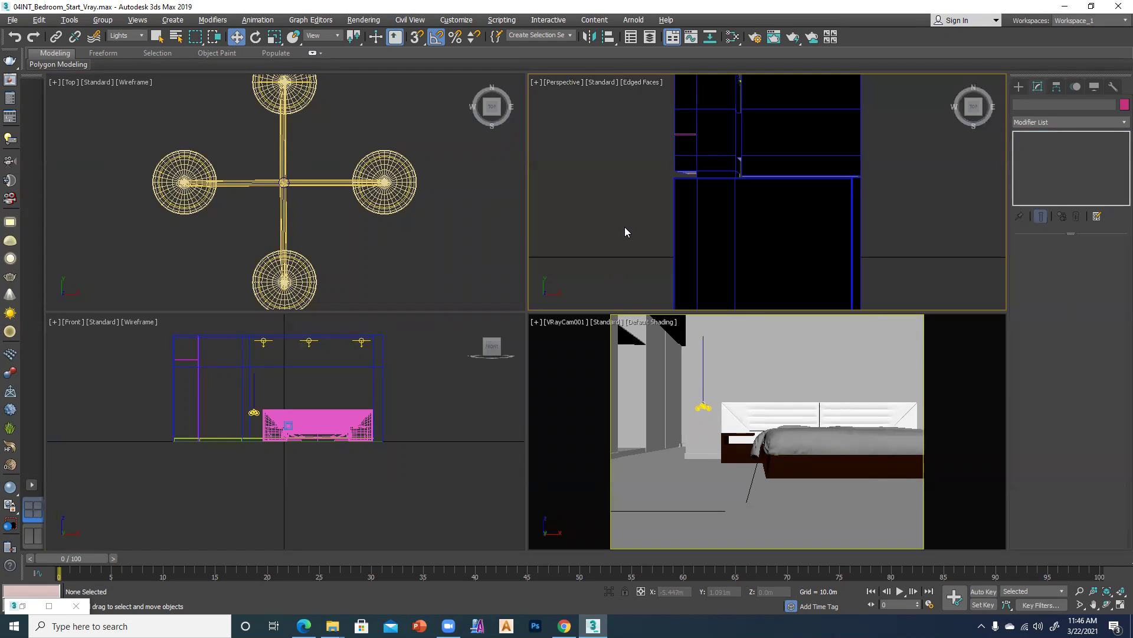
{"action": "middle_click_drag", "start_coordinate": [626, 232], "coordinate": [713, 196], "text": "alt"}
{"action": "scroll", "coordinate": [777, 200], "scroll_direction": "up", "scroll_amount": 5}
{"action": "middle_click_drag", "start_coordinate": [629, 221], "coordinate": [654, 389], "text": "alt"}
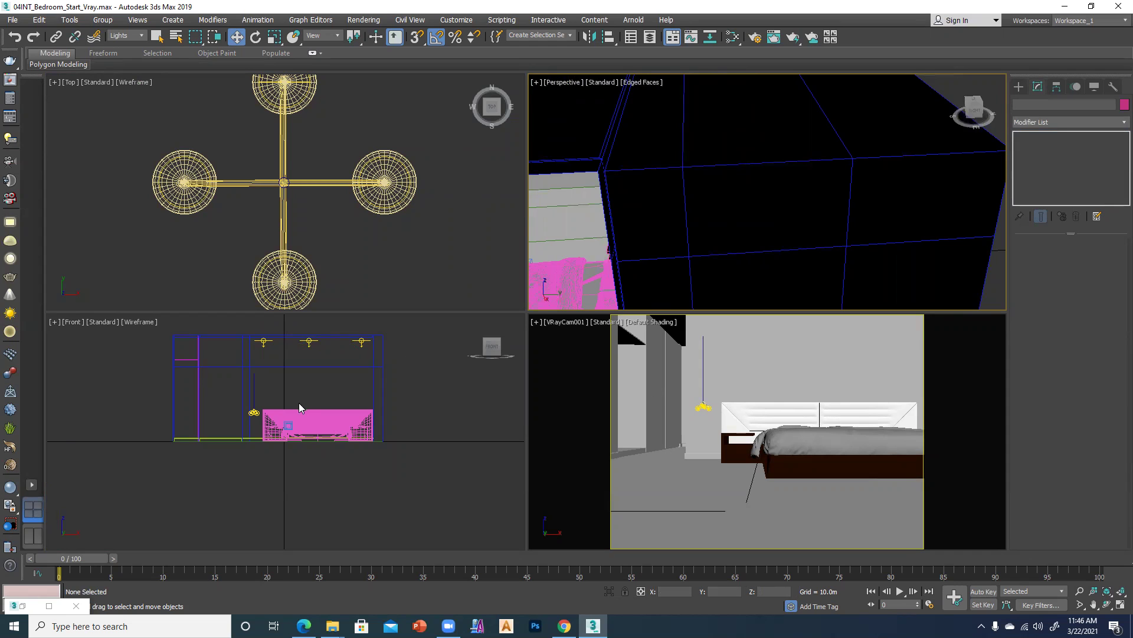
Run a test render of the VRayCam001 view and cancel it once the lighting can be judged
{"action": "middle_click", "coordinate": [708, 461]}
{"action": "key", "text": "shift+q"}
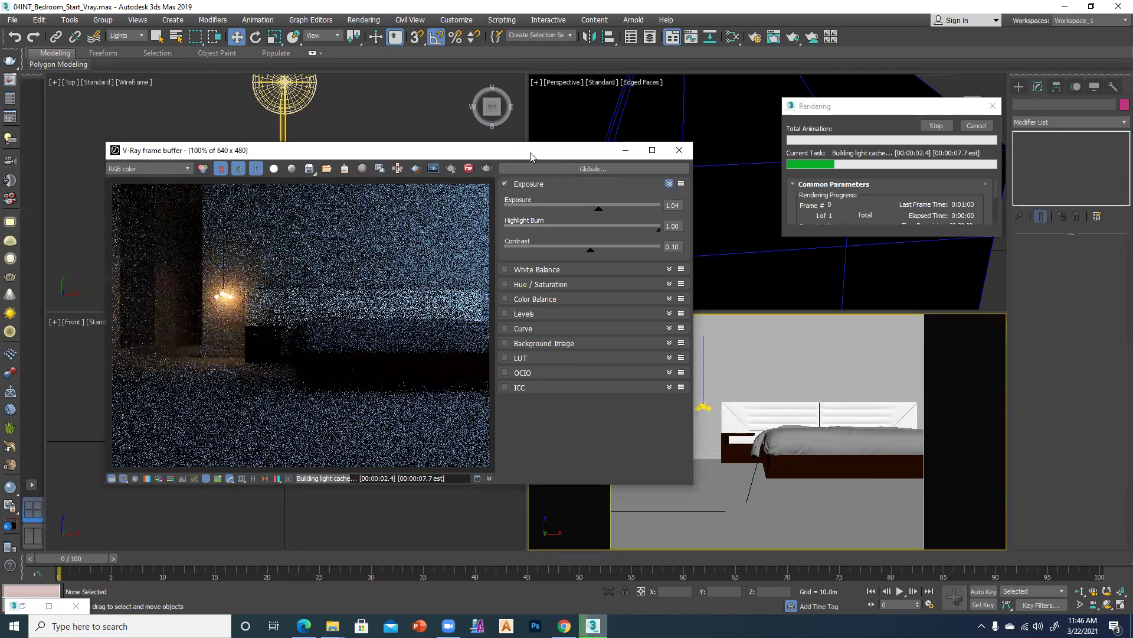
{"action": "left_click_drag", "start_coordinate": [529, 157], "coordinate": [467, 157]}
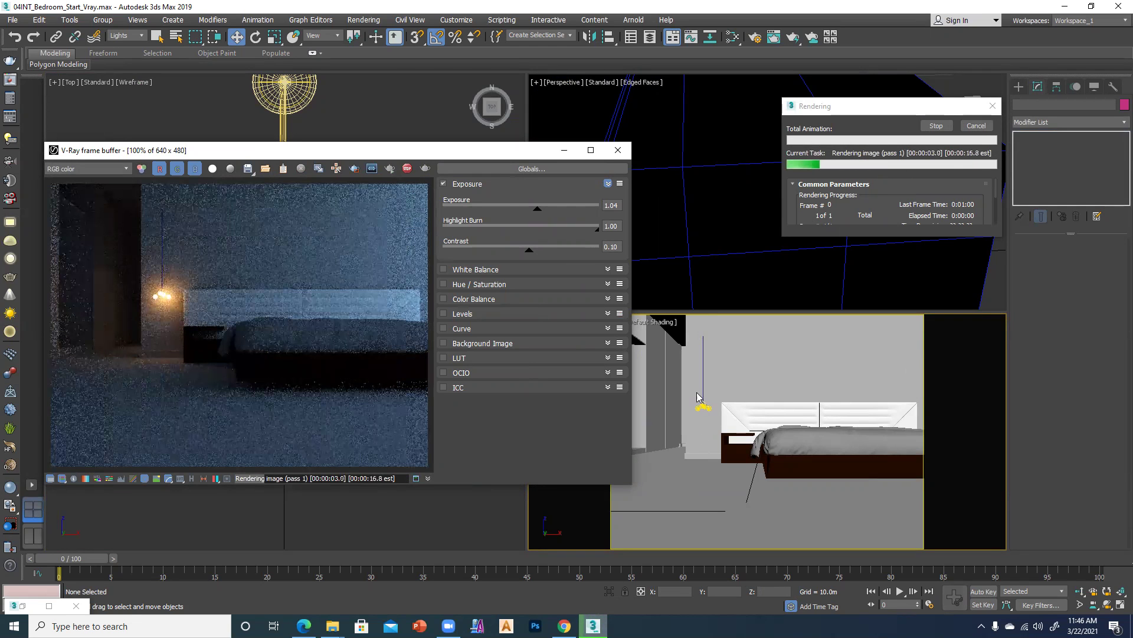
{"action": "left_click", "coordinate": [976, 126]}
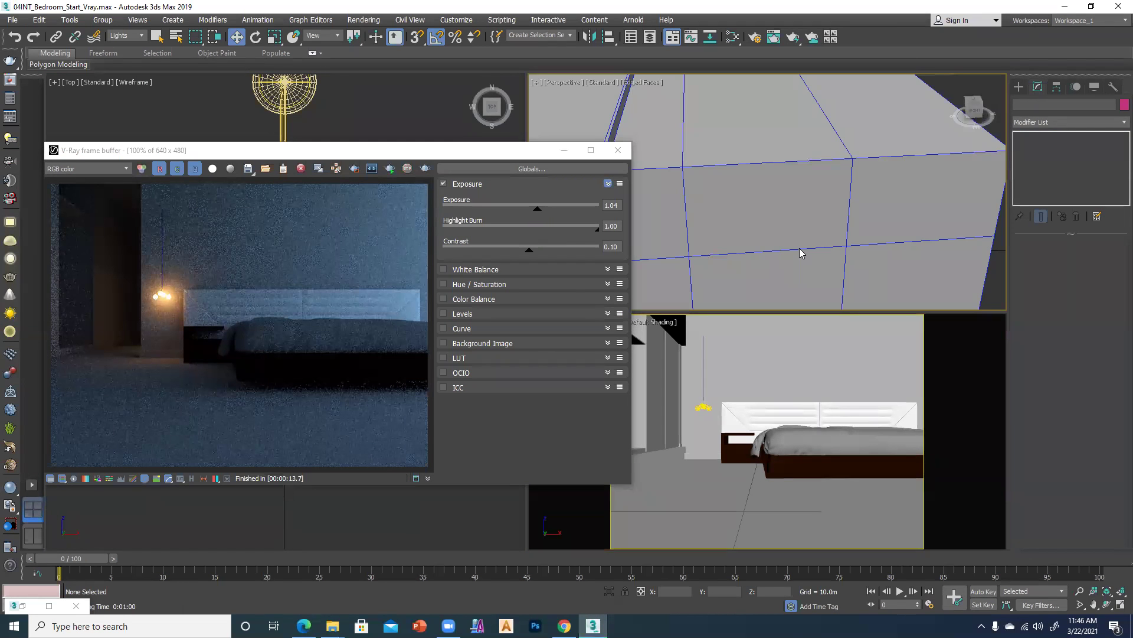
In the wireframe top view, select the instanced plane light nearest the headboard's centre and set its multiplier to 100
{"action": "key", "text": "F3"}
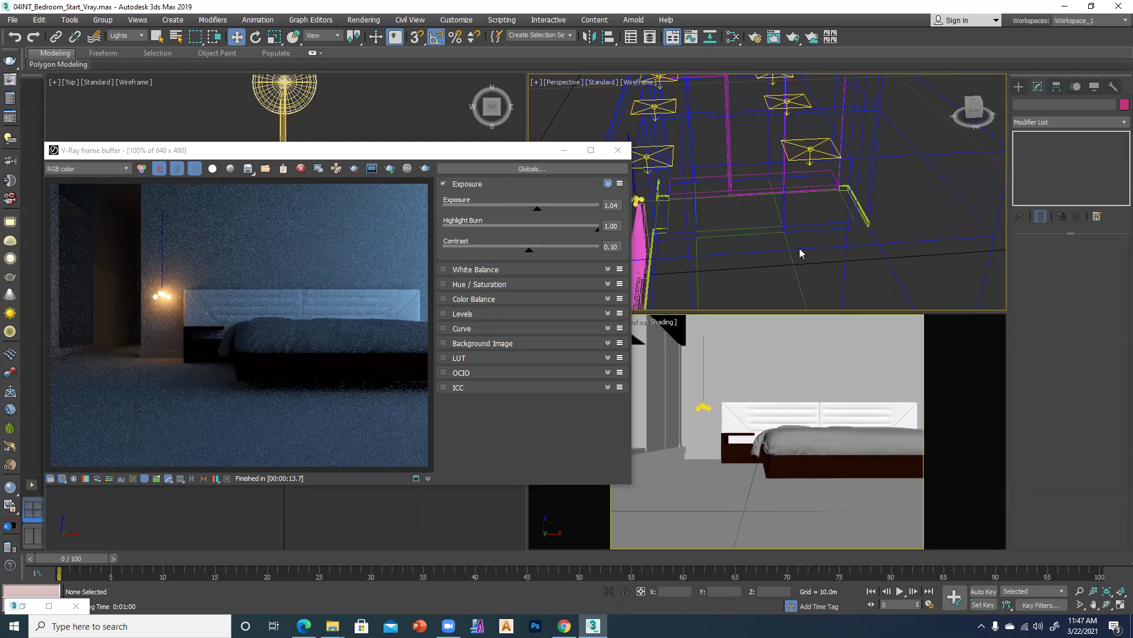
{"action": "key", "text": "t"}
{"action": "left_click", "coordinate": [791, 201]}
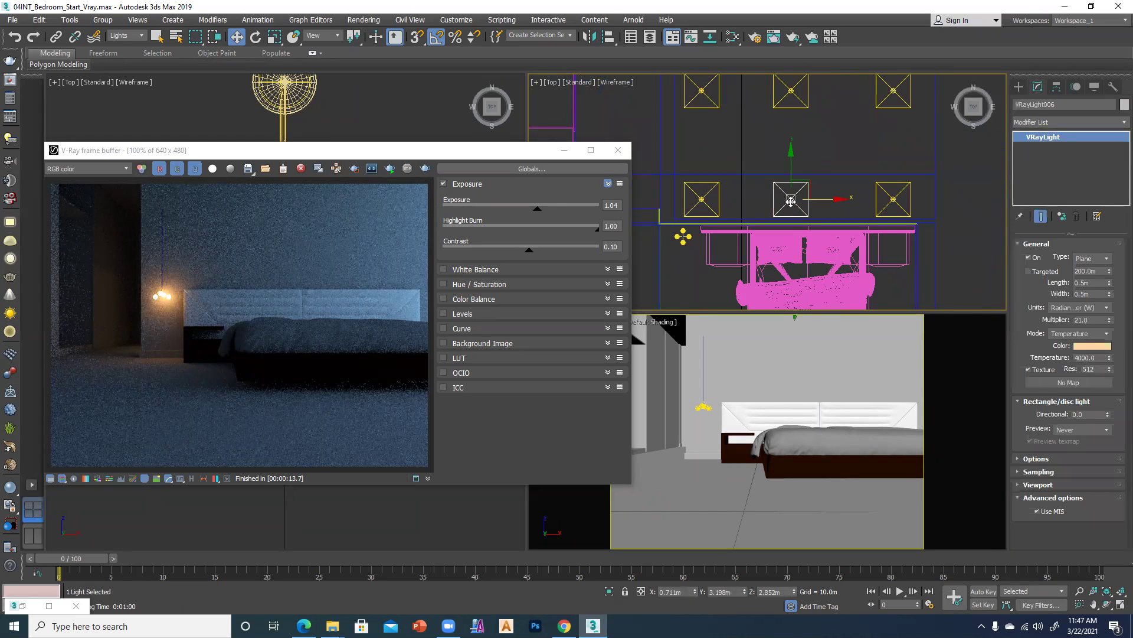
{"action": "left_click", "coordinate": [939, 384]}
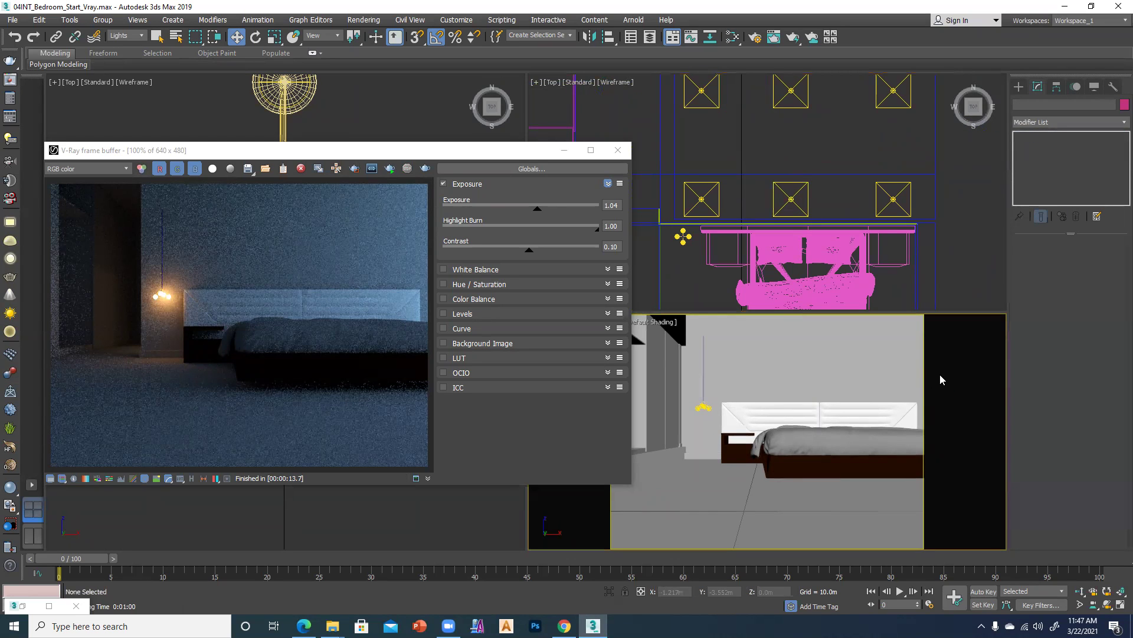
{"action": "key", "text": "ctrl+z"}
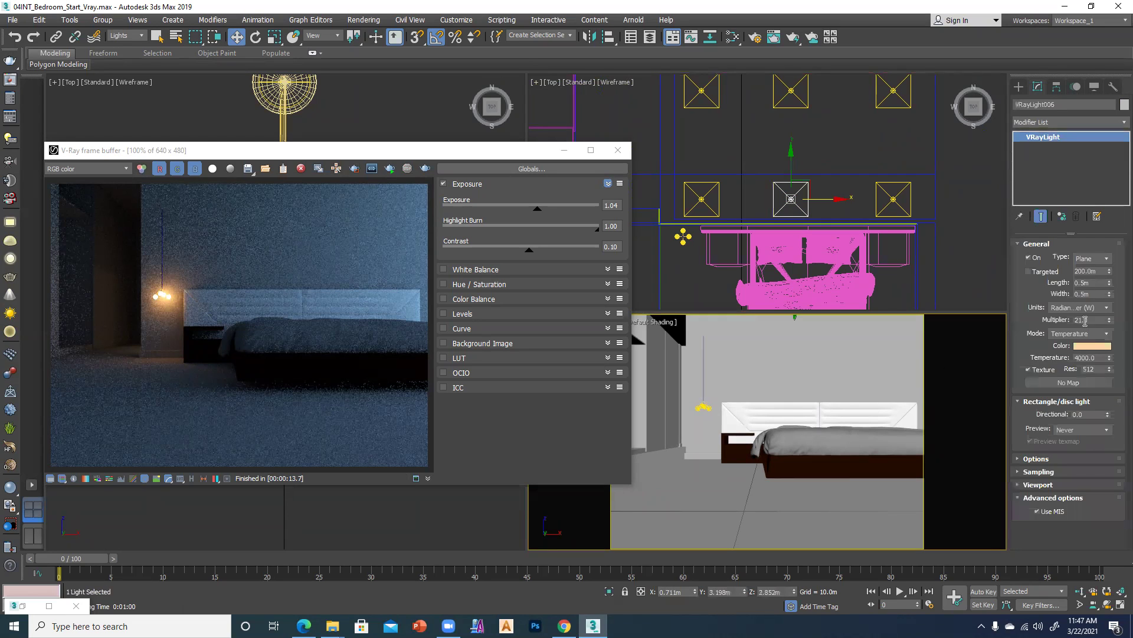
{"action": "left_click_drag", "start_coordinate": [1090, 320], "coordinate": [1067, 322]}
{"action": "type", "text": "100"}
Start interactive rendering and adjust the frame buffer's exposure to about 1.49 and contrast to 0.05
{"action": "left_click", "coordinate": [389, 169]}
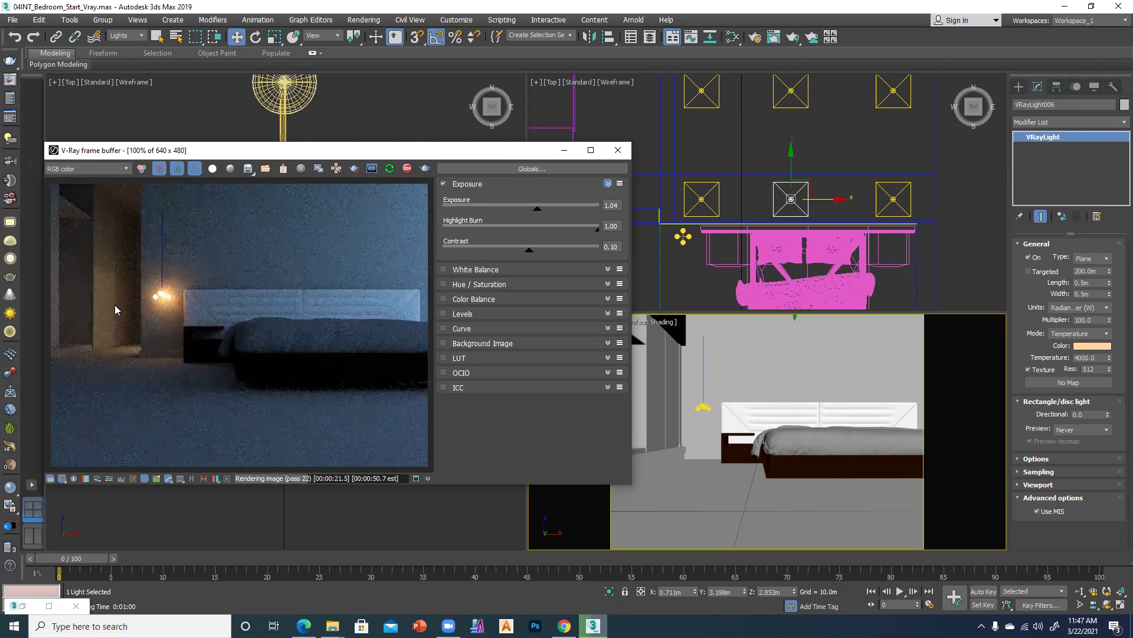
{"action": "left_click_drag", "start_coordinate": [537, 210], "coordinate": [525, 250]}
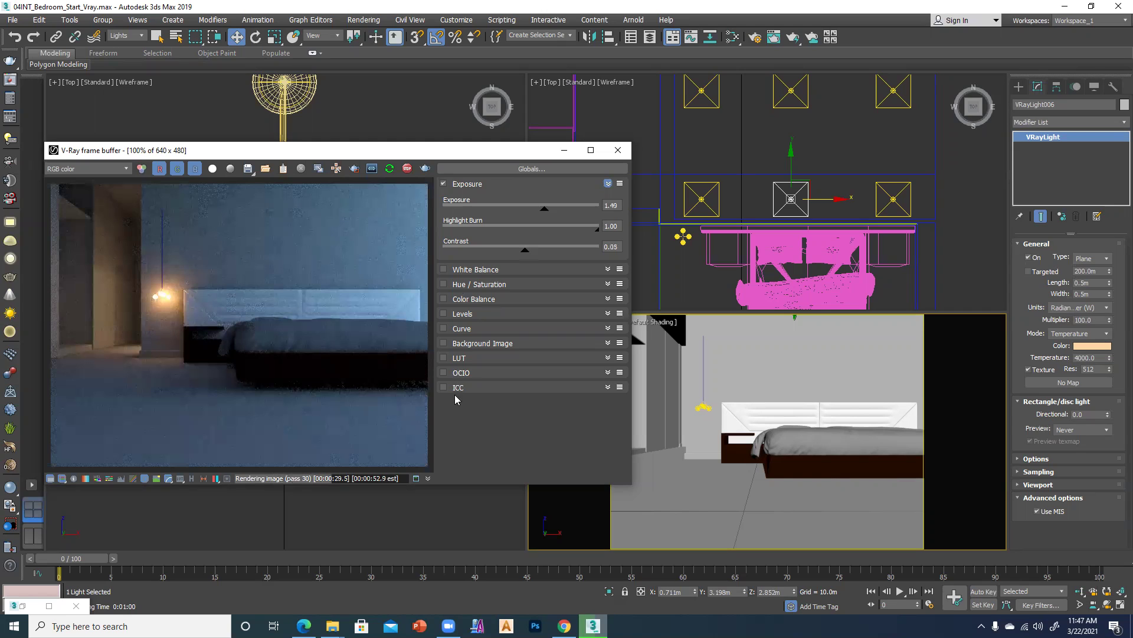
{"action": "left_click", "coordinate": [608, 358]}
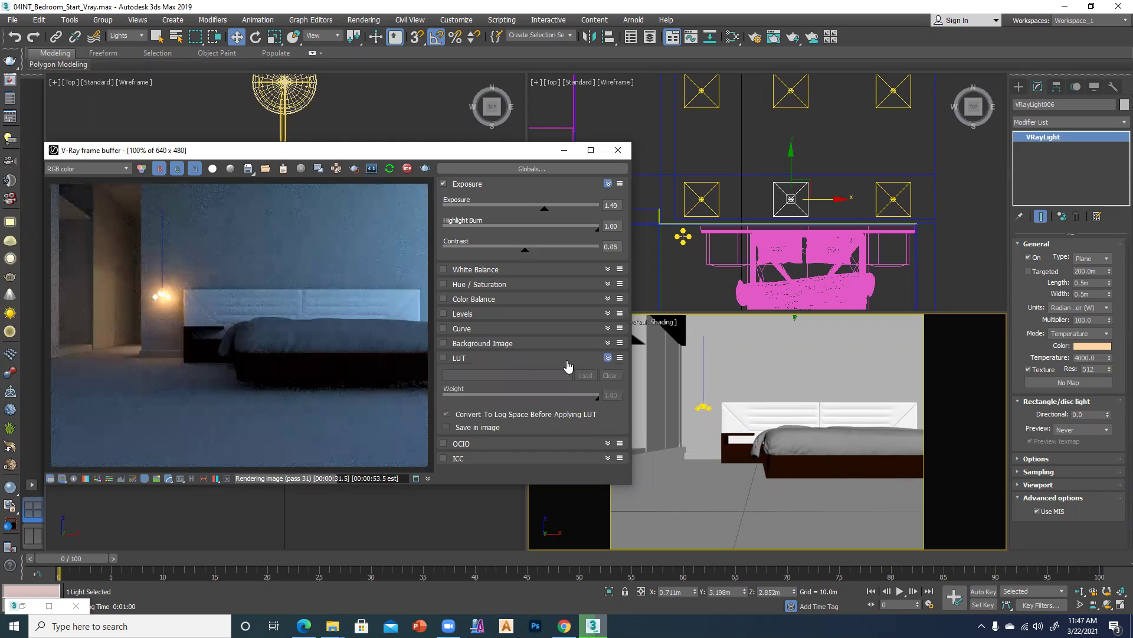
{"action": "left_click", "coordinate": [607, 358]}
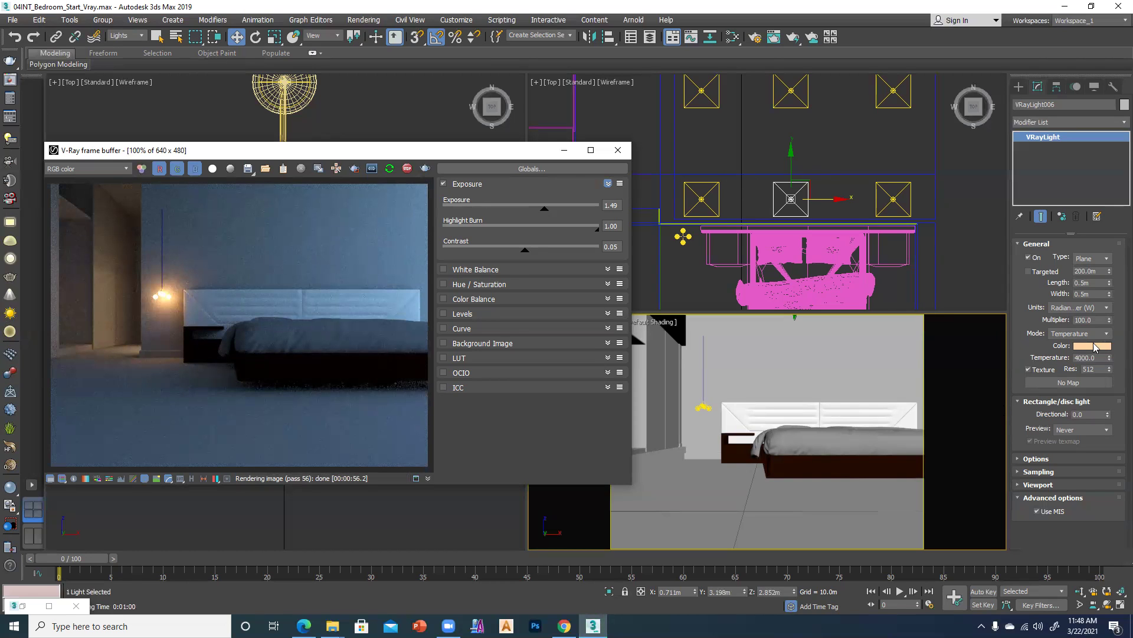
Set the plane lights' temperature to 4200 and close the frame buffer with its interactive render
{"action": "left_click_drag", "start_coordinate": [1096, 357], "coordinate": [1062, 361]}
{"action": "type", "text": "420"}
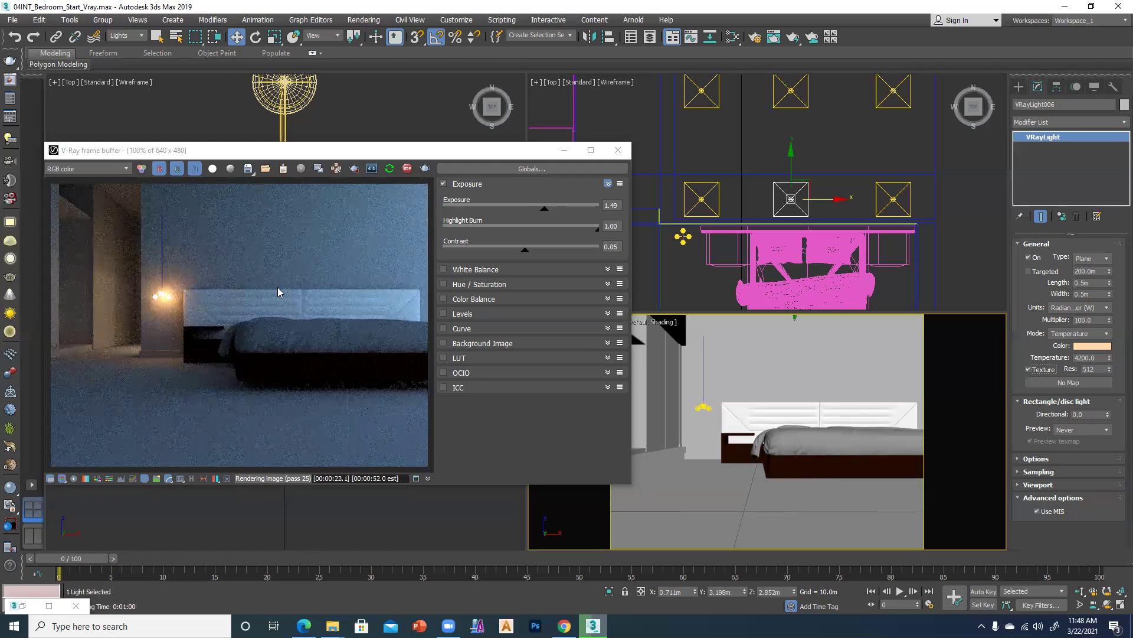
{"action": "left_click", "coordinate": [617, 152]}
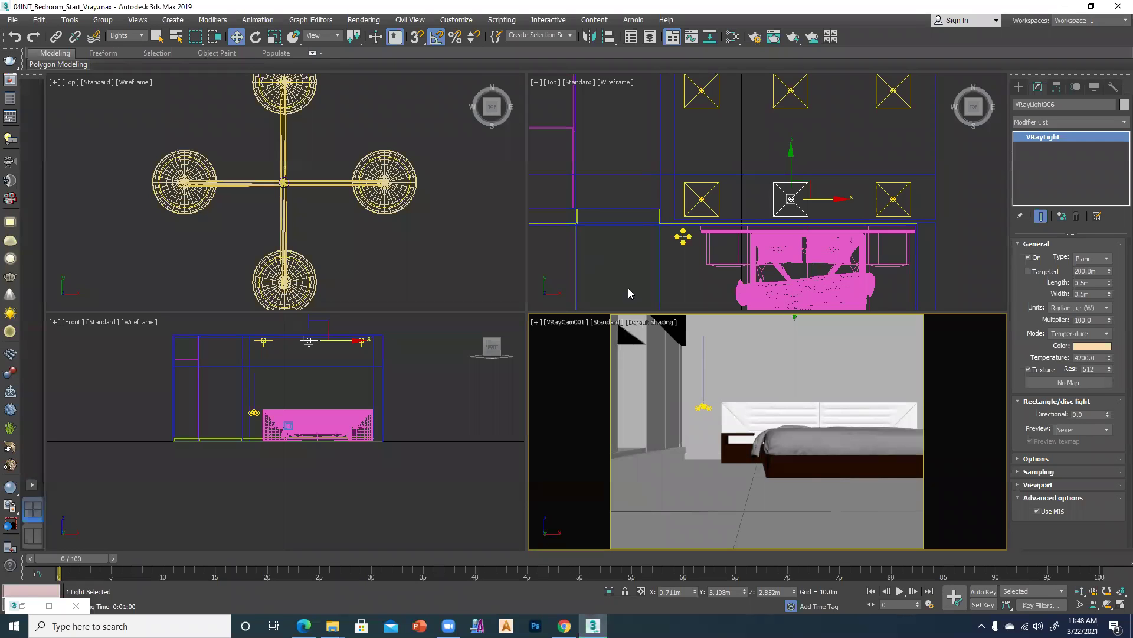
Run a production test render of the camera view with the new light temperature and cancel it partway
{"action": "left_click", "coordinate": [727, 364]}
{"action": "key", "text": "shift+q"}
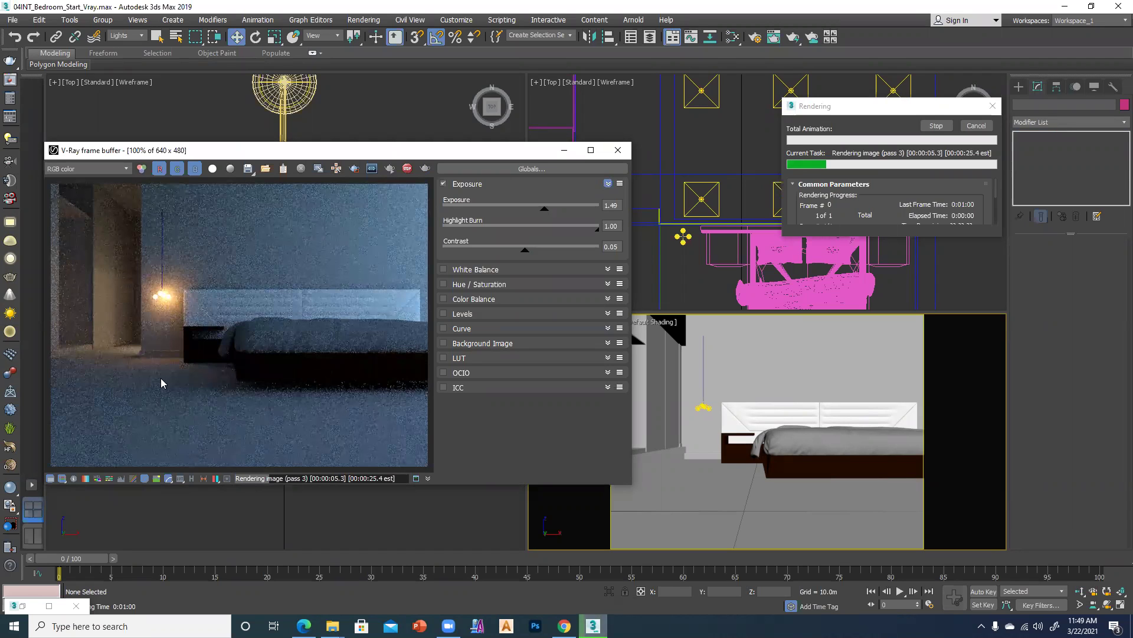
{"action": "left_click", "coordinate": [978, 125]}
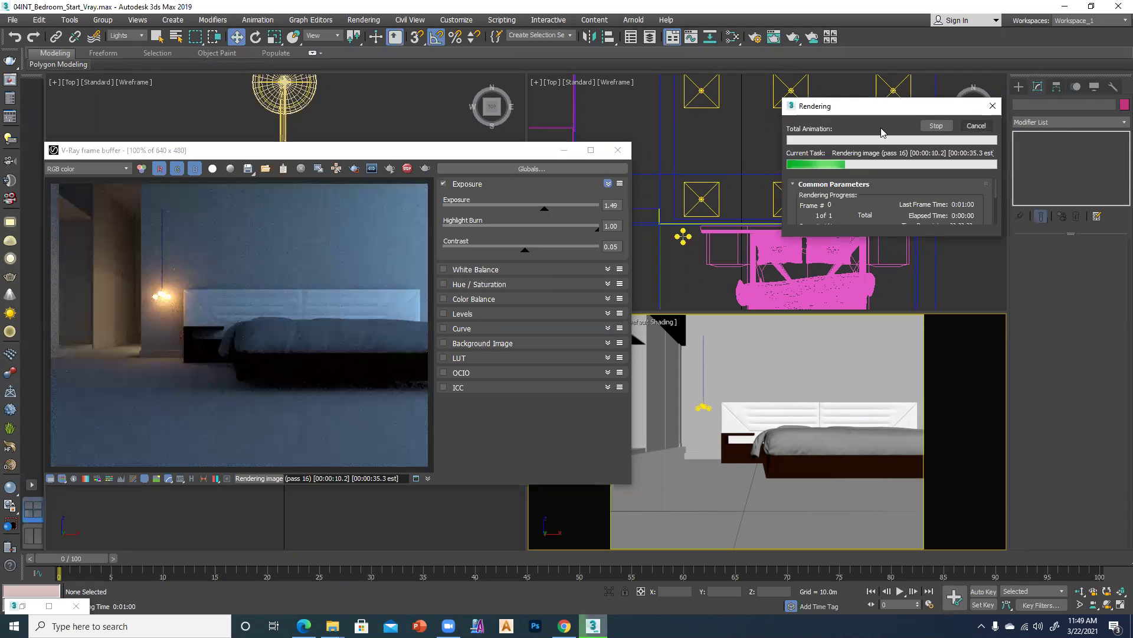
In the V-Ray render settings, change the image sampler type to Bucket and set its max subdivs to 16
{"action": "left_click", "coordinate": [757, 40]}
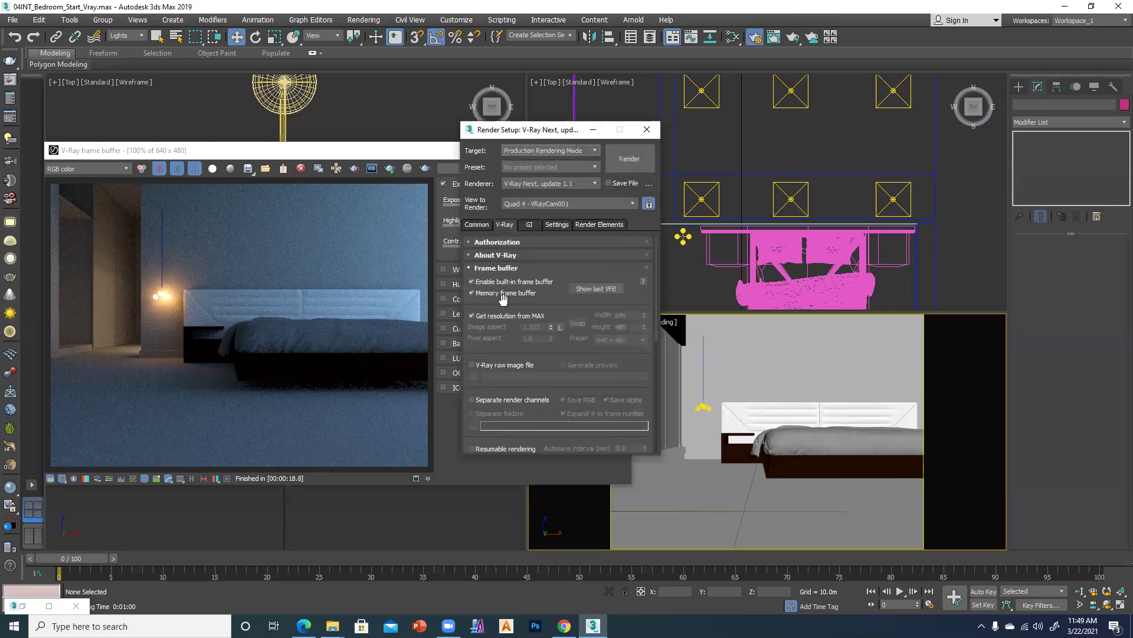
{"action": "left_click", "coordinate": [496, 268]}
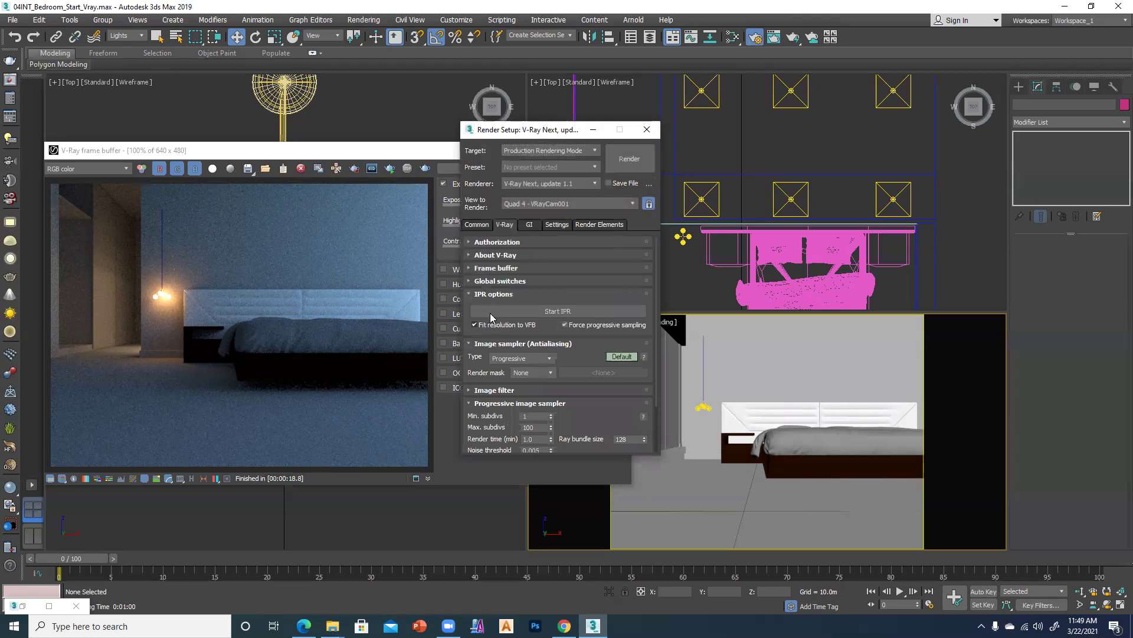
{"action": "left_click", "coordinate": [524, 358]}
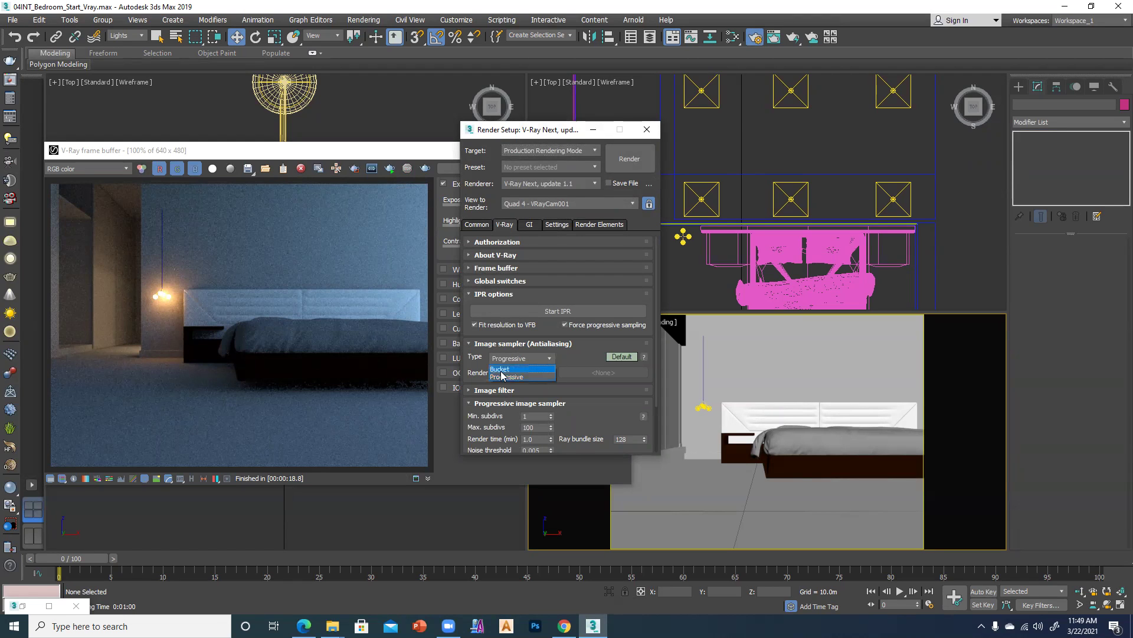
{"action": "left_click", "coordinate": [501, 370]}
{"action": "scroll", "coordinate": [593, 405], "scroll_direction": "down", "scroll_amount": 2}
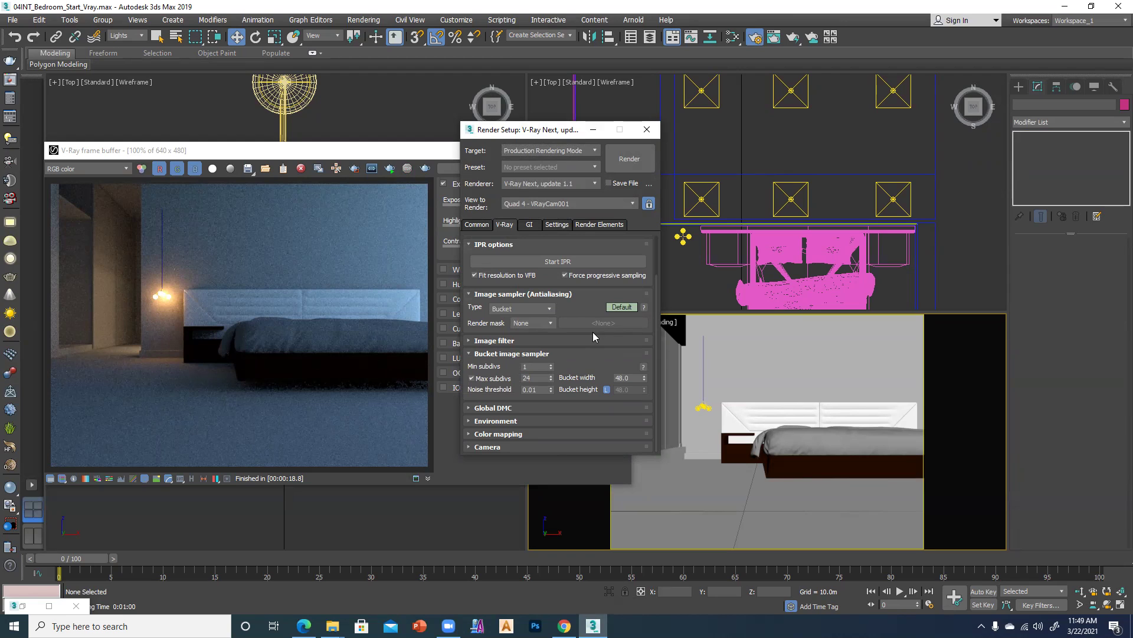
{"action": "double_click", "coordinate": [527, 378]}
{"action": "type", "text": "6"}
{"action": "key", "text": "BackSpace"}
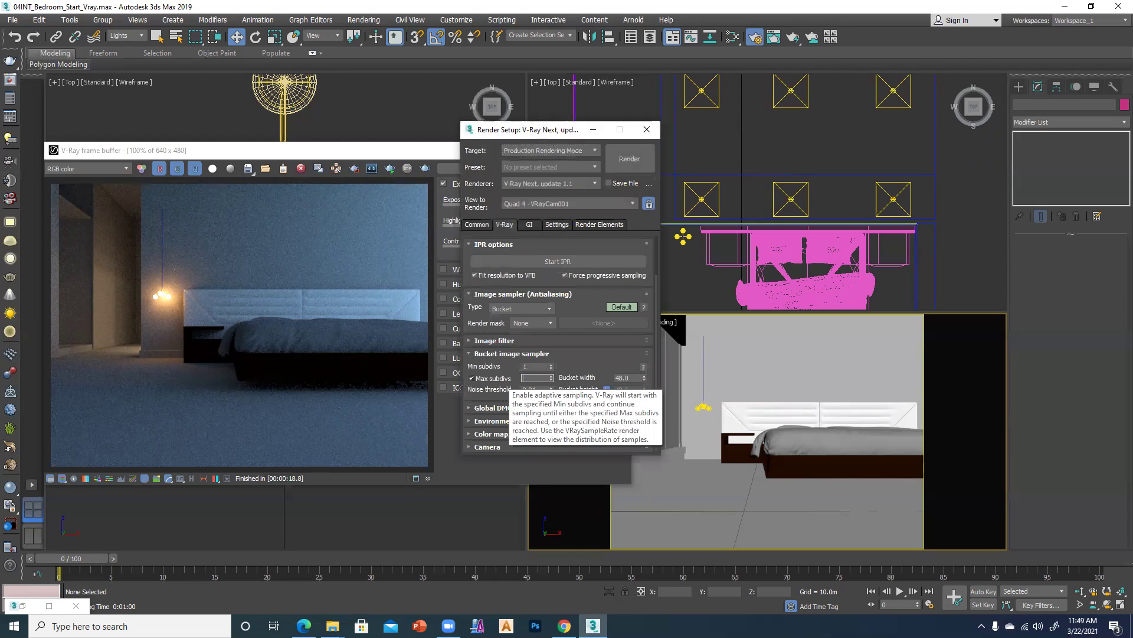
{"action": "type", "text": "16"}
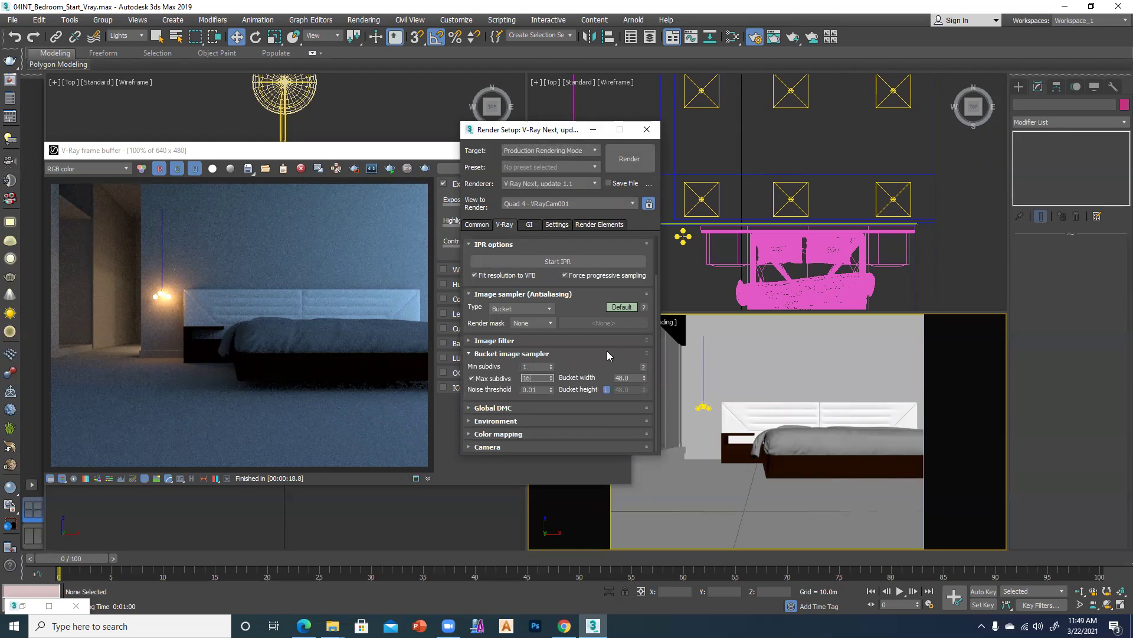
Change the primary GI engine to Irradiance map and choose the Very low preset
{"action": "left_click", "coordinate": [528, 224]}
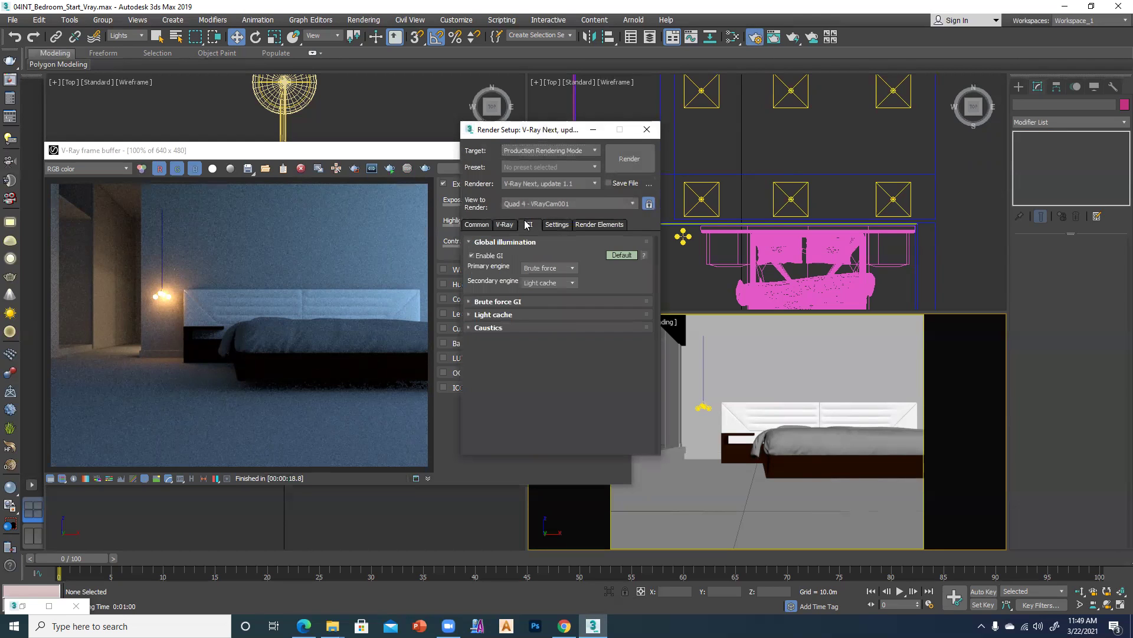
{"action": "left_click", "coordinate": [496, 301]}
{"action": "left_click", "coordinate": [482, 345]}
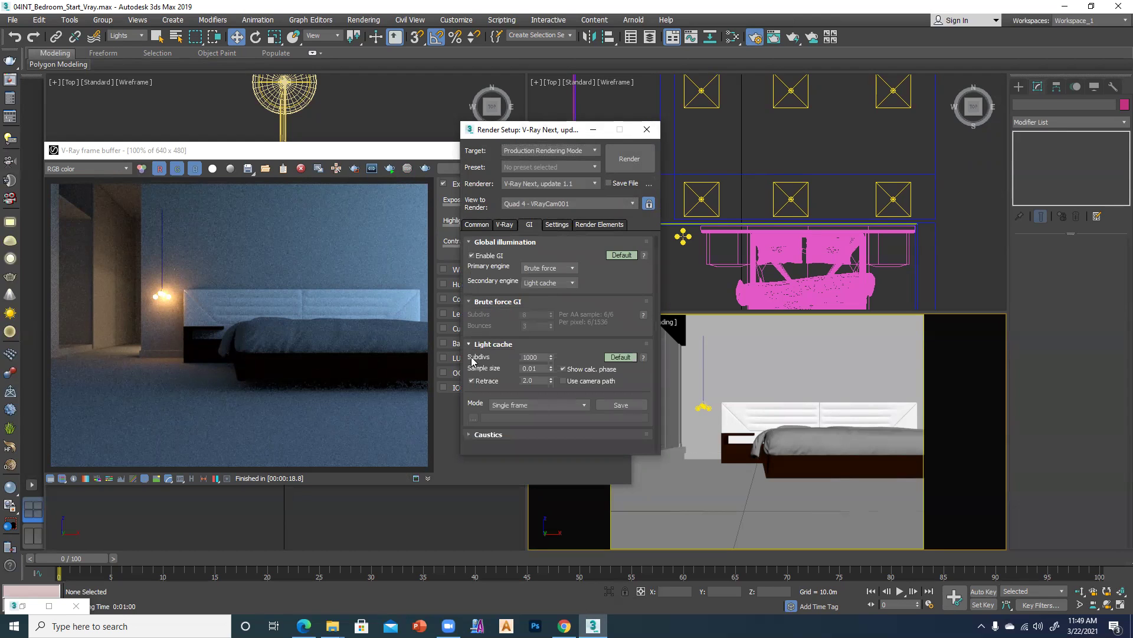
{"action": "double_click", "coordinate": [543, 357]}
{"action": "left_click", "coordinate": [553, 268]}
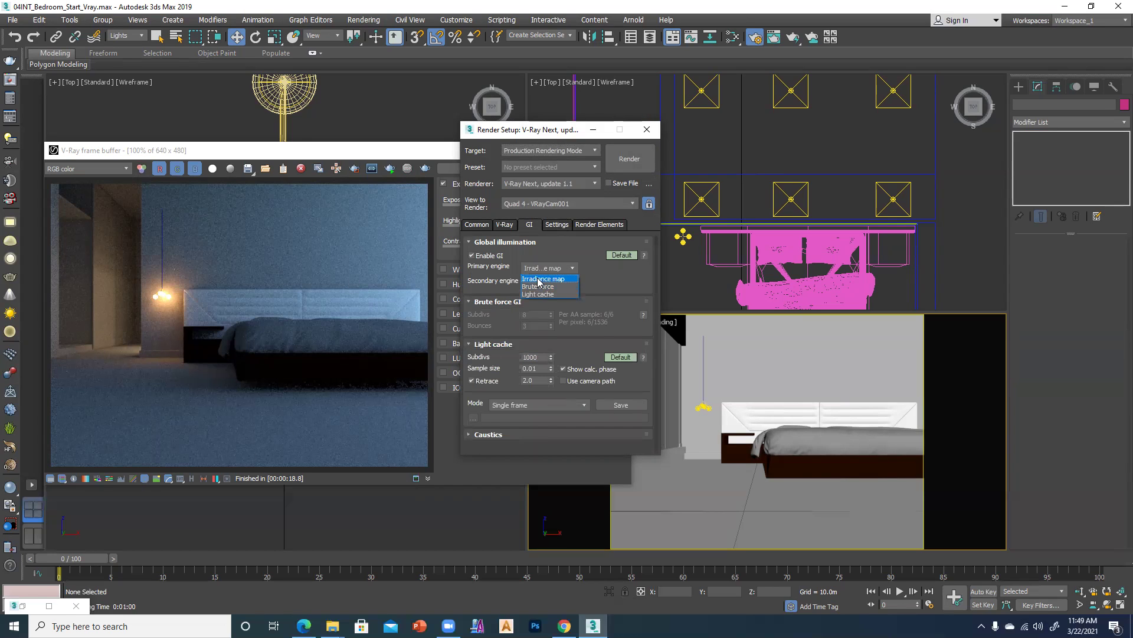
{"action": "left_click", "coordinate": [540, 283]}
{"action": "left_click", "coordinate": [513, 302]}
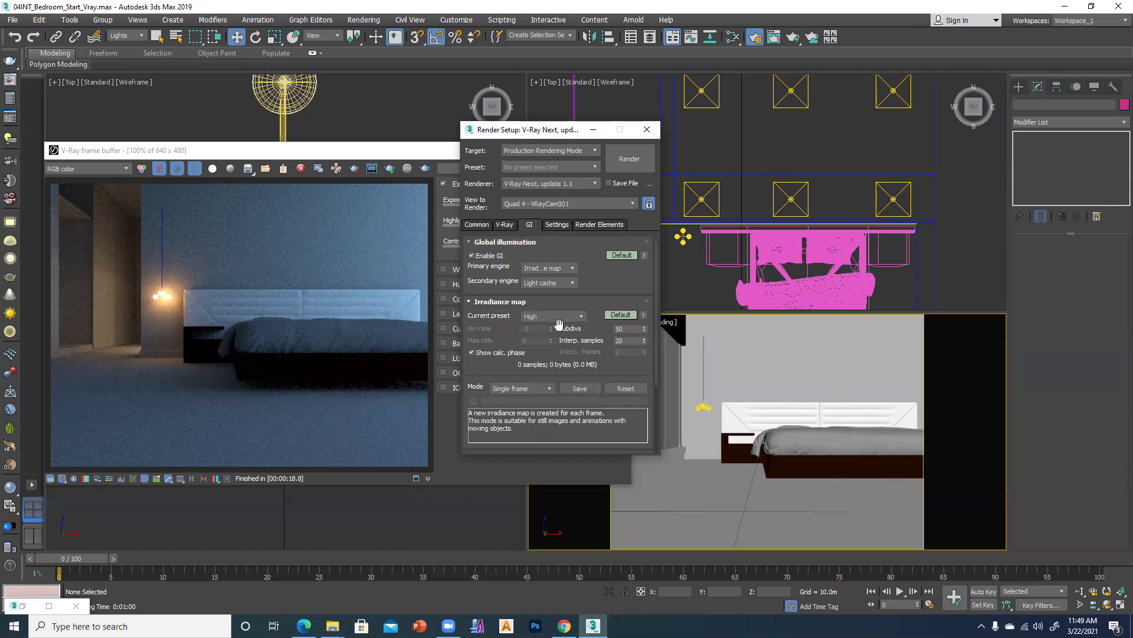
{"action": "left_click", "coordinate": [564, 323]}
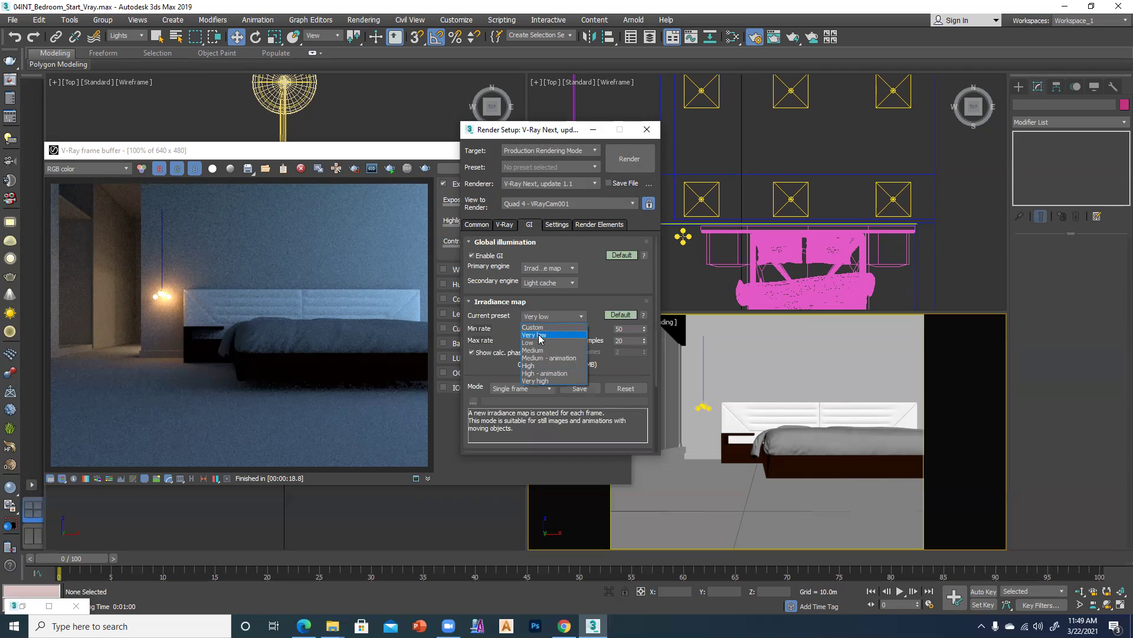
{"action": "left_click", "coordinate": [539, 335]}
Set the light cache subdivs to 500 and render the camera view
{"action": "scroll", "coordinate": [516, 366], "scroll_direction": "down", "scroll_amount": 3}
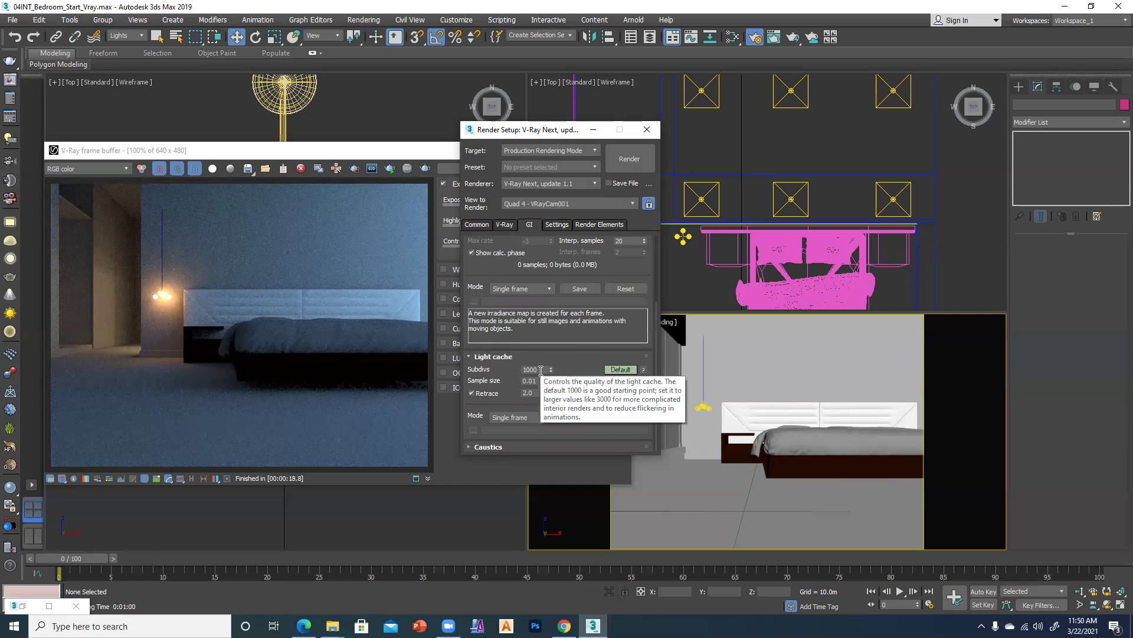
{"action": "left_click_drag", "start_coordinate": [540, 371], "coordinate": [523, 372]}
{"action": "type", "text": "500"}
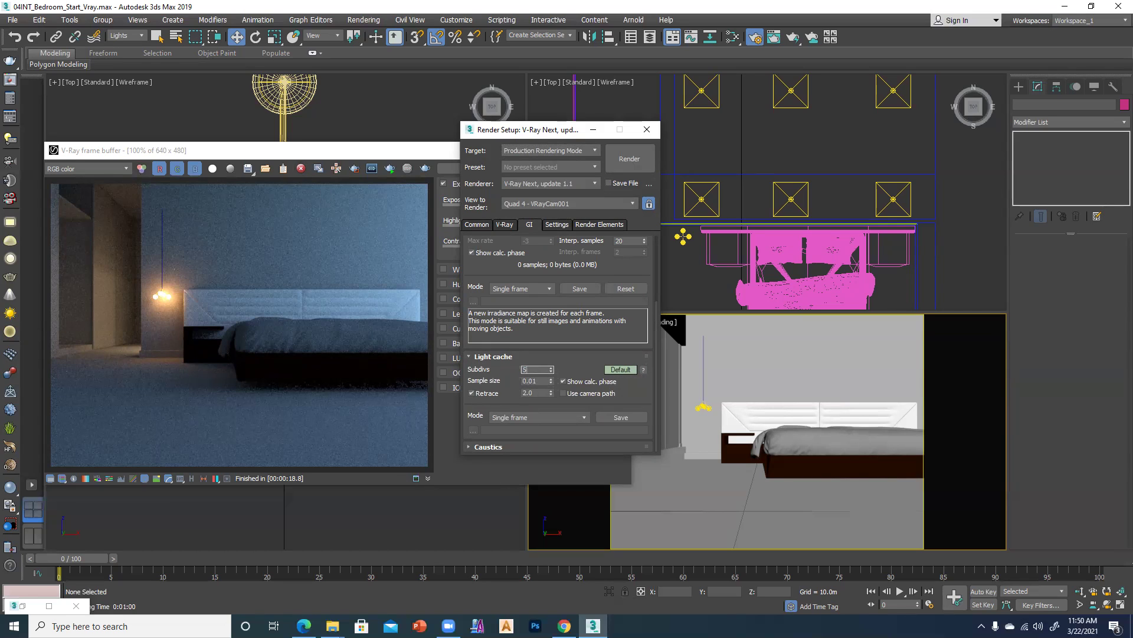
{"action": "left_click", "coordinate": [628, 160]}
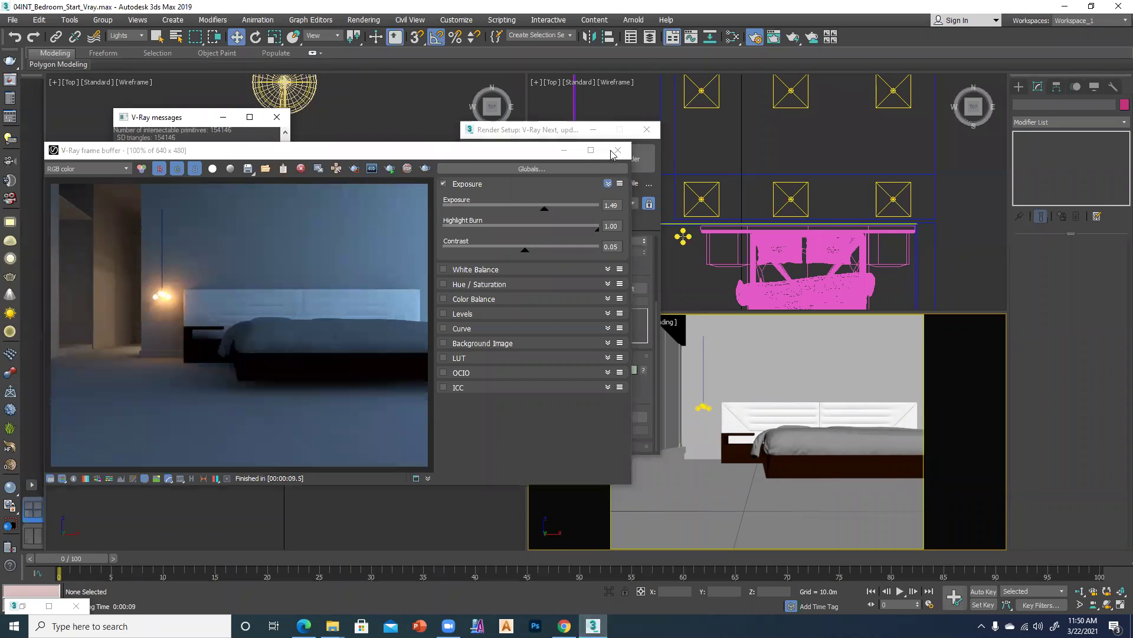
Raise the light cache subdivs to 1200 and render the camera view again
{"action": "left_click", "coordinate": [534, 132]}
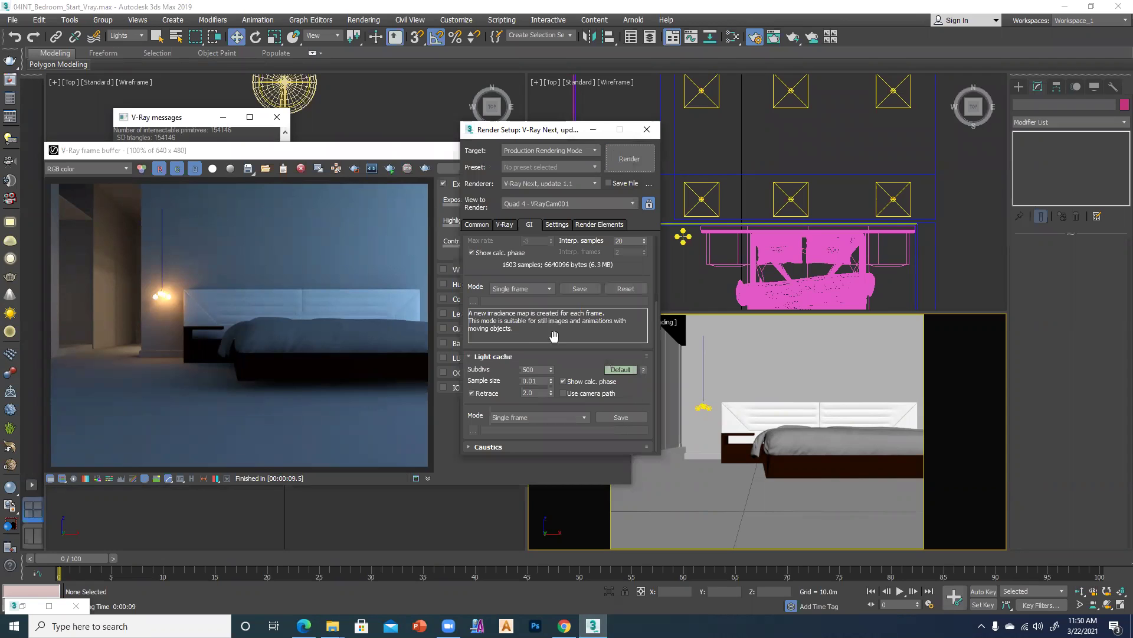
{"action": "double_click", "coordinate": [537, 371]}
{"action": "type", "text": "1200"}
{"action": "left_click", "coordinate": [630, 158]}
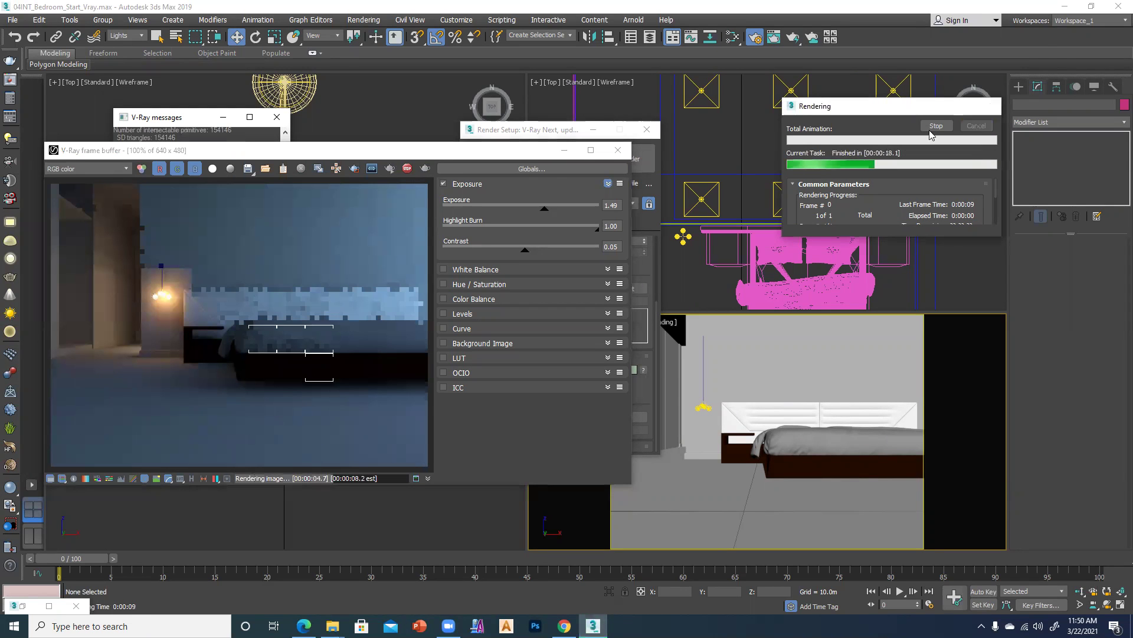
Set the irradiance map preset to Very high with subdivs and interpolation samples both 80, and start a render
{"action": "scroll", "coordinate": [523, 260], "scroll_direction": "up", "scroll_amount": 3}
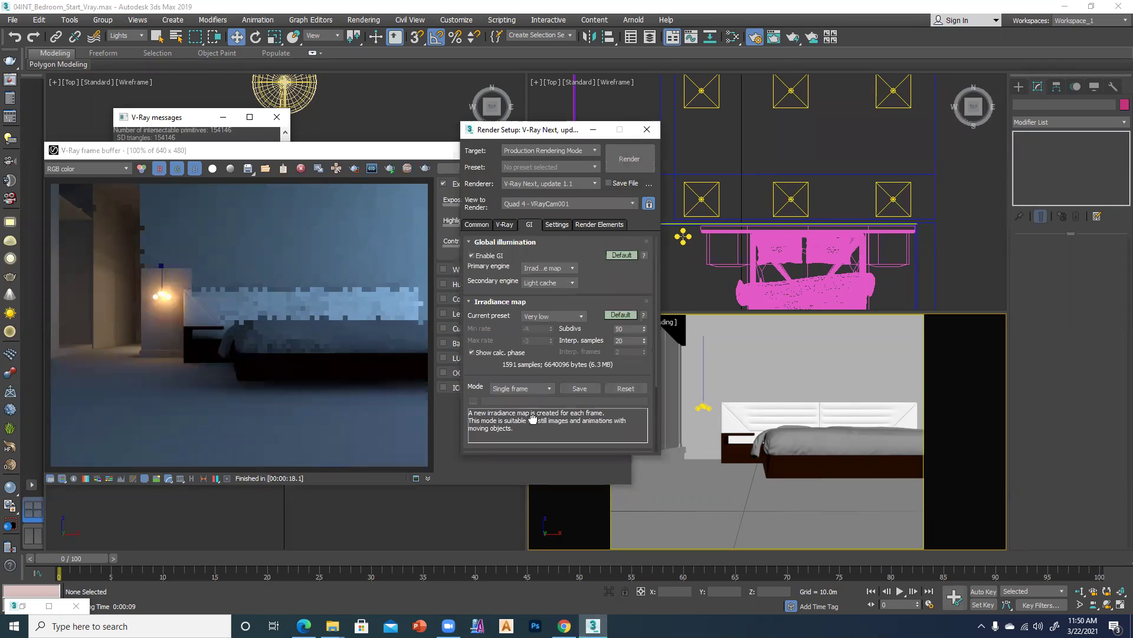
{"action": "left_click", "coordinate": [544, 314]}
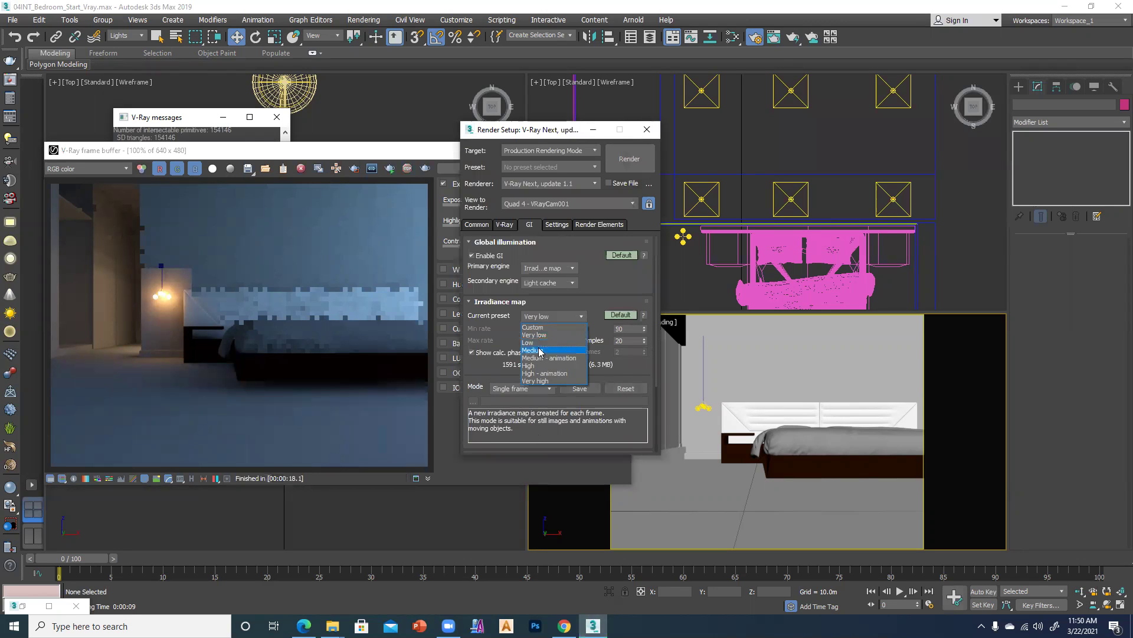
{"action": "left_click", "coordinate": [543, 381]}
{"action": "double_click", "coordinate": [626, 329]}
{"action": "type", "text": "80"}
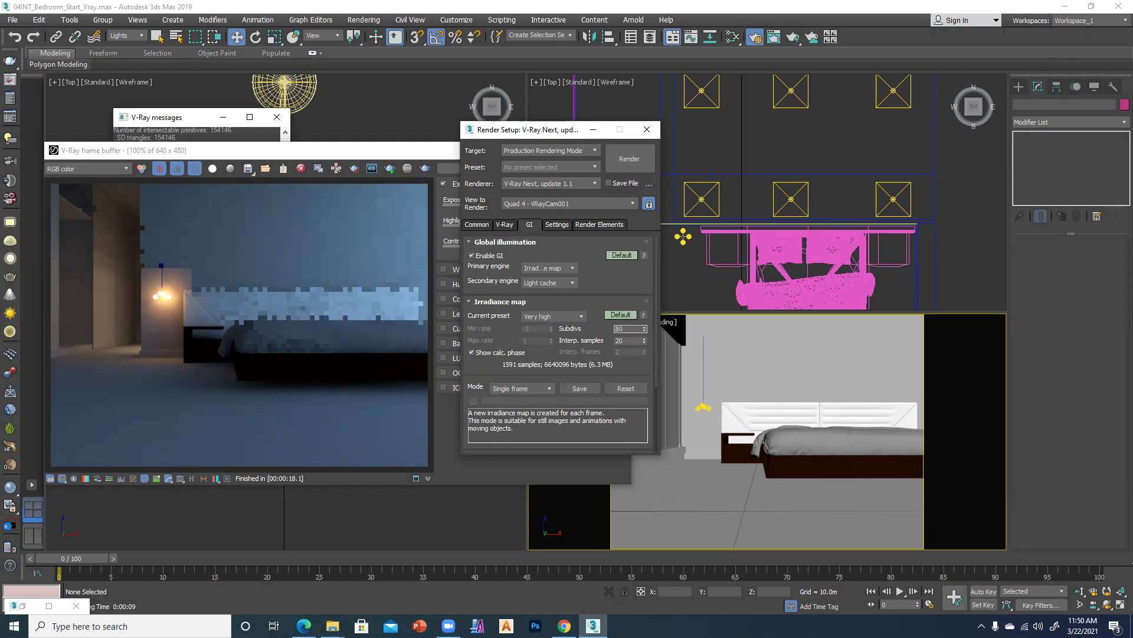
{"action": "key", "text": "Tab"}
{"action": "type", "text": "80"}
{"action": "left_click", "coordinate": [626, 154]}
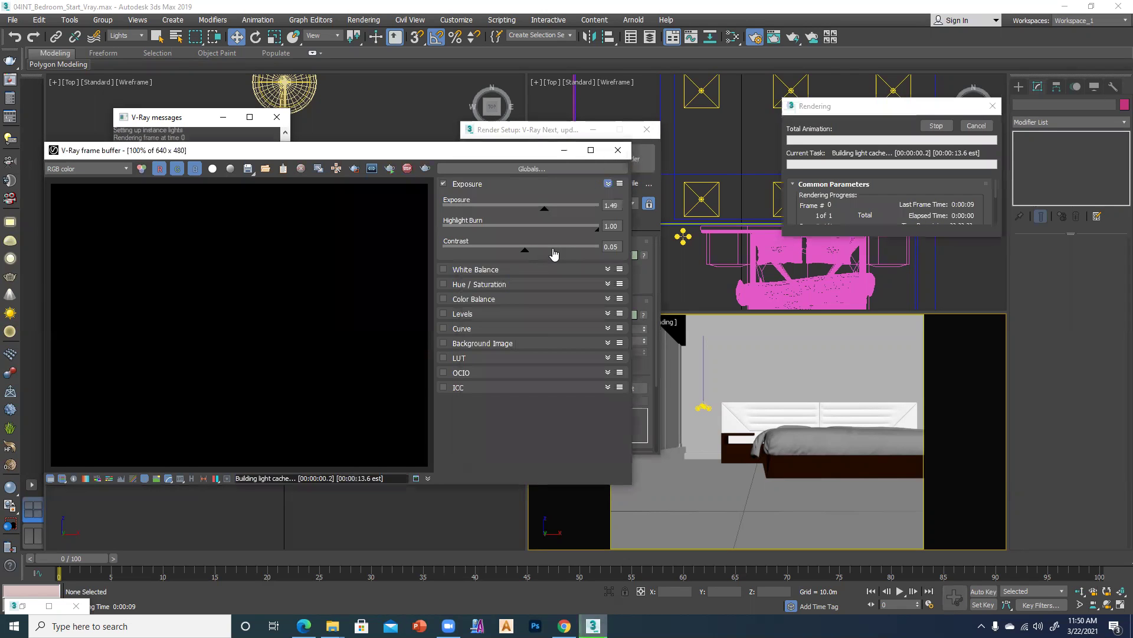